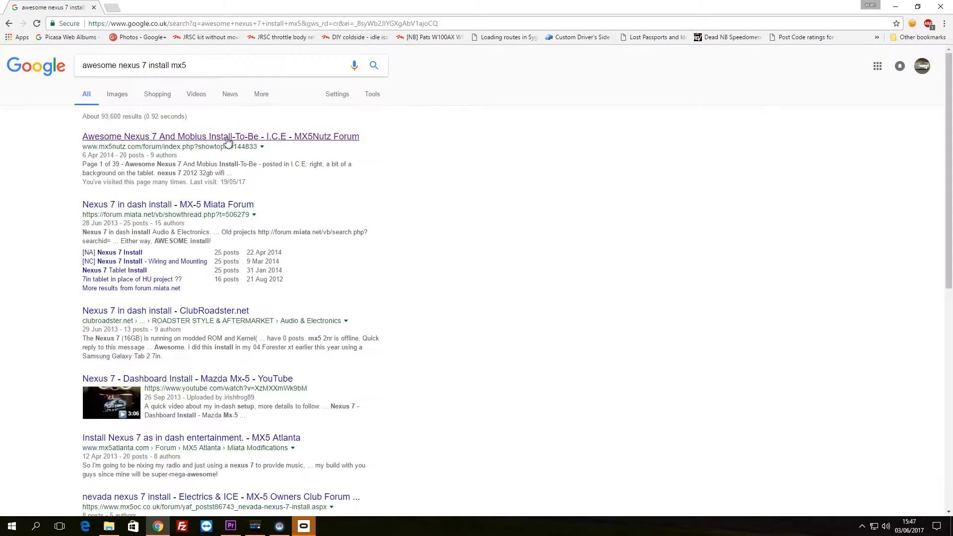
- Open the Awesome Nexus 7 And Mobius Install forum thread and review the Shadow Dash MS product page
click(227, 137)
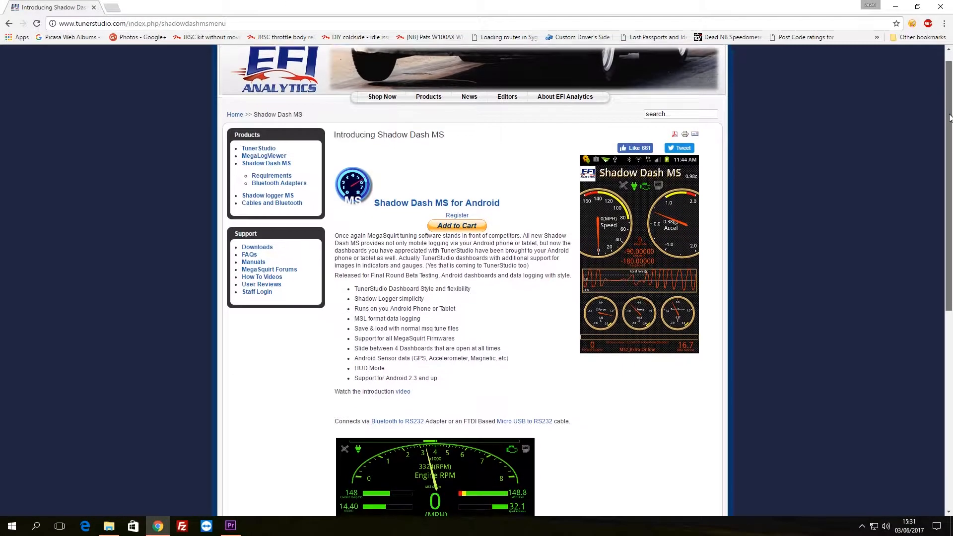
scroll(948, 167, down, 5)
drag(948, 168, 948, 330)
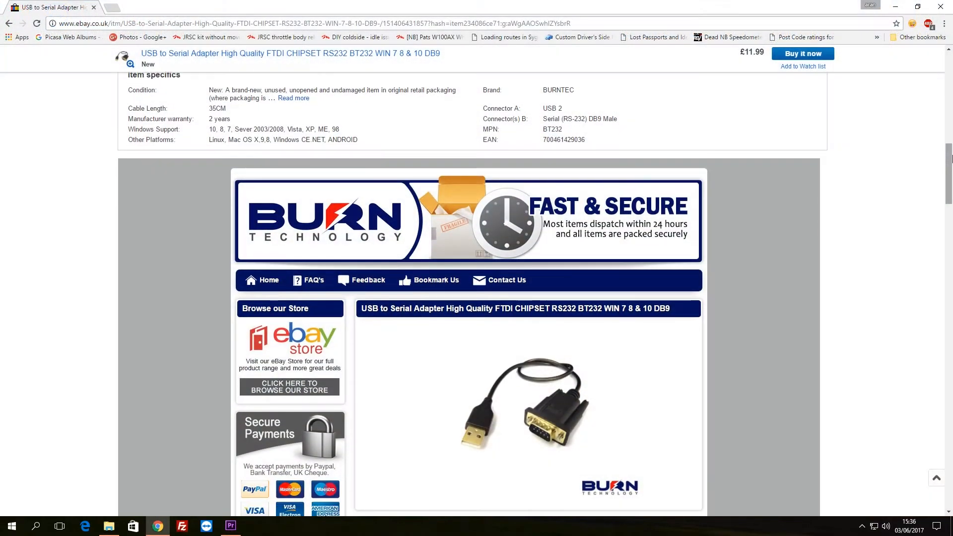
- Review the eBay listing for the FTDI USB to serial adapter, including its description and software support list
drag(951, 144, 951, 158)
scroll(952, 158, down, 5)
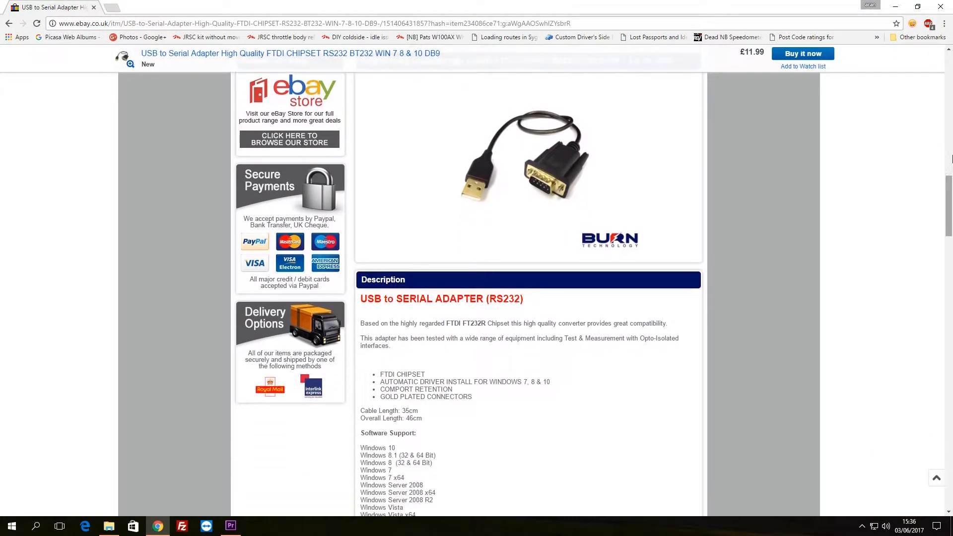
scroll(951, 158, down, 5)
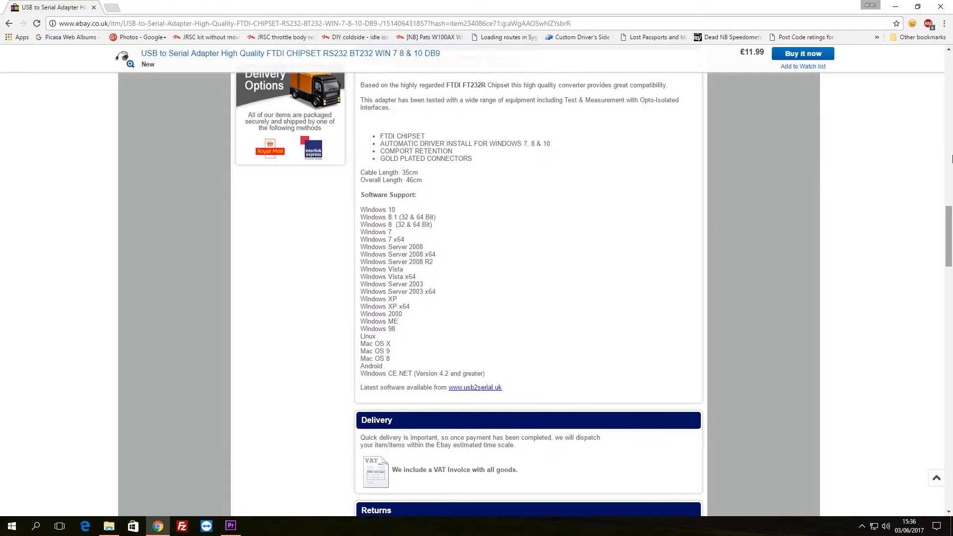
scroll(951, 157, down, 2)
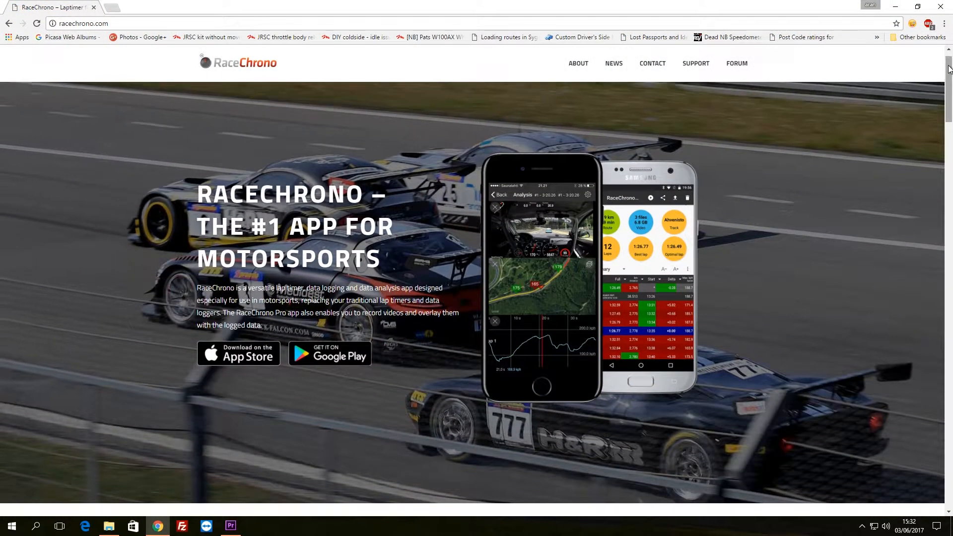
- Look through the RaceChrono home page, covering its feature comparison, screenshots and contact section
scroll(949, 69, down, 15)
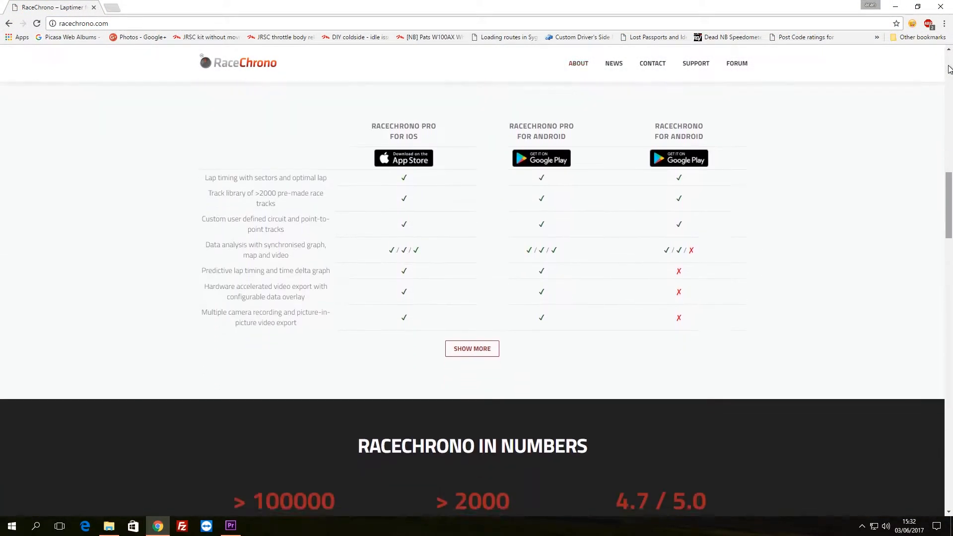
scroll(949, 69, down, 16)
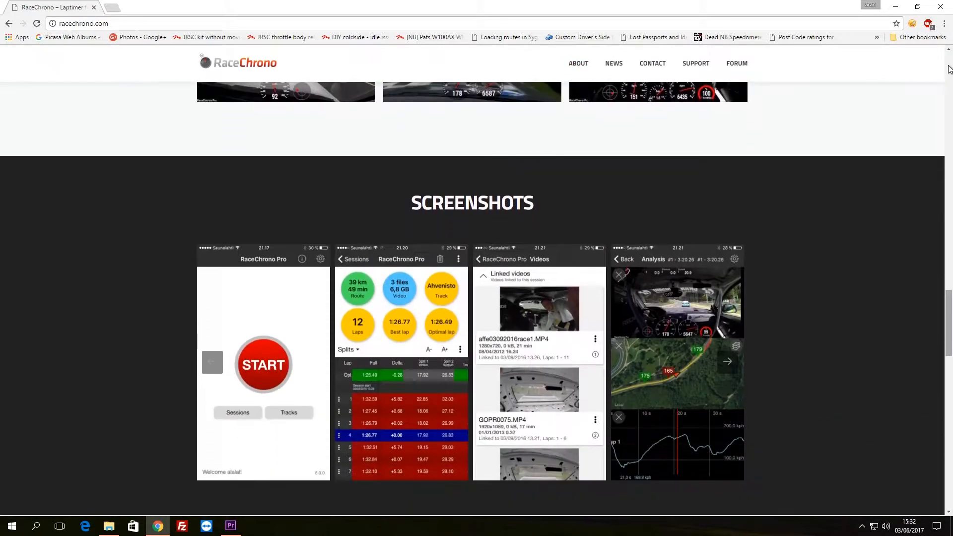
scroll(949, 69, down, 16)
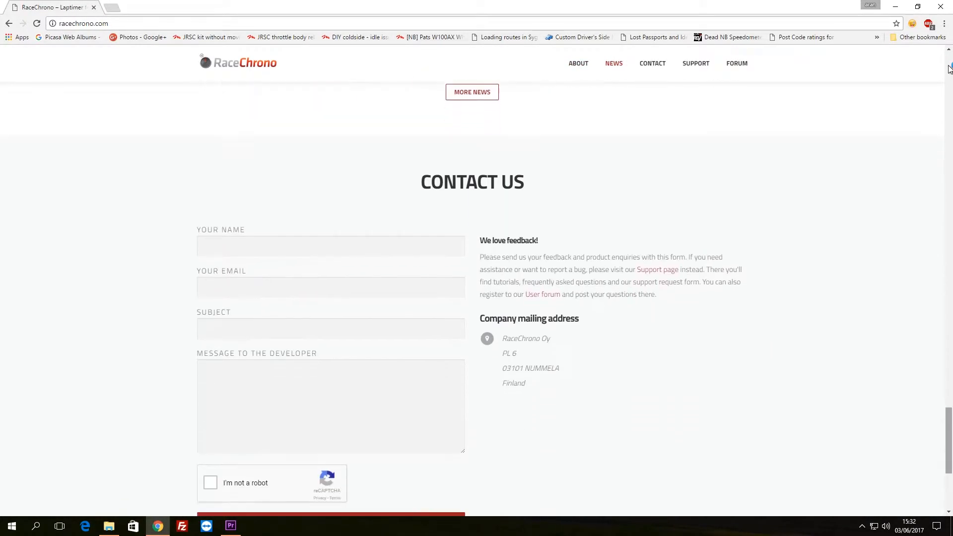
scroll(950, 69, down, 5)
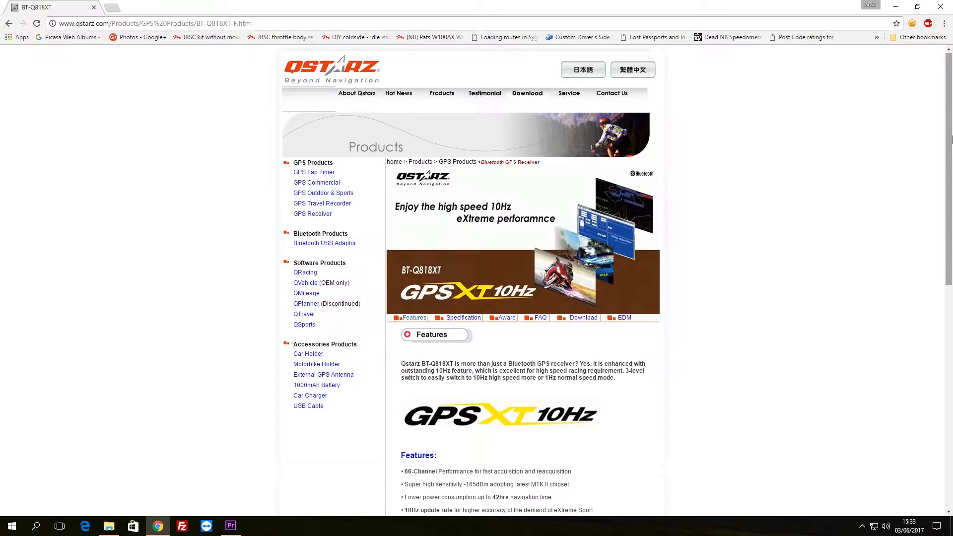
- Review the Qstarz BT-Q818XT GPS receiver features and the RaceRender products page
scroll(952, 140, down, 1)
scroll(952, 139, down, 8)
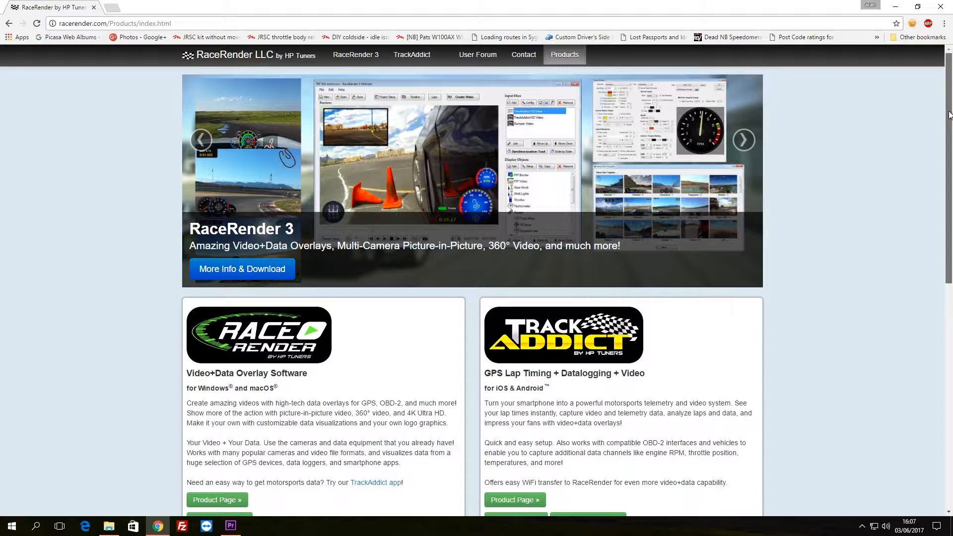
drag(949, 114, 949, 338)
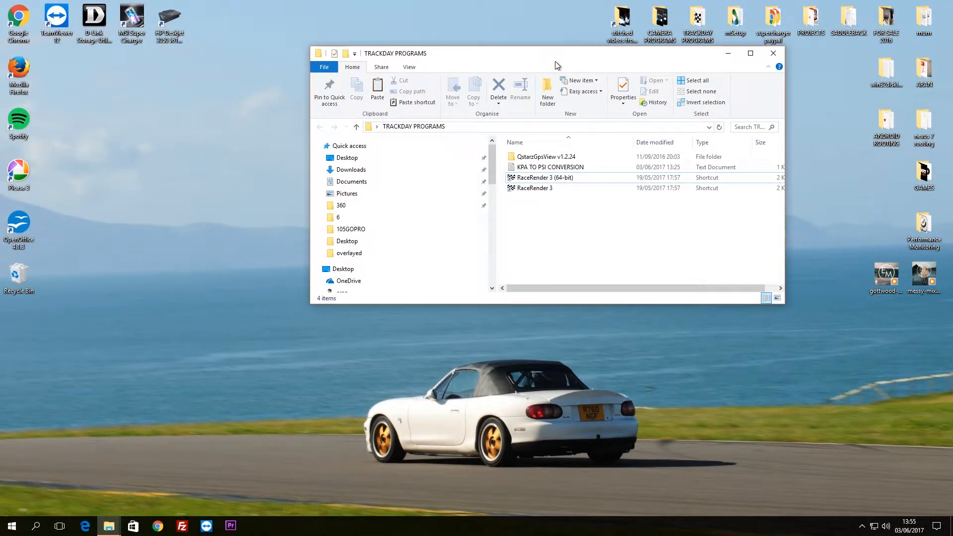
- Launch RaceRender 3 (64-bit) from the TRACKDAY PROGRAMS folder and reposition its New Project Menu window
mouse_move(594, 55)
mouse_down()
mouse_move(584, 58)
mouse_move(602, 59)
mouse_move(594, 55)
mouse_up()
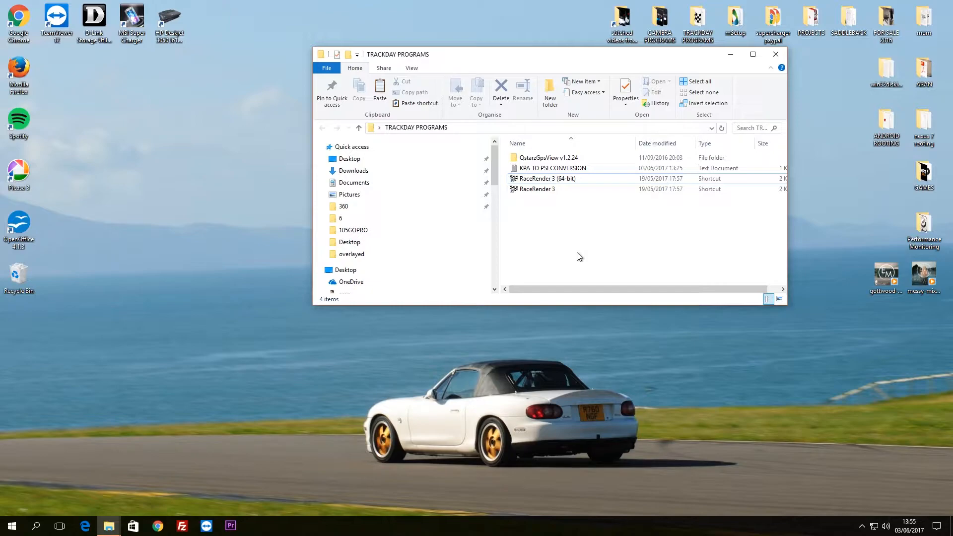
double_click(554, 180)
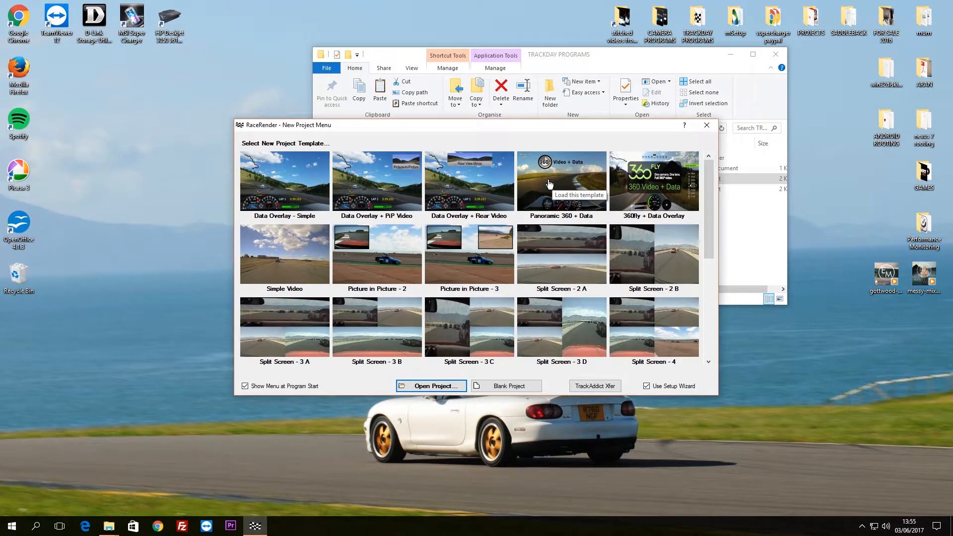
drag(466, 124, 464, 80)
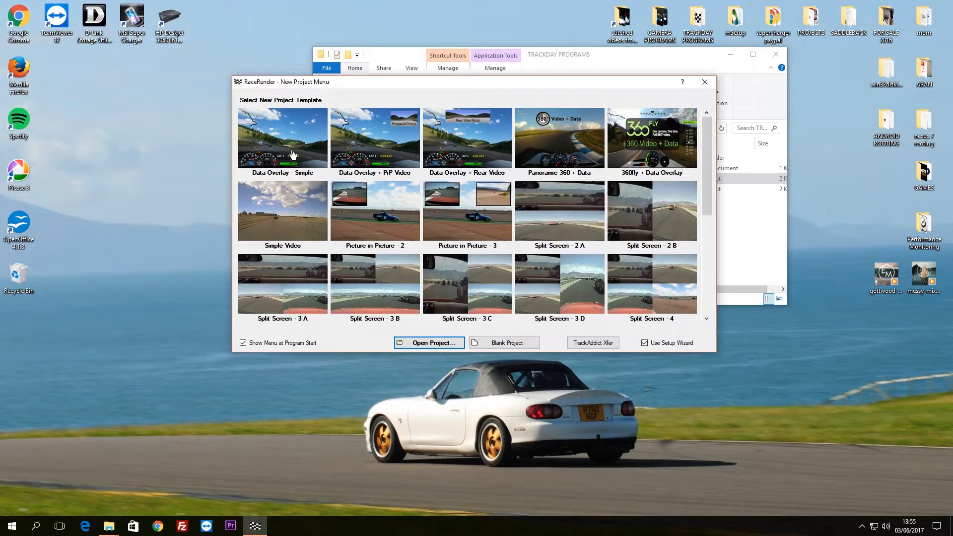
- Look through the new project templates and choose Data Overlay - Simple
drag(707, 170, 702, 190)
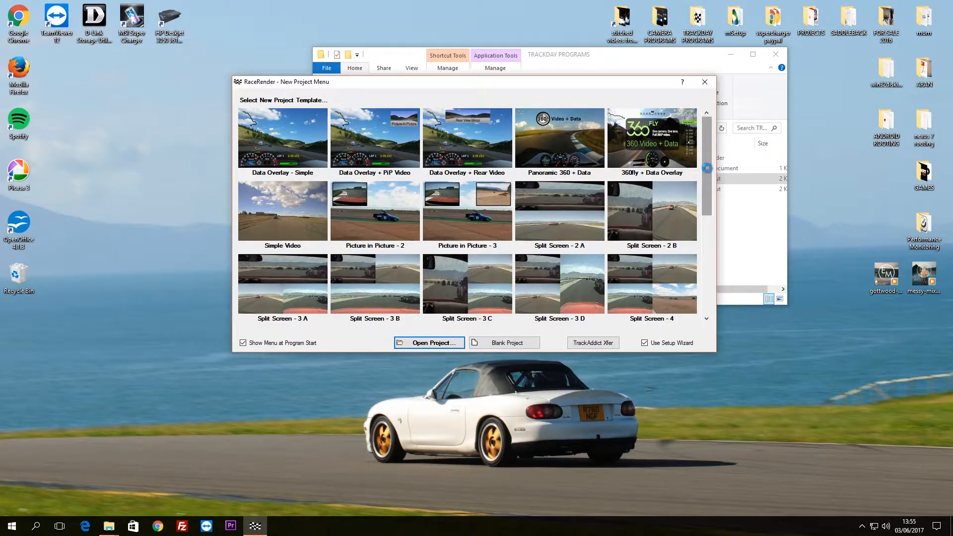
drag(709, 174, 707, 261)
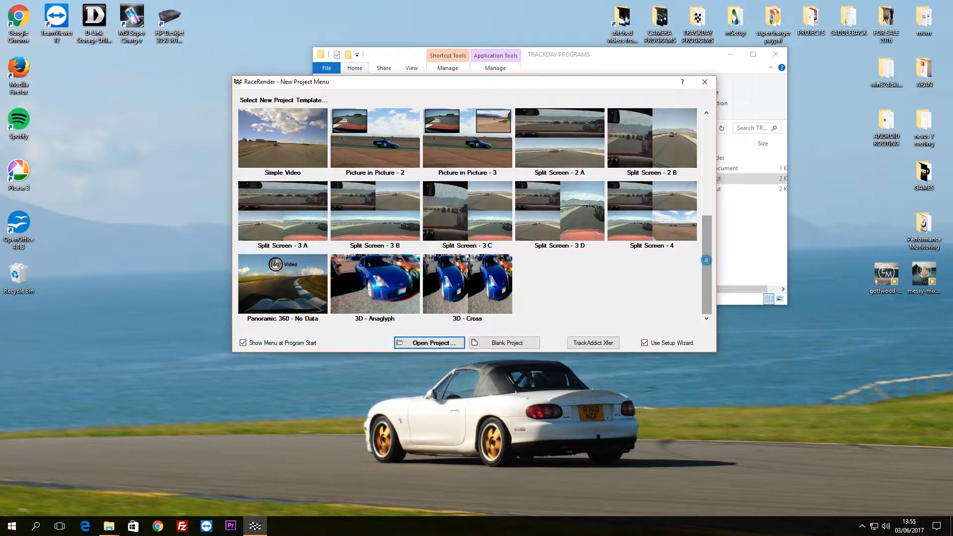
drag(709, 271, 707, 170)
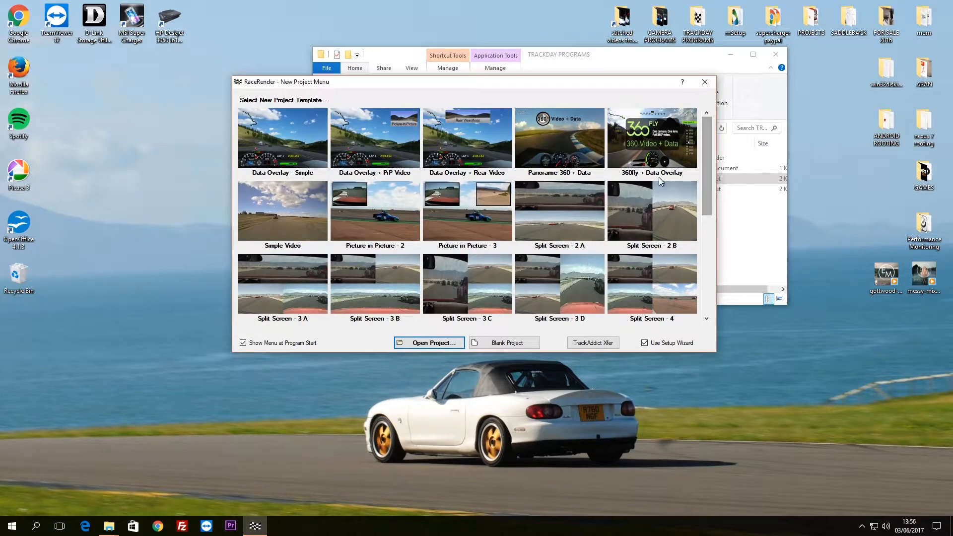
click(297, 145)
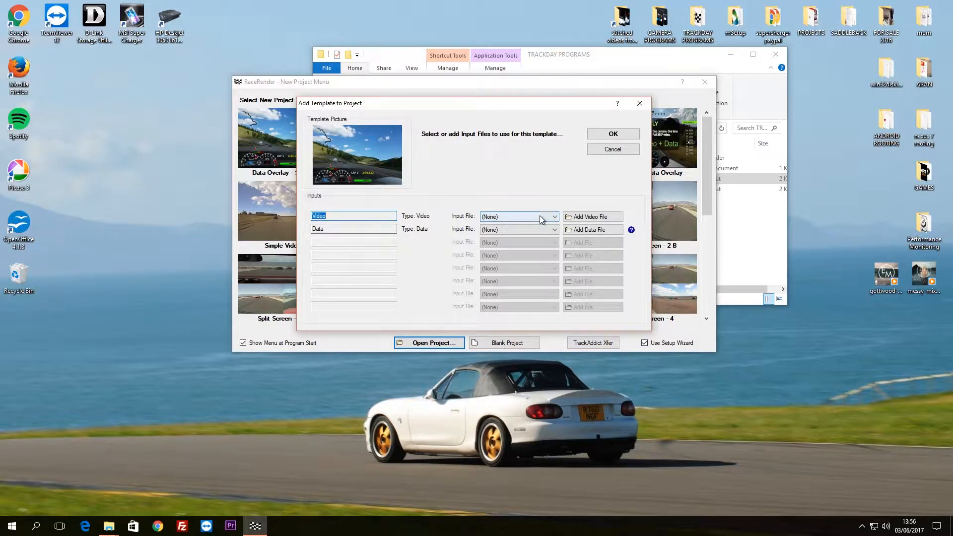
- Add the video file "6 3.15" from the Anglesey 18 05 2017 gopro\105GOPRO folder as the template's video input
click(596, 219)
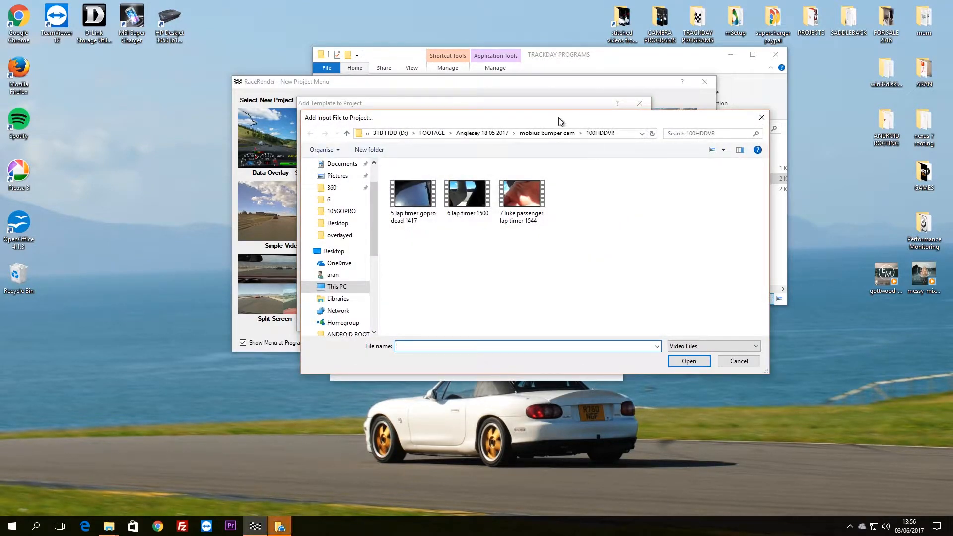
click(498, 136)
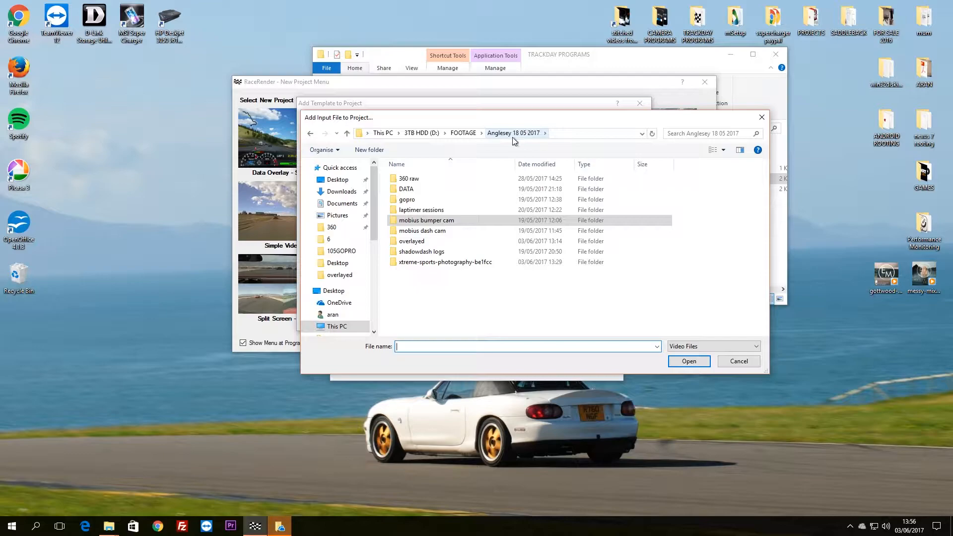
click(417, 200)
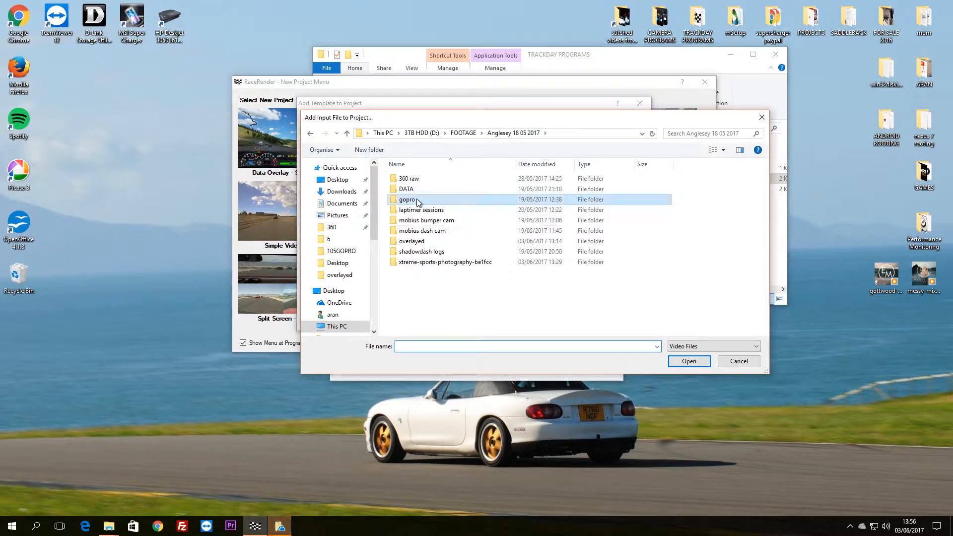
double_click(417, 200)
double_click(423, 178)
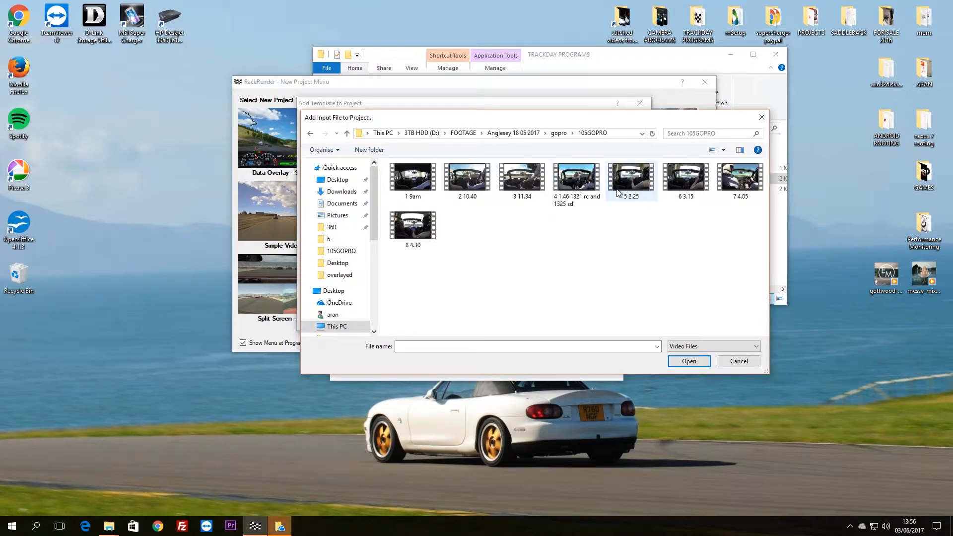
click(694, 200)
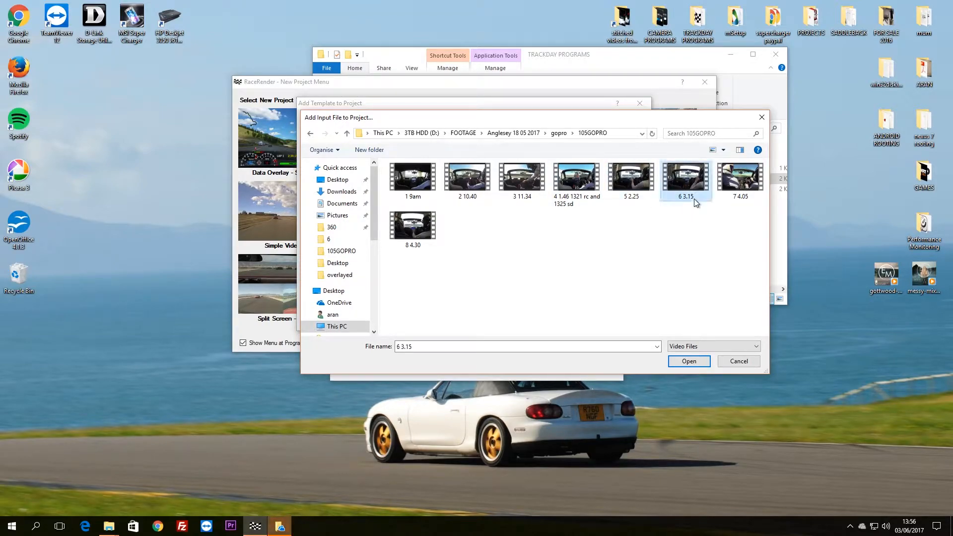
click(690, 360)
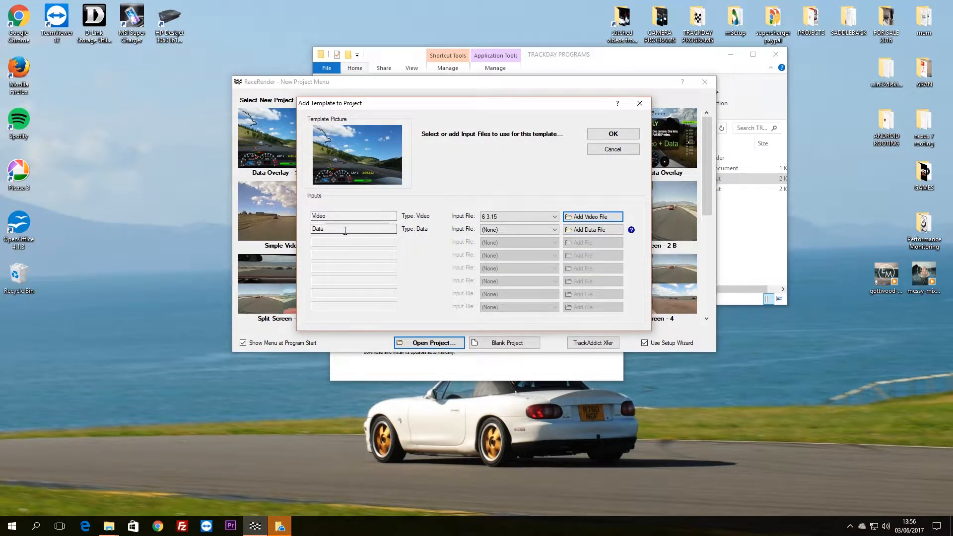
- Start adding a data file for the template's data input and go to the Anglesey 18 05 2017 folder
click(529, 229)
click(554, 232)
click(581, 230)
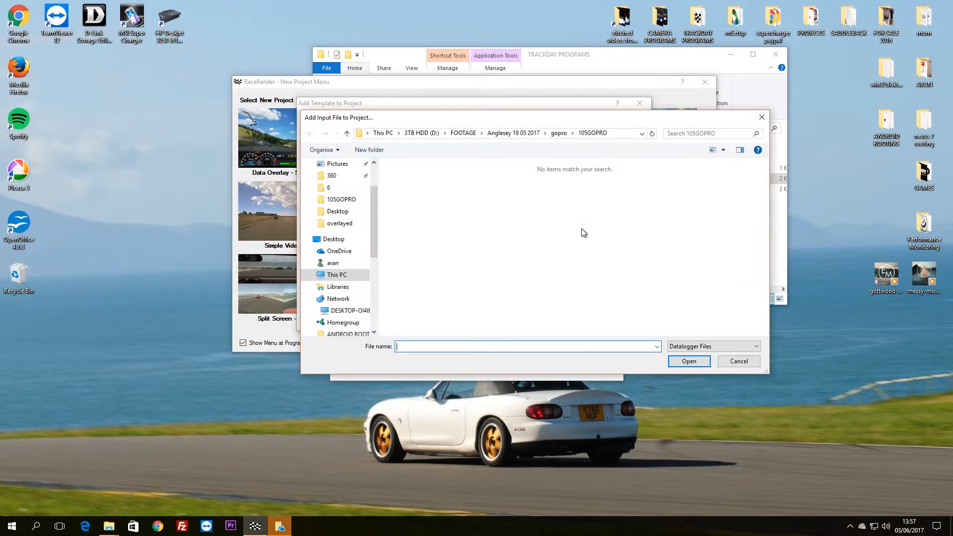
click(519, 134)
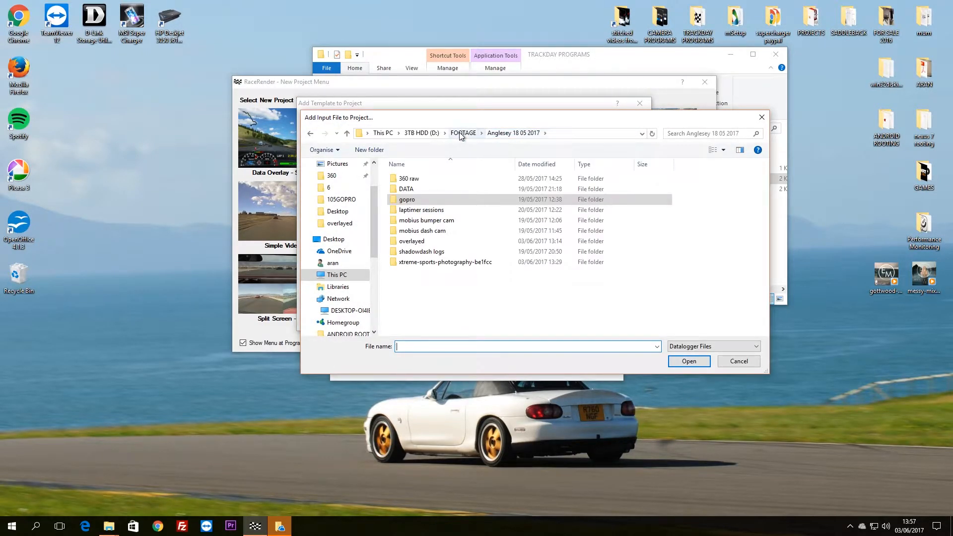
double_click(443, 210)
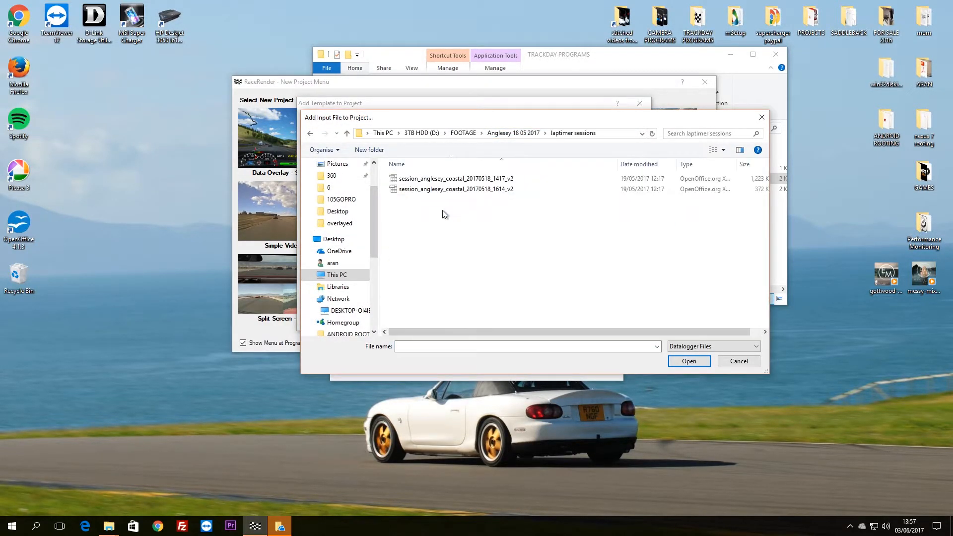
click(445, 133)
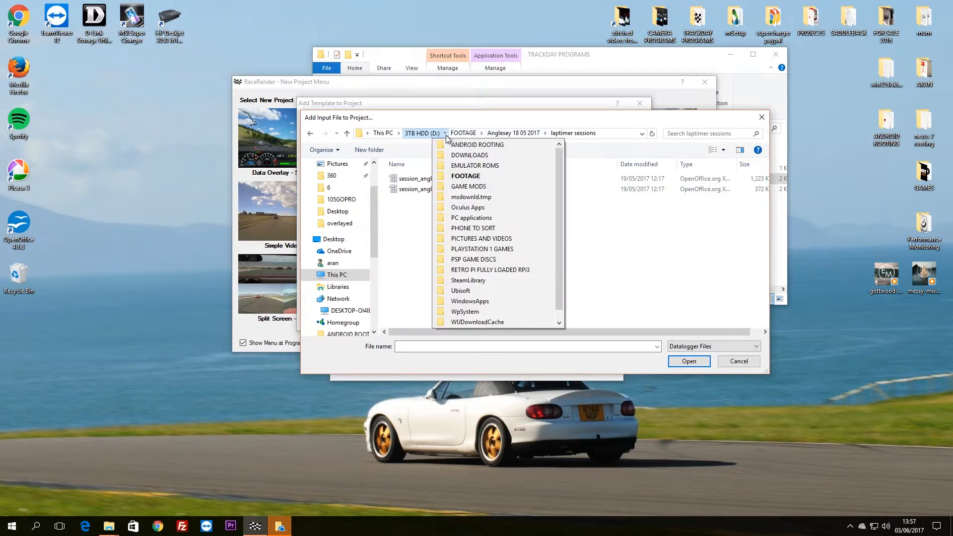
click(457, 134)
- Add session_anglesey_coastal_20170518_1500_v2 from the DATA\6 folder as the template's data input
double_click(426, 192)
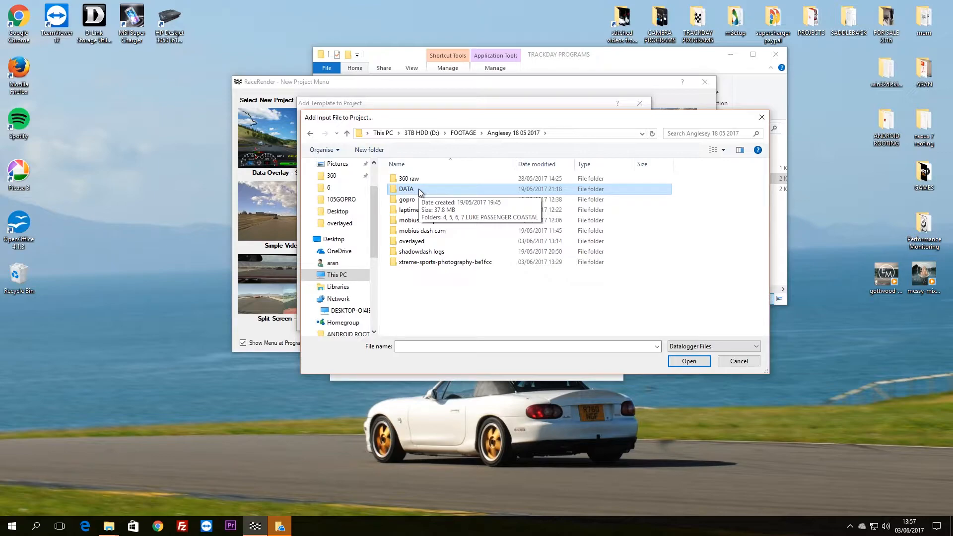
double_click(419, 189)
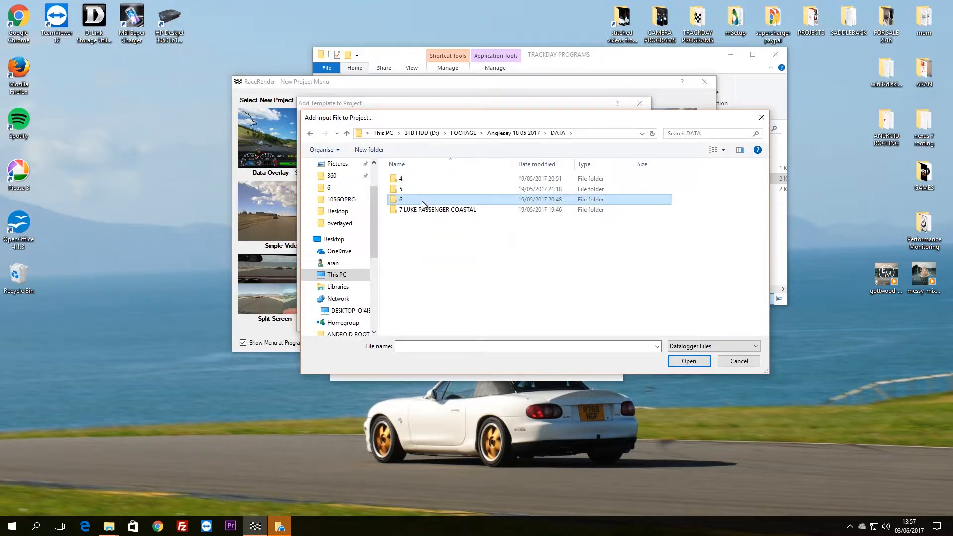
double_click(416, 200)
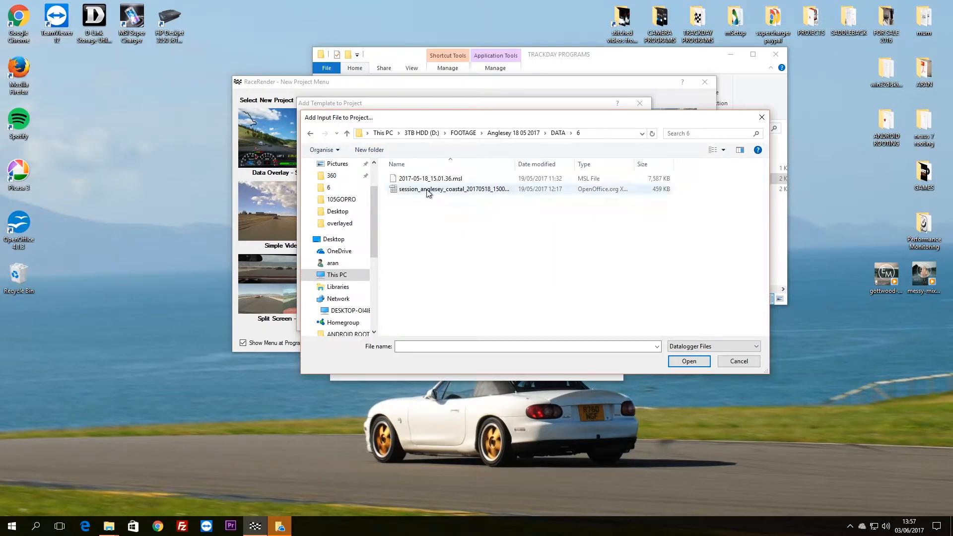
click(427, 190)
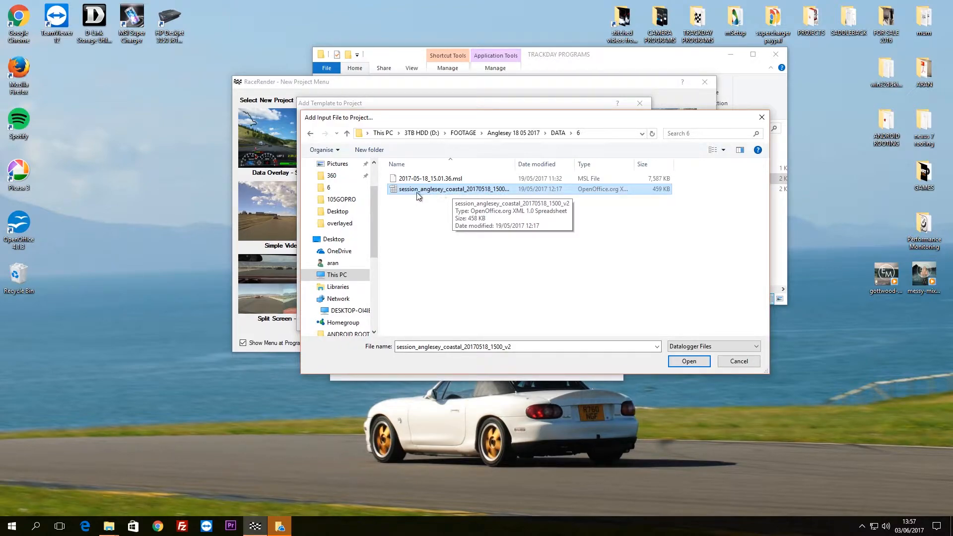
click(690, 302)
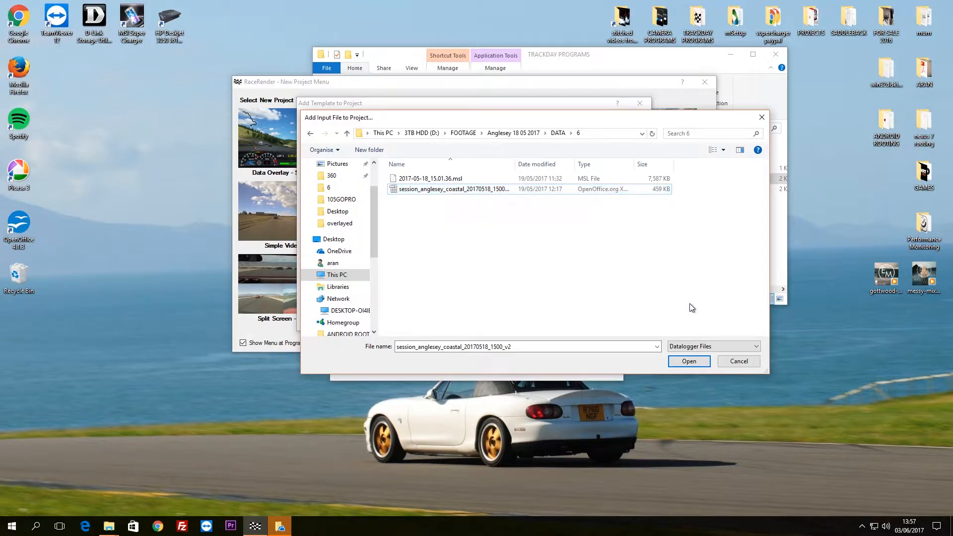
click(469, 186)
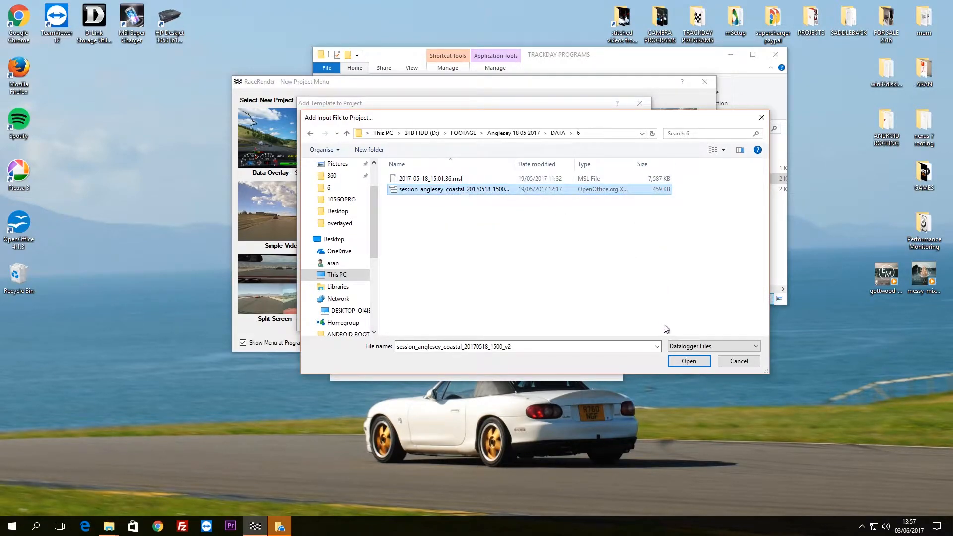
click(686, 361)
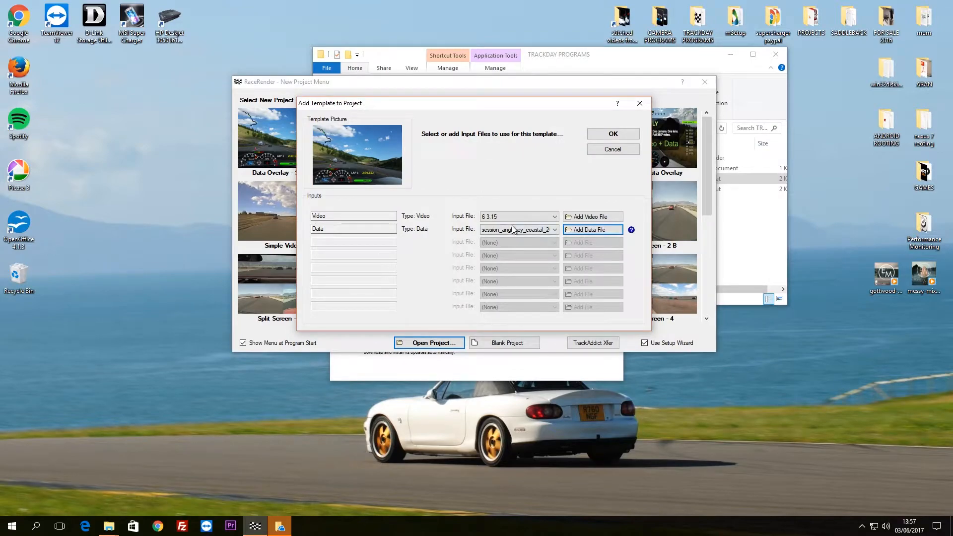
- Accept the template's input files, look through the data templates and choose Compact - 3
click(612, 135)
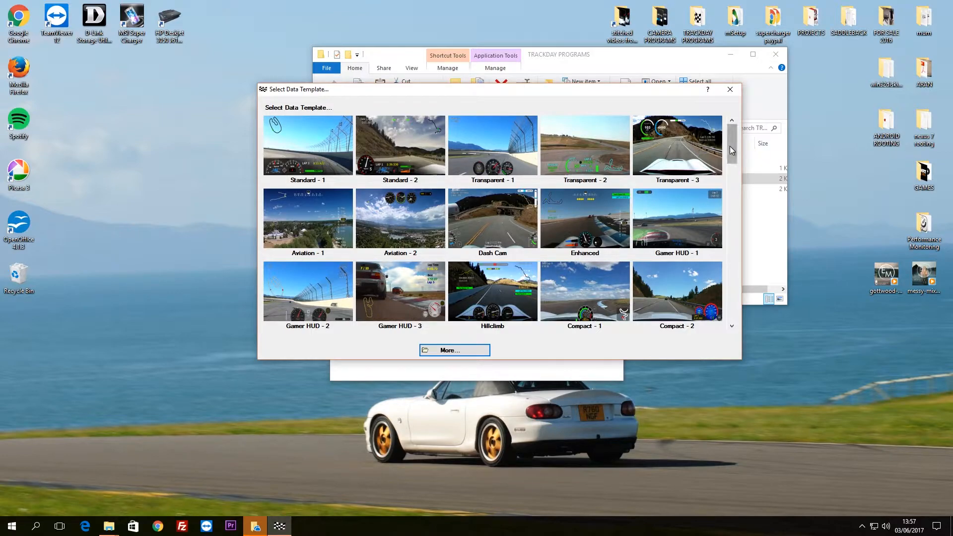
drag(732, 150, 732, 316)
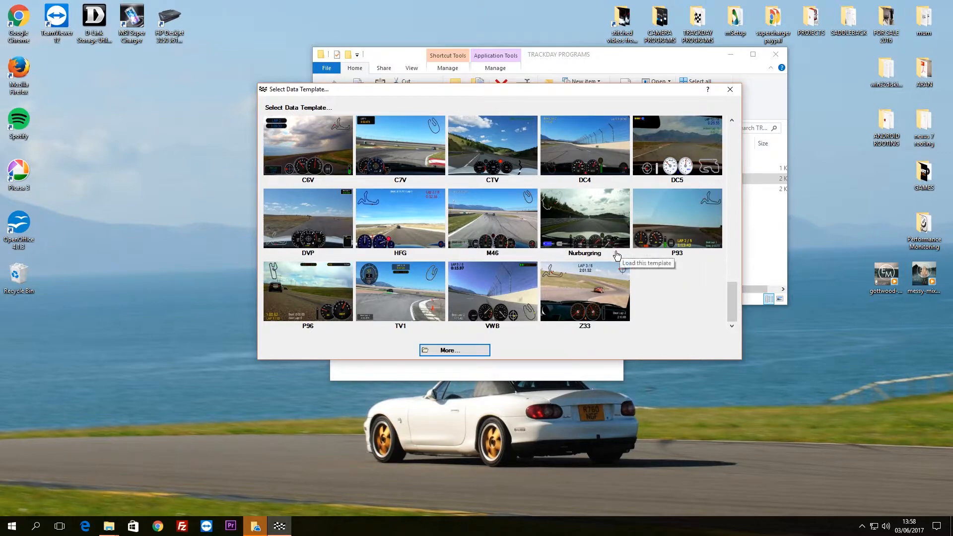
drag(731, 300, 731, 141)
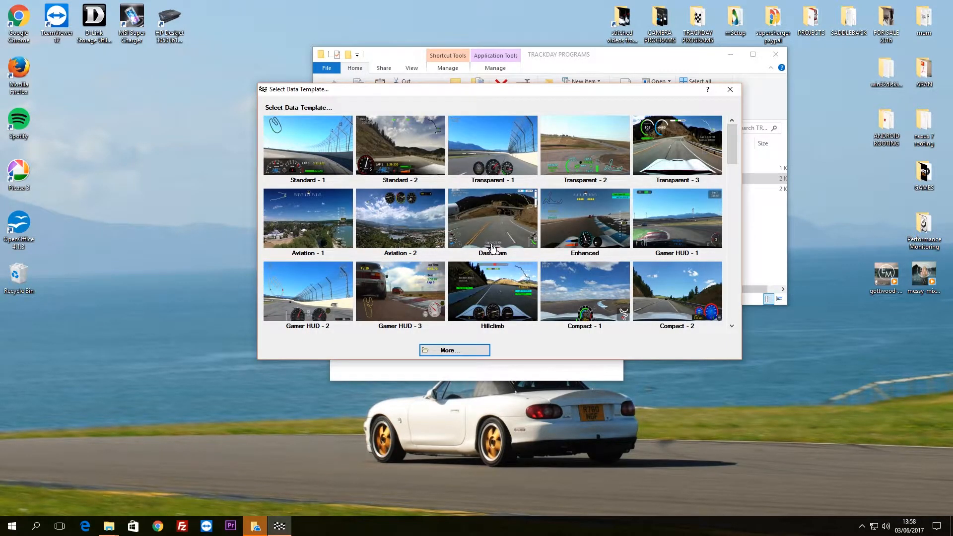
scroll(494, 250, down, 1)
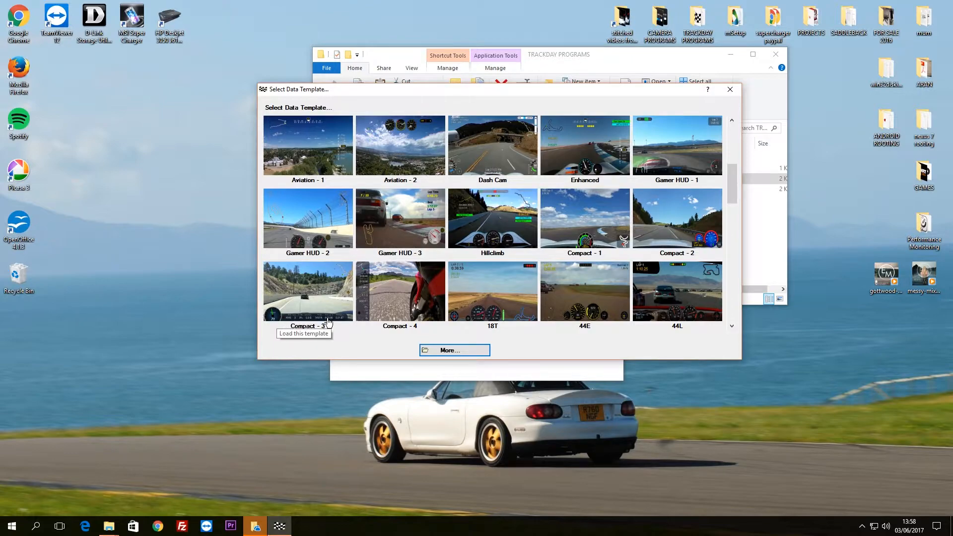
click(311, 292)
- Enable Best Lap Overall in the data overlay configuration, keeping the maximum speed at 140, and apply it
drag(420, 194, 433, 150)
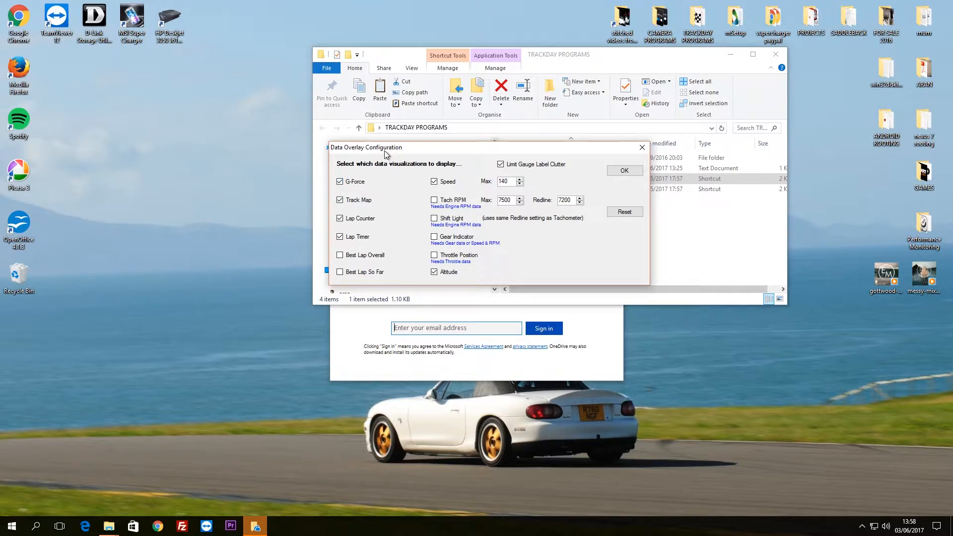
mouse_move(393, 154)
mouse_down()
mouse_move(397, 193)
mouse_move(394, 151)
mouse_up()
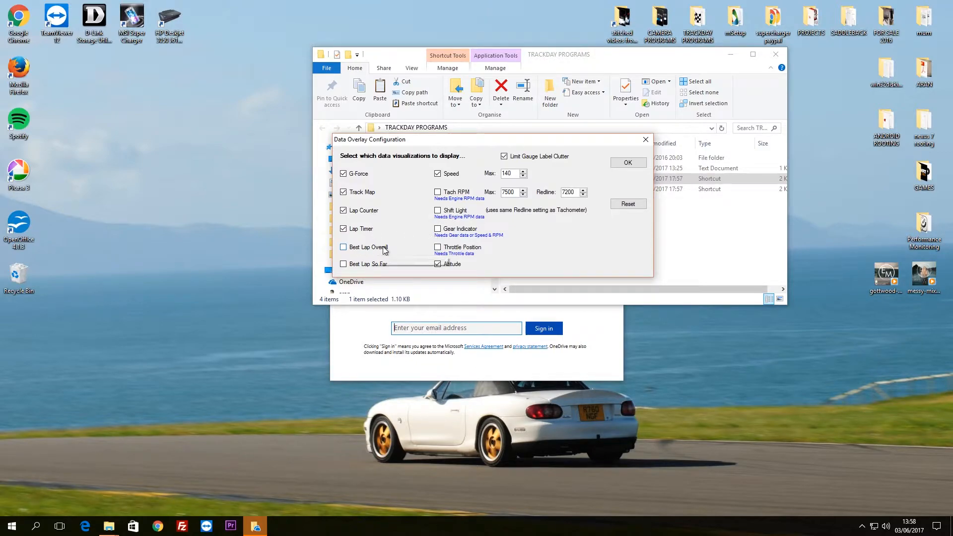
click(382, 267)
click(376, 251)
click(523, 172)
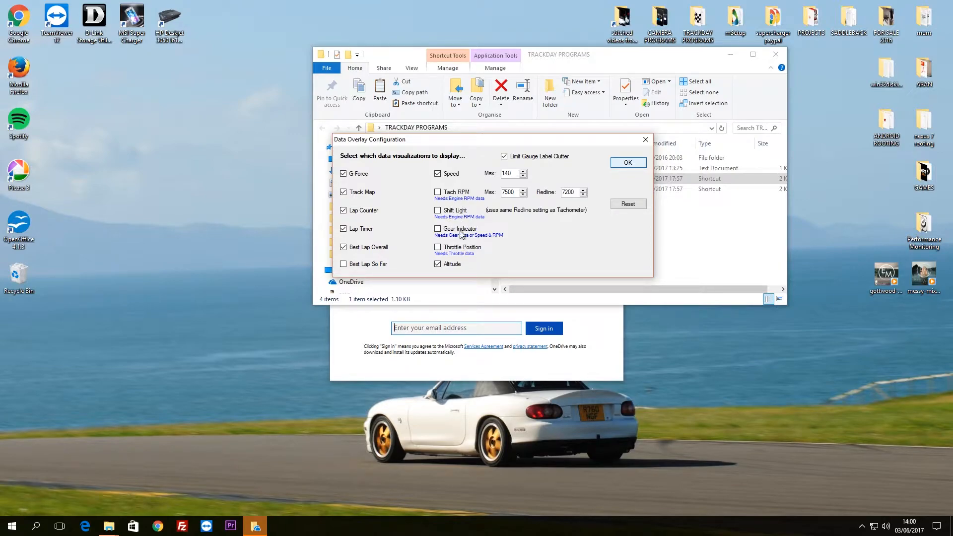
click(626, 163)
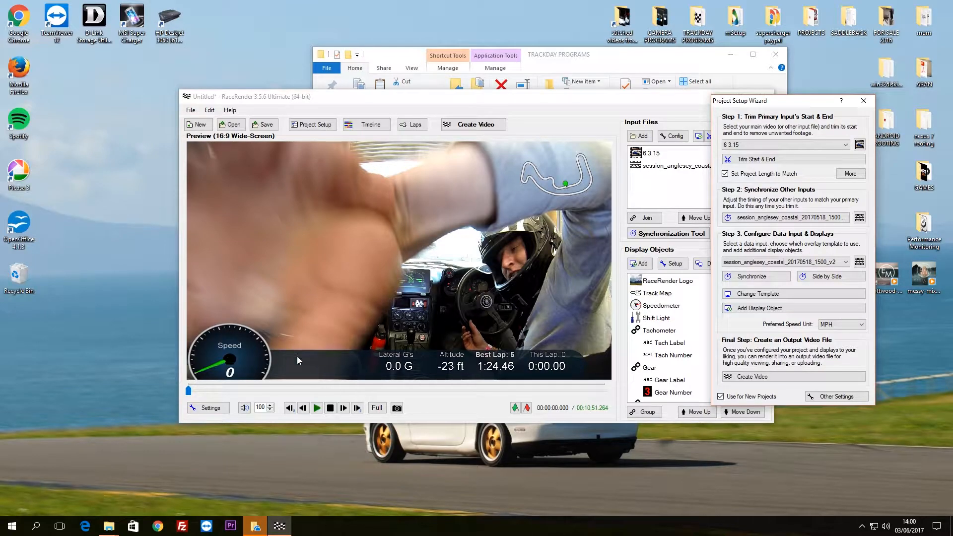
- Close the Project Setup Wizard and move the preview to about 00:02:16.6
drag(797, 107, 650, 73)
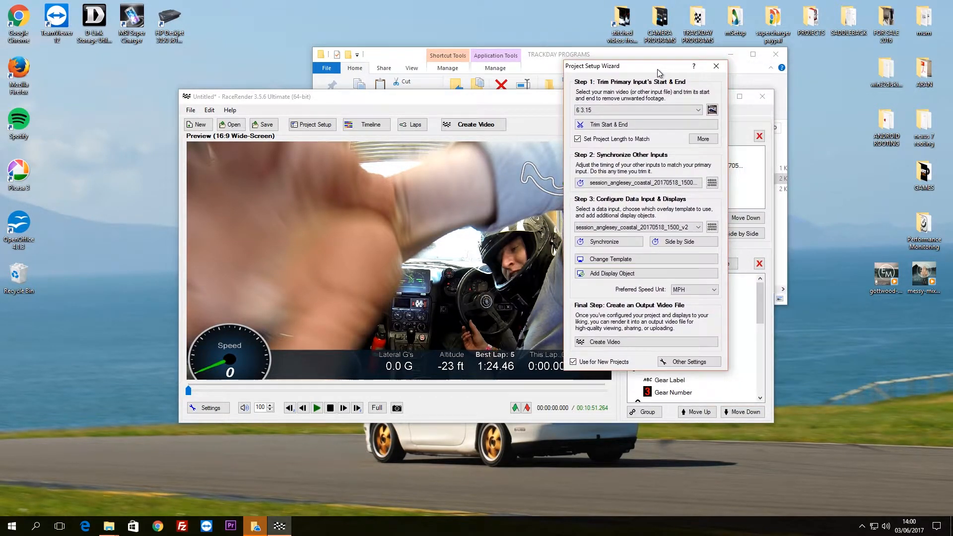
click(716, 67)
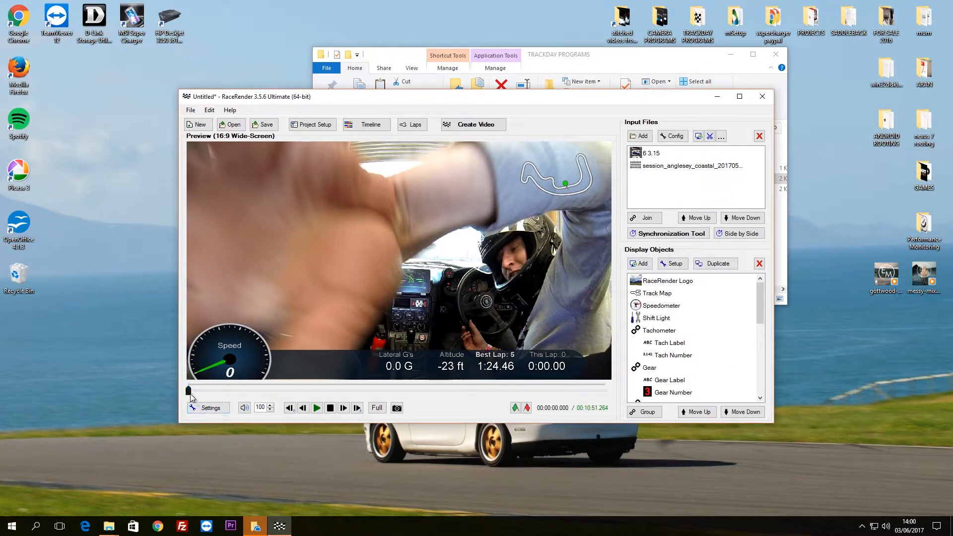
drag(190, 392, 210, 396)
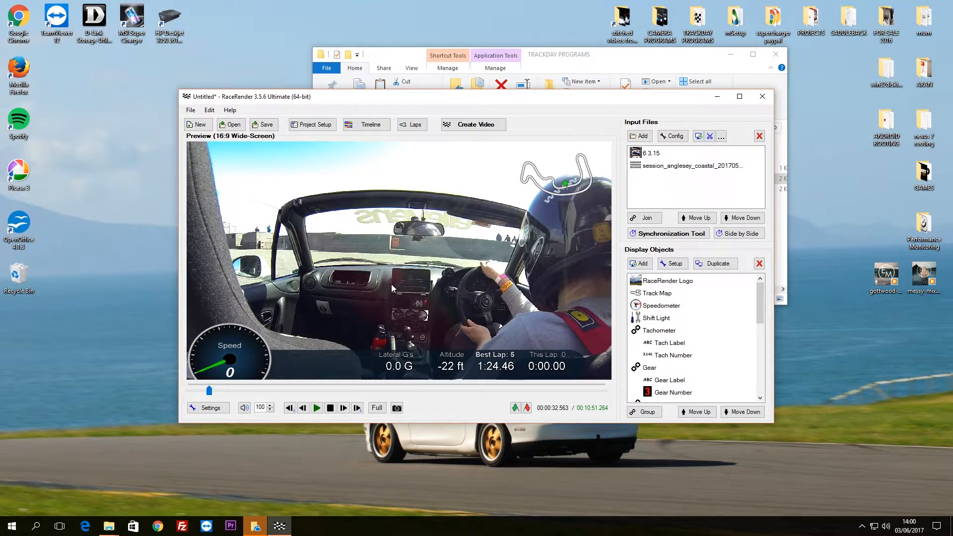
drag(210, 392, 277, 391)
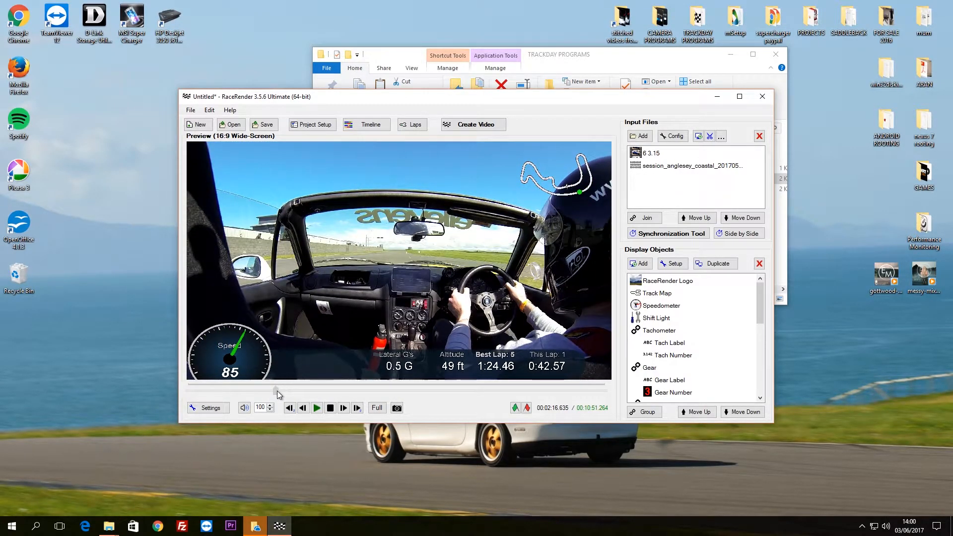
- Advance the preview in small increments to 00:02:18.120
click(343, 408)
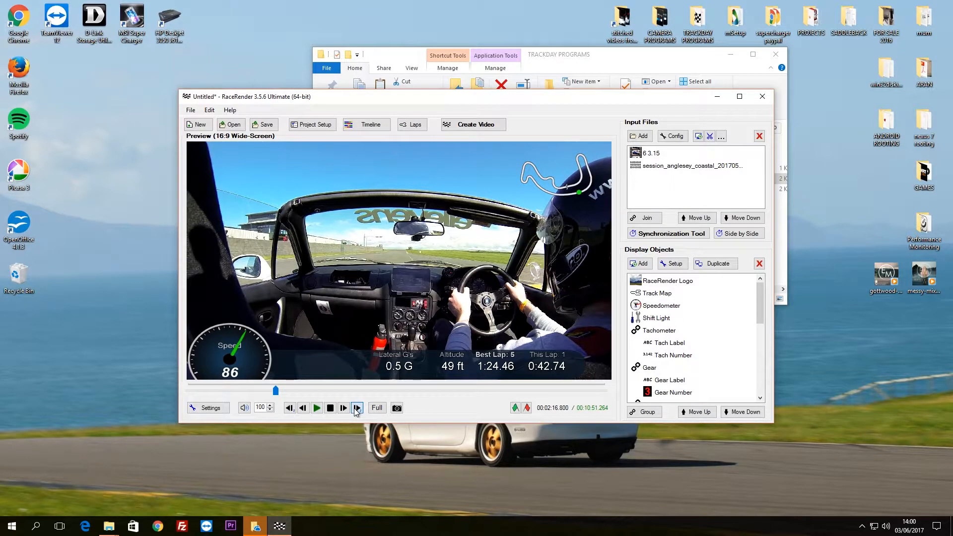
click(357, 408)
click(357, 408)
click(357, 408)
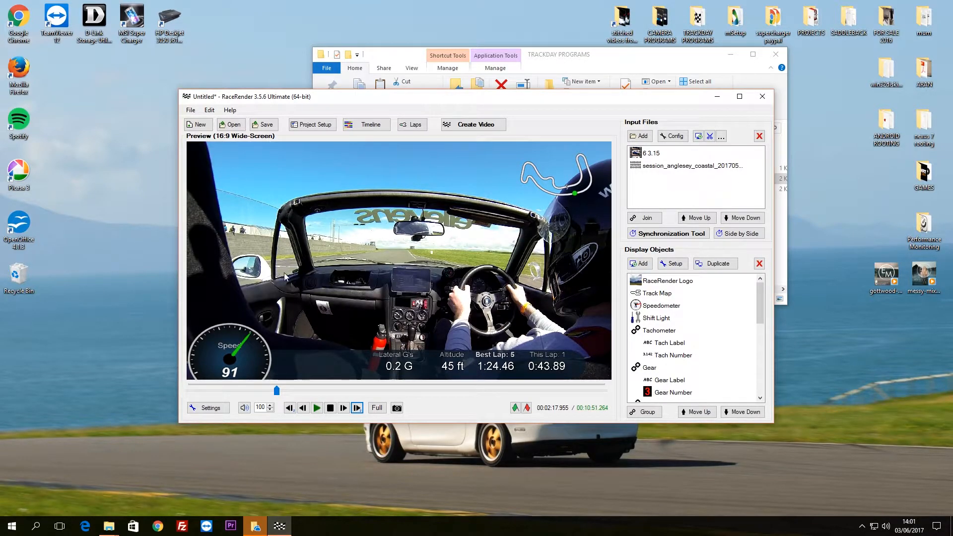
click(343, 409)
click(344, 409)
click(344, 409)
click(344, 409)
click(343, 408)
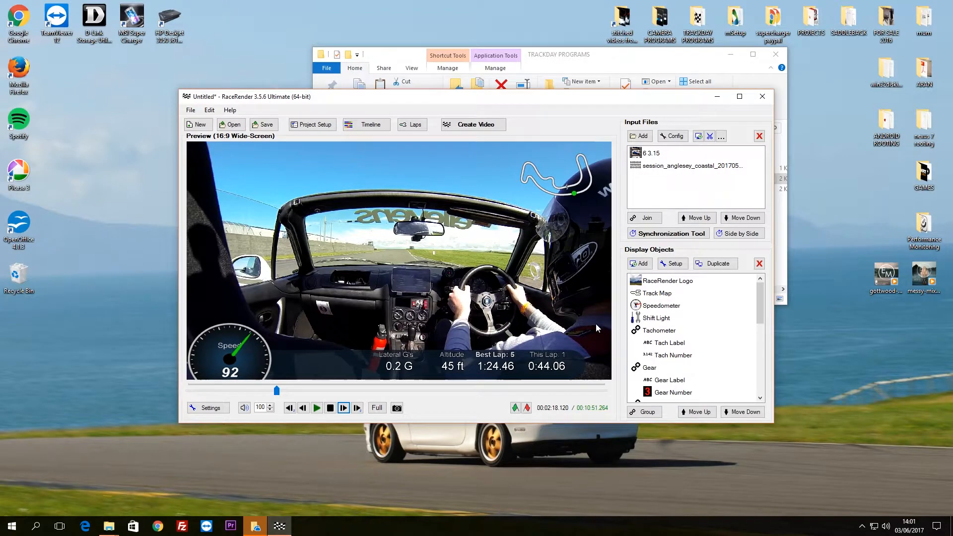
- Synchronize session_anglesey_coastal_20170518_1500_v2 side by side with video 6 3.15, matching data time 00:03:10.415 to project time 00:02:18.120
click(747, 234)
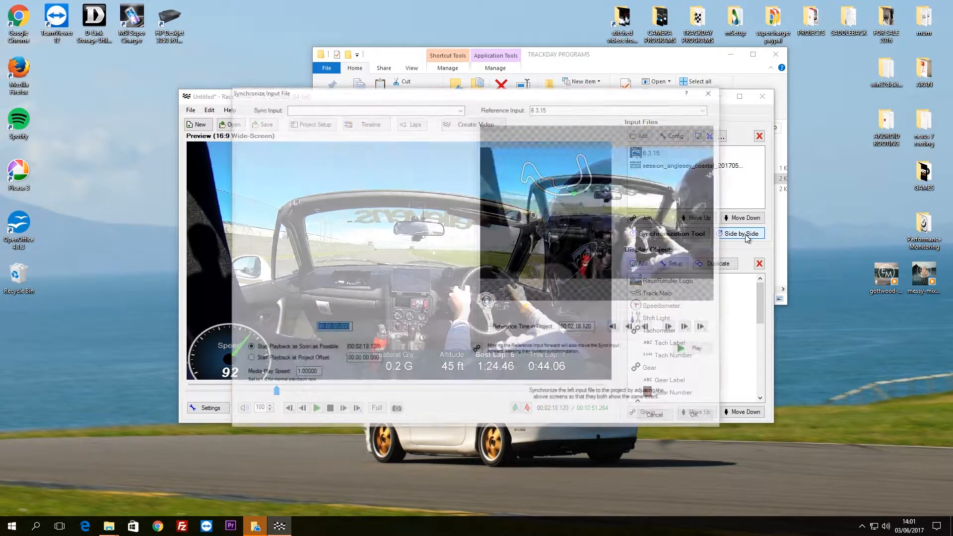
click(460, 108)
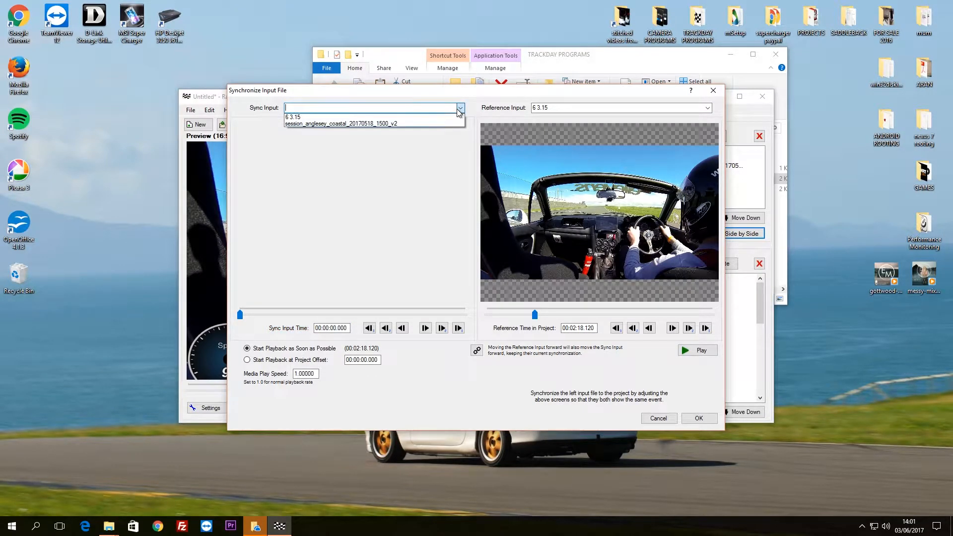
click(301, 123)
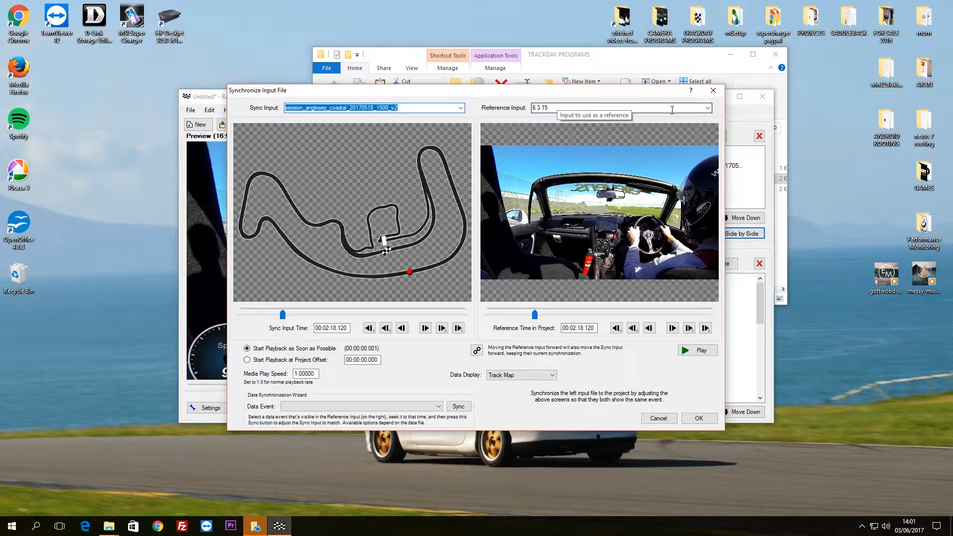
click(284, 316)
mouse_move(283, 316)
mouse_down()
mouse_move(249, 315)
mouse_move(298, 316)
mouse_up()
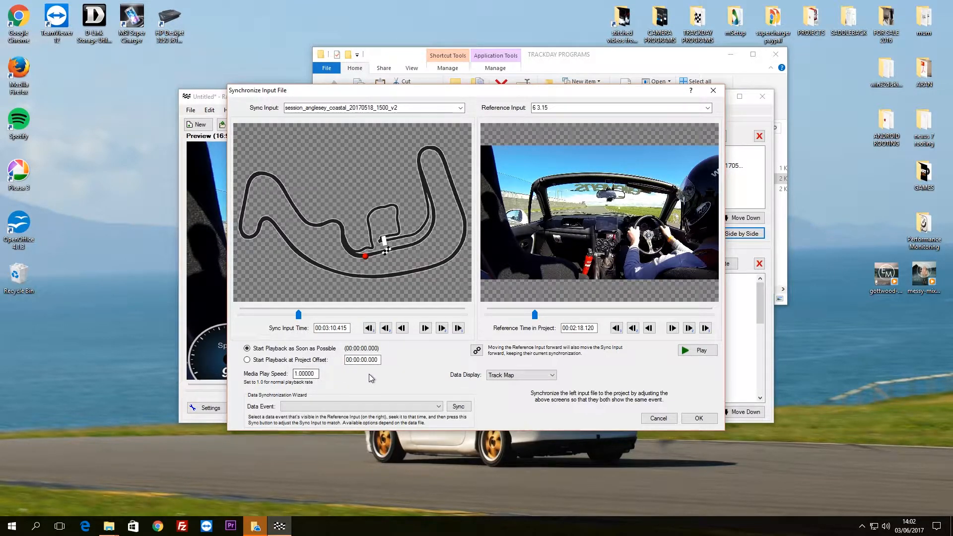
click(477, 351)
click(699, 419)
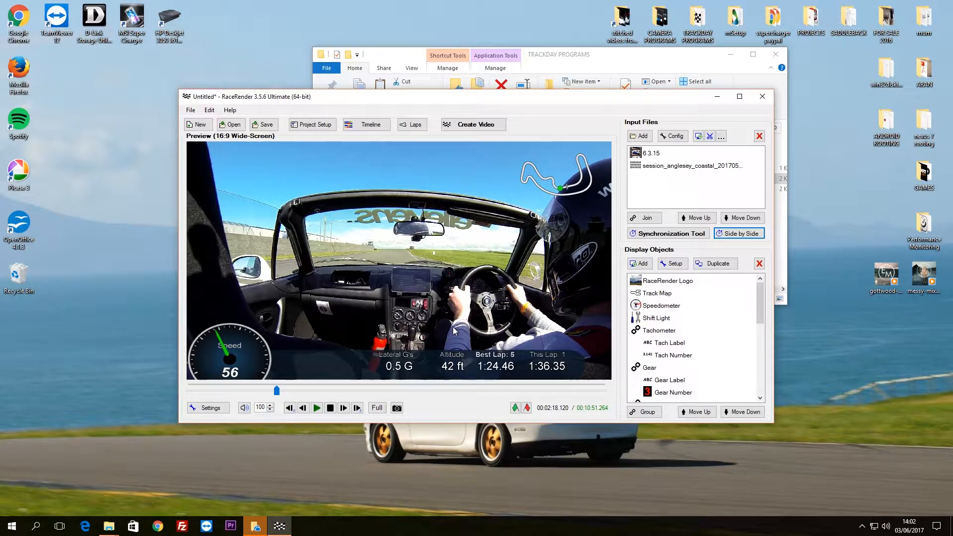
- Open the Synchronization Tool for session_anglesey_coastal_20170518_1500_v2 and place it clear of the lap timer overlay
click(654, 238)
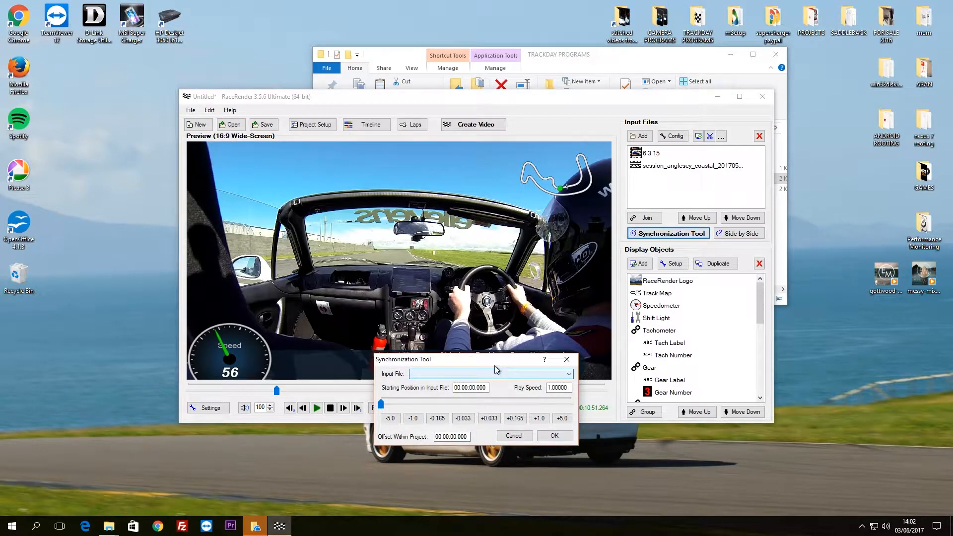
click(501, 362)
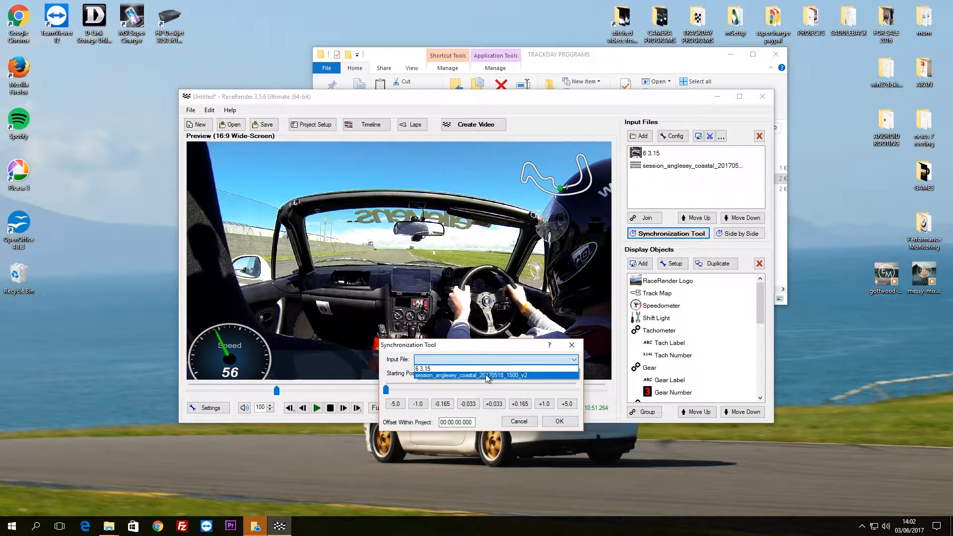
click(486, 376)
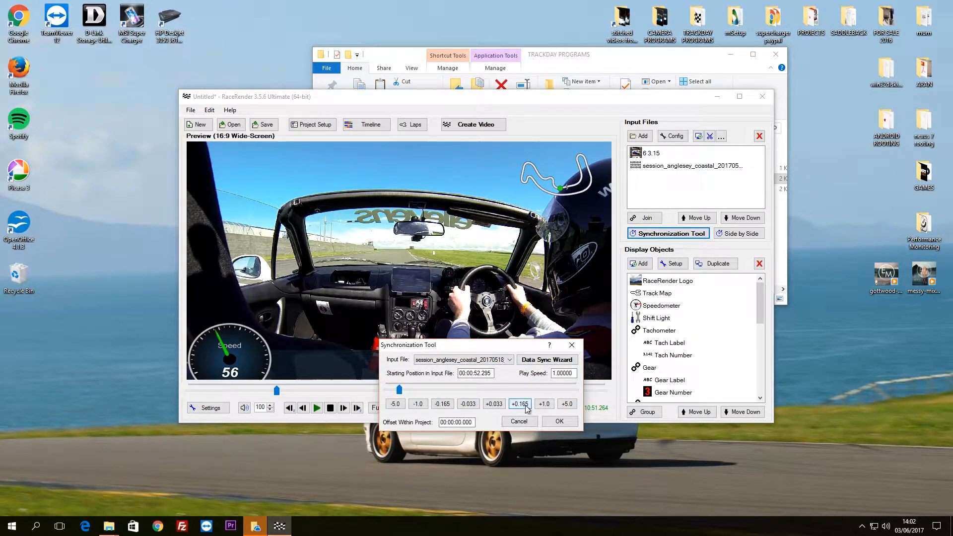
drag(514, 345, 501, 408)
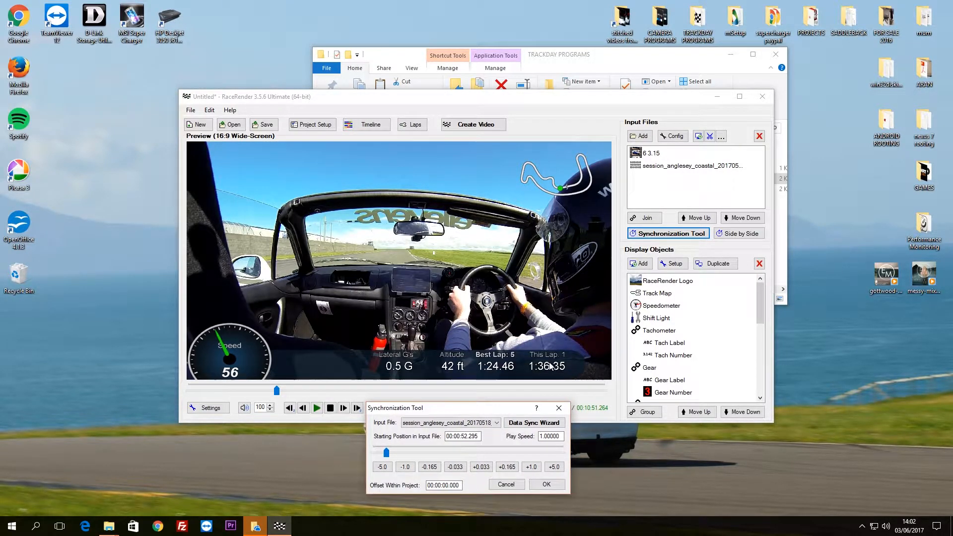
- Shift the session data's starting position in whole seconds to 00:00:54.295
click(530, 466)
click(530, 467)
click(530, 467)
click(530, 468)
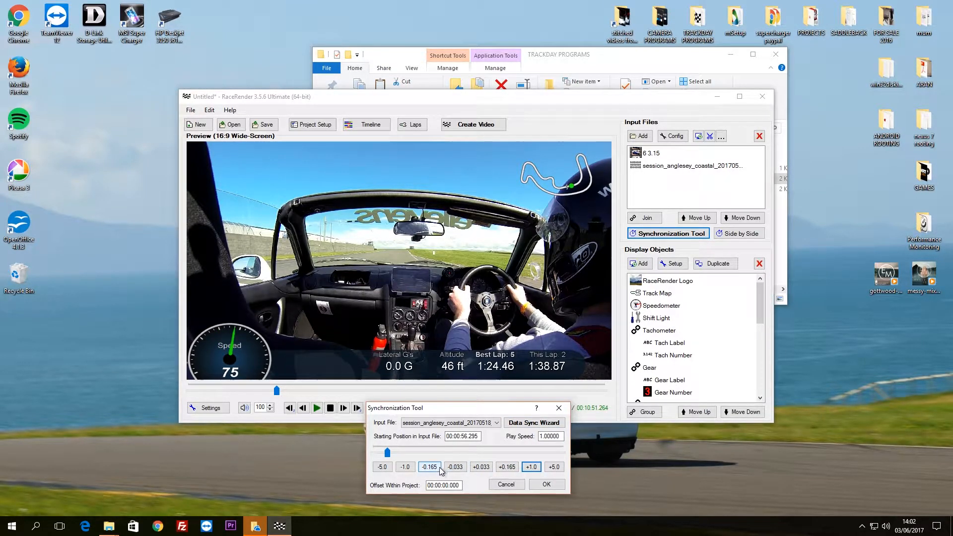
click(406, 470)
click(409, 469)
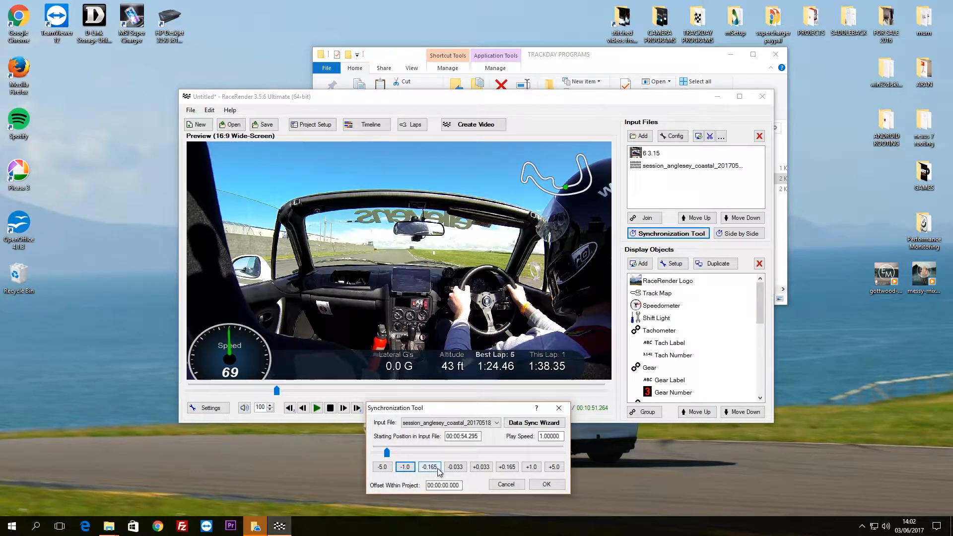
- Nudge the session data's starting position forward in fine increments to 00:00:55.483
click(507, 469)
click(507, 467)
click(507, 467)
click(507, 467)
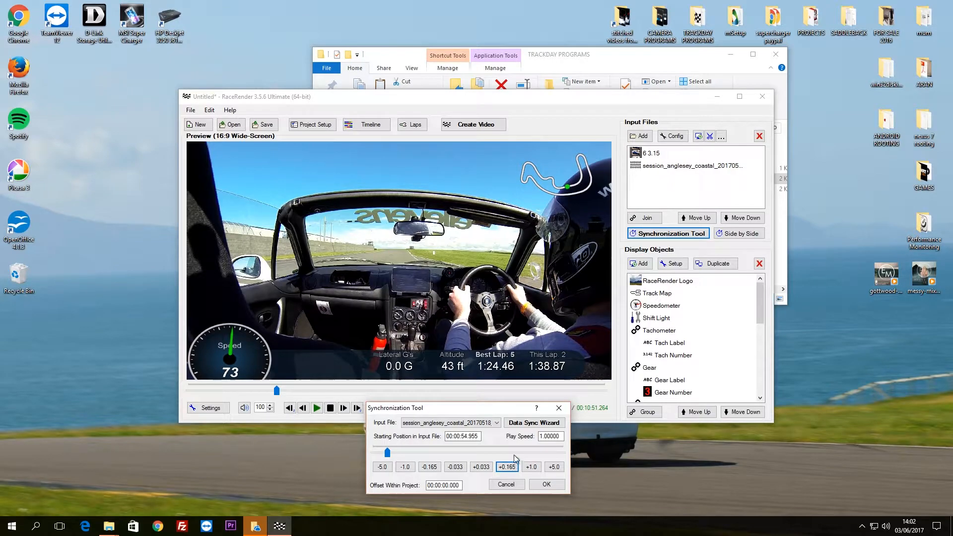
click(482, 467)
click(481, 467)
click(482, 467)
click(482, 467)
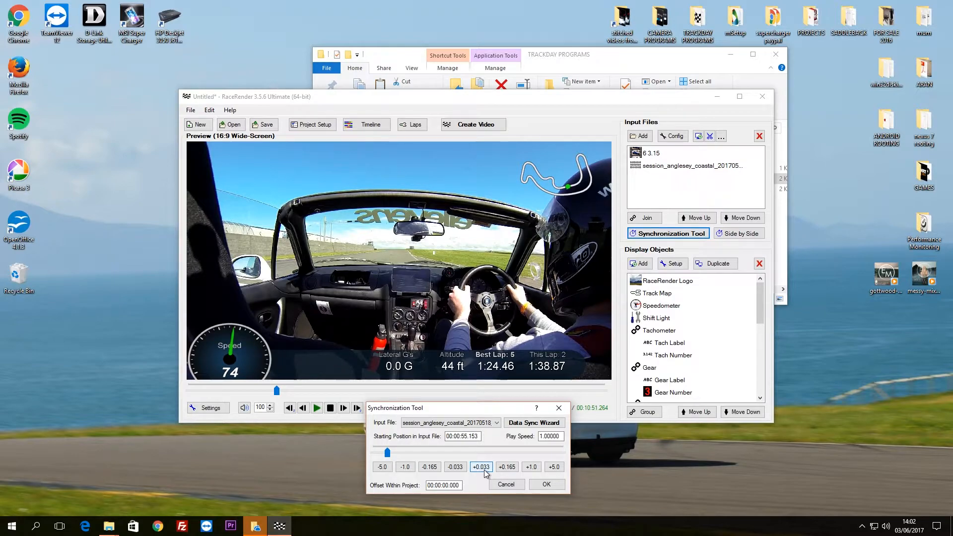
click(485, 469)
click(485, 470)
click(481, 467)
click(481, 467)
- Move the session data's starting position back to 00:00:54.318
click(455, 467)
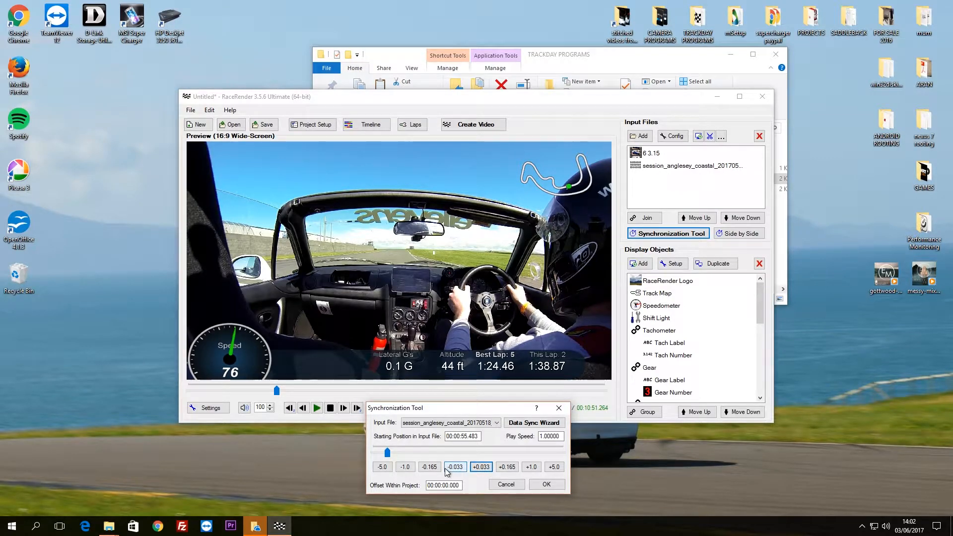
click(455, 467)
click(455, 467)
click(405, 468)
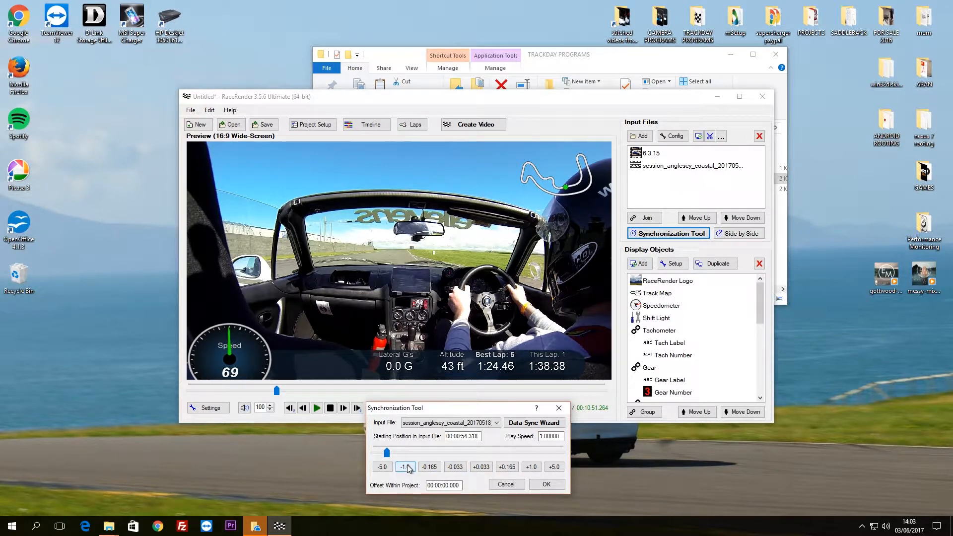
- Fine-tune the session data's starting position to about 00:00:54.8, at the very end of lap 1, and apply the synchronization
click(507, 467)
click(507, 467)
click(476, 470)
click(478, 471)
click(480, 472)
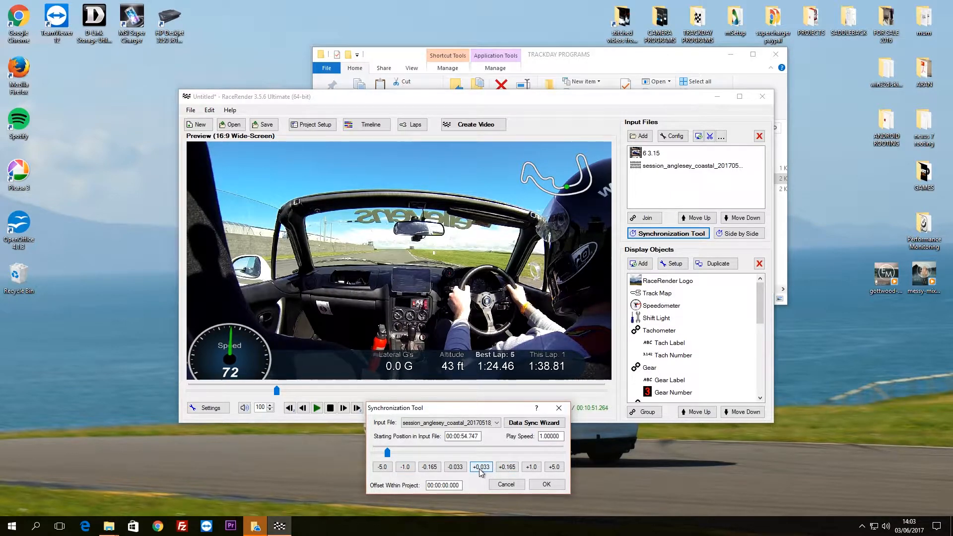
click(483, 471)
click(487, 471)
click(456, 469)
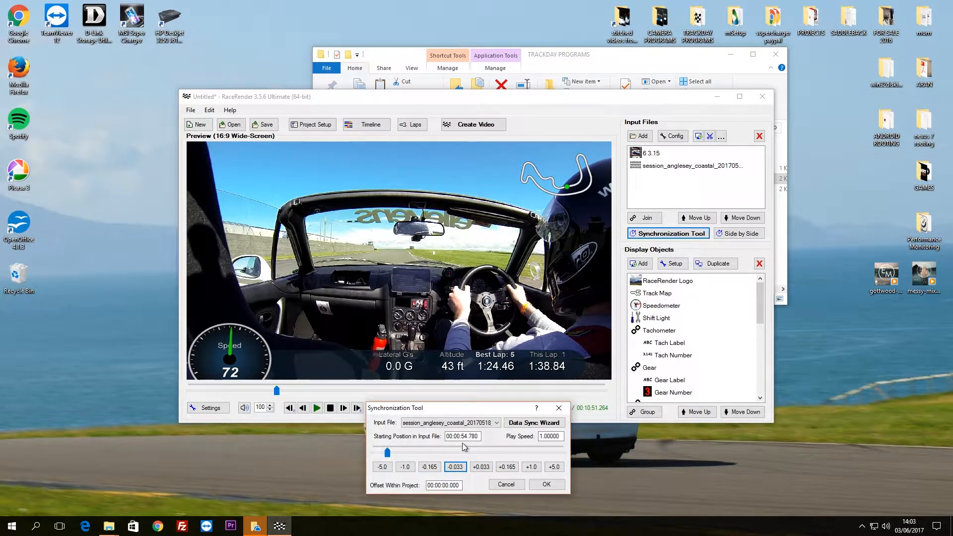
click(481, 468)
click(544, 485)
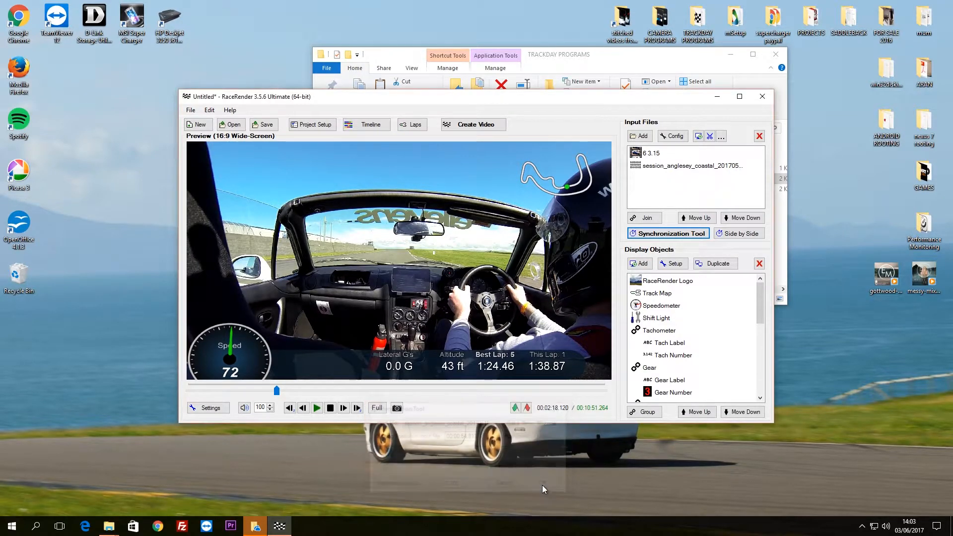
- Play the preview from about 00:02:17 through the lap change to check the data synchronization
drag(277, 394, 274, 394)
click(317, 409)
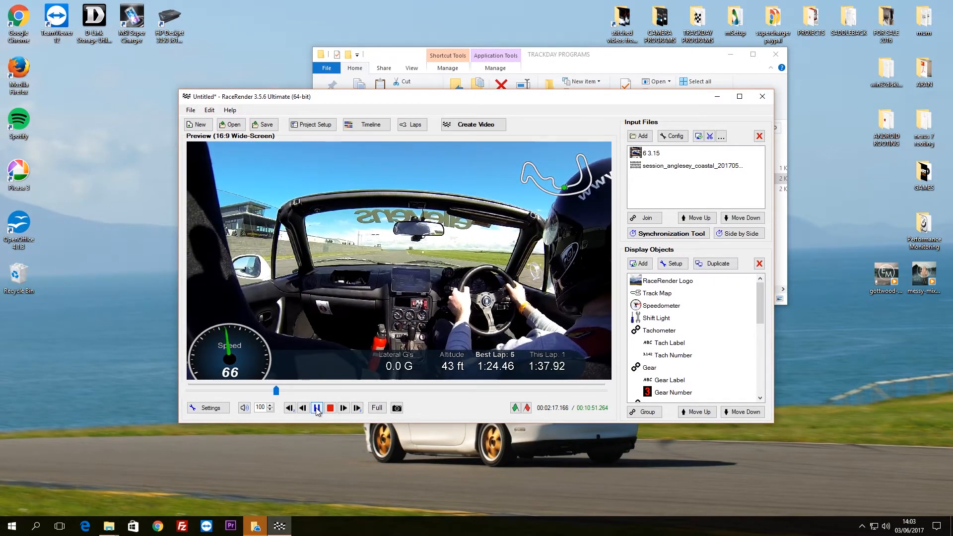
click(316, 408)
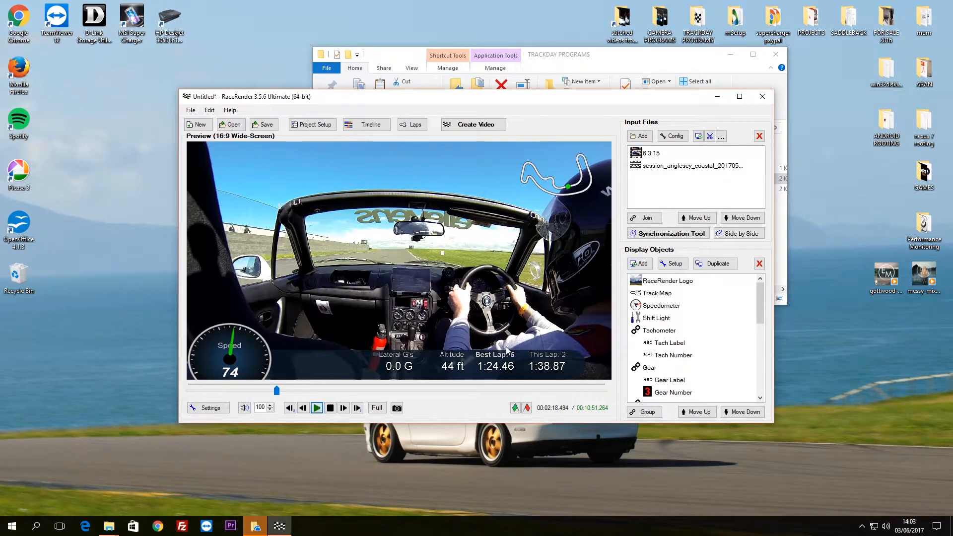
- Step the preview back to 00:02:17.999, just before the change from lap 1 to lap 2
click(307, 408)
click(308, 408)
click(307, 408)
click(307, 408)
click(308, 409)
click(307, 408)
click(307, 407)
click(306, 407)
click(307, 407)
click(290, 408)
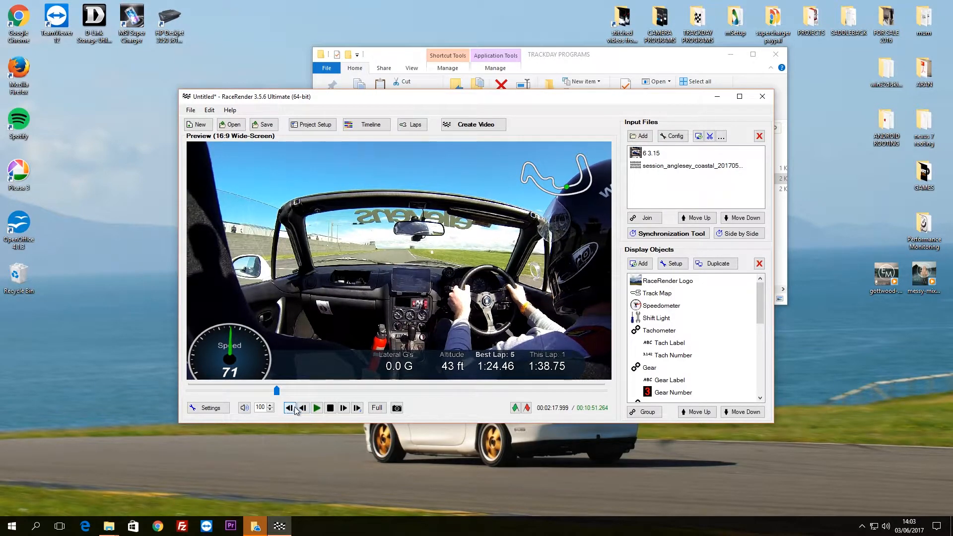
- Step the preview frame by frame around 00:02:18.1 to check exactly where the lap number changes
click(342, 408)
click(343, 408)
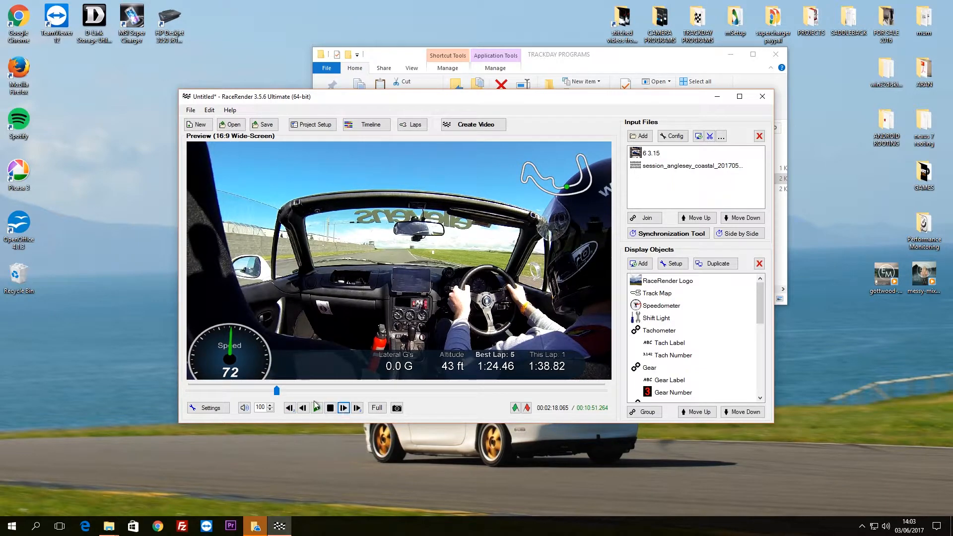
click(344, 408)
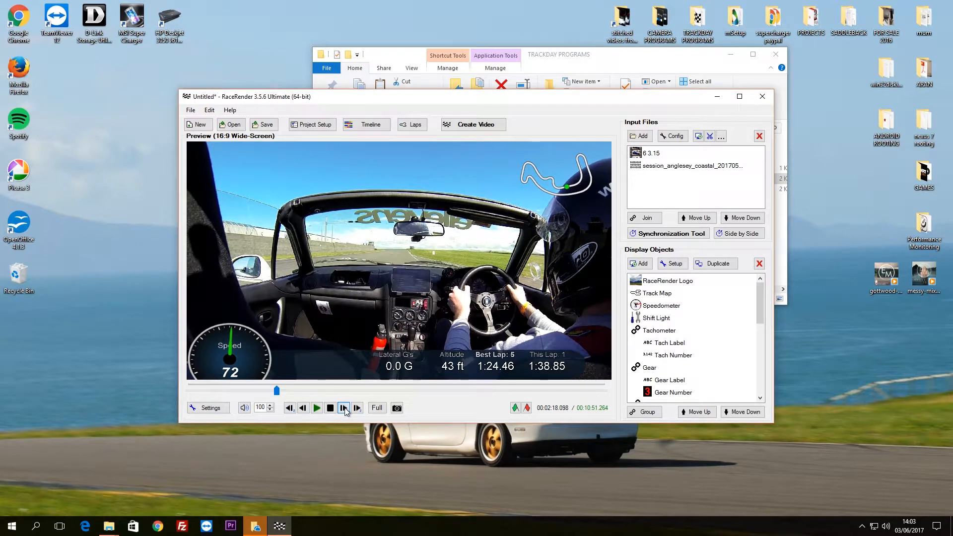
click(345, 408)
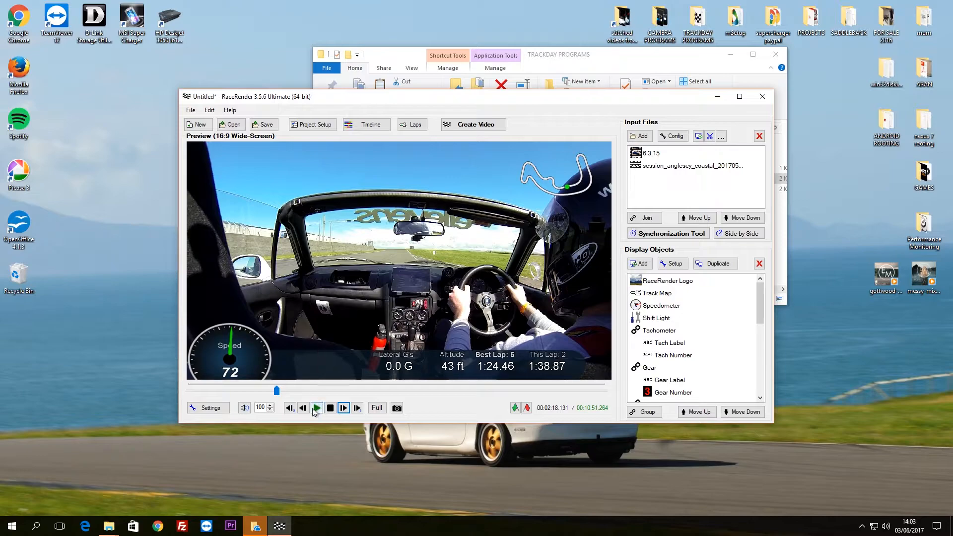
click(306, 409)
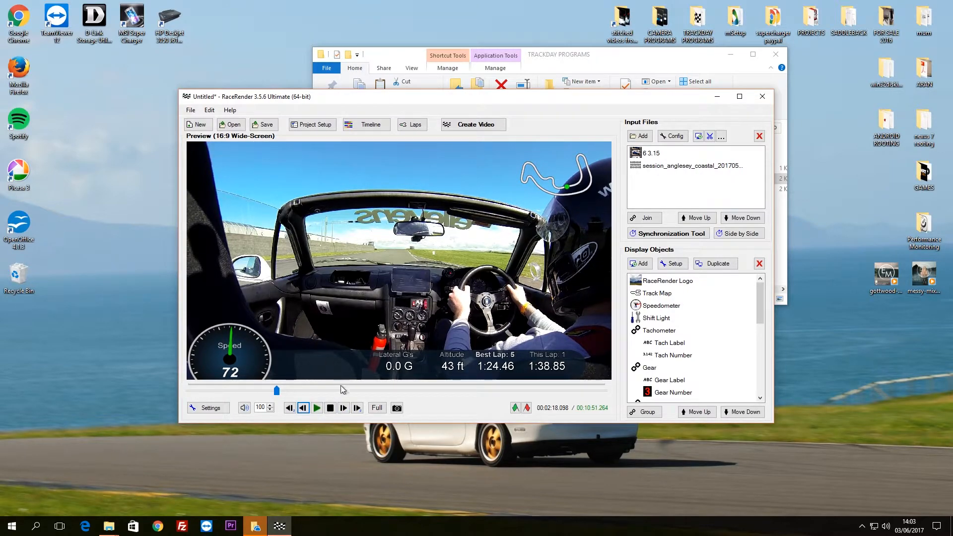
click(345, 409)
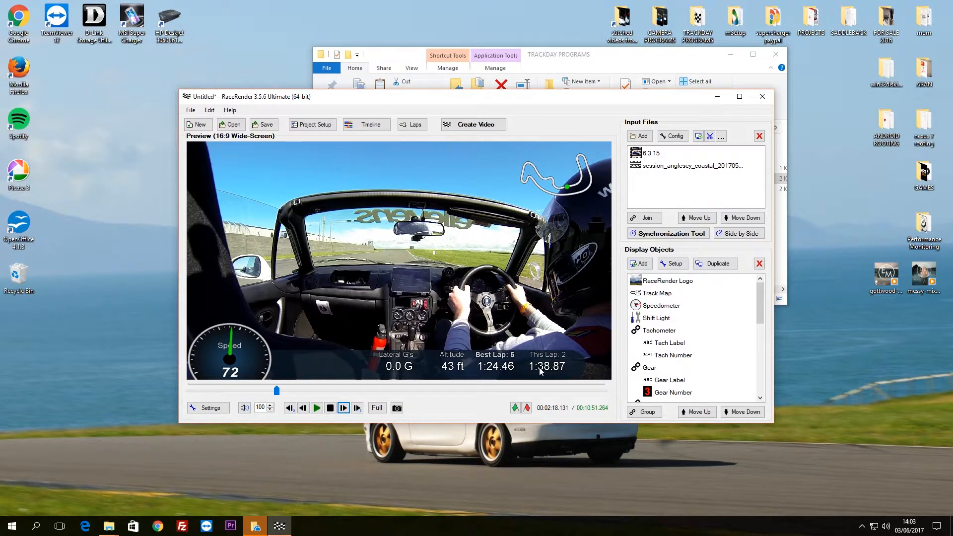
- Rewind to shortly before the finish line and replay the lap change, stopping at about 00:02:20
drag(276, 391, 272, 390)
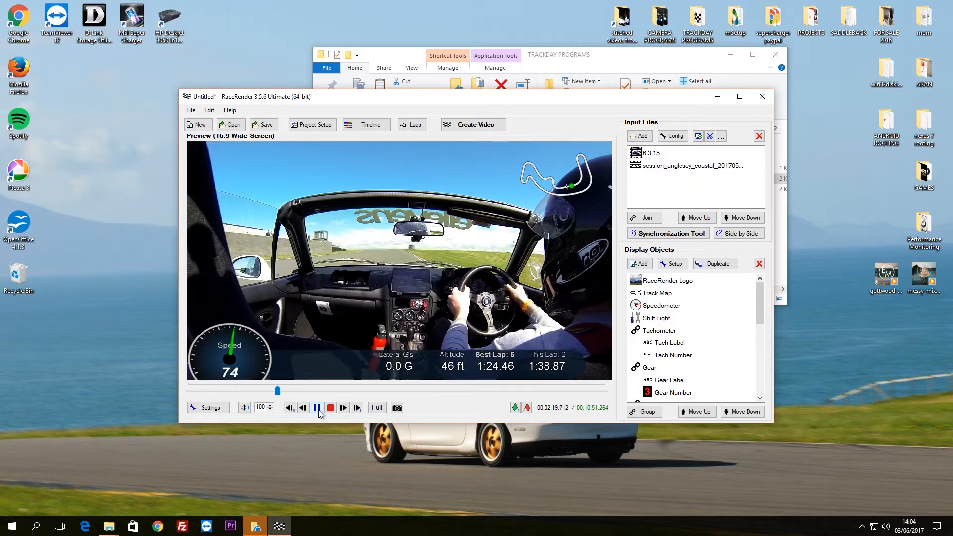
click(317, 410)
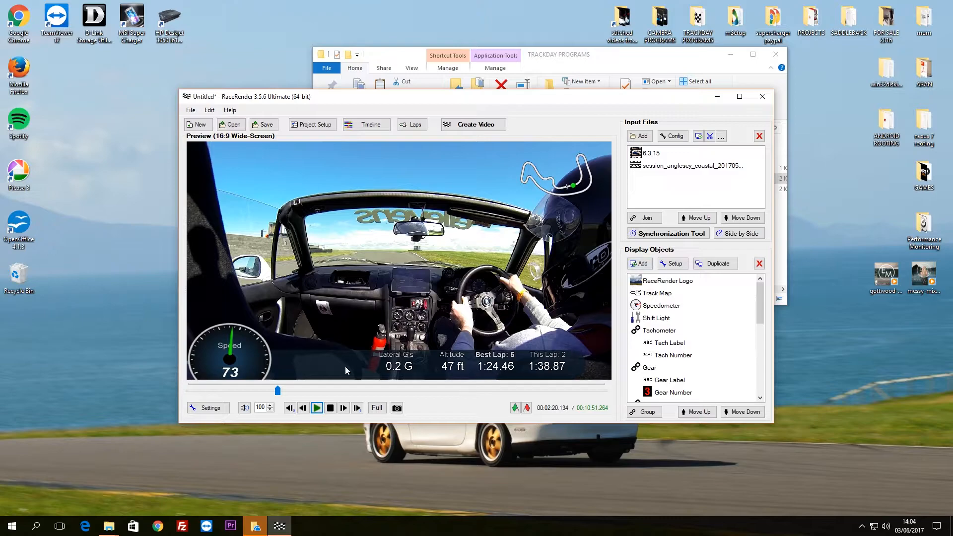
click(302, 409)
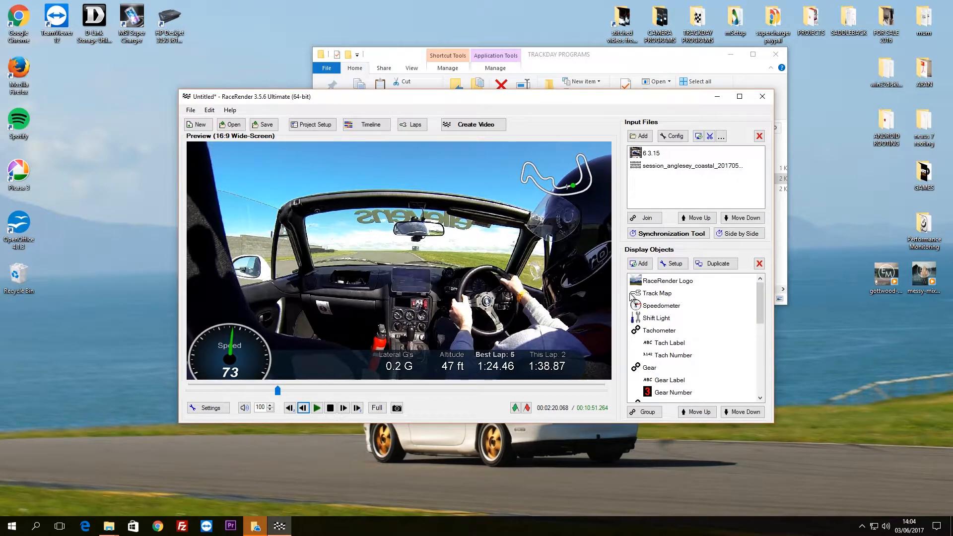
- Add a Lap List - 10 enhanced display object fed by session_anglesey_coastal_20170518_1500_v2
click(645, 265)
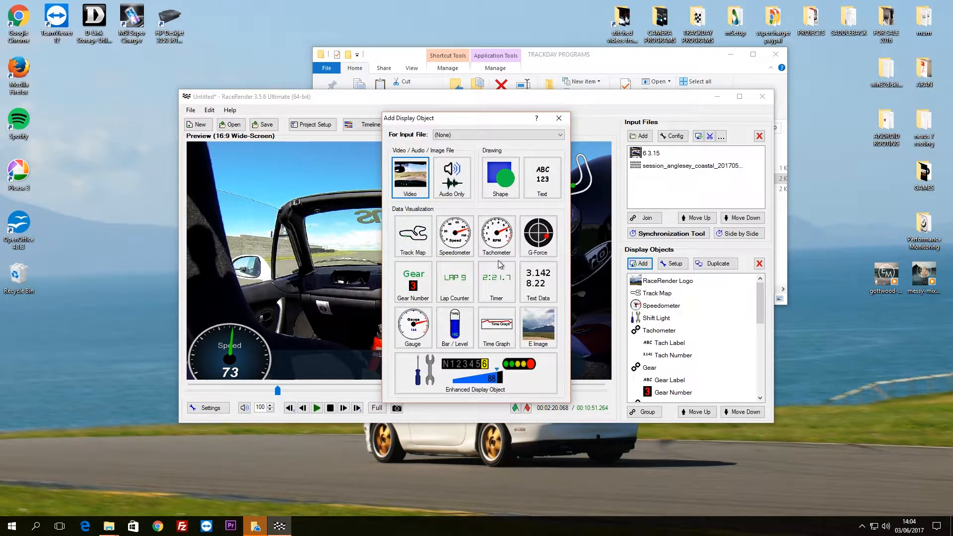
click(479, 370)
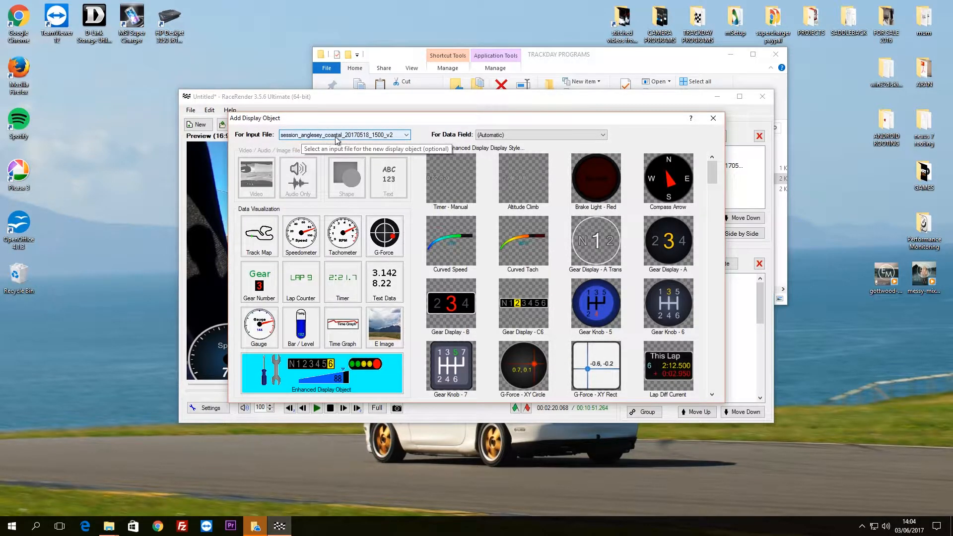
drag(713, 175, 713, 264)
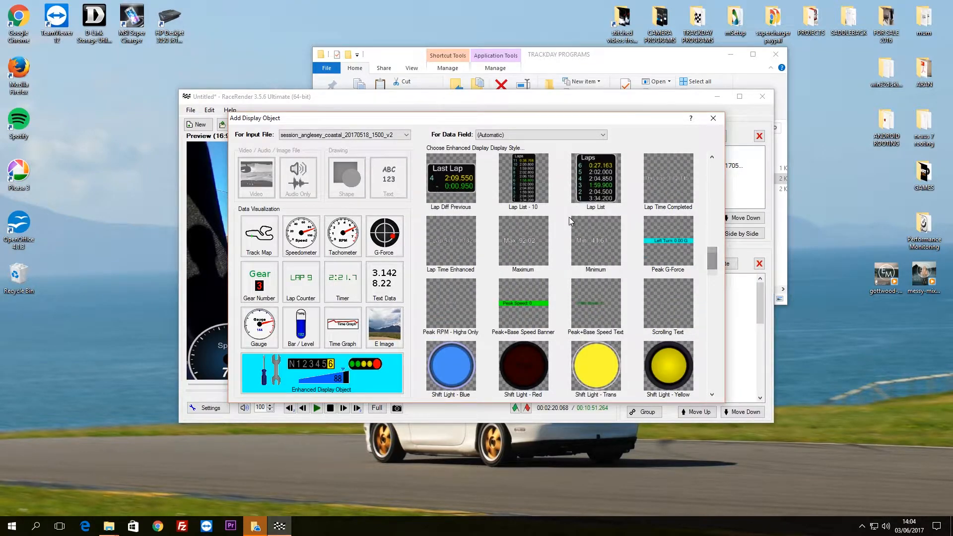
click(517, 184)
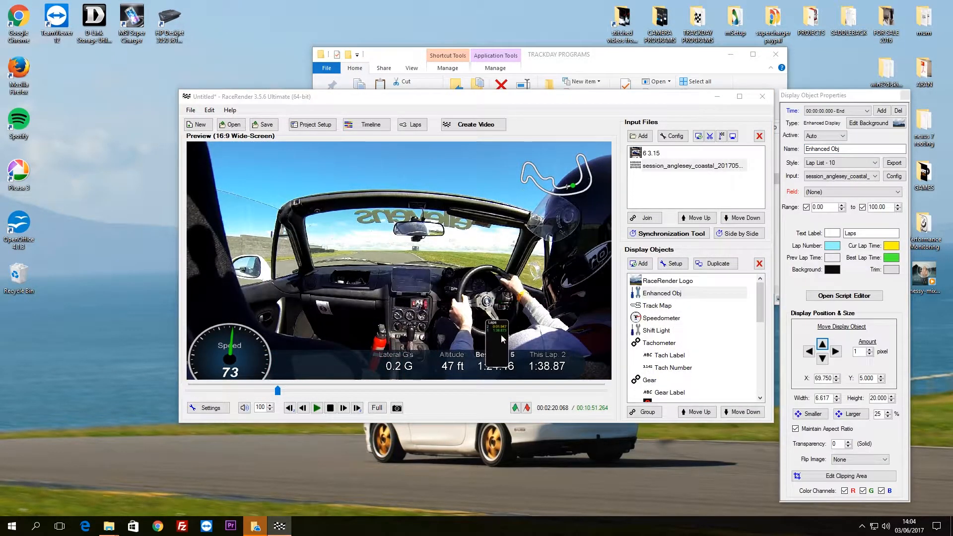
- Enlarge the lap list to 16.154 by 48.828 and position it at X 82, Y 13 over the driver's side
drag(500, 346, 548, 301)
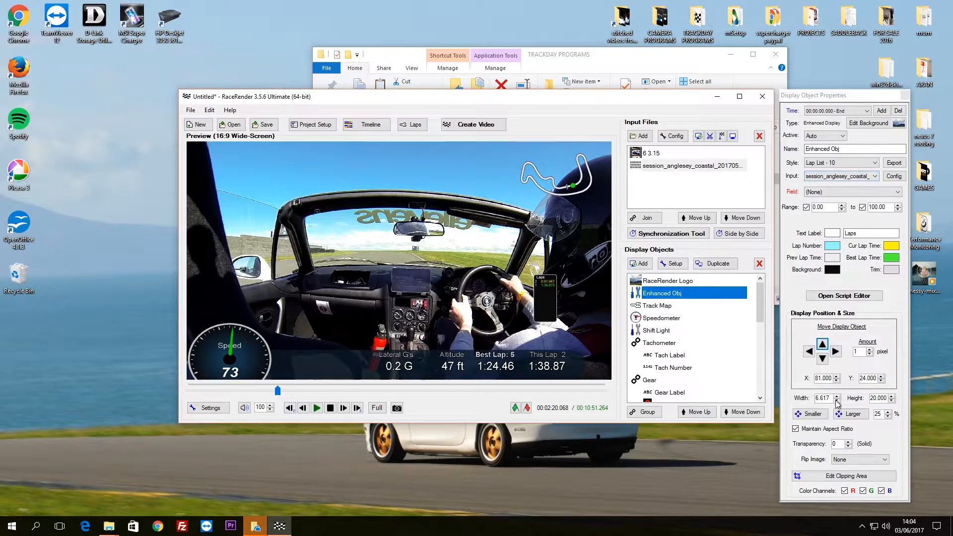
click(847, 415)
click(847, 415)
click(848, 415)
click(847, 415)
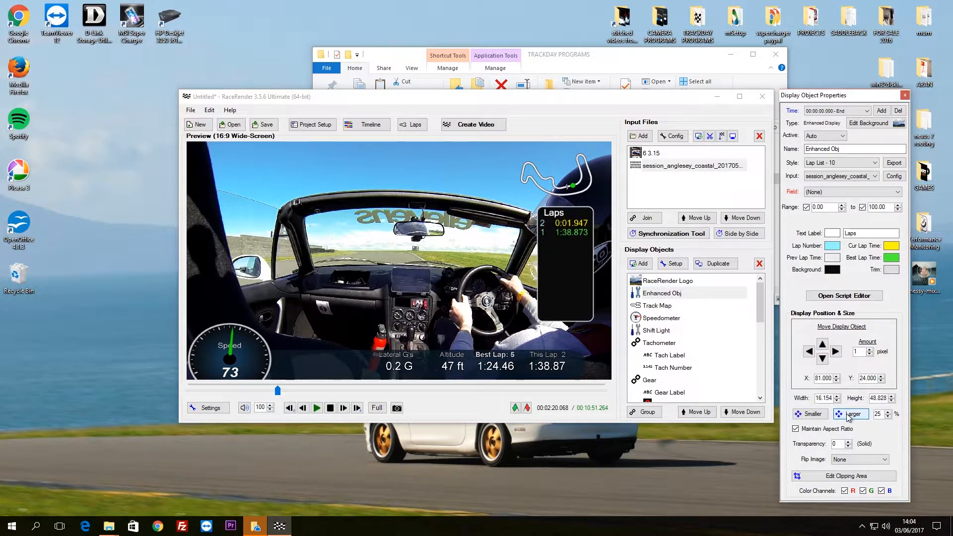
drag(578, 271, 582, 297)
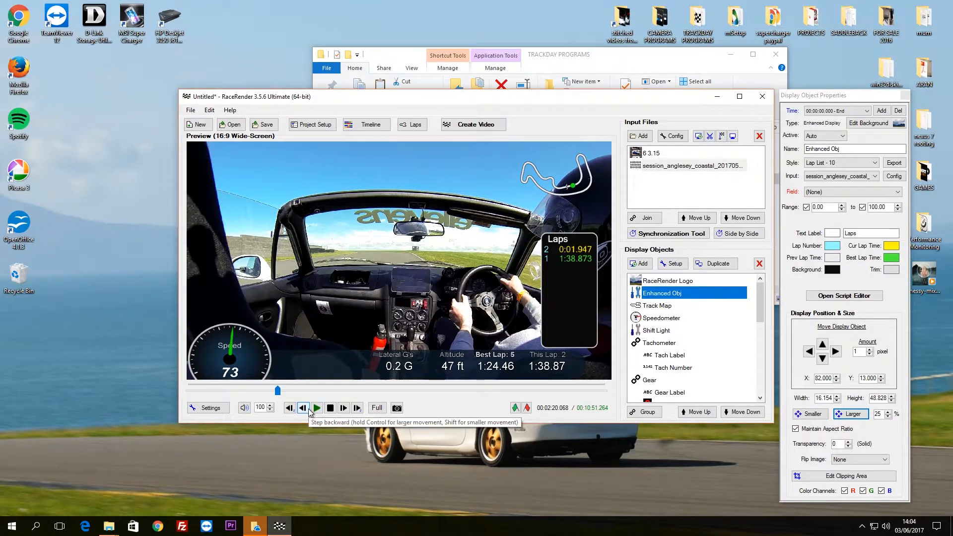
- Step the preview back to 00:02:18.253, at the start of lap 2, to check the lap list
click(292, 411)
click(292, 412)
click(292, 412)
click(289, 408)
click(289, 408)
click(290, 408)
click(290, 408)
click(290, 408)
click(290, 408)
click(290, 408)
click(290, 408)
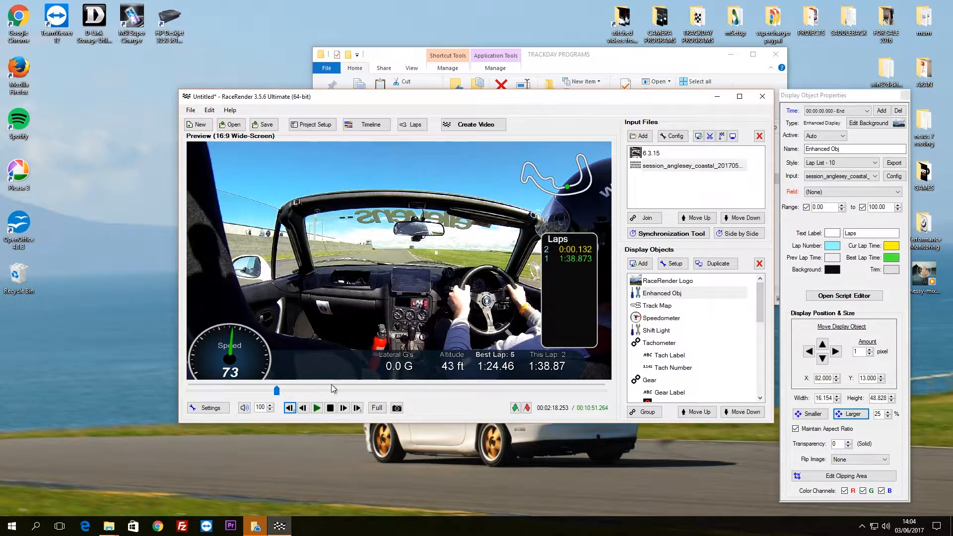
- Step back and forth between 00:02:18.088 and 00:02:18.187 to compare the lap list with the car crossing the line
click(302, 408)
click(302, 408)
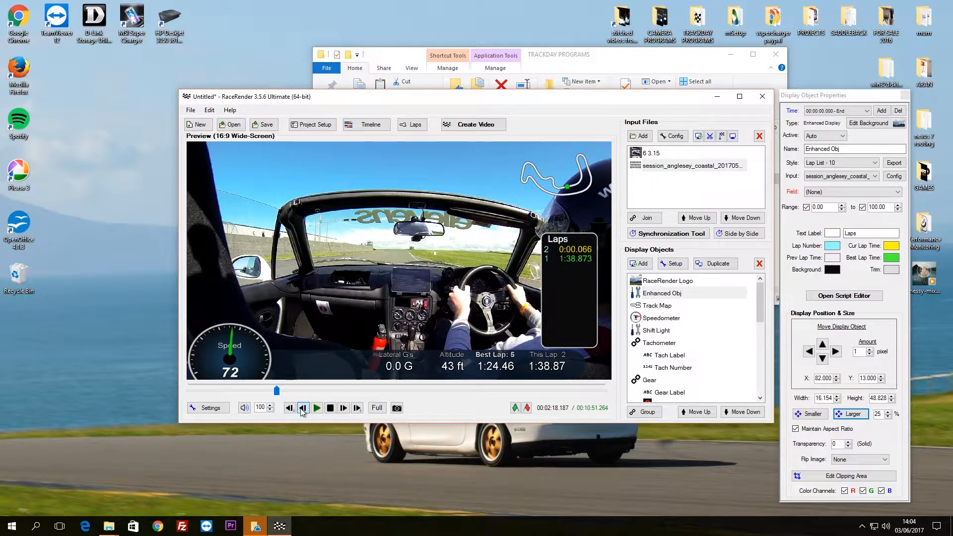
click(302, 408)
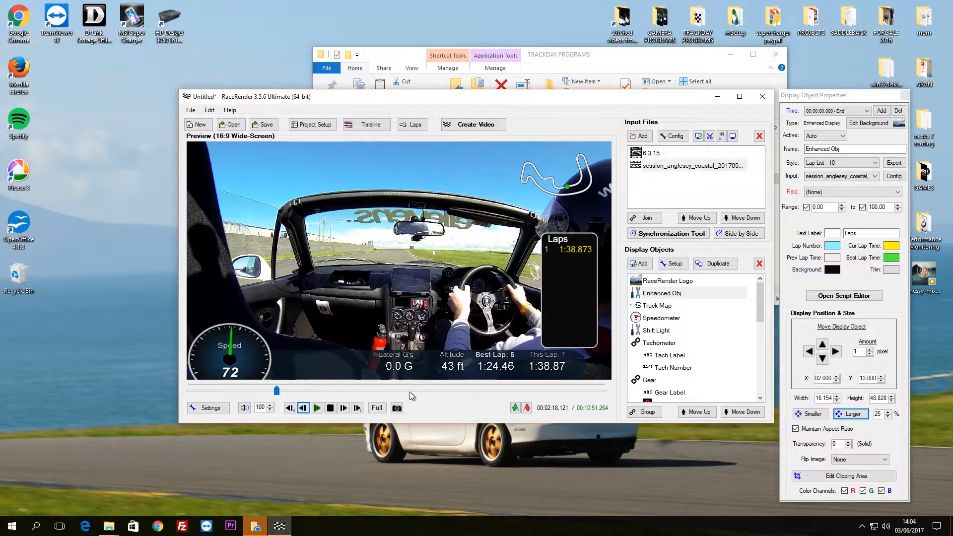
click(343, 408)
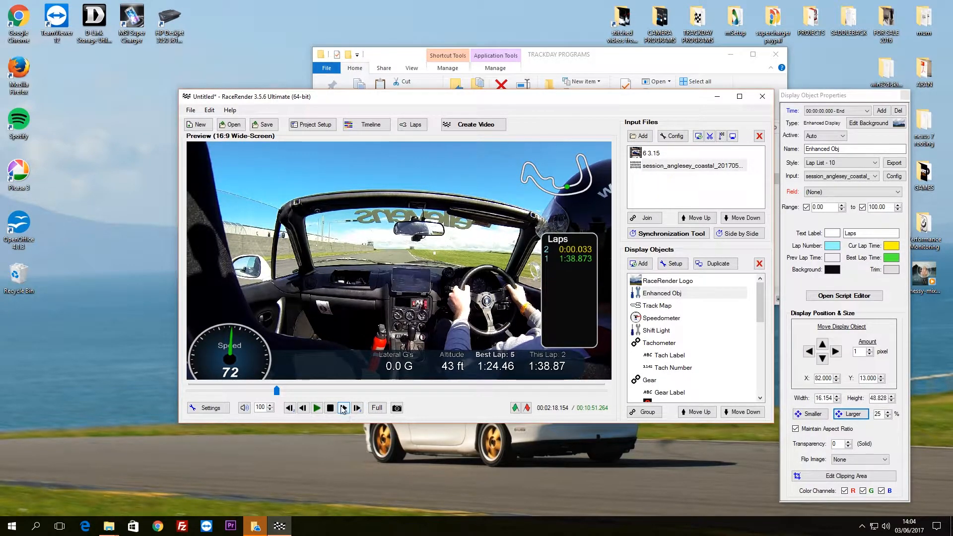
click(306, 408)
click(344, 409)
click(303, 409)
click(303, 408)
click(303, 409)
click(344, 408)
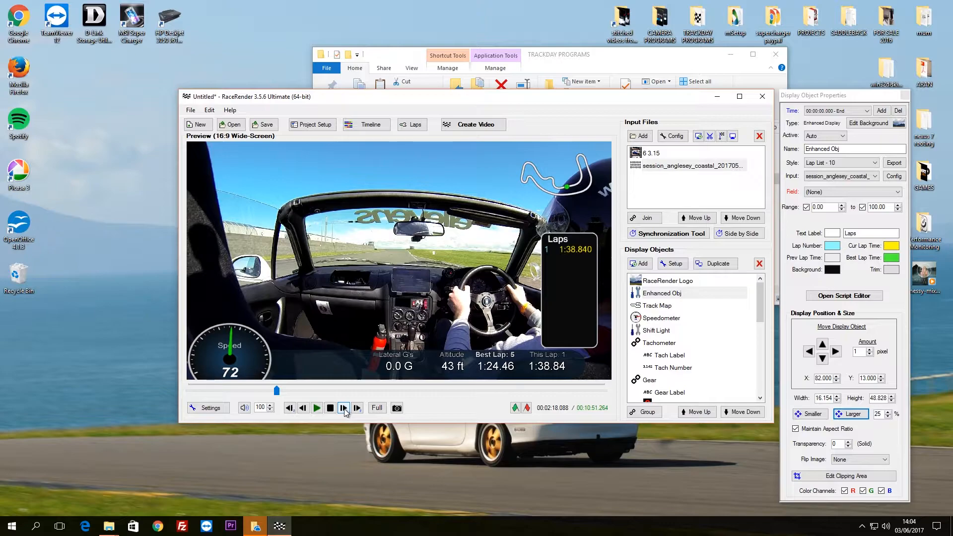
click(344, 409)
click(344, 408)
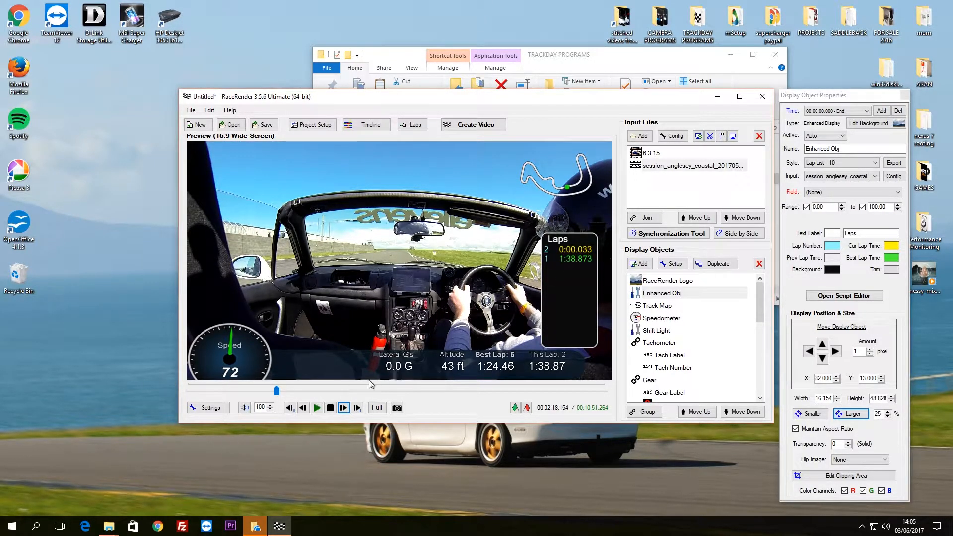
click(302, 408)
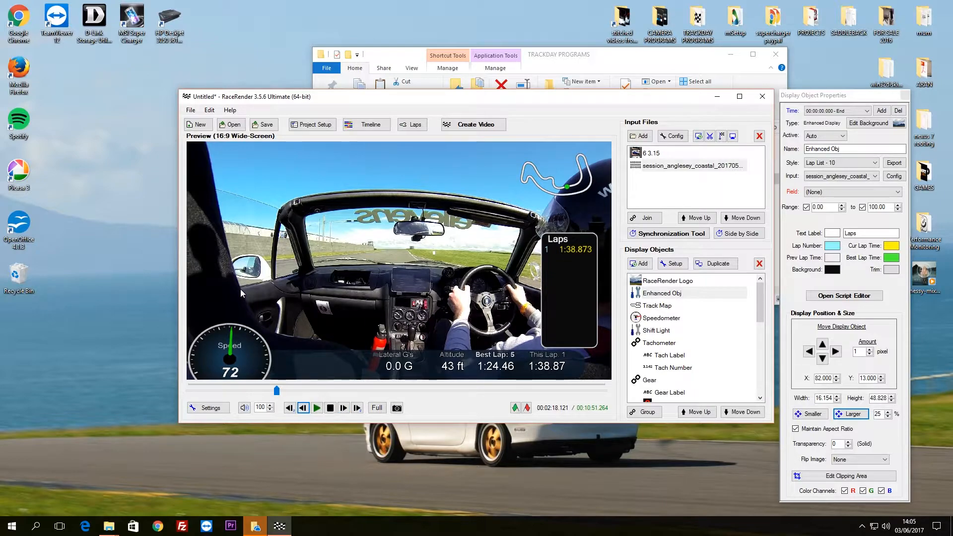
click(344, 408)
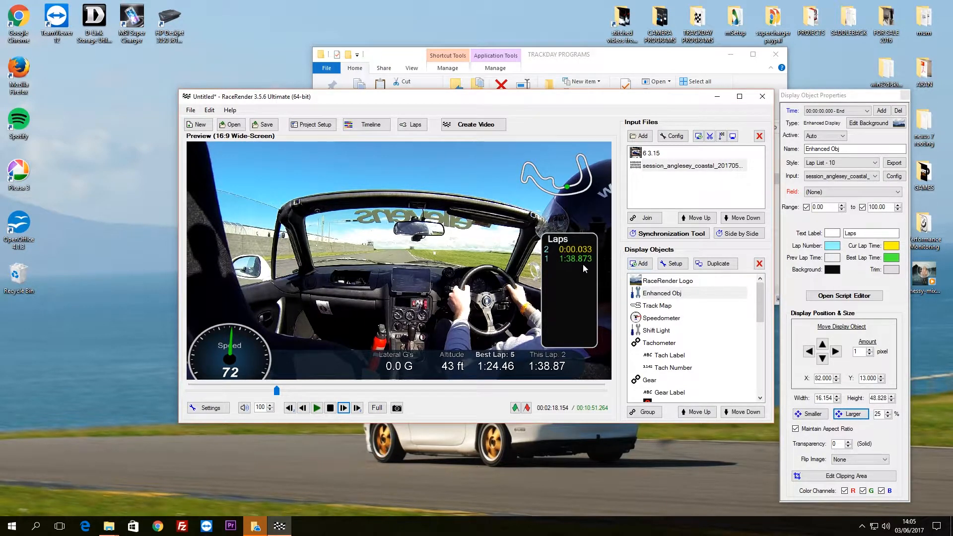
- Play the preview from about 00:02:13.5 through the lap change, then scrub back into lap 1 at about 00:01:51.8
click(277, 396)
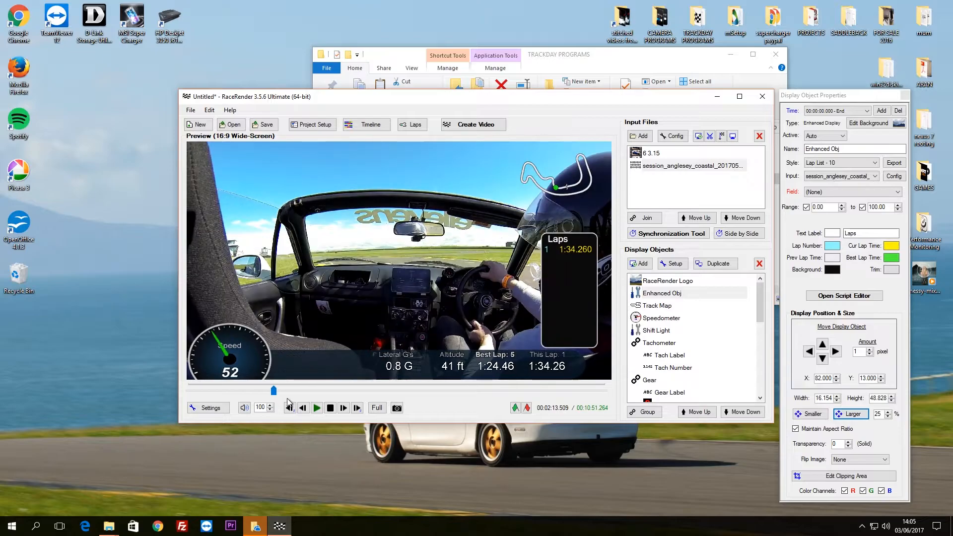
click(317, 409)
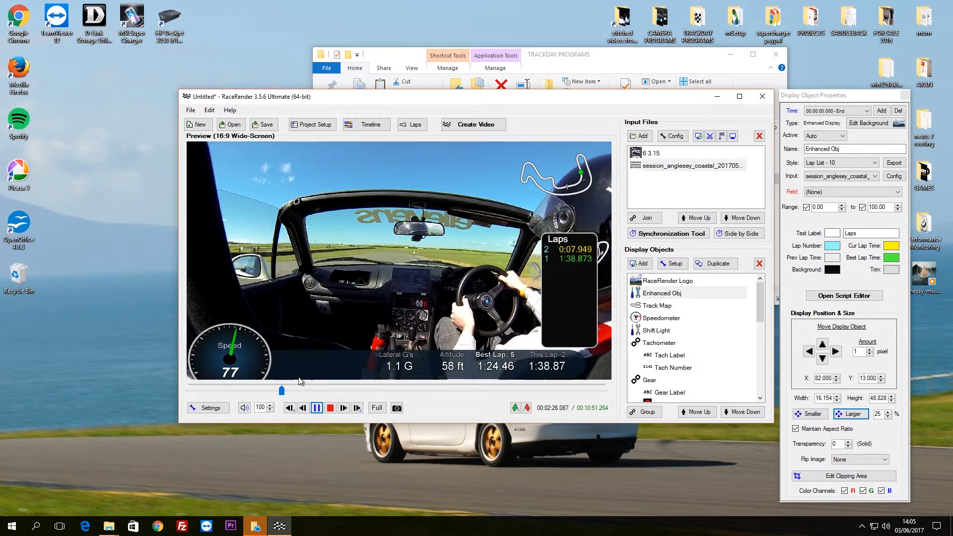
click(316, 408)
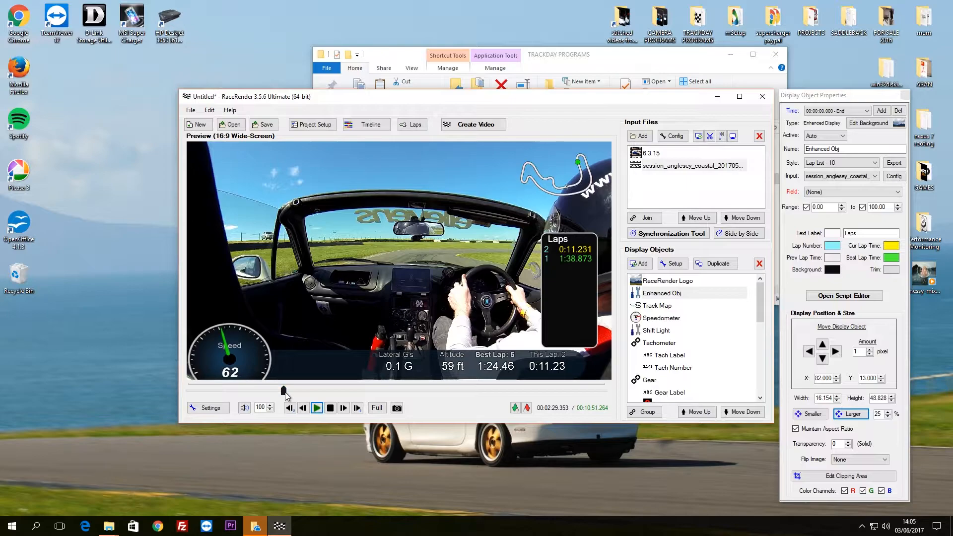
drag(284, 392, 276, 391)
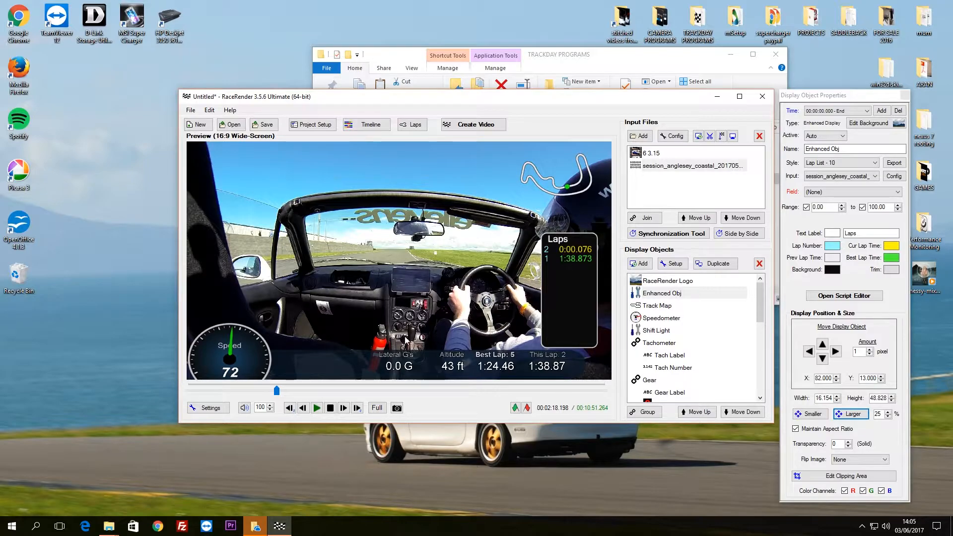
drag(277, 391, 261, 392)
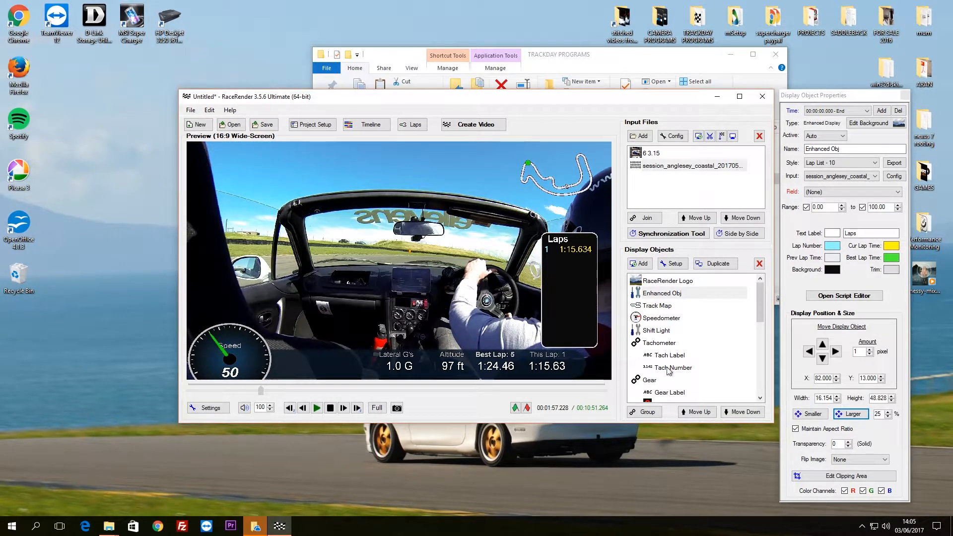
- Reopen the lap list's properties and shrink it to a width of 12.923 and a height of 39.062
click(904, 94)
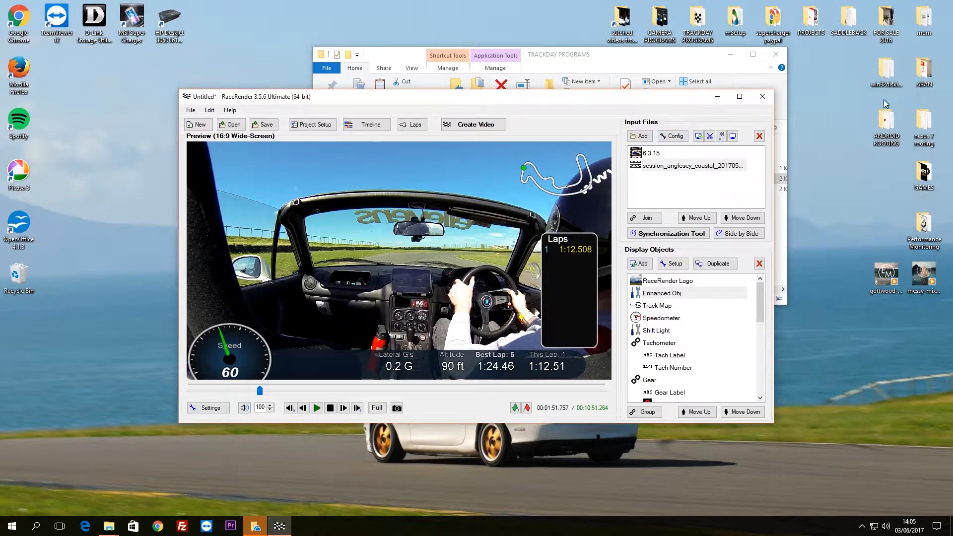
click(574, 282)
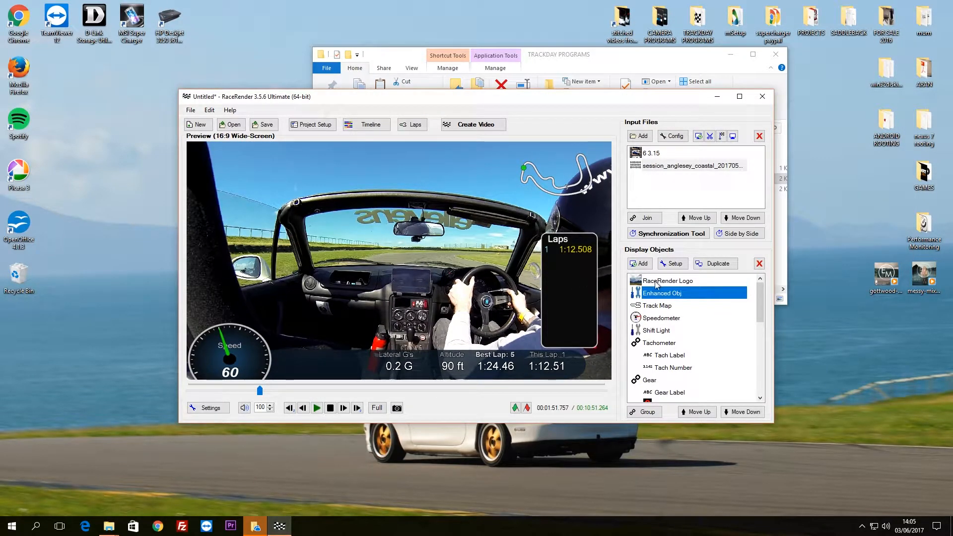
double_click(668, 293)
click(810, 414)
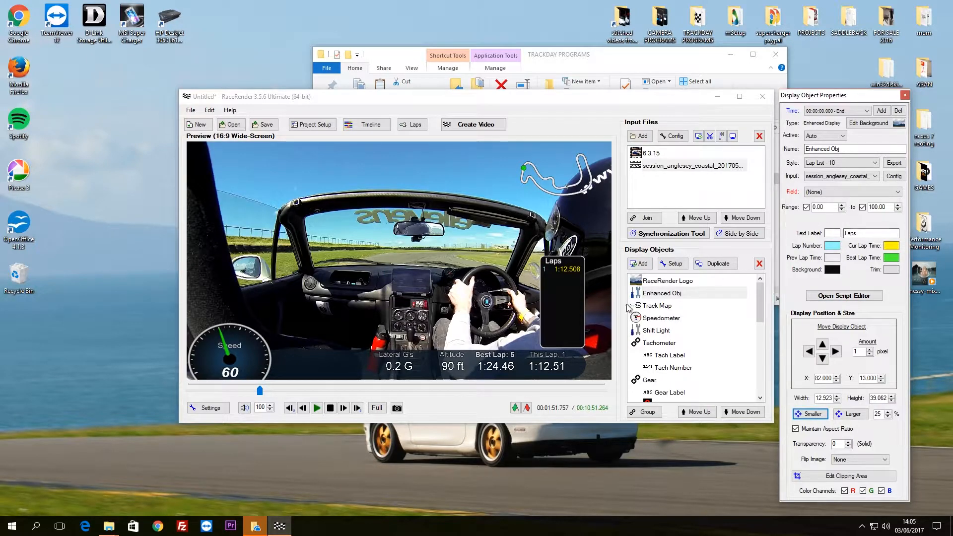
- Add a Peak G-Force enhanced display object that uses the session_anglesey_coastal_20170518_1500_v2 input file
click(640, 267)
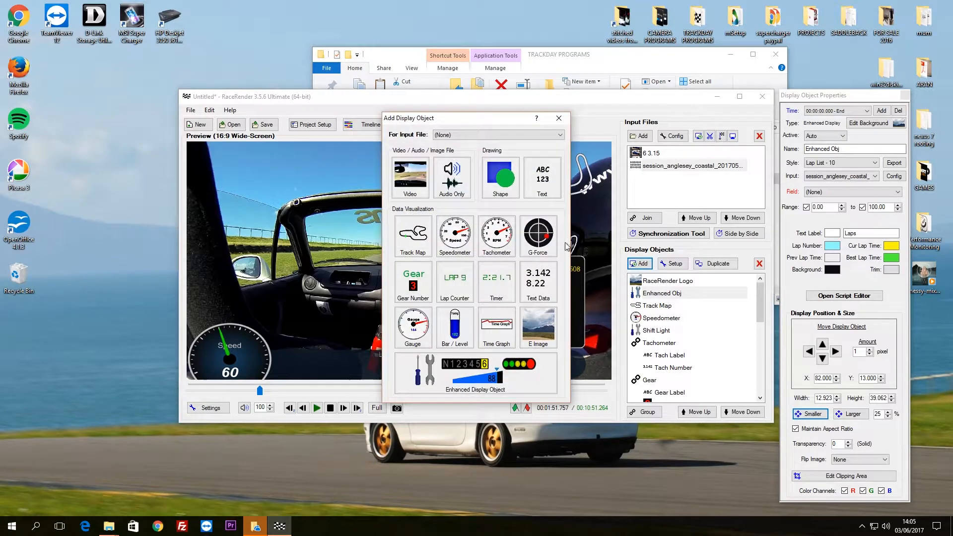
click(476, 135)
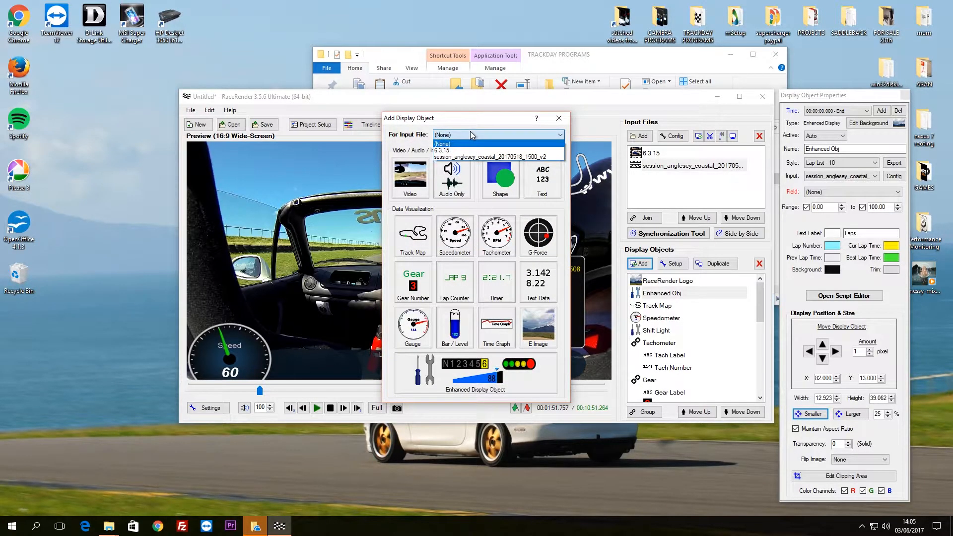
click(450, 158)
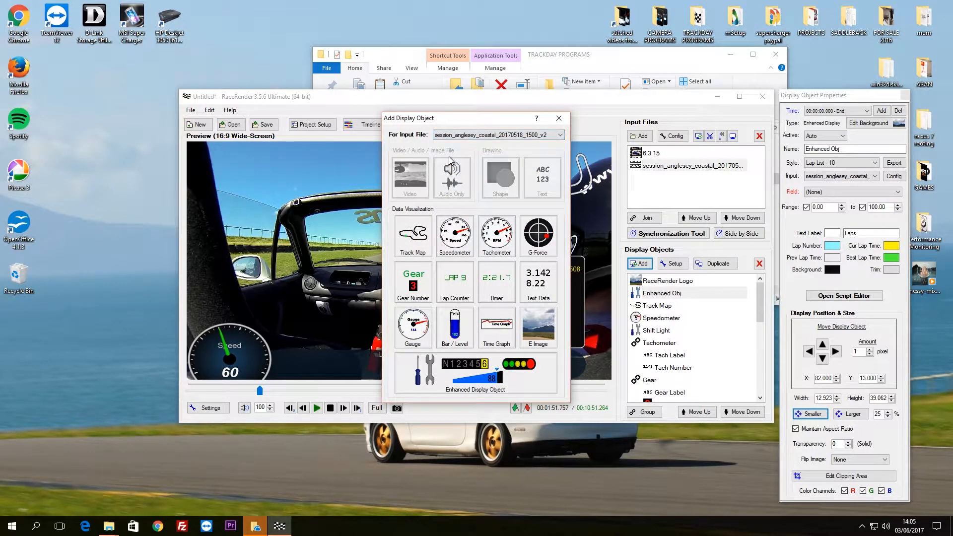
drag(481, 123, 482, 118)
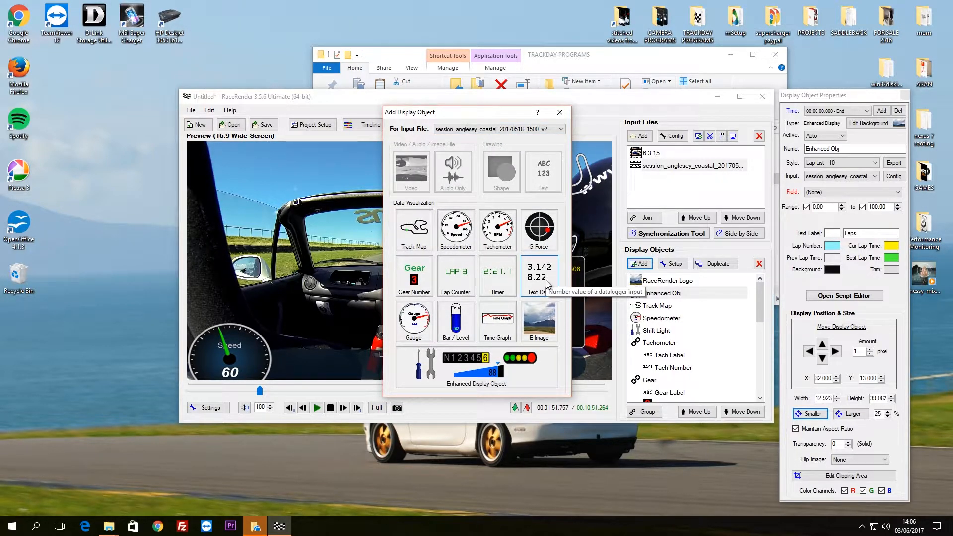
click(509, 362)
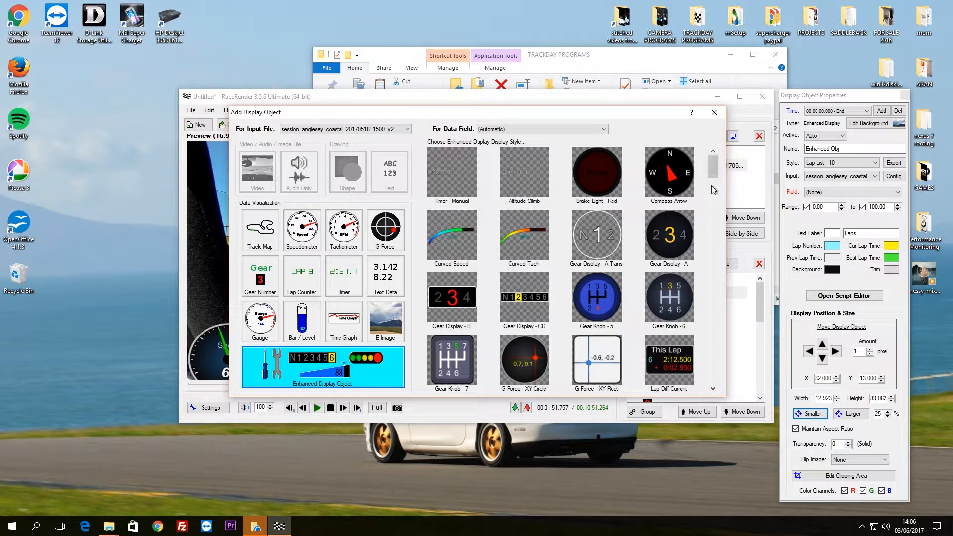
drag(713, 170, 714, 262)
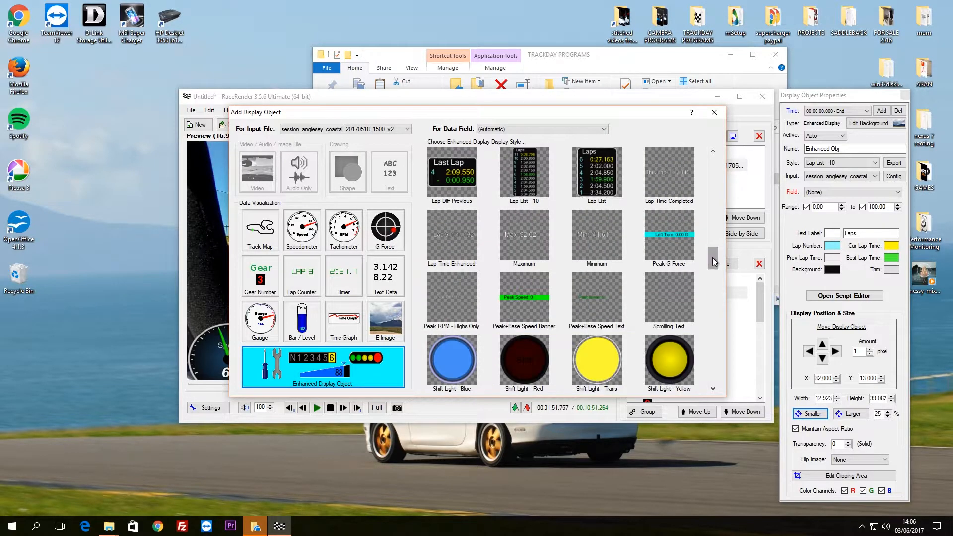
double_click(685, 252)
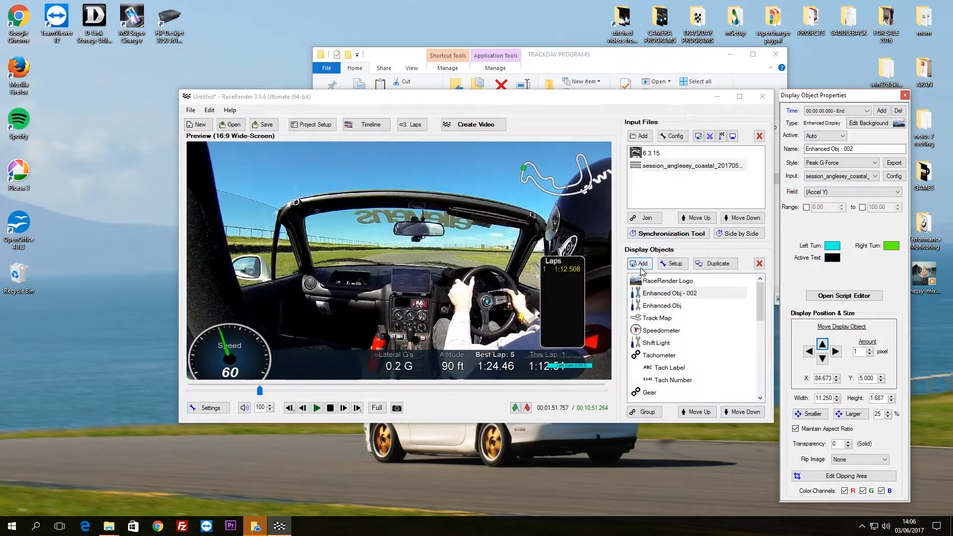
- Enlarge the peak G-force banner to a width of 27.465 and a height of 4.120, and place it just above the Lateral G's readout
click(578, 369)
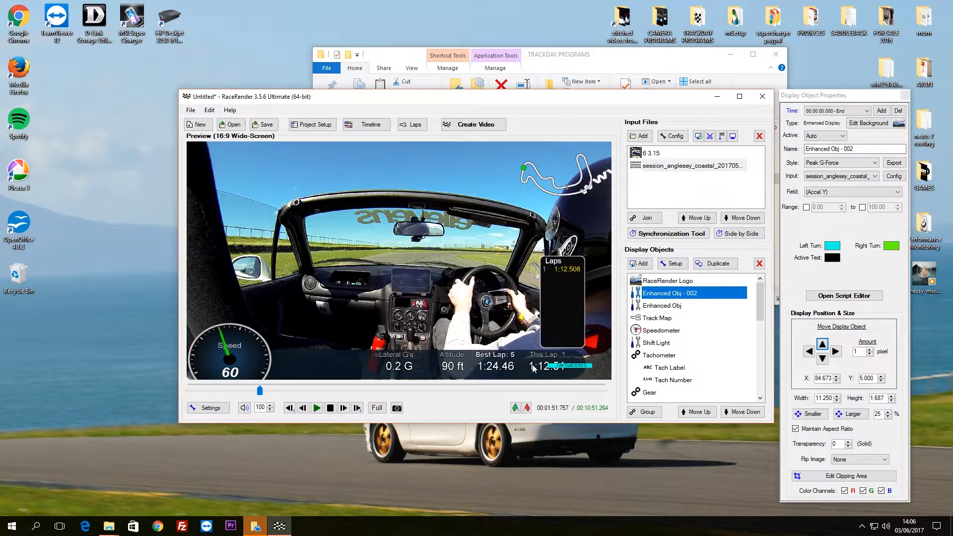
mouse_move(565, 366)
mouse_down()
mouse_move(511, 346)
mouse_move(576, 362)
mouse_up()
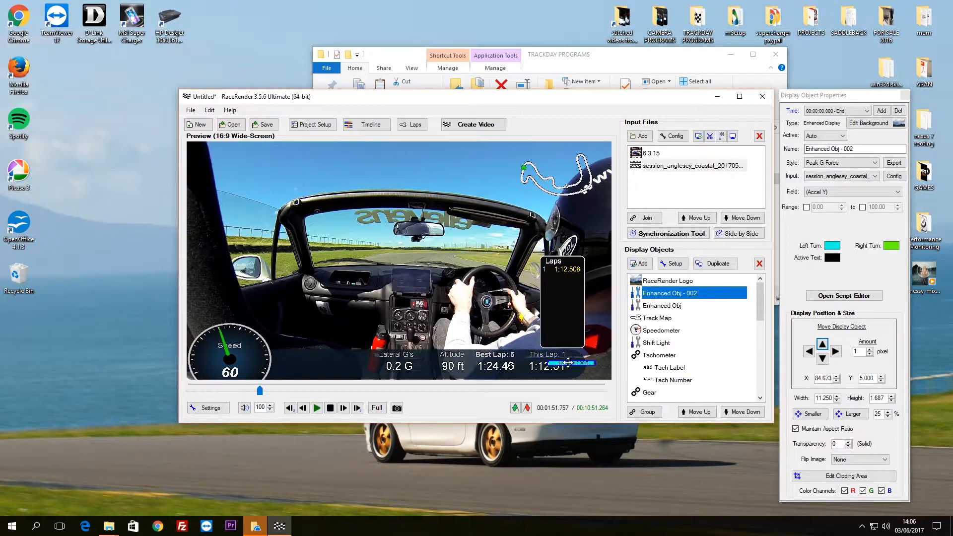
click(676, 307)
click(678, 296)
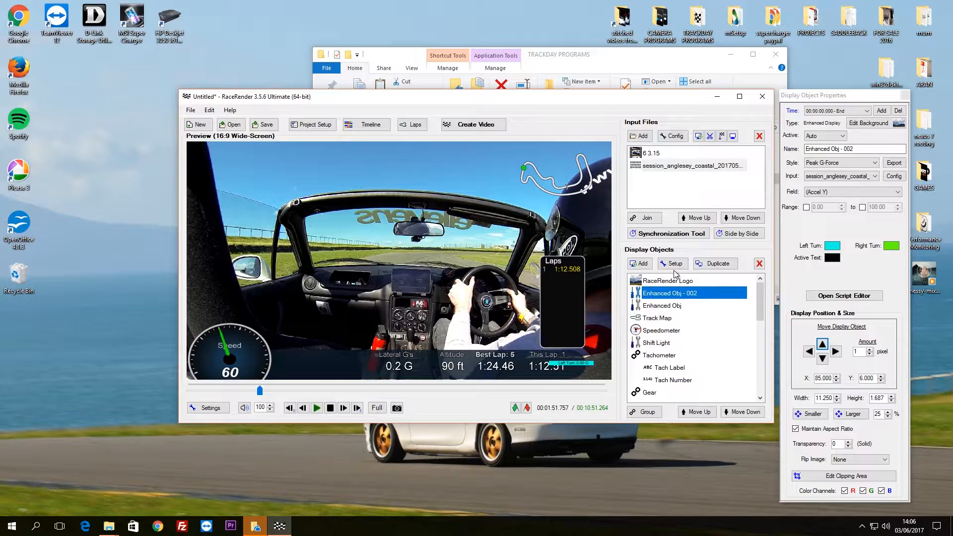
click(673, 264)
click(842, 413)
click(842, 414)
click(842, 416)
drag(583, 361, 393, 345)
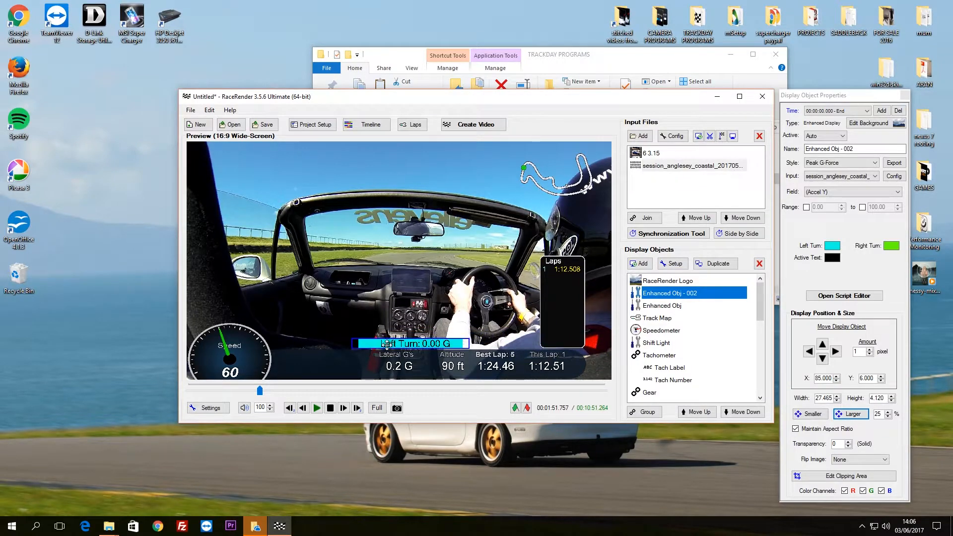
- Move the lap list to X 86, Y 14 in the preview
drag(548, 287, 565, 284)
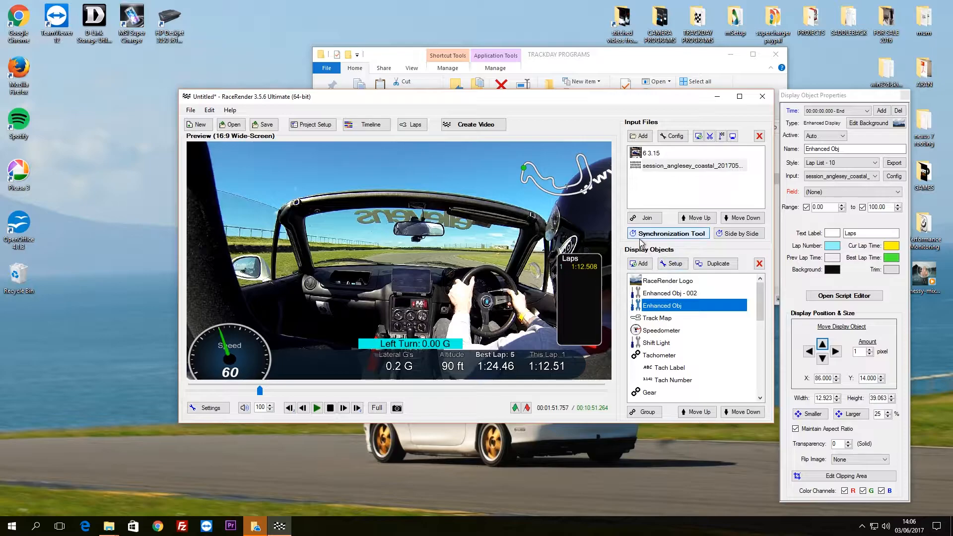
click(637, 265)
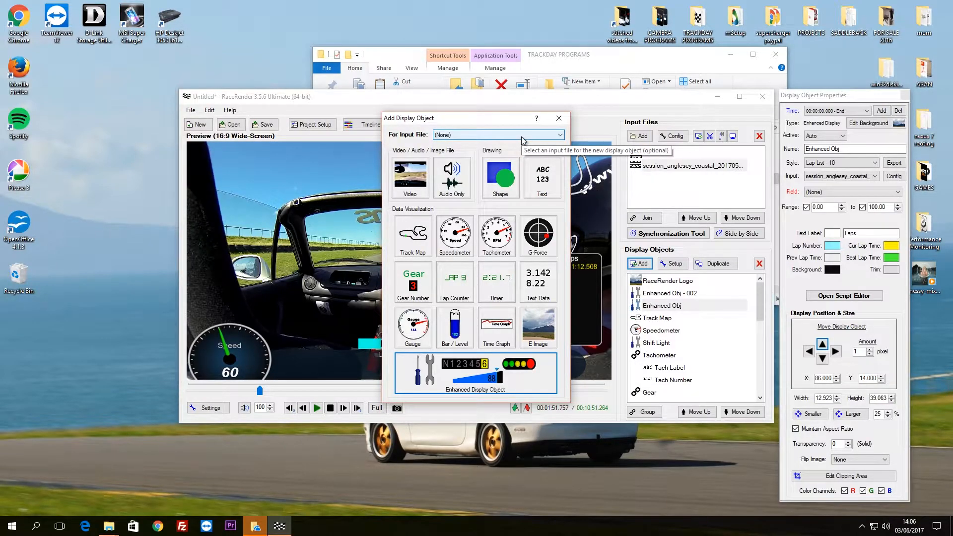
click(559, 118)
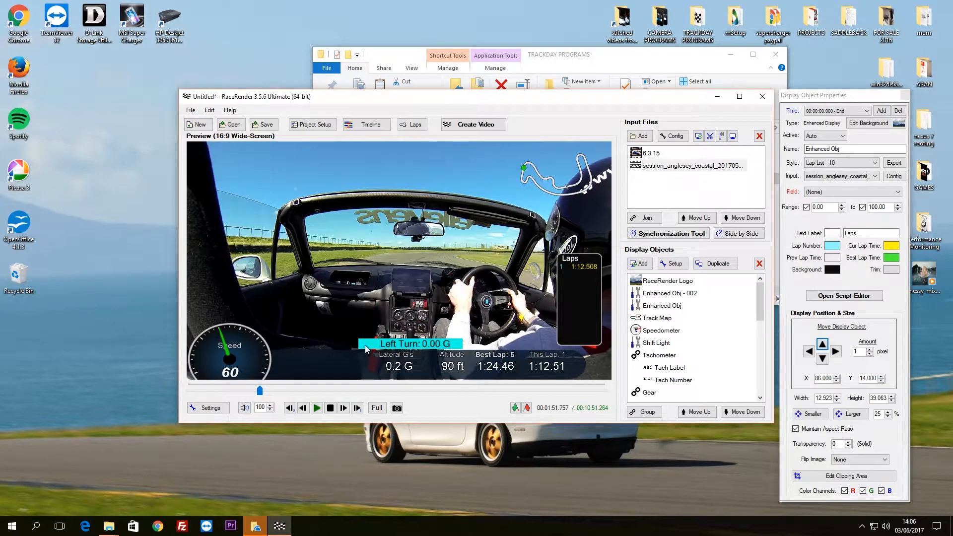
- Change the track map's style to Track Map - Braking and move it to the video's upper-left corner at X 1, Y 78
click(564, 188)
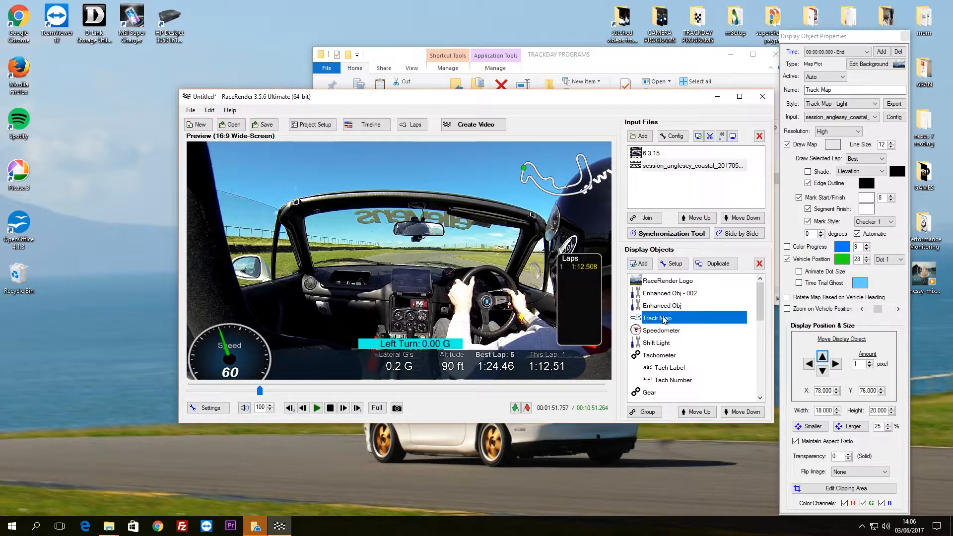
click(829, 105)
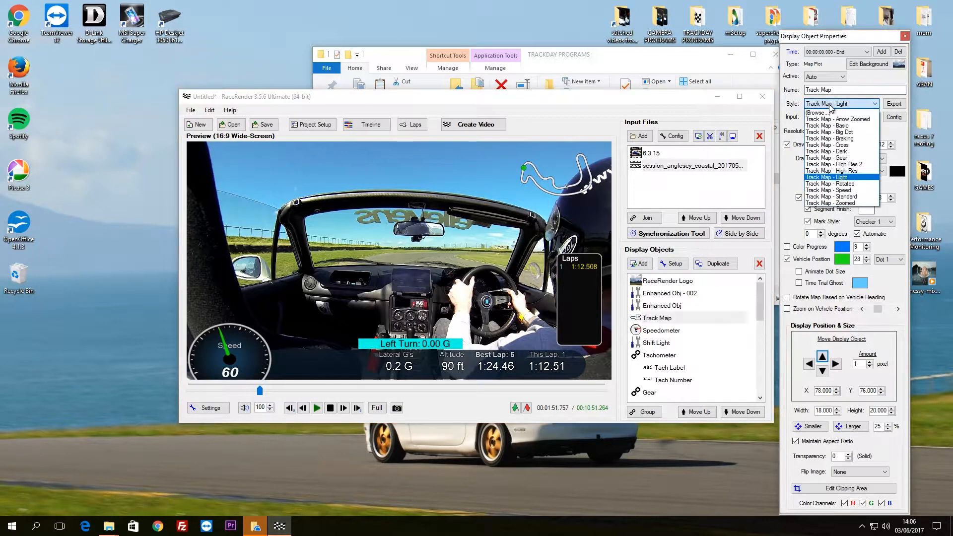
click(846, 139)
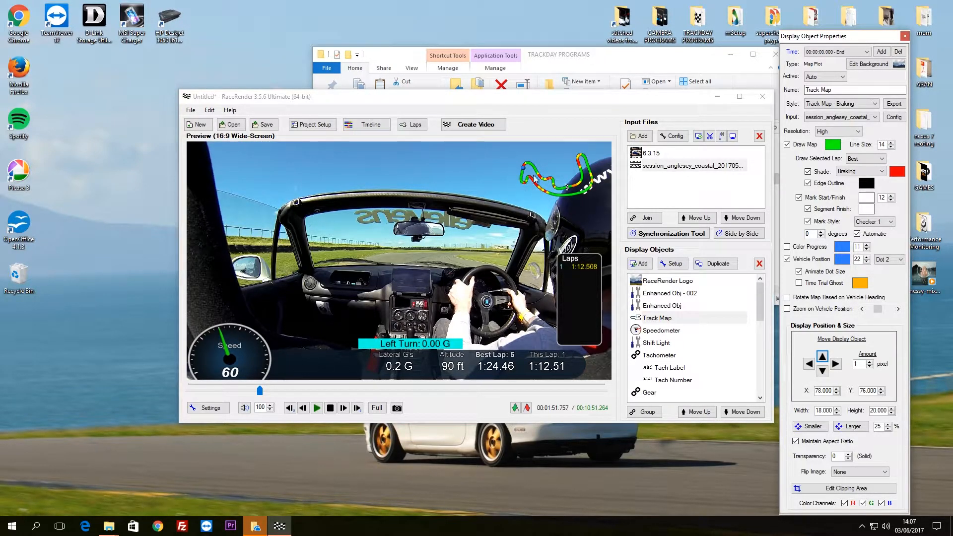
drag(568, 199, 241, 190)
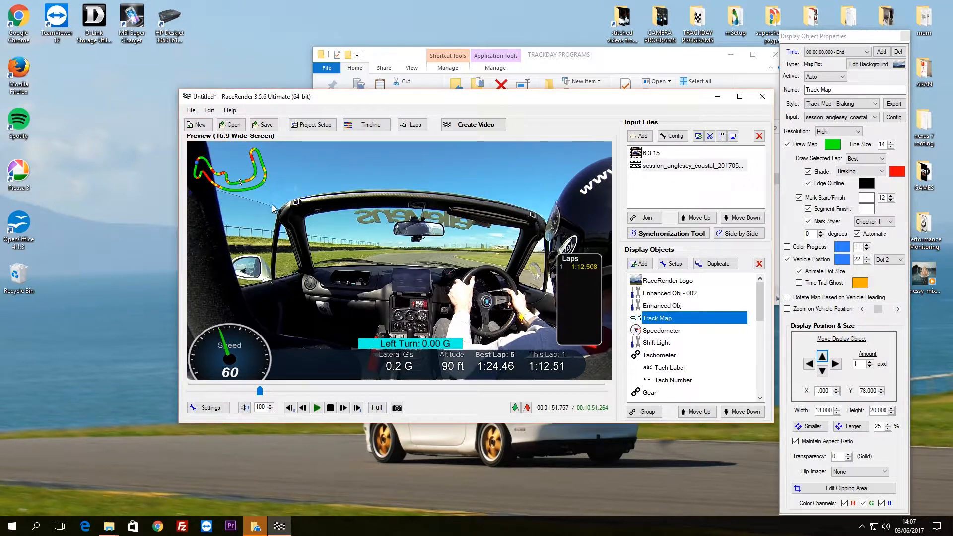
- Reposition the lap list at X 85, Y 16, just above the bottom data bar
drag(586, 307, 582, 302)
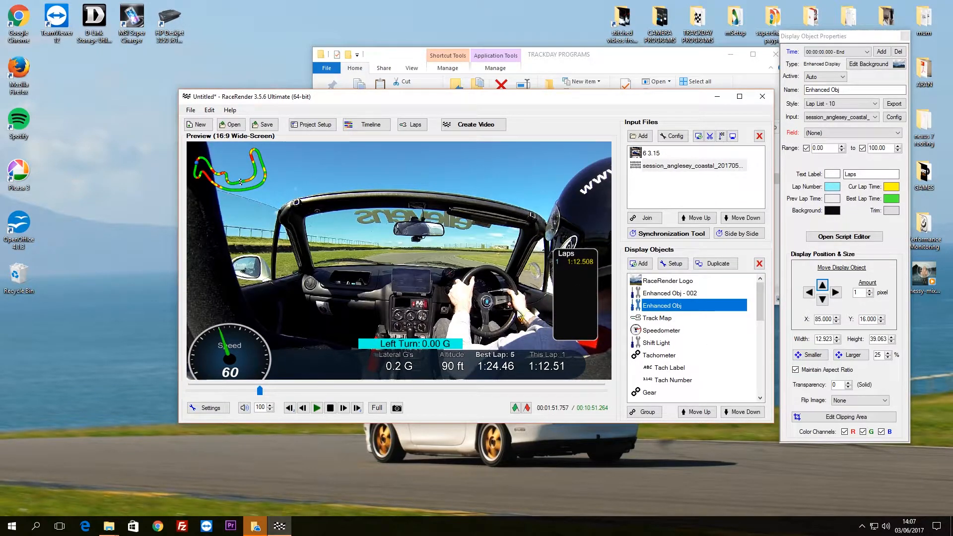
click(639, 263)
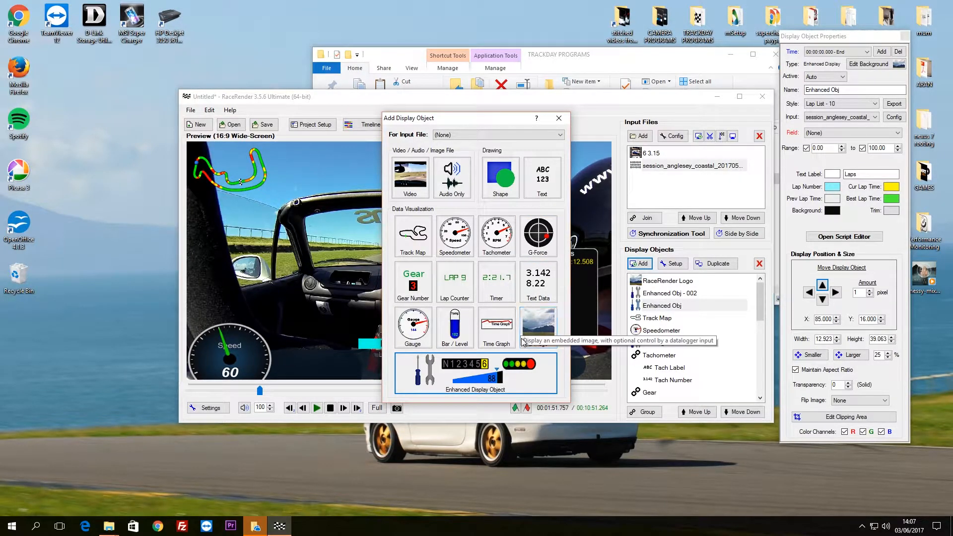
click(559, 118)
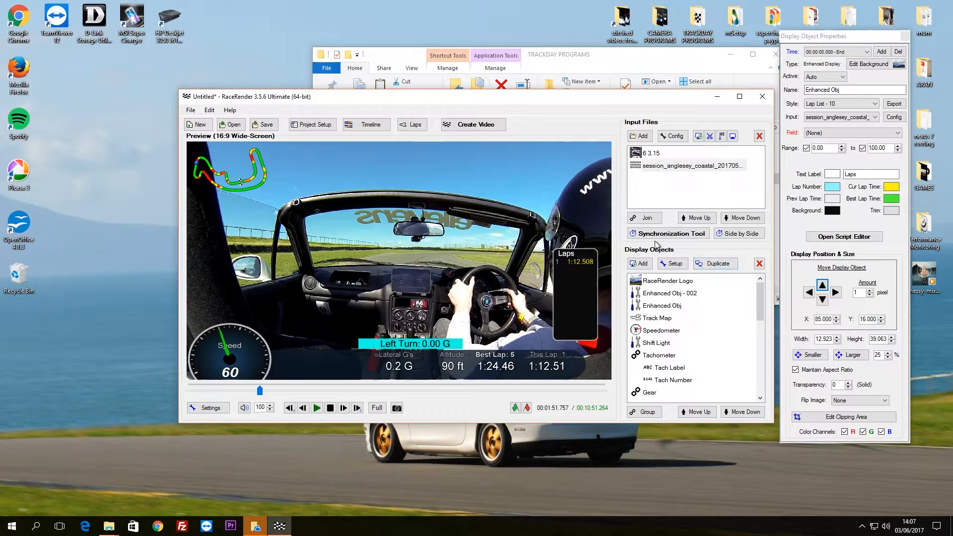
- Add a Text Data object beside the speedometer at X 26, Y 4 and have it display the (Speed) field
click(640, 264)
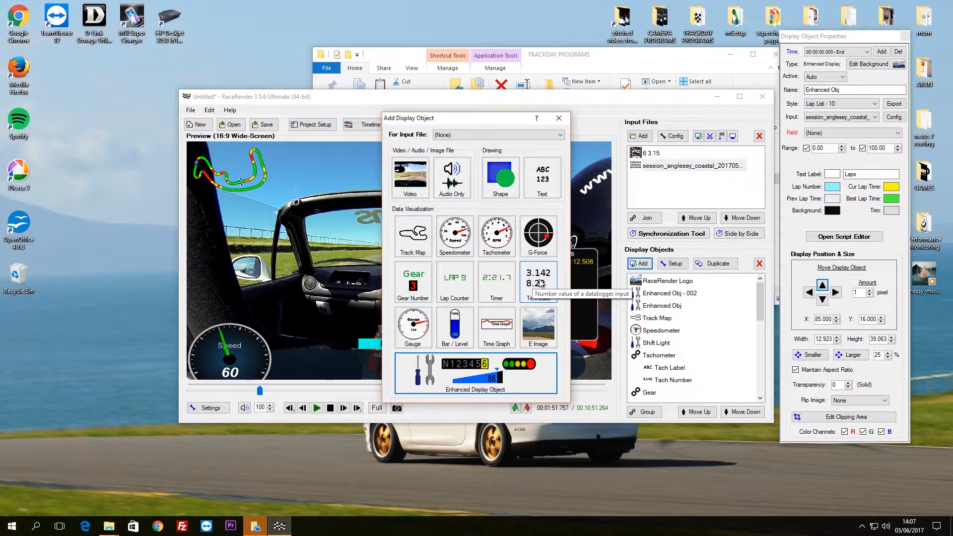
click(541, 284)
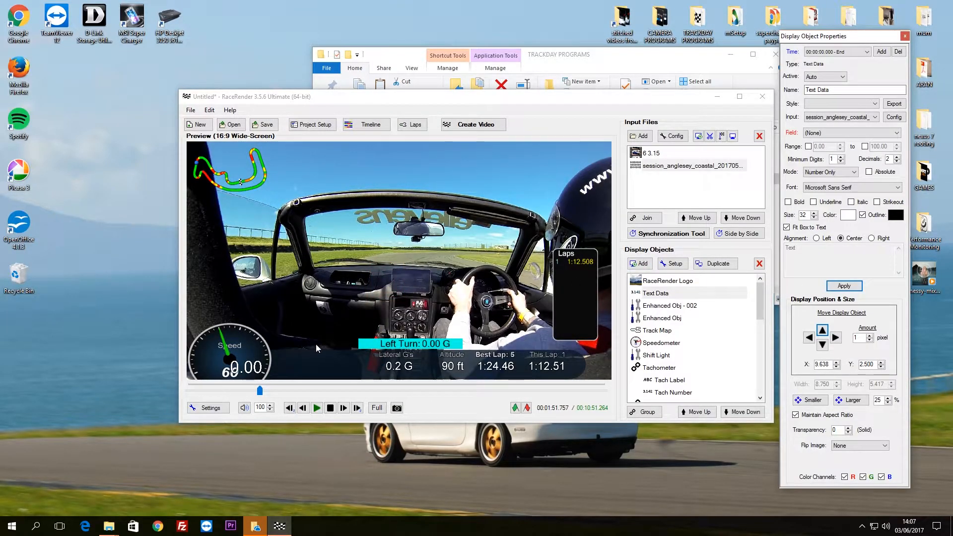
drag(257, 370, 326, 366)
click(828, 133)
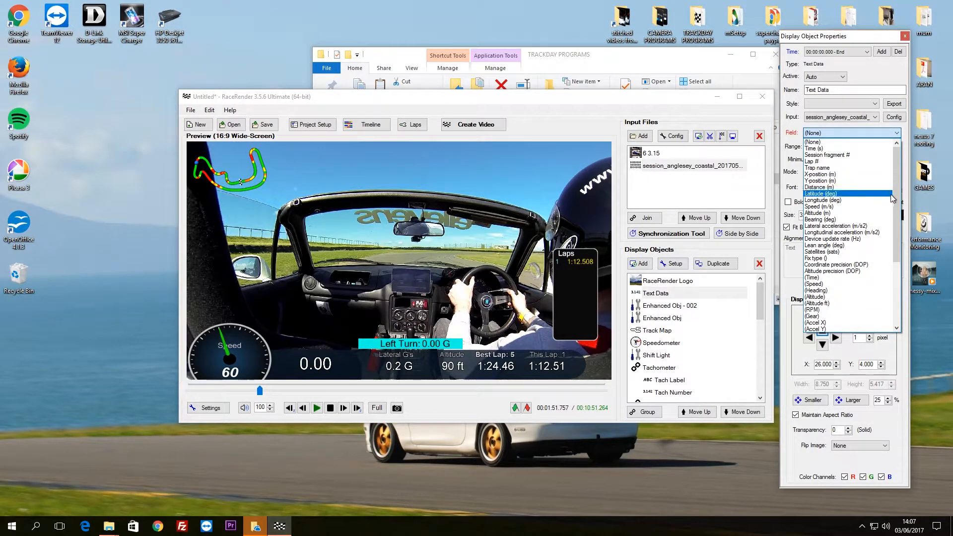
drag(897, 218, 898, 236)
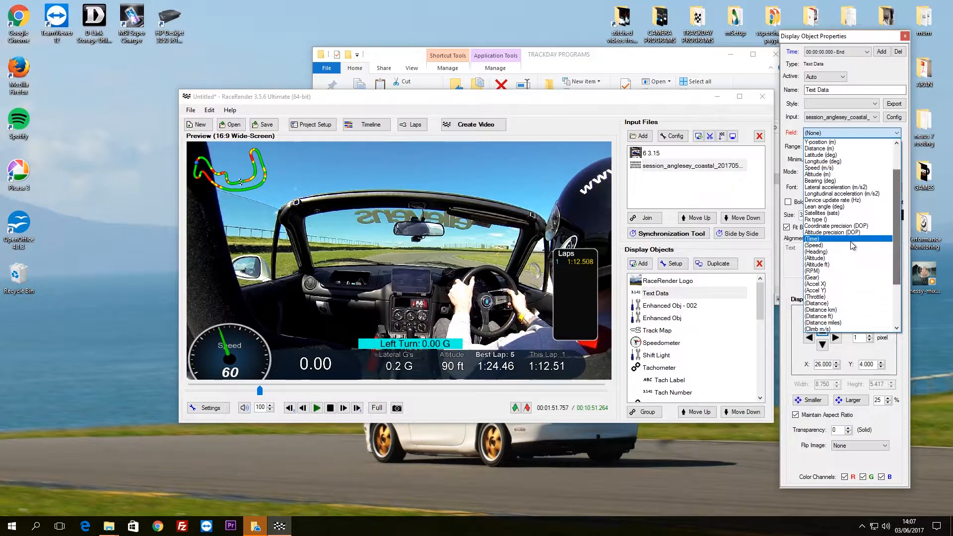
click(843, 248)
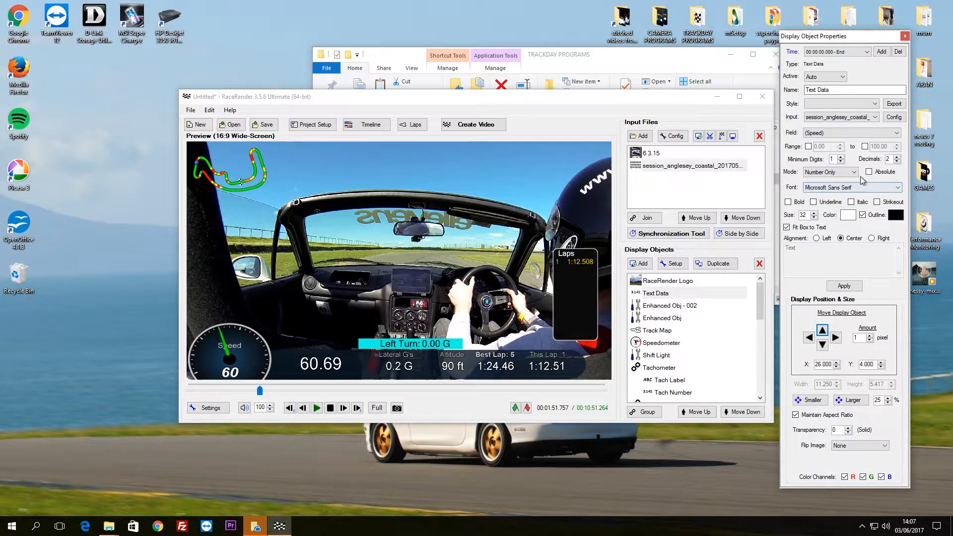
- Format the speed readout with 0 decimals in Number & Text mode and apply "mph" as its text
click(897, 161)
click(896, 161)
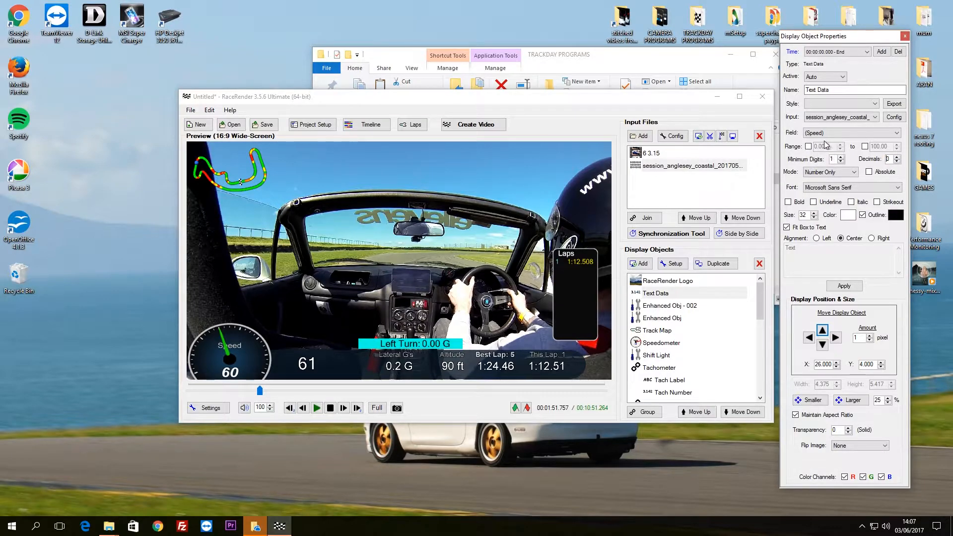
click(845, 174)
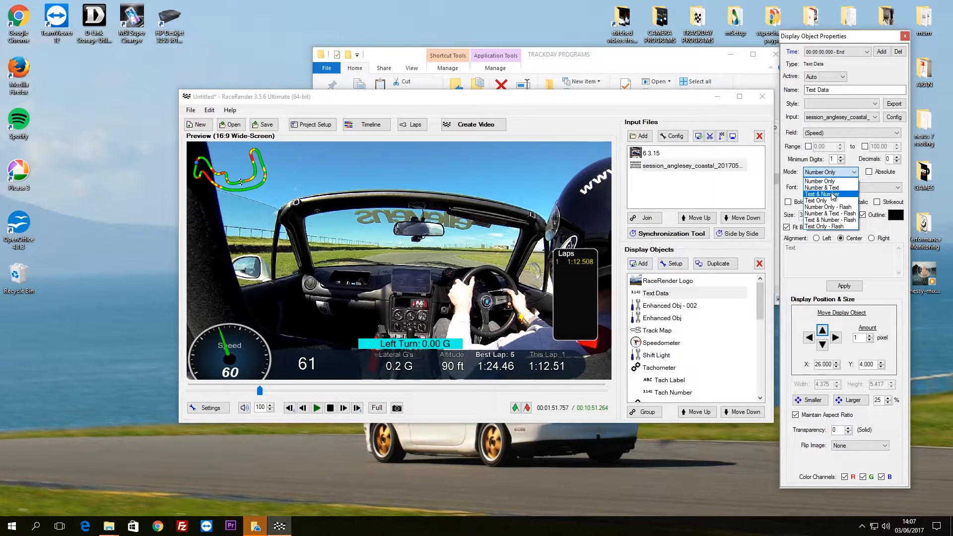
click(834, 189)
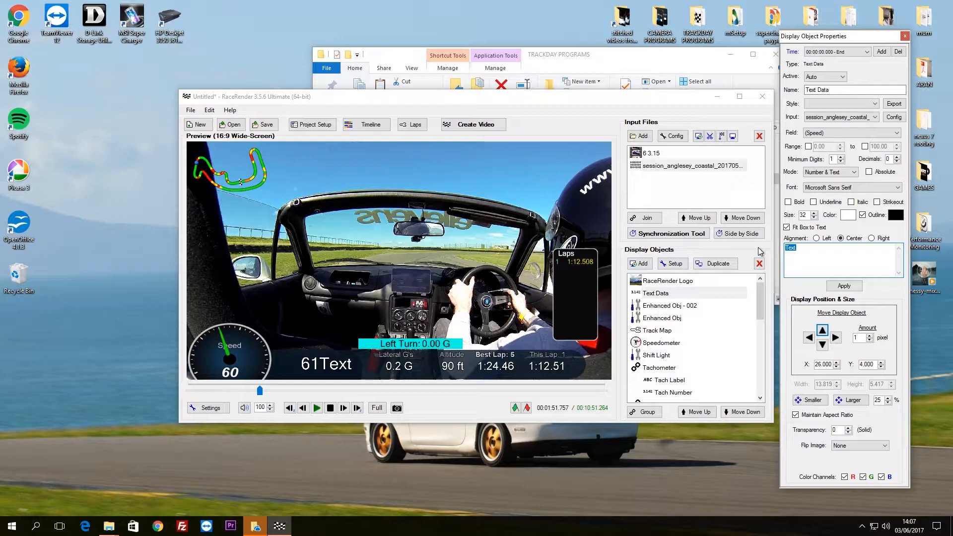
text(mph)
click(843, 286)
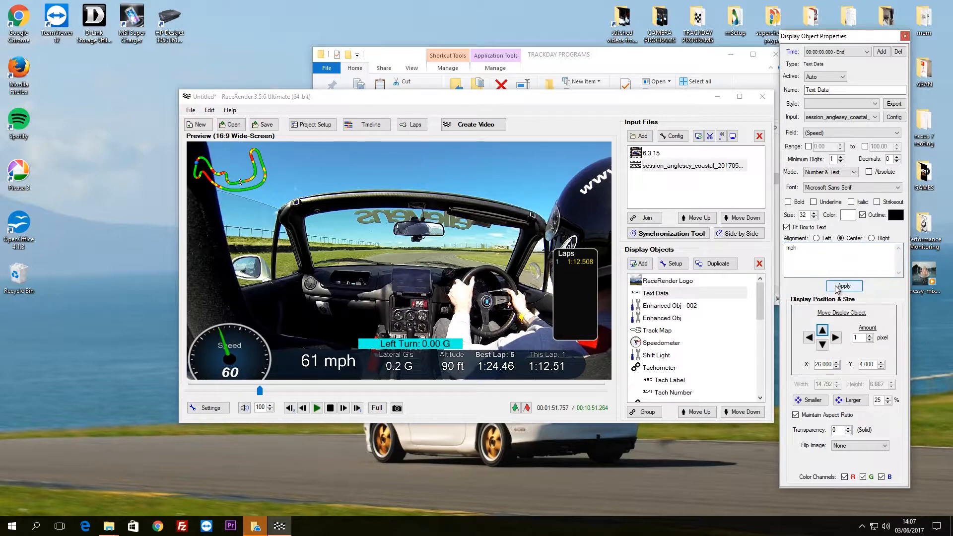
- Try the speed readout at the top centre of the video, at X 46, Y 87
drag(334, 367, 418, 170)
click(855, 188)
click(866, 190)
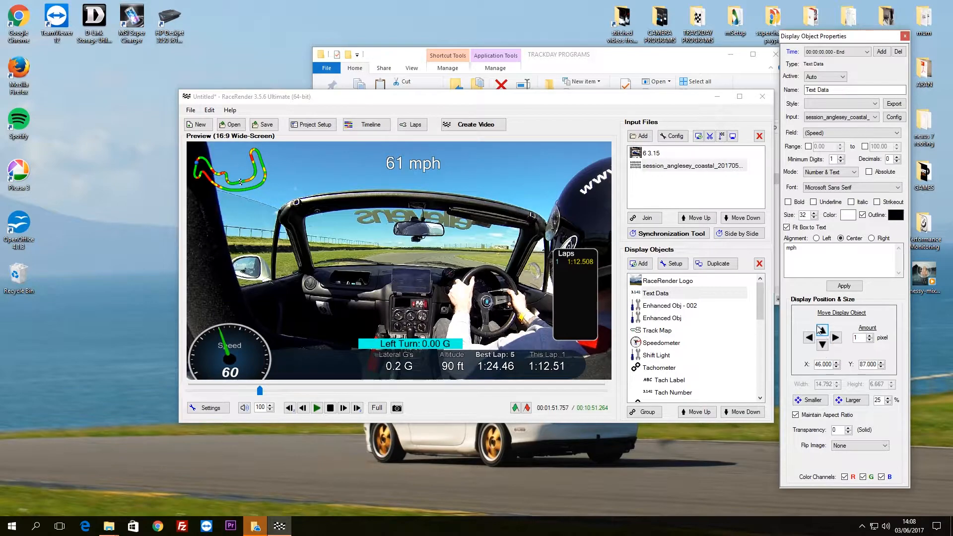
- Place the speed readout in the bottom data bar before the Lateral G's value, at X 29.766, Y 2.208
drag(406, 171, 344, 366)
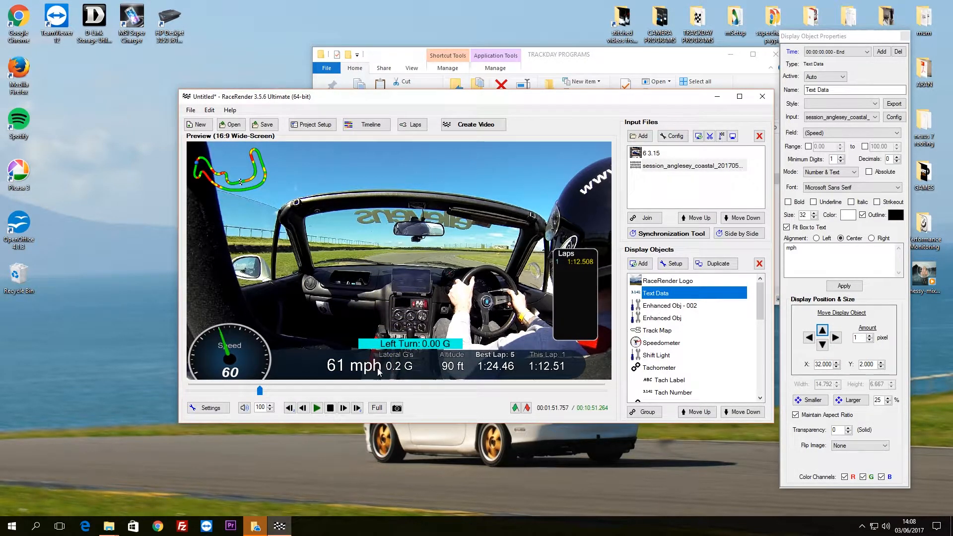
click(809, 338)
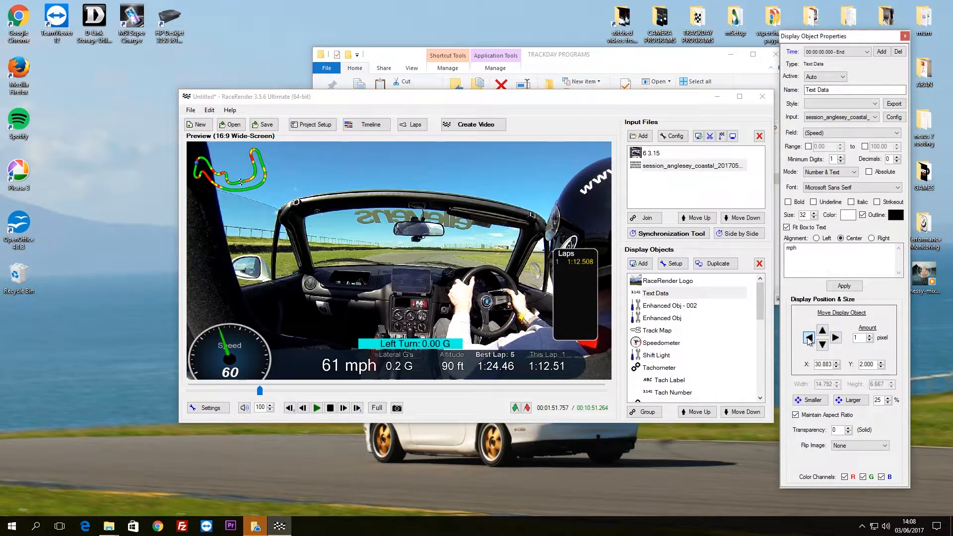
click(809, 338)
click(809, 338)
click(809, 338)
click(836, 338)
click(835, 338)
click(835, 338)
click(822, 330)
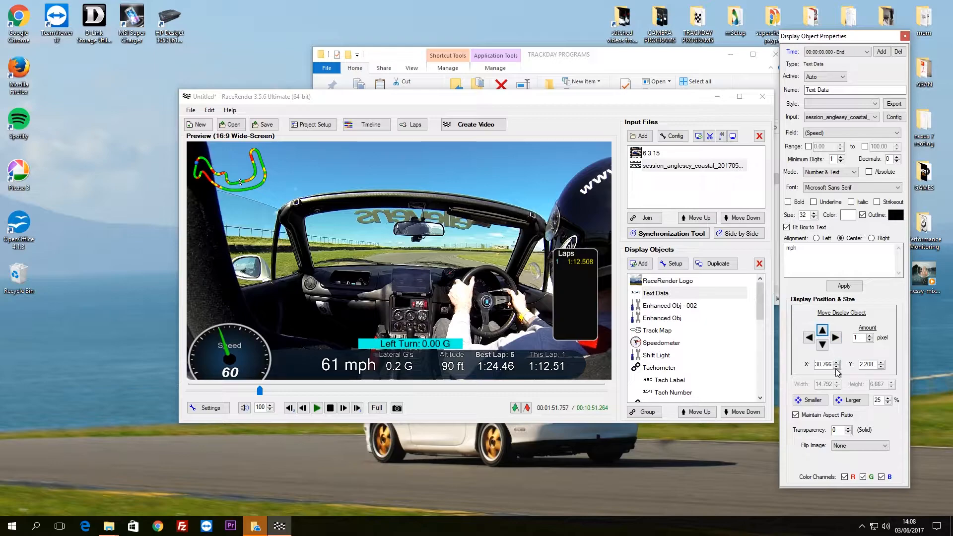
click(837, 366)
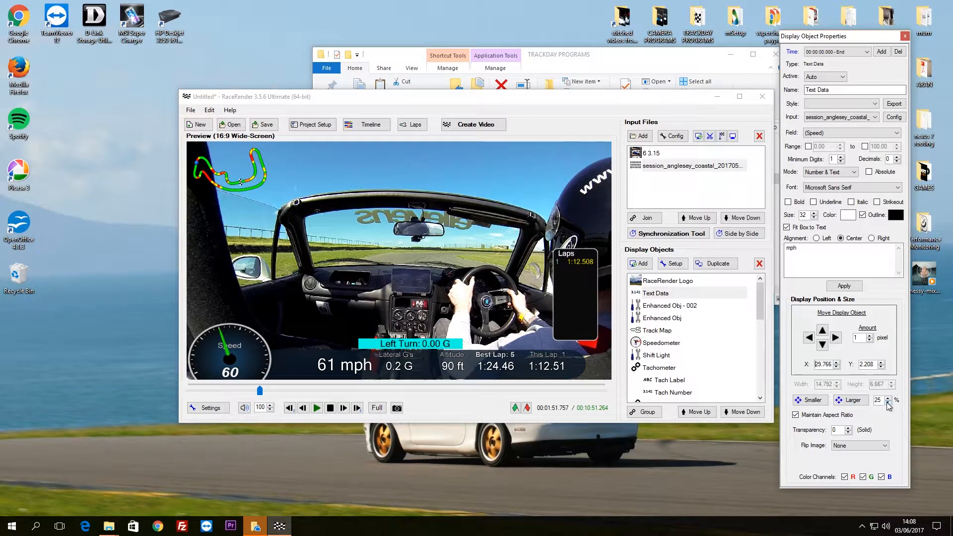
- Move the speed readout to the top centre at X 46, Y 91, and the lap list to X 87, Y 15
click(813, 400)
click(813, 400)
click(853, 400)
click(853, 400)
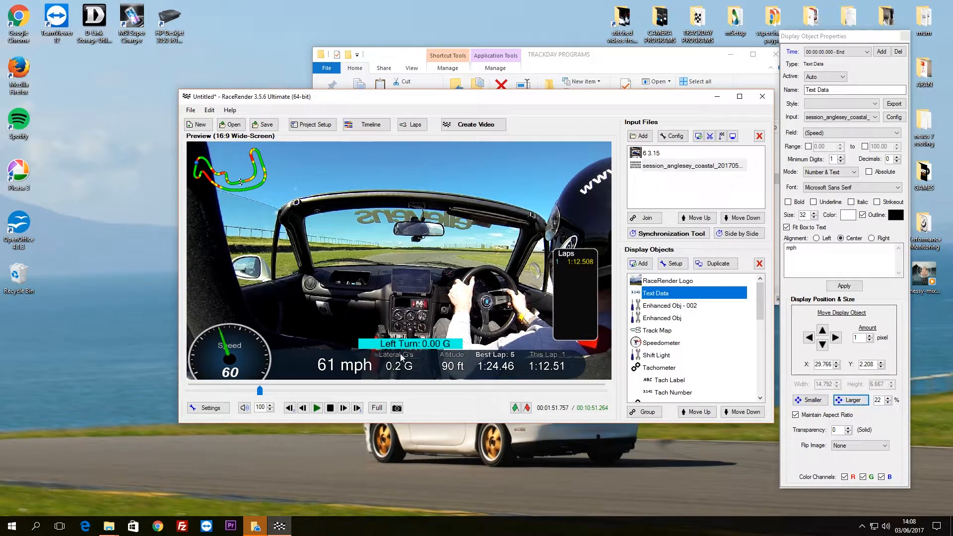
drag(350, 367, 428, 172)
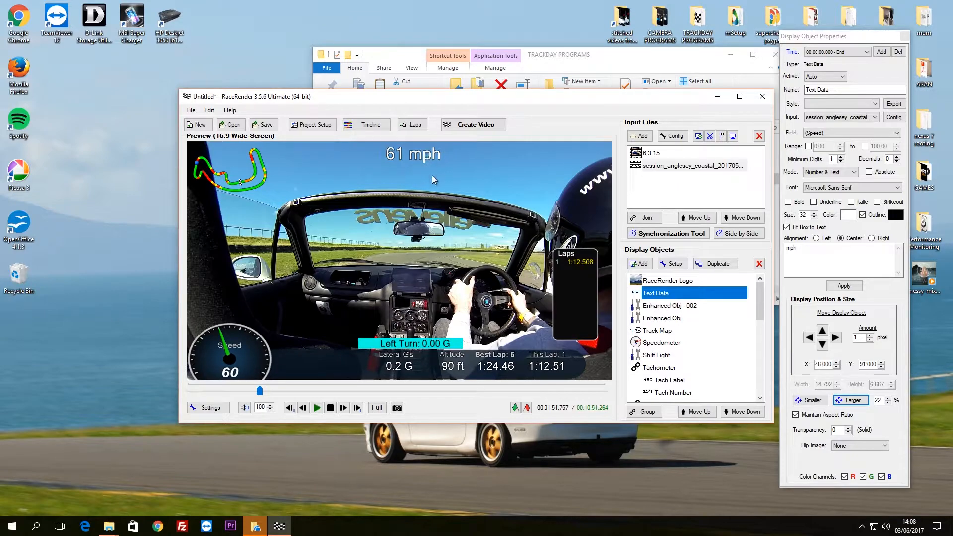
mouse_move(585, 293)
mouse_down()
mouse_move(585, 304)
mouse_move(593, 296)
mouse_up()
- Mark the project's start at 00:00:45.067 and its end at 00:09:30.507 on the timeline
drag(259, 390, 256, 393)
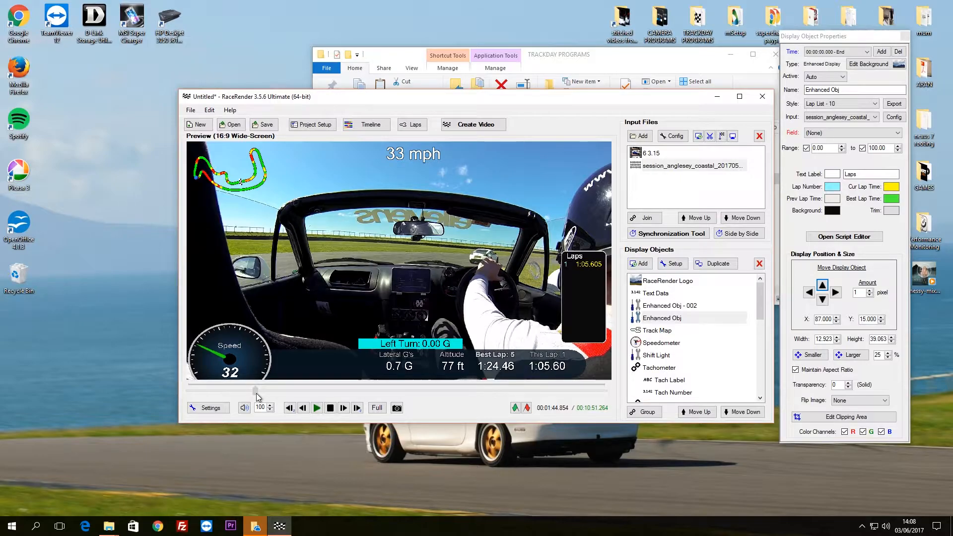
drag(256, 394, 217, 395)
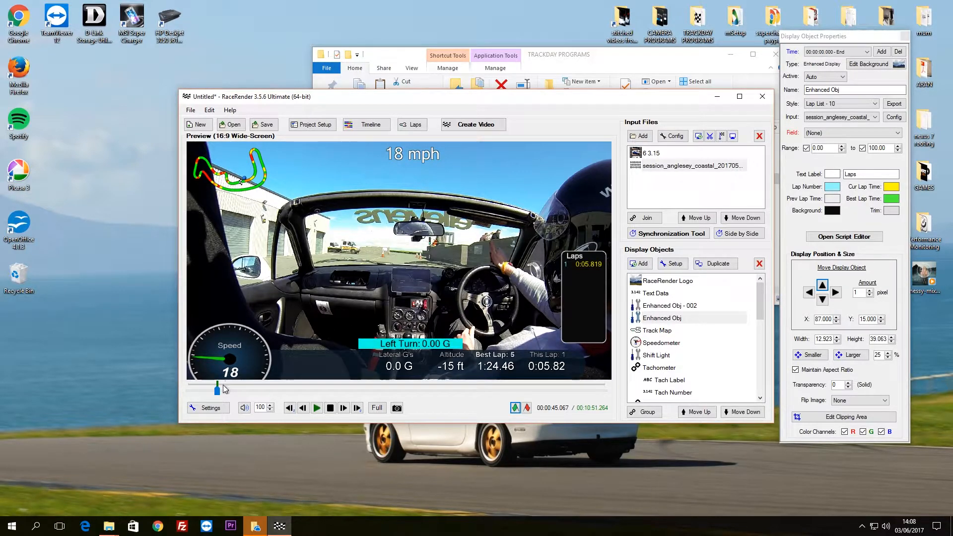
drag(221, 393, 553, 391)
click(527, 410)
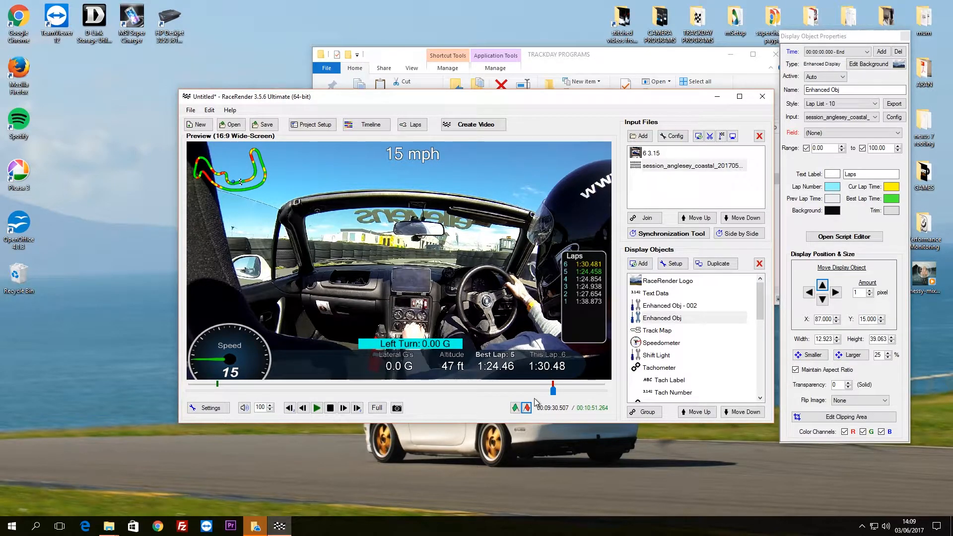
- Start creating the video and save the current project as aaa
drag(411, 105, 385, 103)
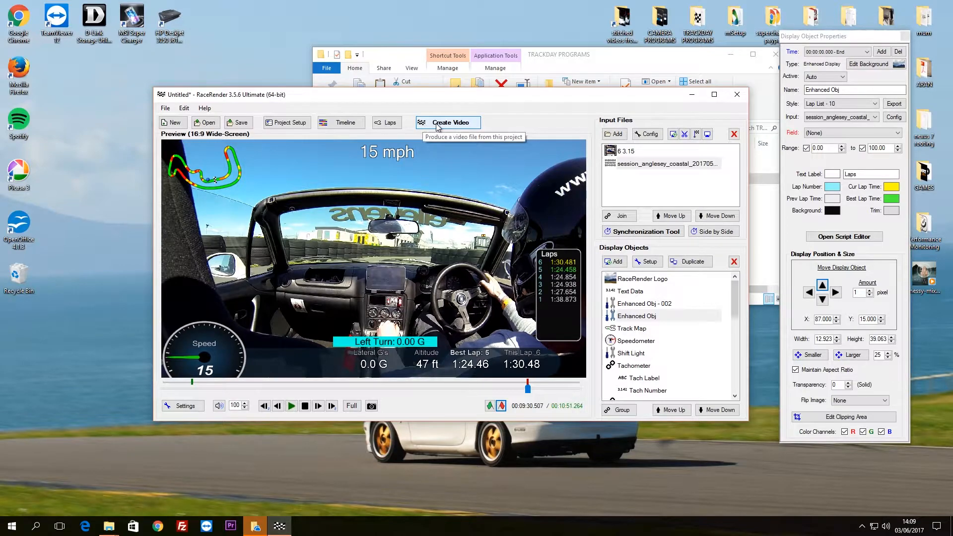
click(467, 127)
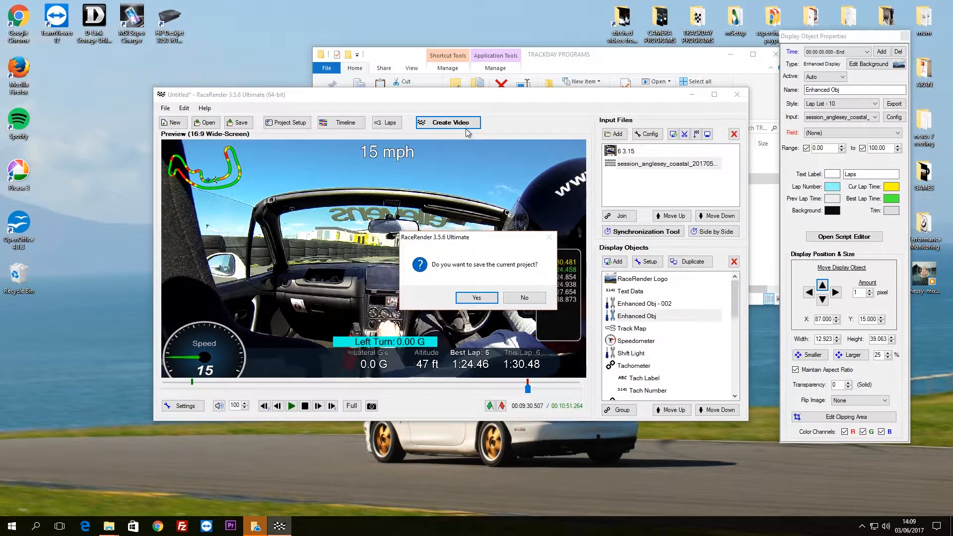
click(496, 300)
text(aaa)
click(546, 354)
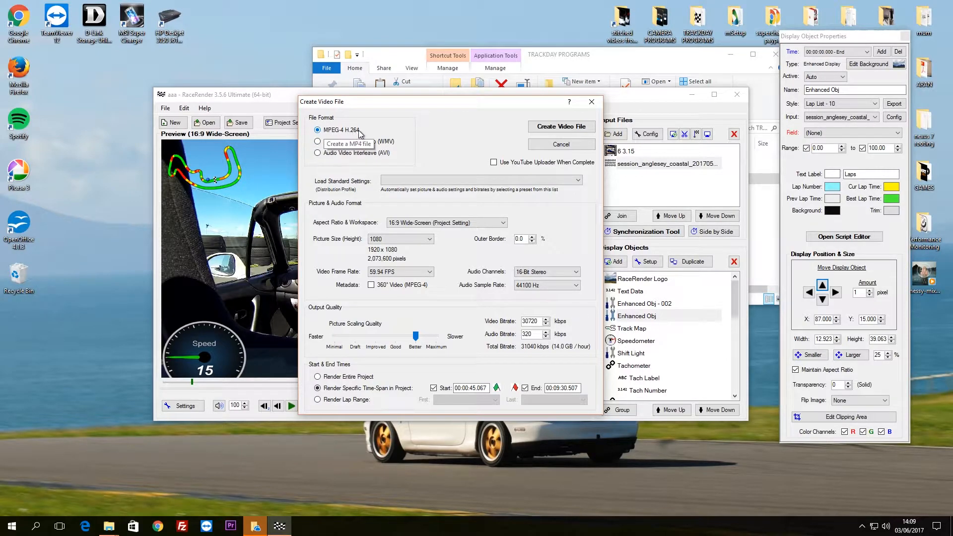
- Load the "Local File: Full High-Def (1080p)" output preset and set the video frame rate to 59.94 FPS
drag(406, 105, 484, 98)
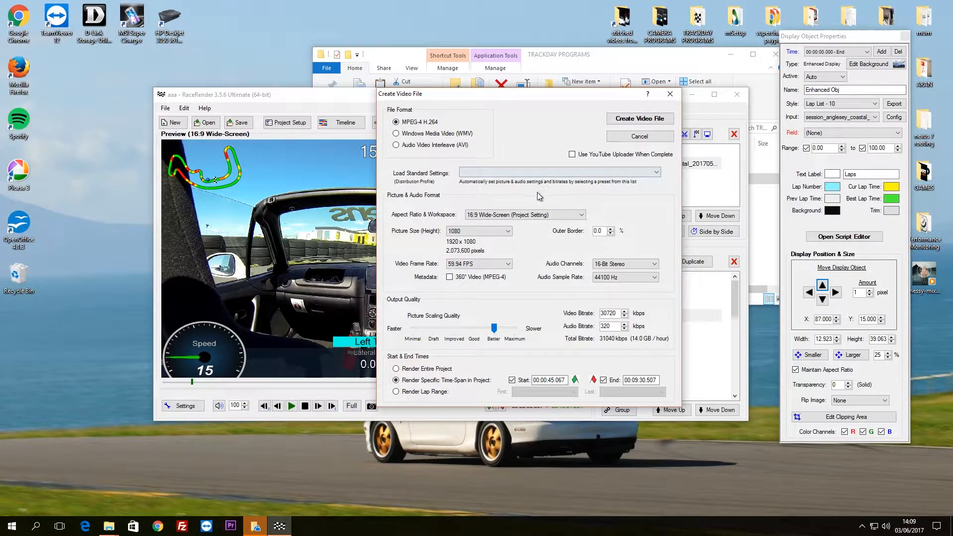
click(556, 172)
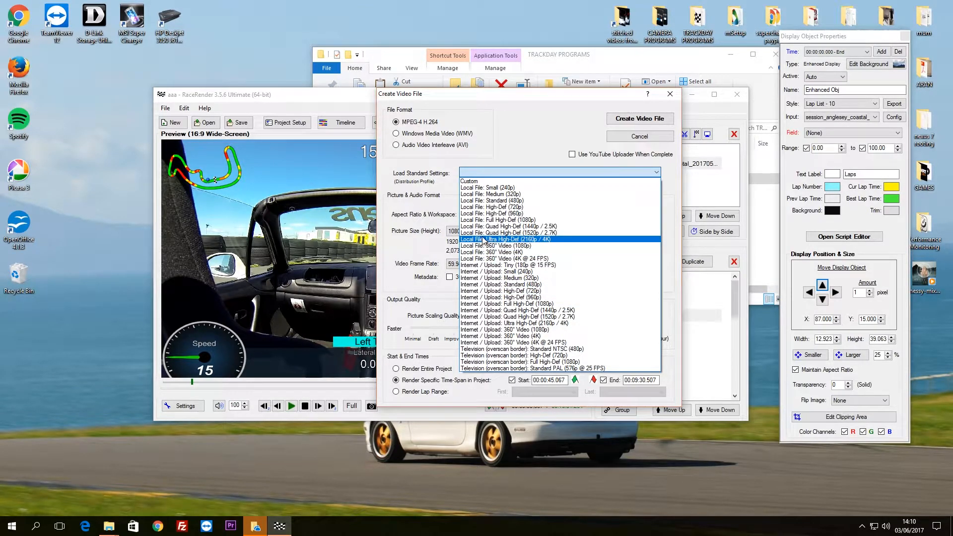
click(519, 223)
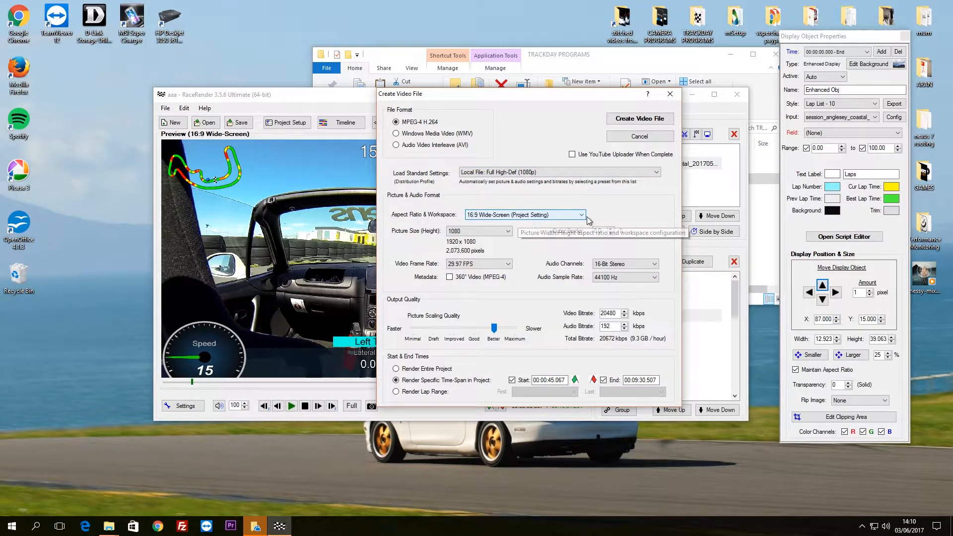
click(510, 265)
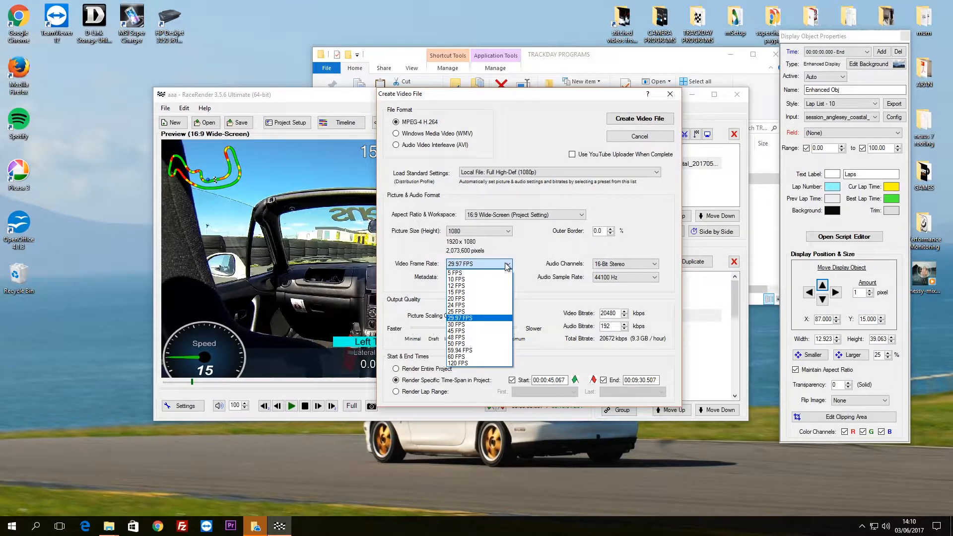
click(507, 266)
click(508, 266)
click(480, 351)
- Switch to File Explorer and open the 105GOPRO folder inside gopro in the Anglesey 18 05 2017 footage folder
mouse_move(109, 525)
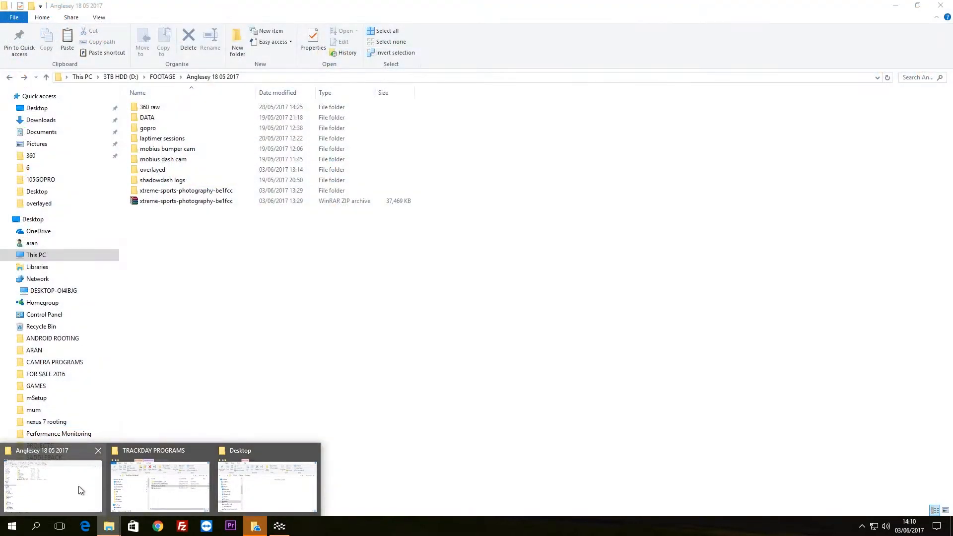
click(60, 486)
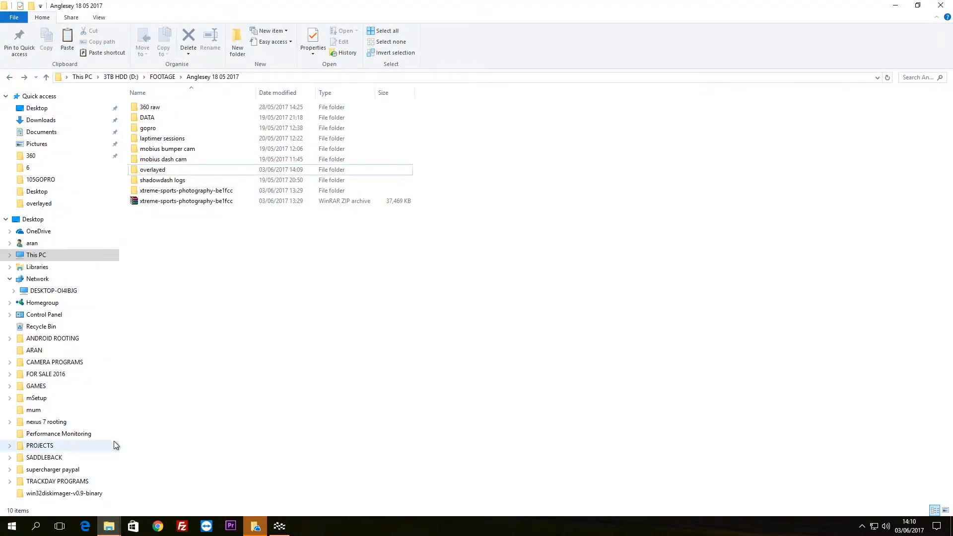
click(162, 130)
double_click(162, 133)
double_click(163, 109)
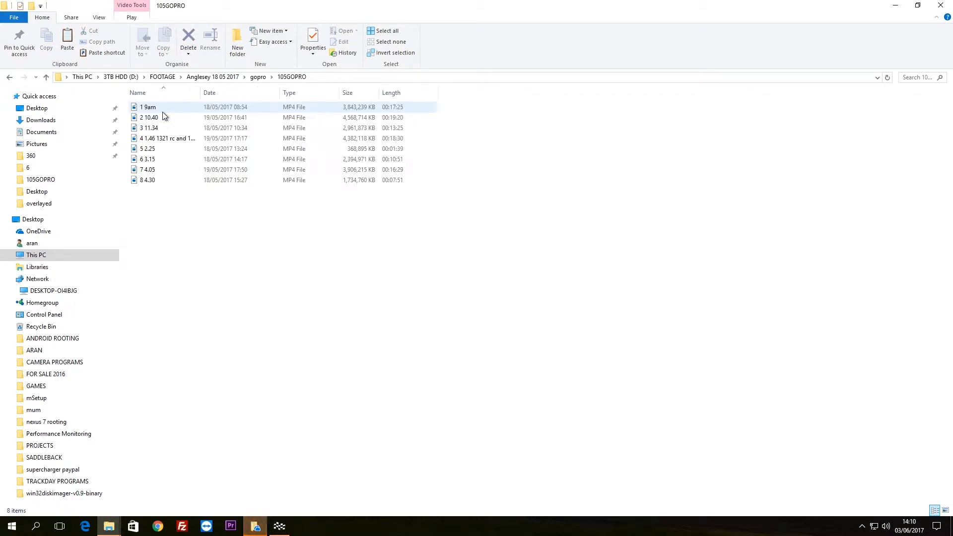
- Check the frame size, bitrates and frame rate in the detailed properties of the 6 3.15 video file
click(154, 160)
right_click(153, 159)
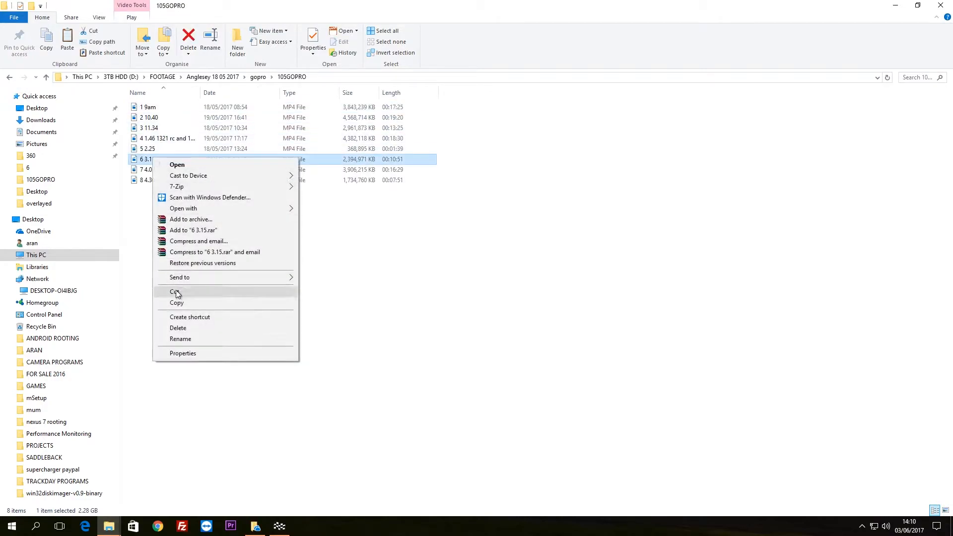
click(183, 353)
click(222, 182)
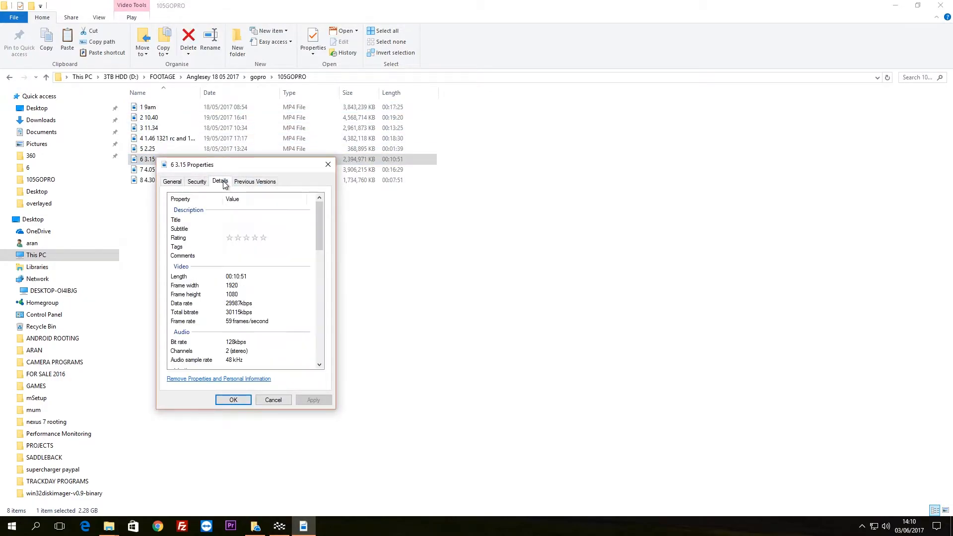
drag(323, 230, 300, 252)
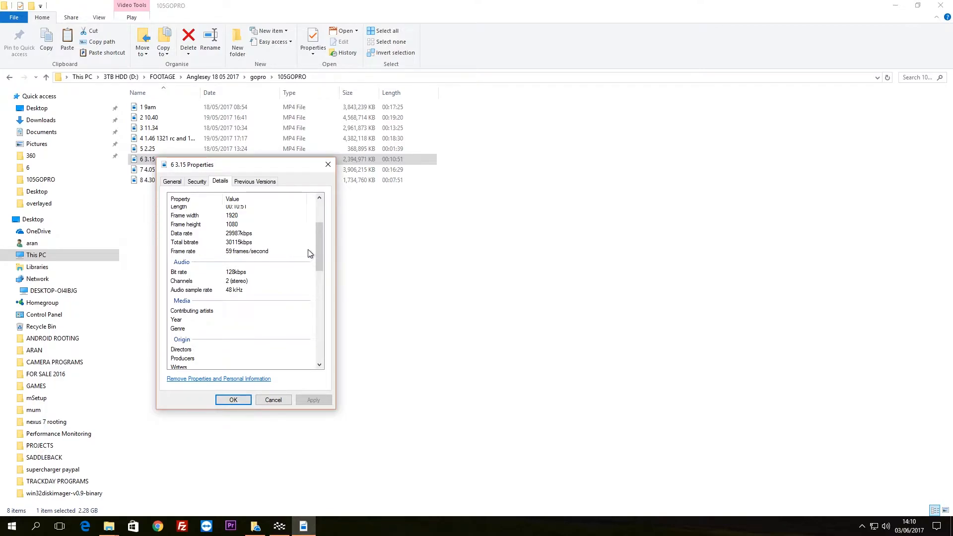
drag(318, 251, 320, 227)
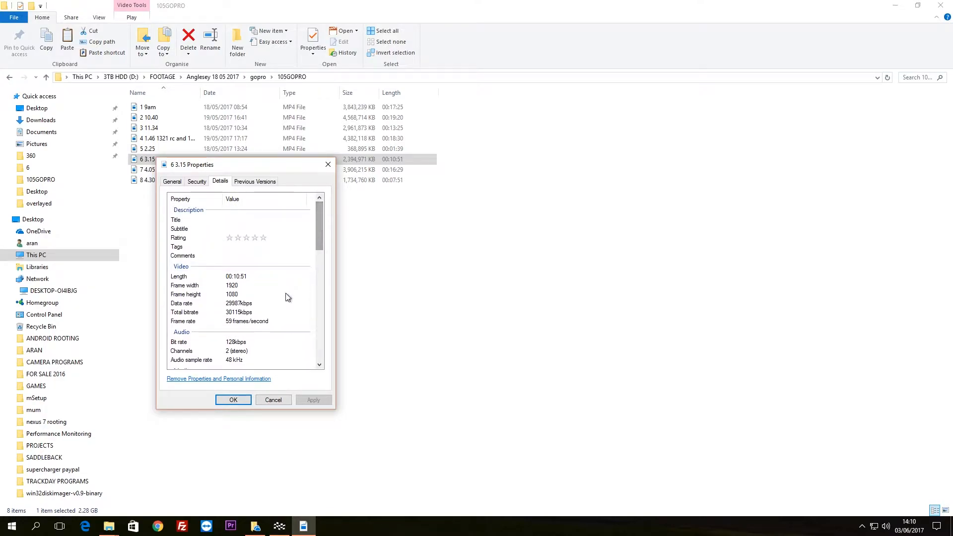
click(239, 402)
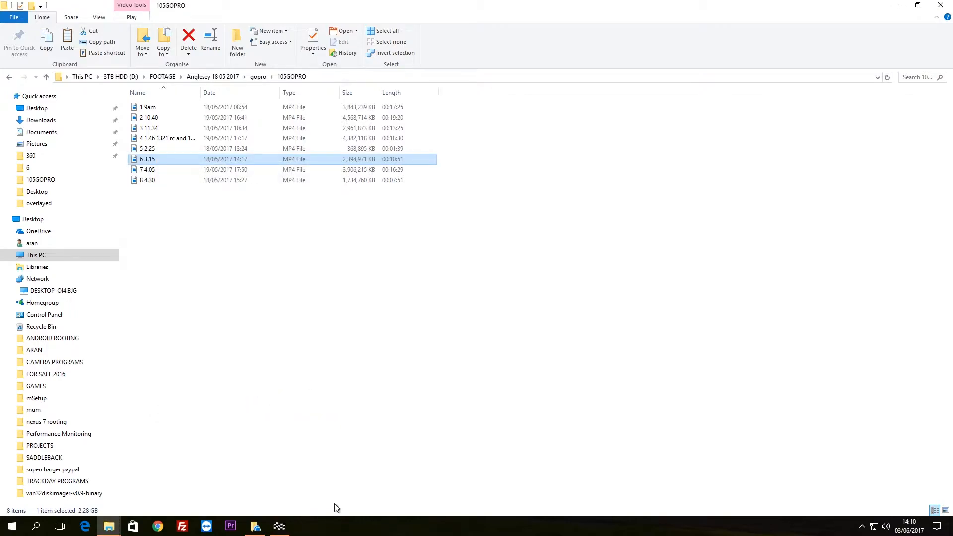
- Return to RaceRender and set the output audio bitrate to 320 kbps
click(280, 525)
drag(533, 96, 511, 76)
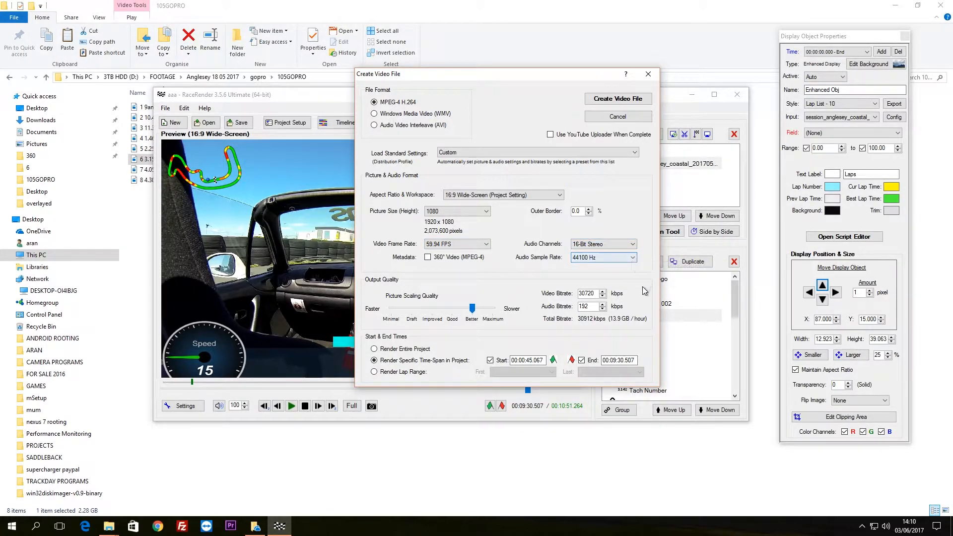
click(596, 307)
text(320)
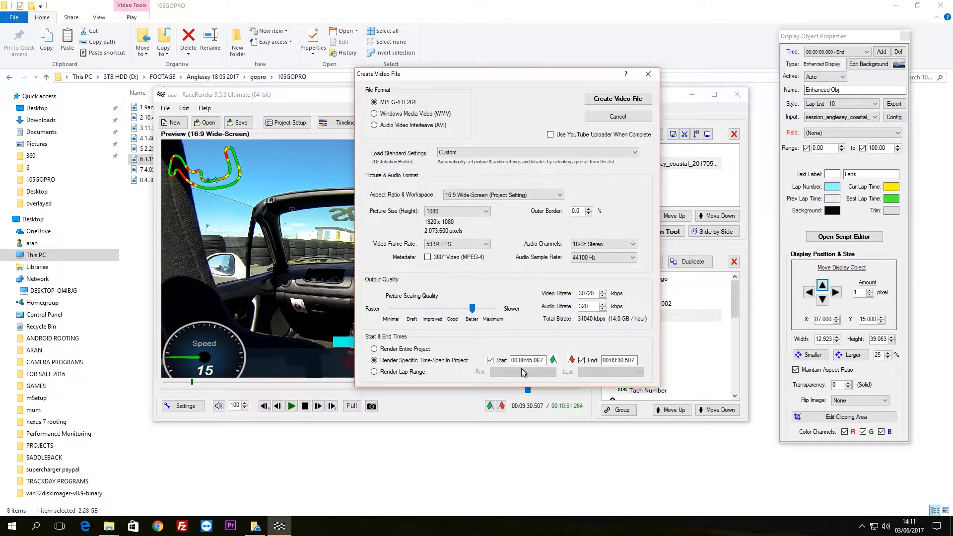
click(618, 99)
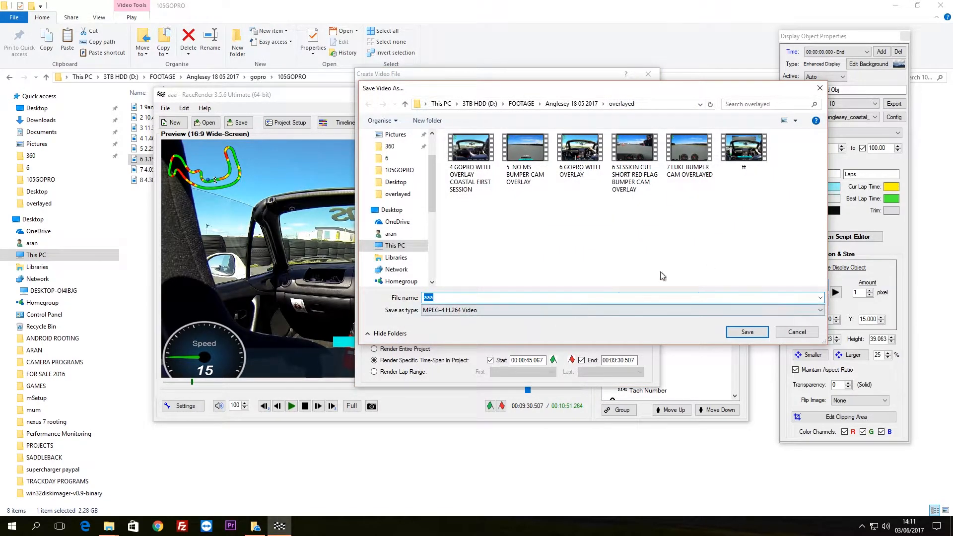
click(794, 331)
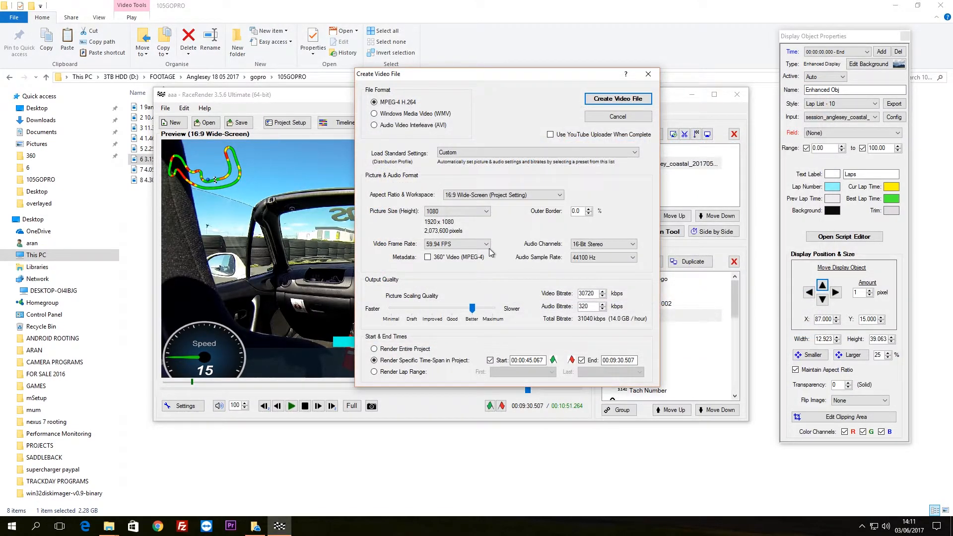
click(618, 116)
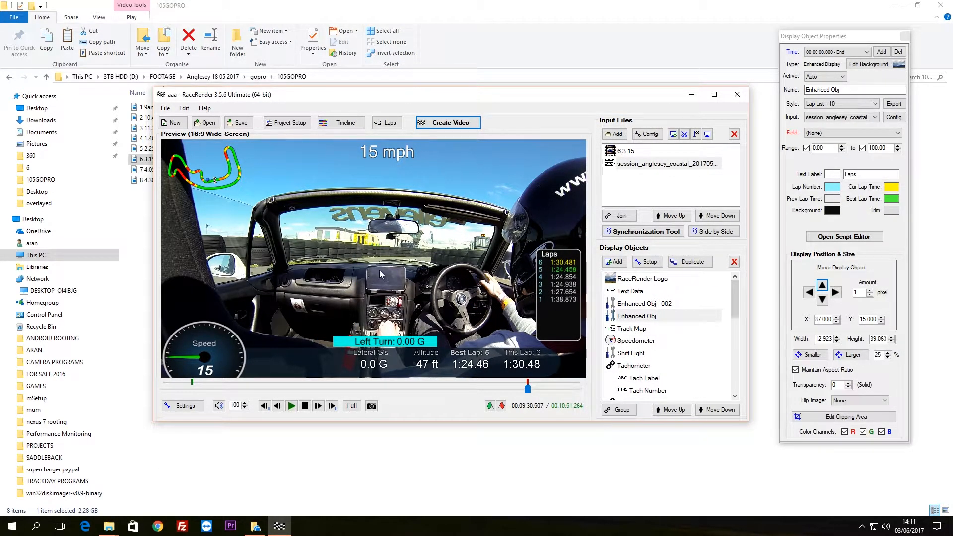
click(437, 124)
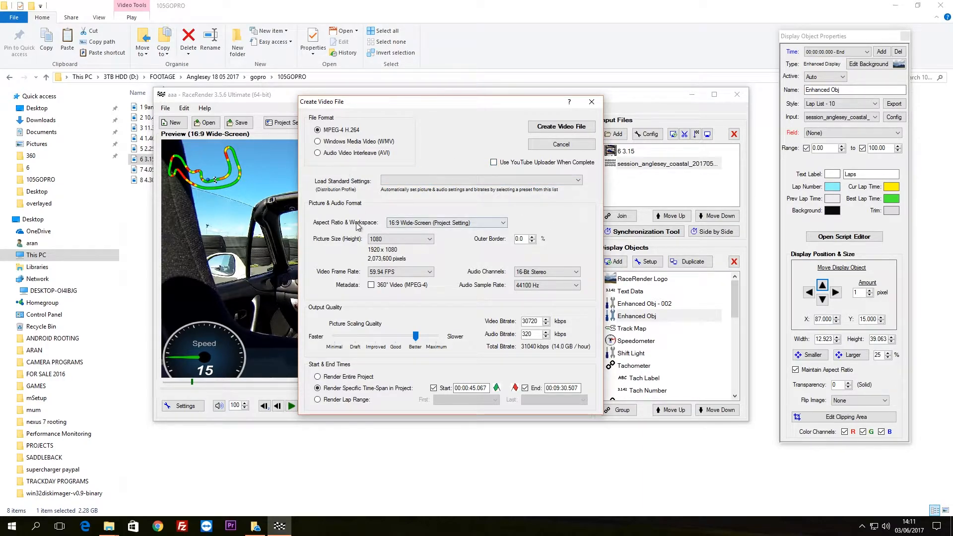
click(561, 144)
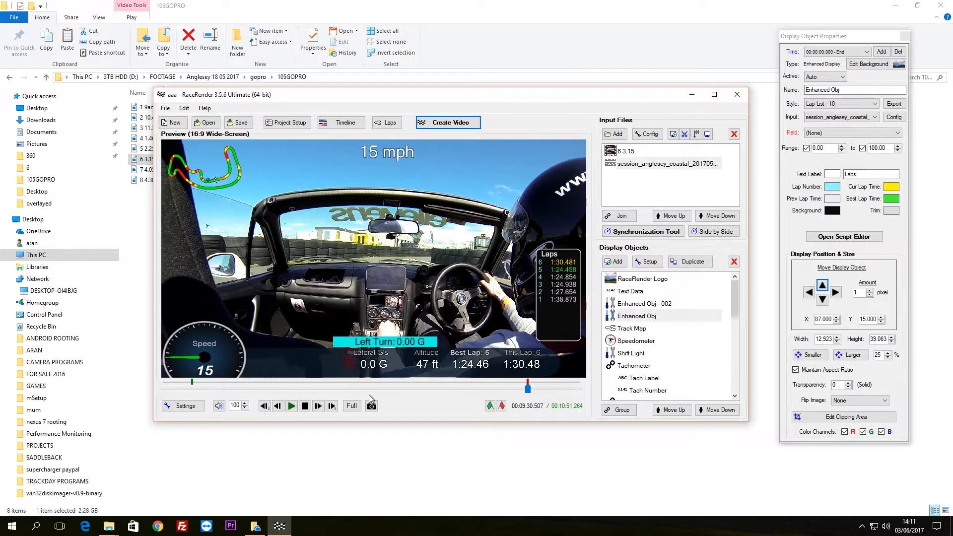
- Move the preview to 00:01:16.856 and add the 2017-05-18_15.01.36.msl data log as an input file
click(521, 392)
drag(521, 392, 212, 393)
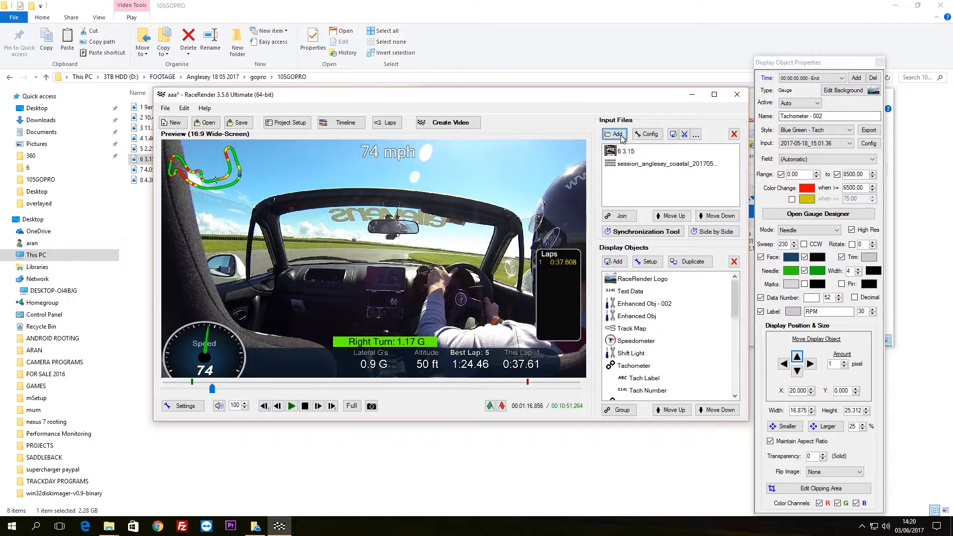
click(620, 136)
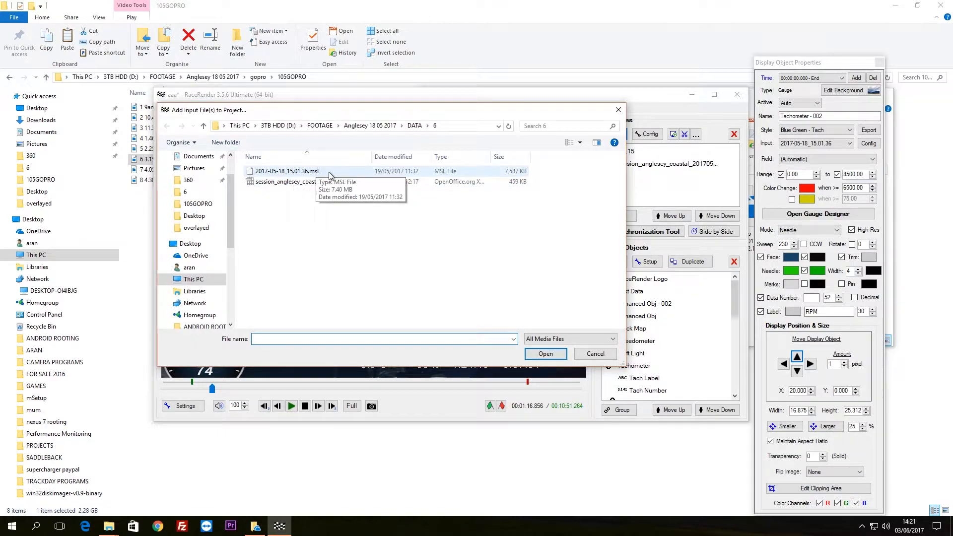
click(292, 172)
click(545, 353)
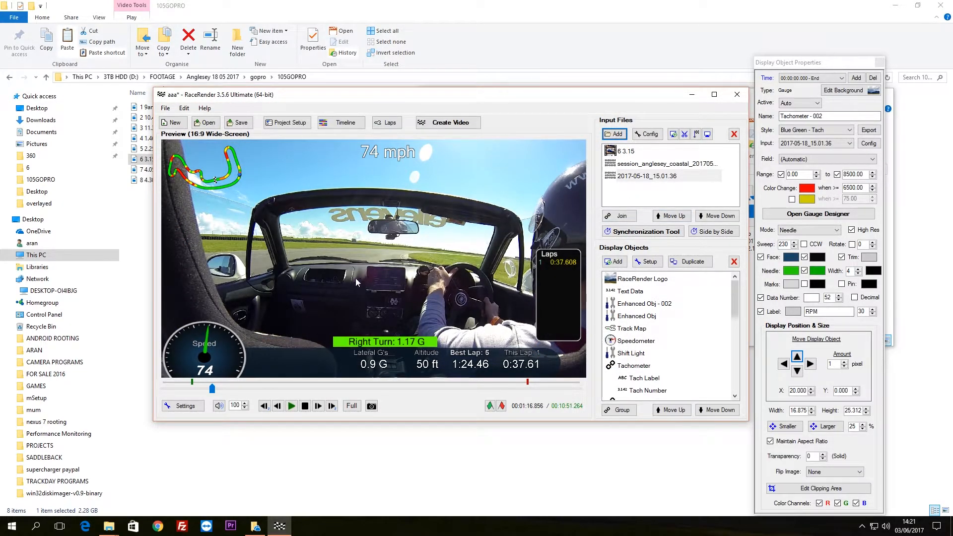
click(632, 177)
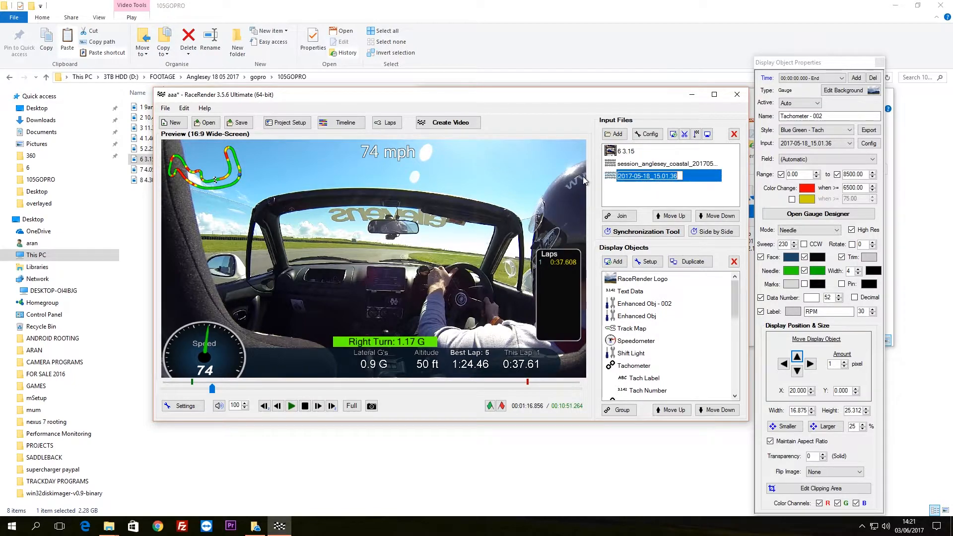
click(681, 192)
click(644, 177)
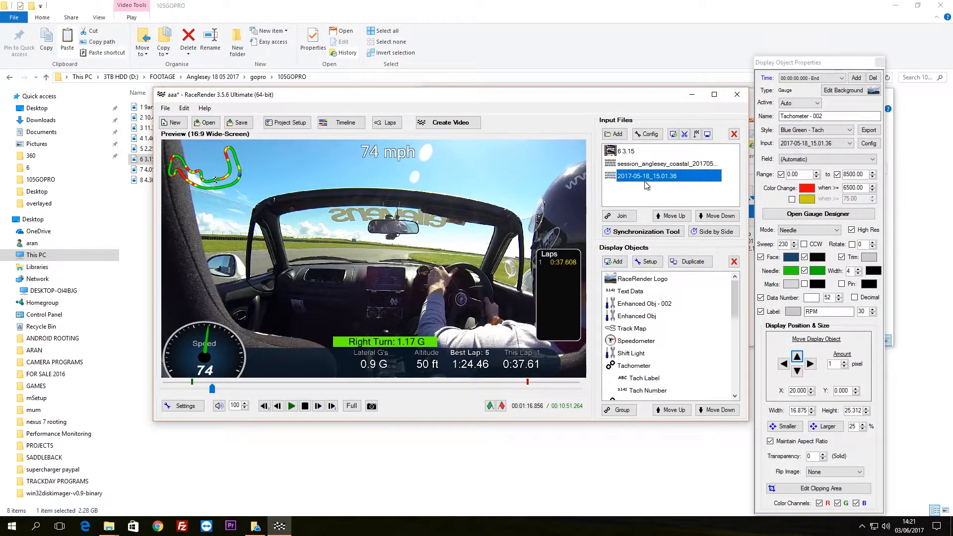
- Add a Throttle-style bar graph fed by the 2017-05-18_15.01.36 data log and place it at X 28, Y 18
click(616, 261)
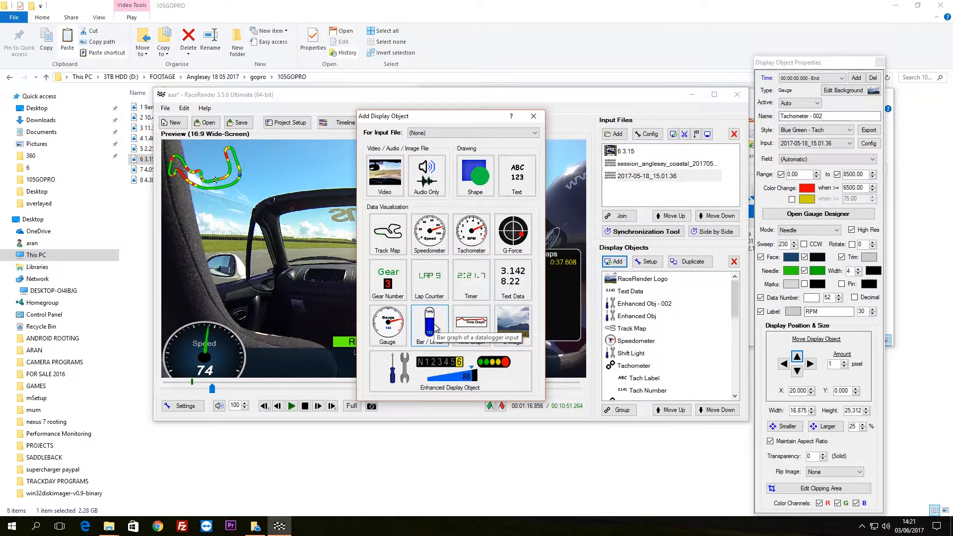
click(430, 325)
drag(685, 247, 674, 353)
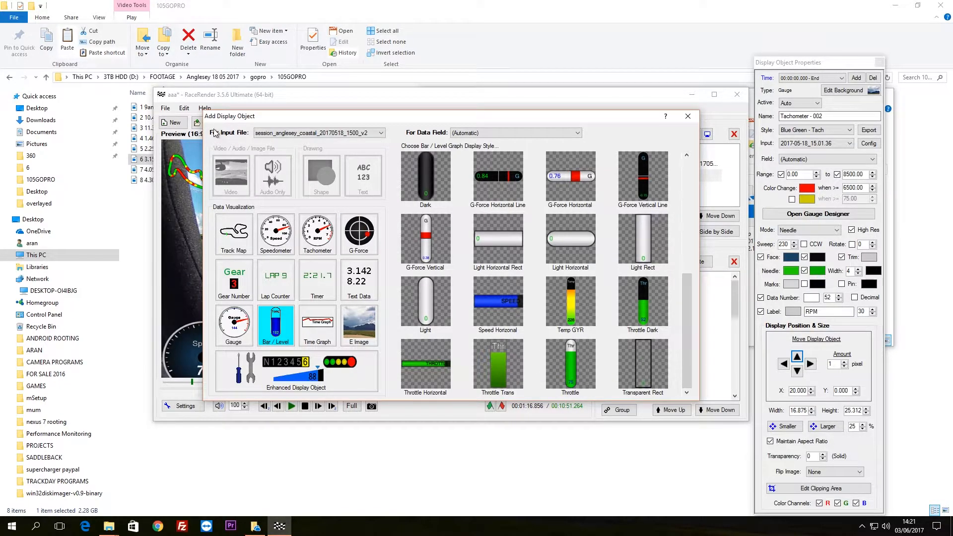
click(345, 134)
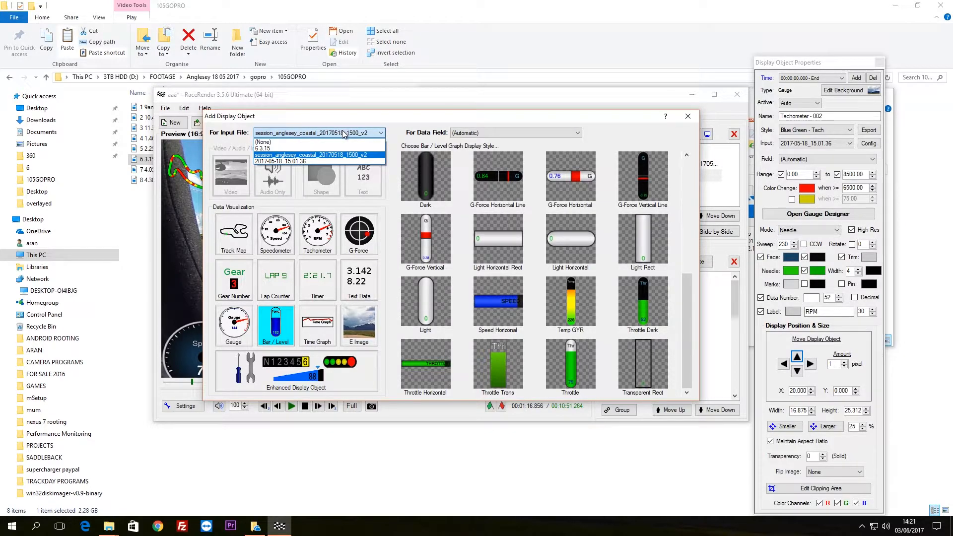
click(344, 133)
click(340, 134)
click(293, 162)
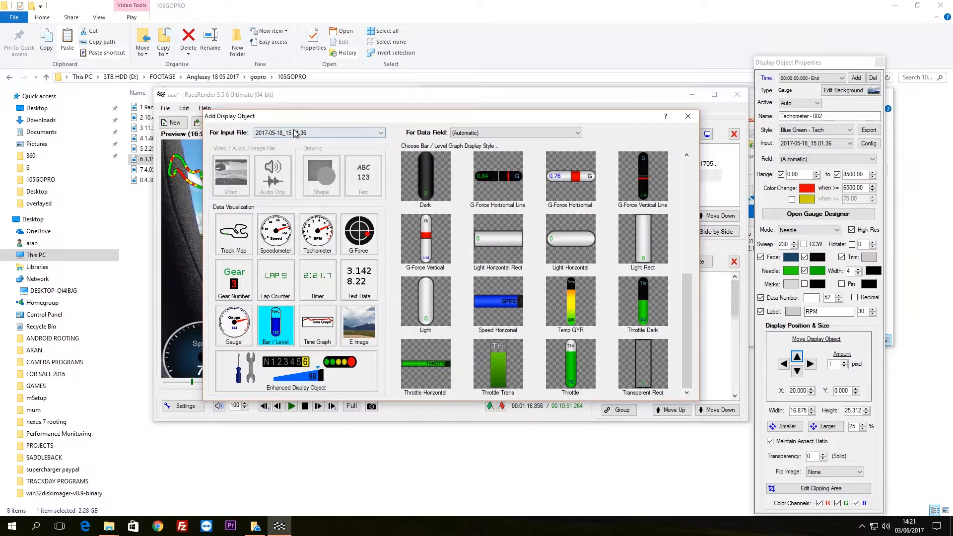
click(297, 133)
click(295, 162)
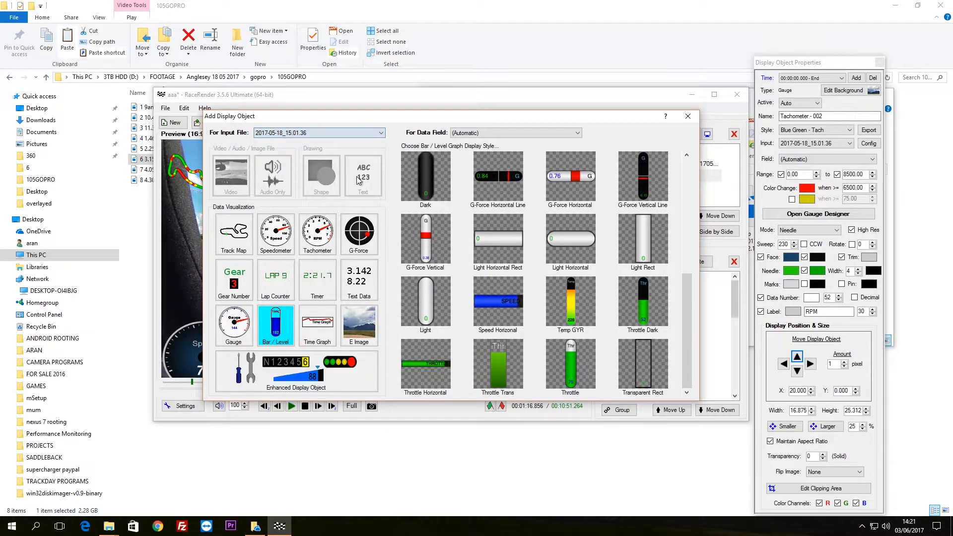
double_click(580, 366)
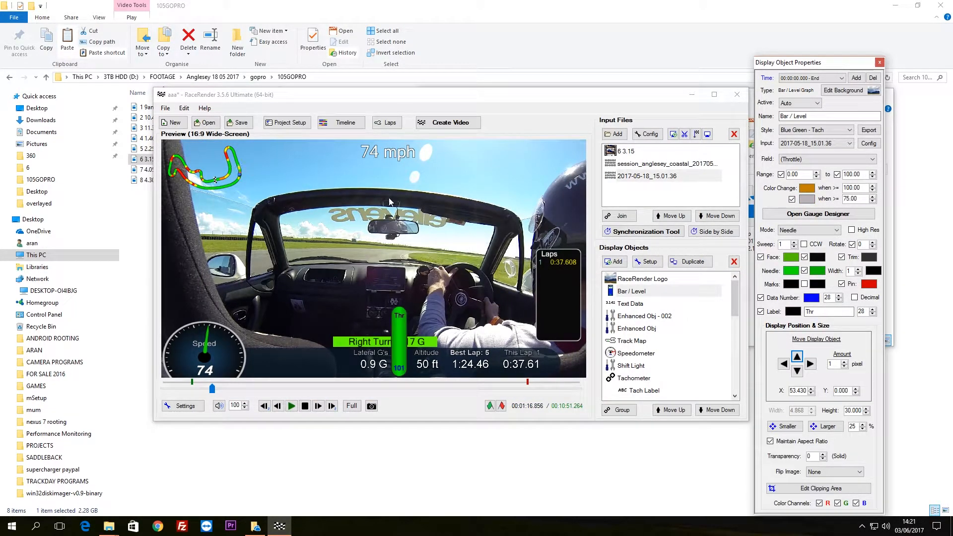
drag(408, 343, 302, 301)
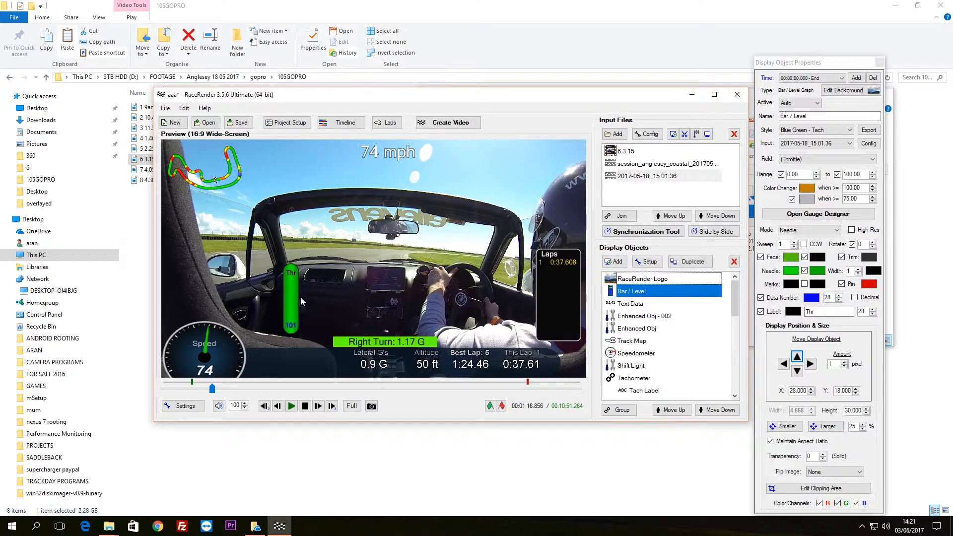
- Move the preview to 00:00:35.689, then add a Blue Green tachometer and place it at X 42, Y 23
drag(212, 387, 186, 390)
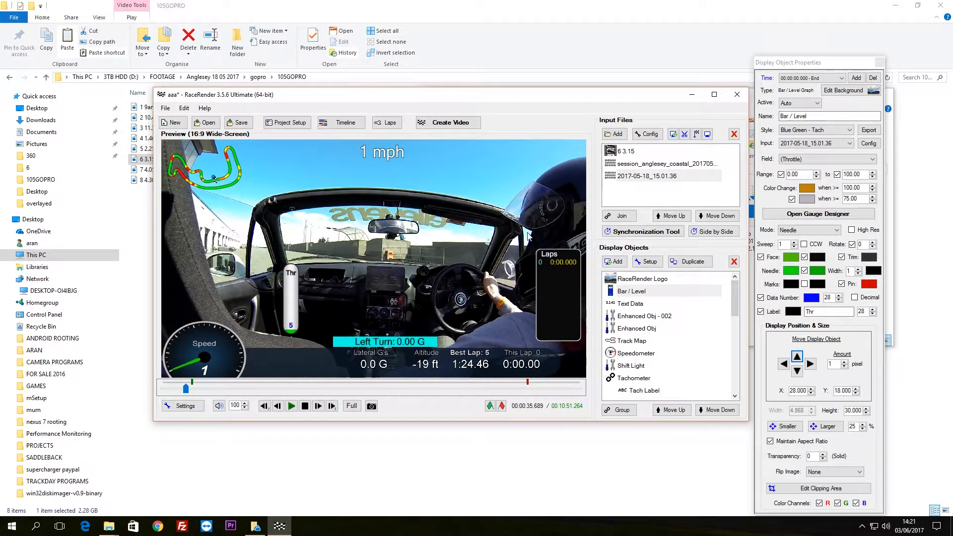
click(614, 261)
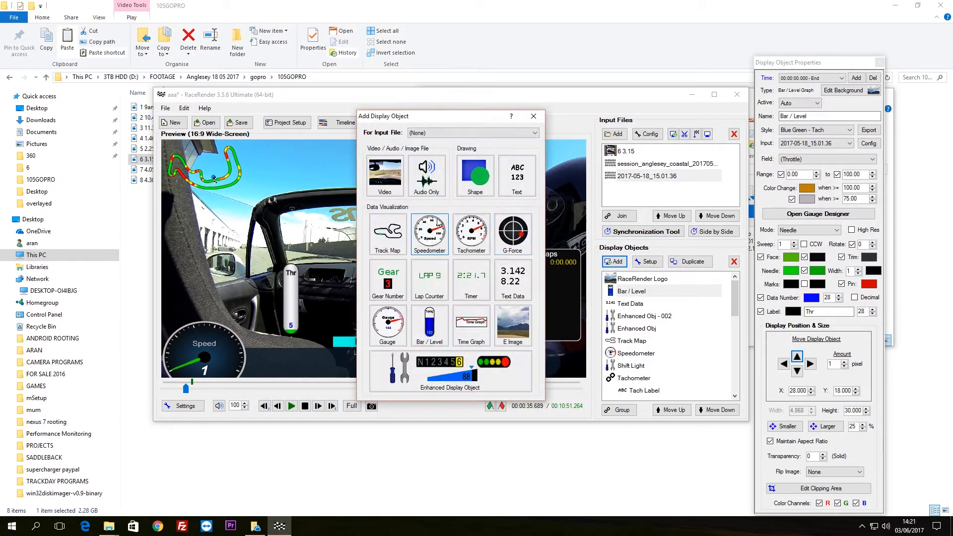
click(480, 231)
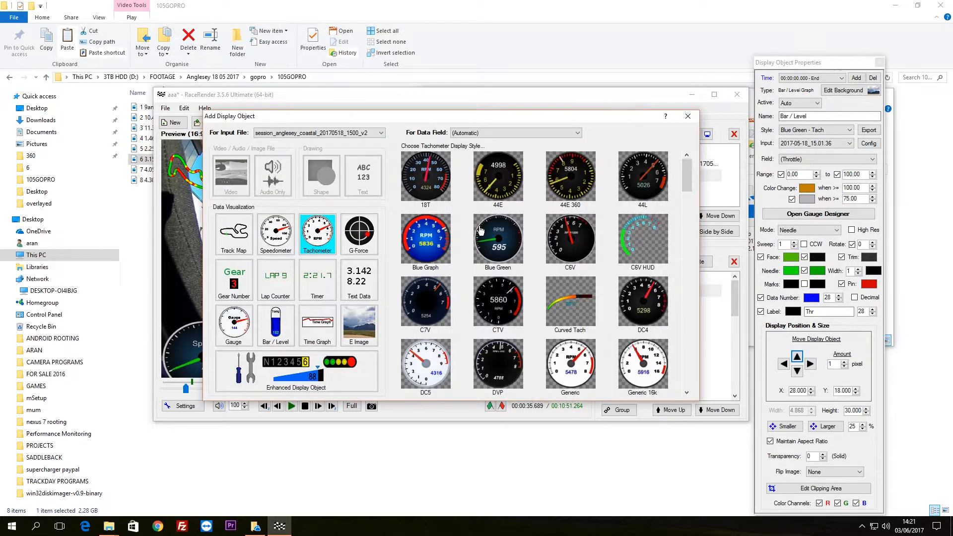
double_click(514, 244)
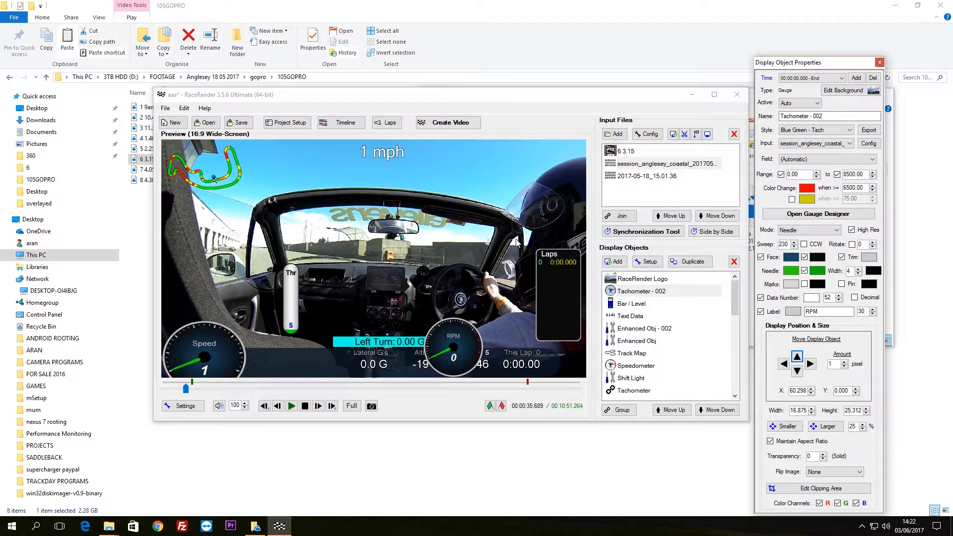
drag(456, 348, 379, 286)
- Move the preview to 00:00:48.845 and reposition the tachometer at X 35, Y 37
drag(186, 387, 195, 390)
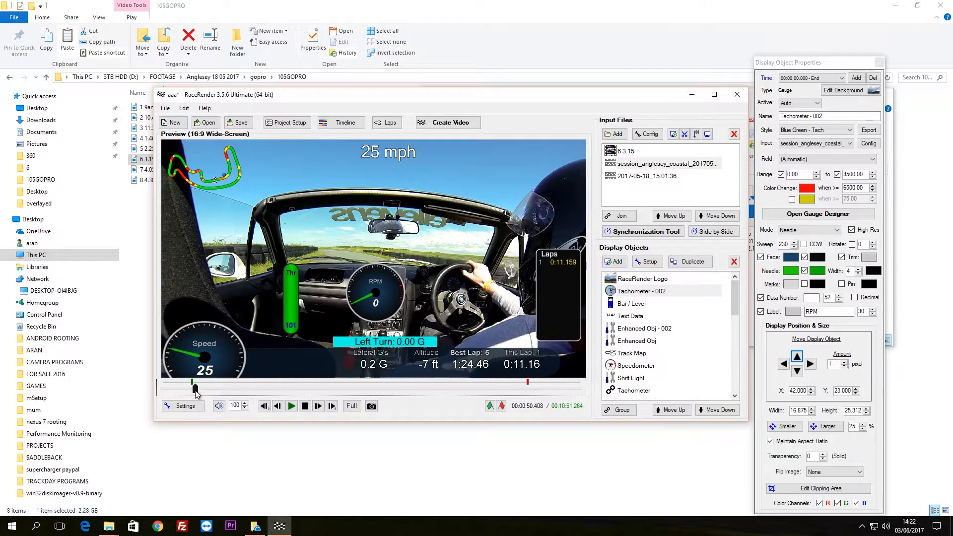
drag(196, 390, 194, 390)
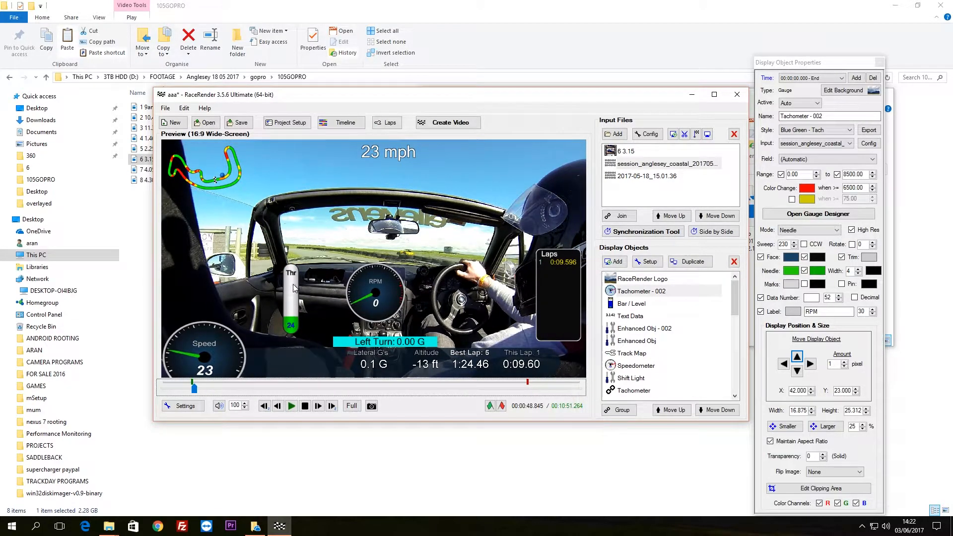
drag(382, 286, 353, 252)
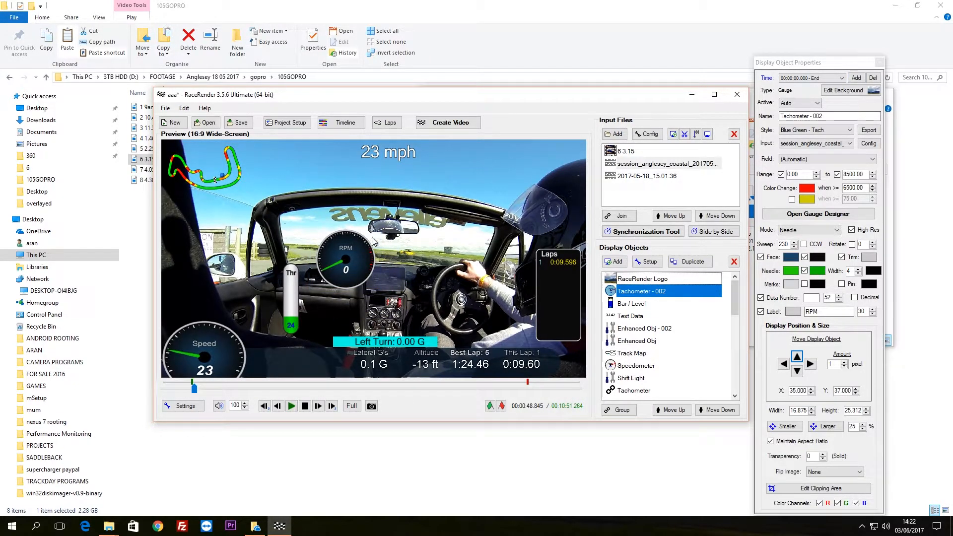
- Compare the properties of the throttle bar and tachometer, and set the tachometer's input file to 2017-05-18_15.01.36
click(880, 63)
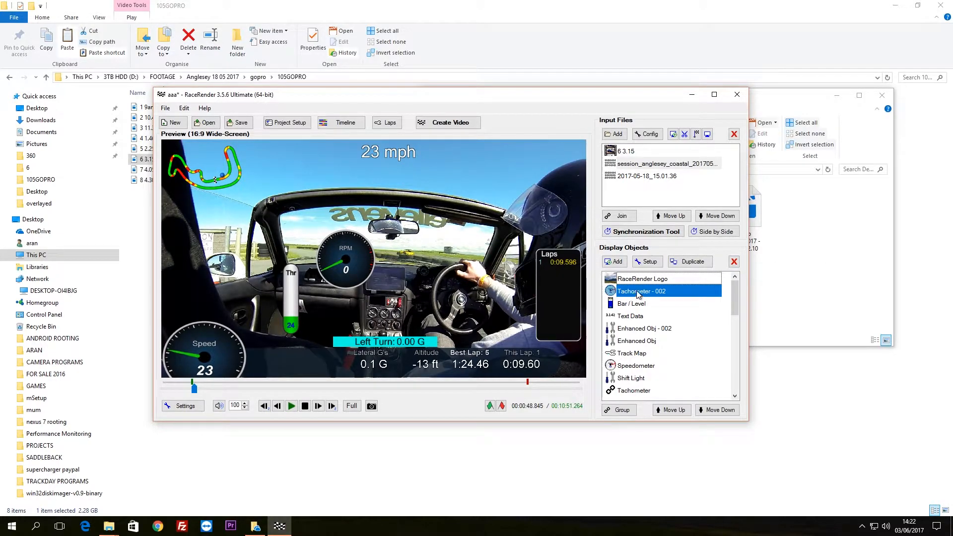
click(303, 299)
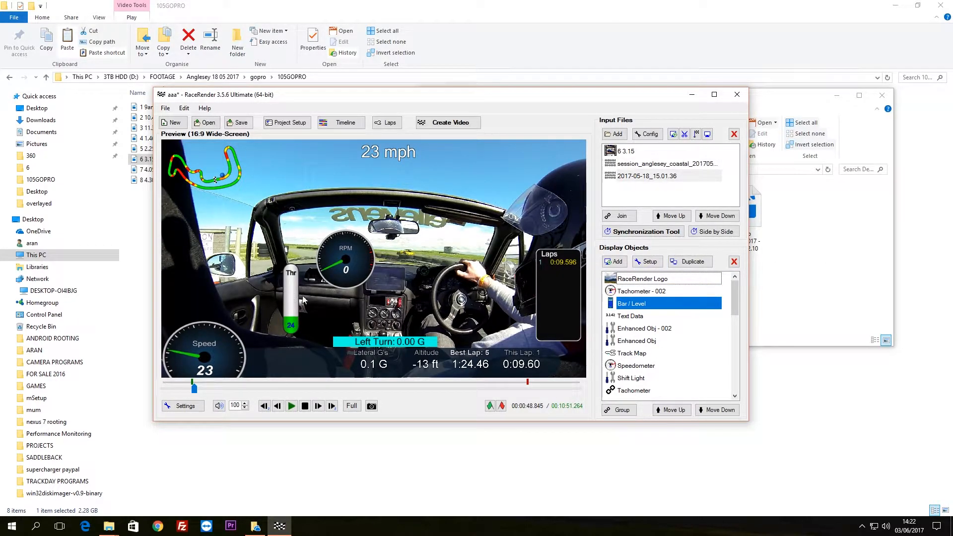
click(351, 266)
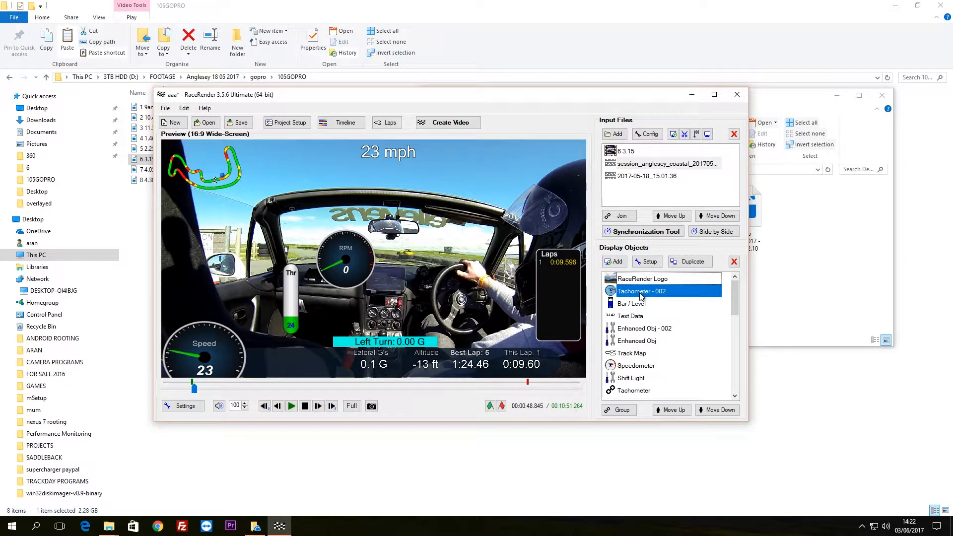
double_click(356, 262)
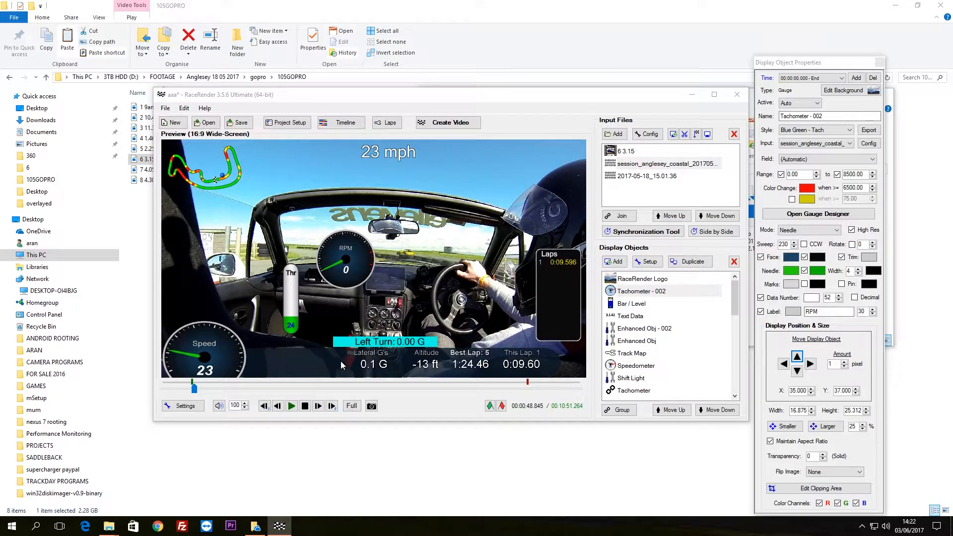
click(357, 269)
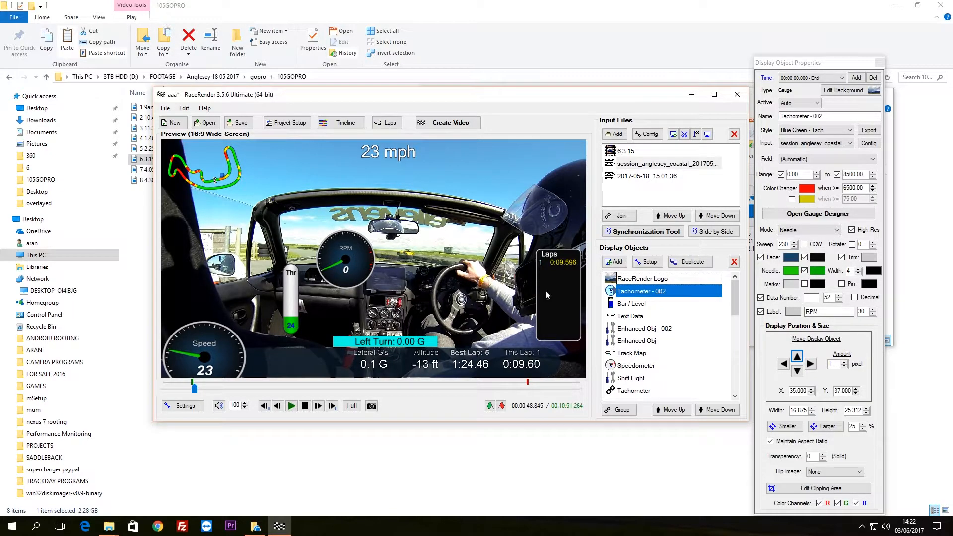
click(293, 303)
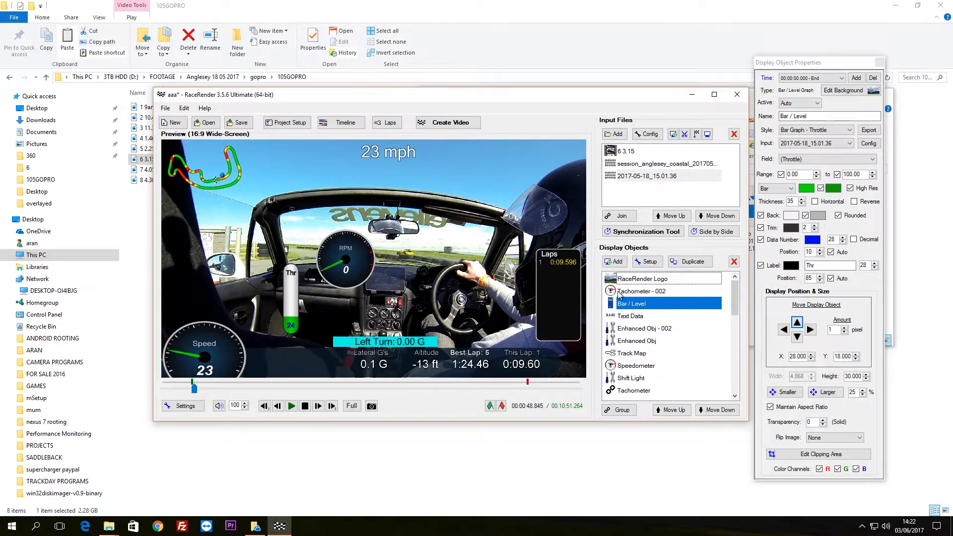
click(372, 262)
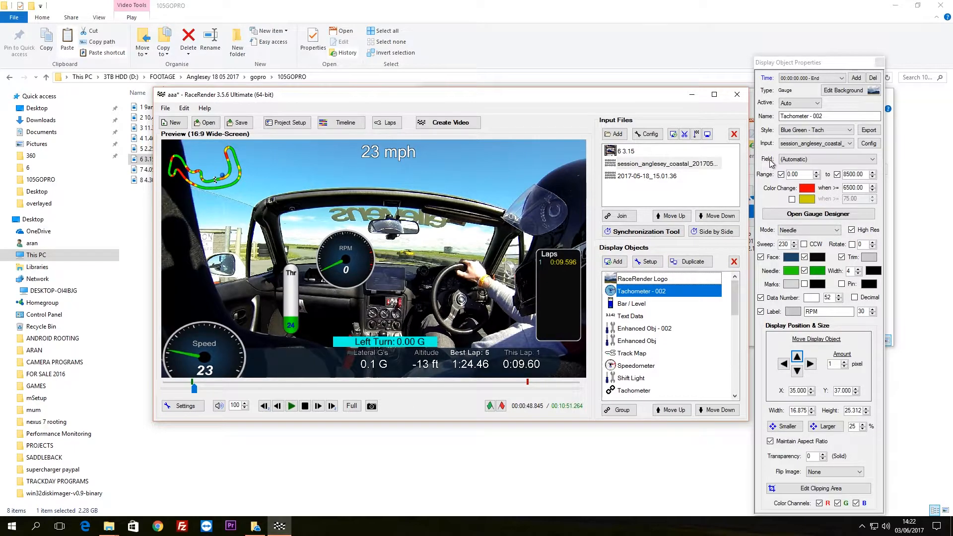
click(824, 159)
click(824, 159)
click(808, 144)
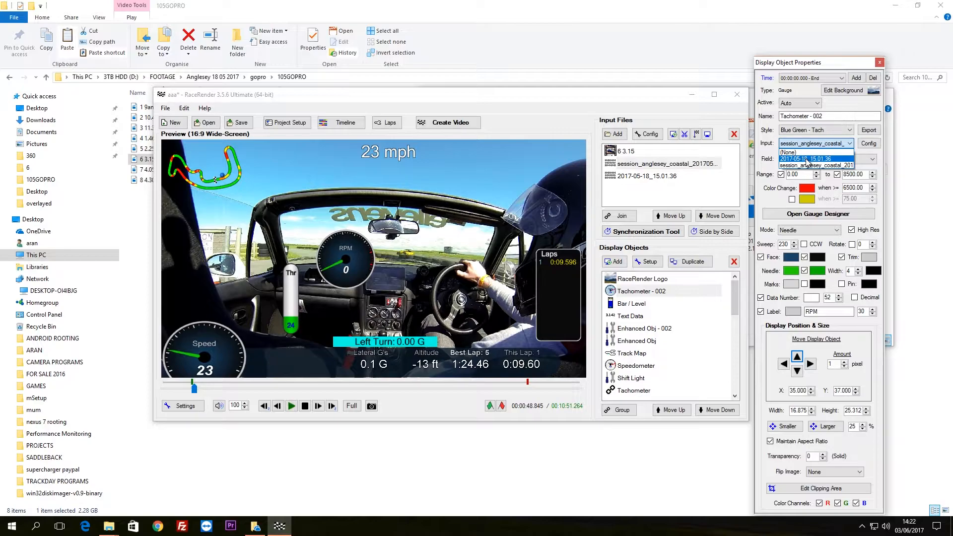
click(798, 159)
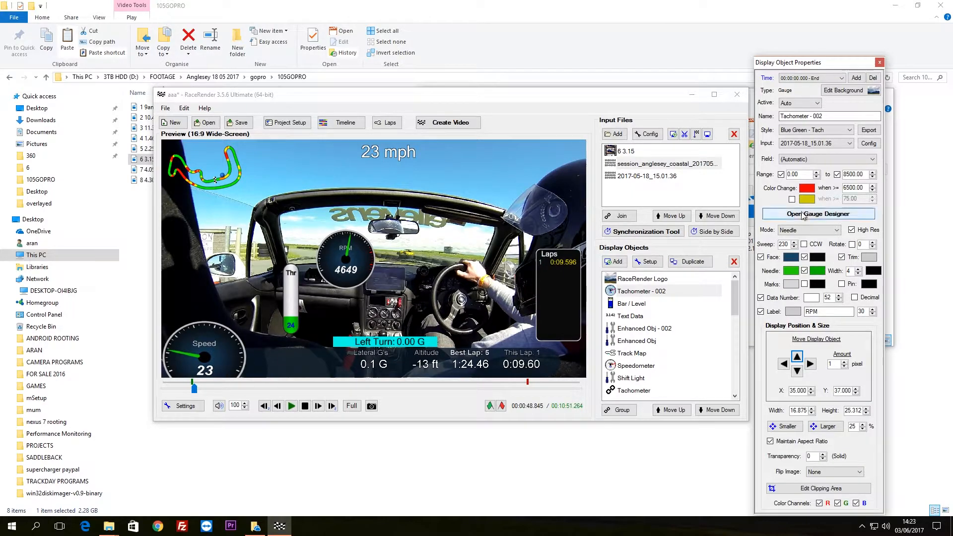
- Review the tachometer's available data fields, keep the field on Automatic, and move the gauge to X 34, Y 23
click(821, 160)
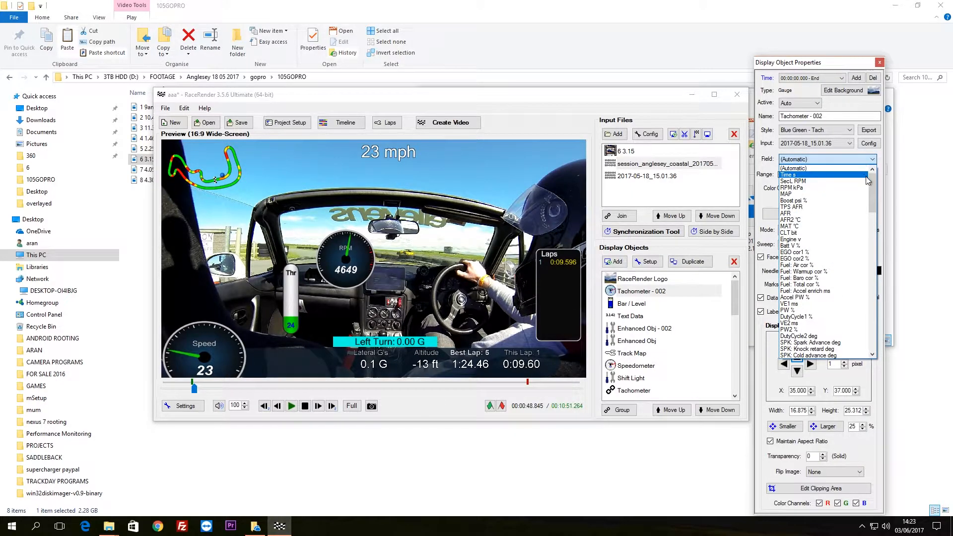
mouse_move(873, 188)
mouse_down()
mouse_move(876, 328)
mouse_move(874, 181)
mouse_up()
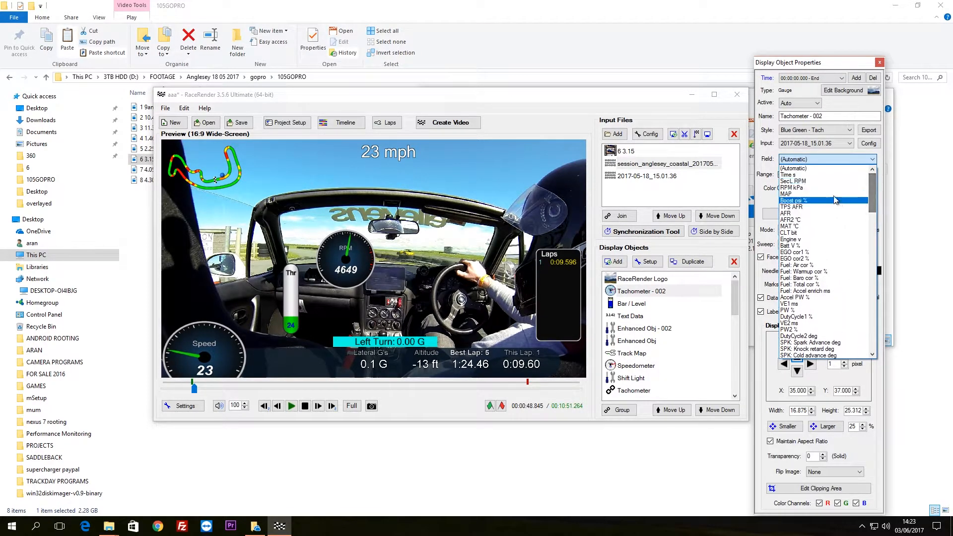
click(808, 168)
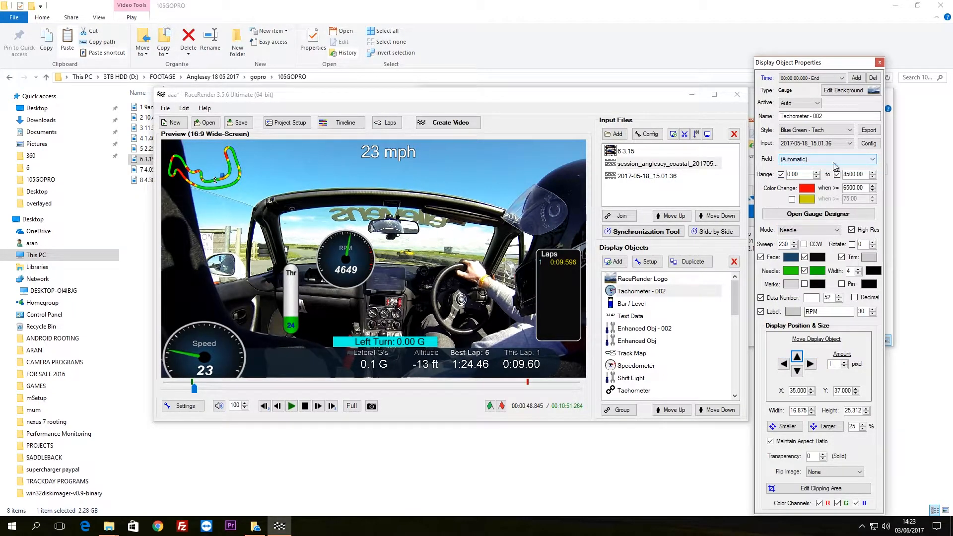
drag(363, 277, 359, 310)
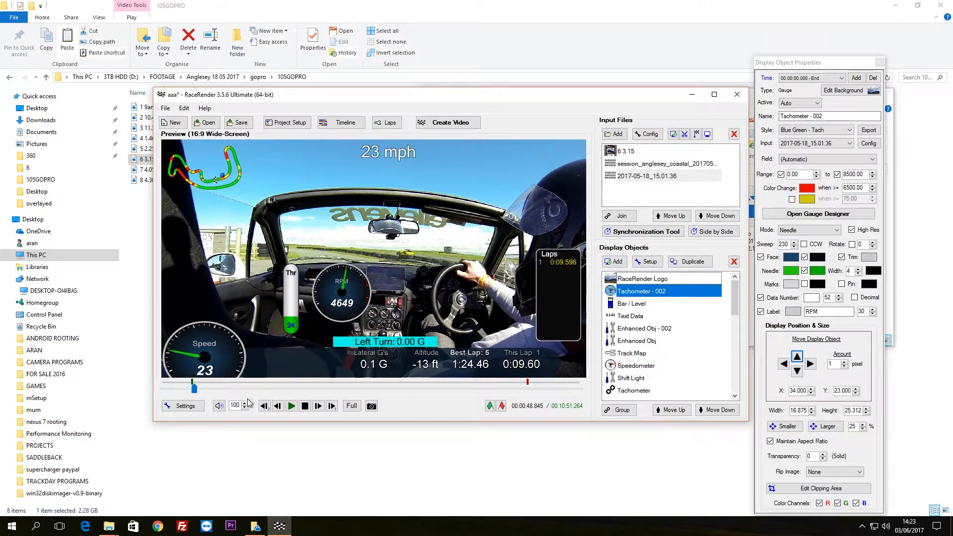
- Play the preview from before the lap start to check the throttle bar and tachometer, pausing at 00:00:51.269
drag(196, 393, 188, 395)
click(291, 406)
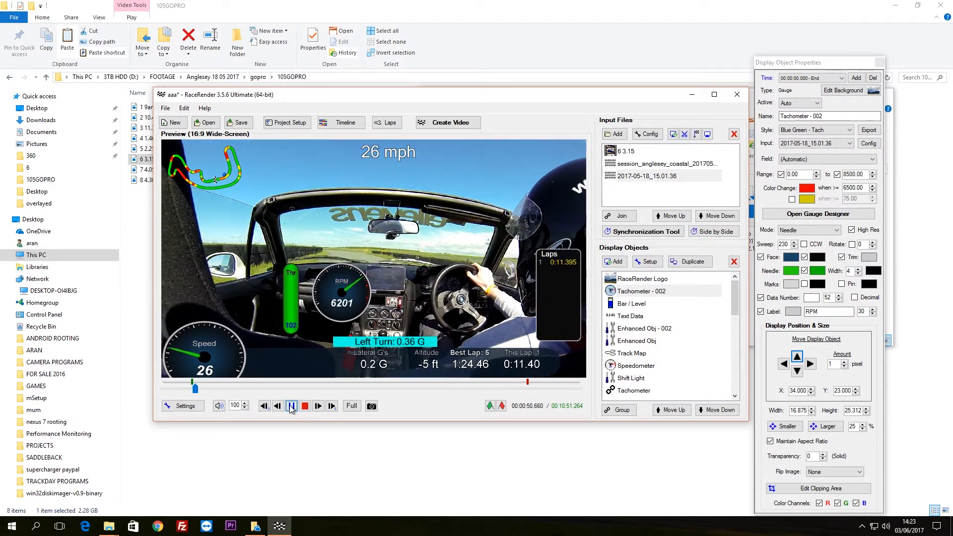
click(291, 406)
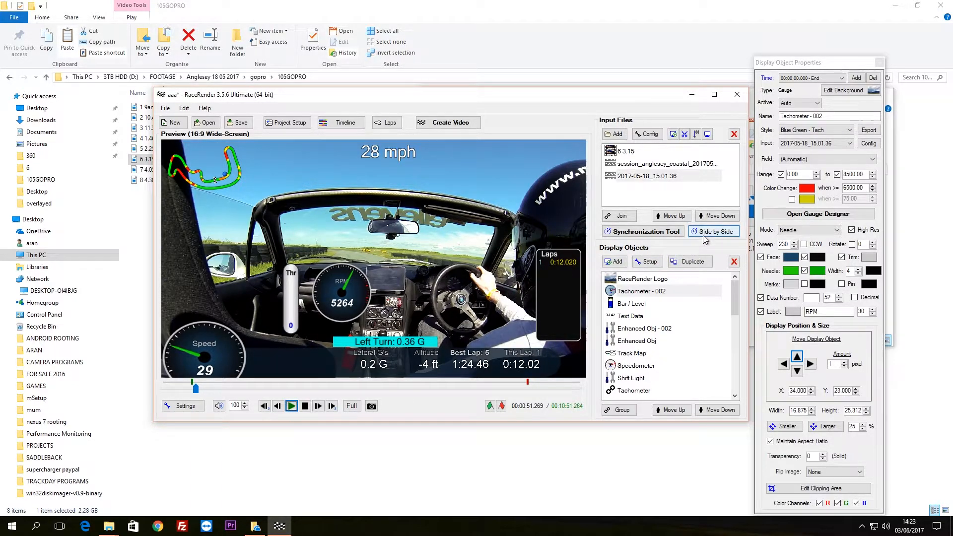
- Review the starting position of the 2017-05-18_15.01.36 data log in the Synchronization Tool and close it without applying changes
click(667, 234)
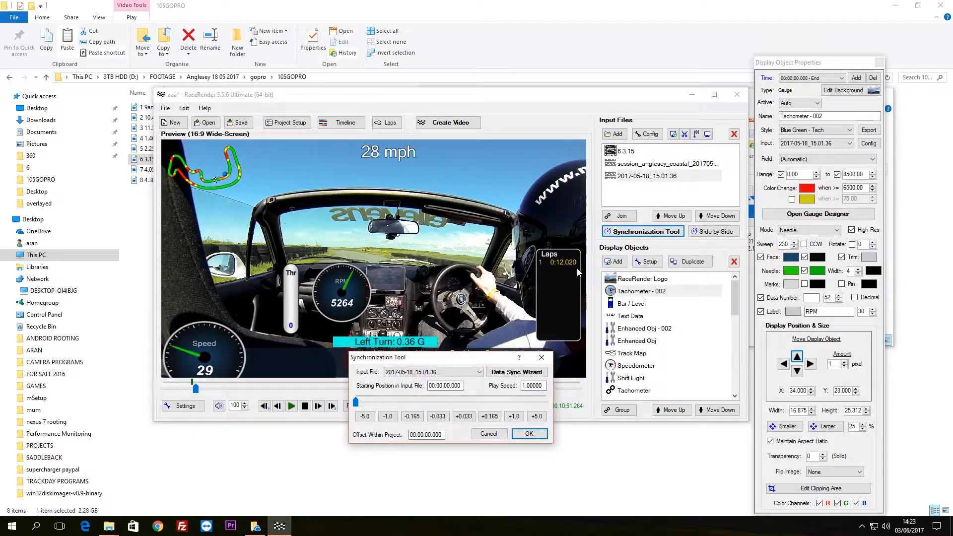
drag(440, 360, 443, 350)
click(412, 361)
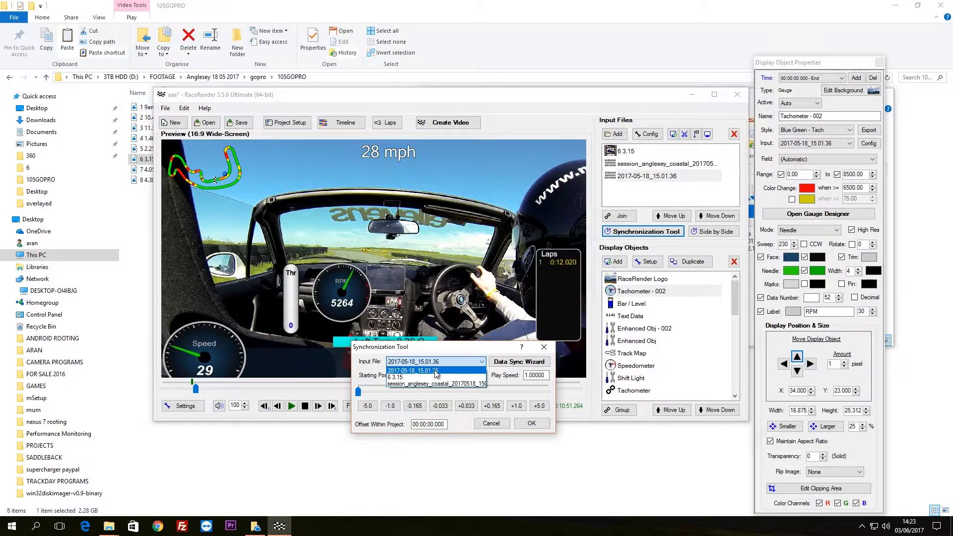
click(425, 371)
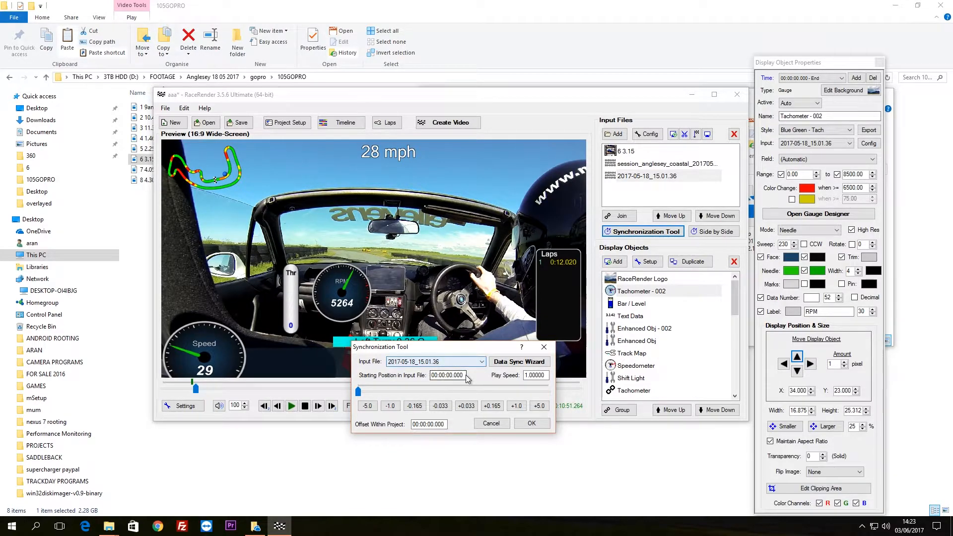
mouse_move(358, 392)
mouse_down()
mouse_move(366, 392)
mouse_move(356, 392)
mouse_up()
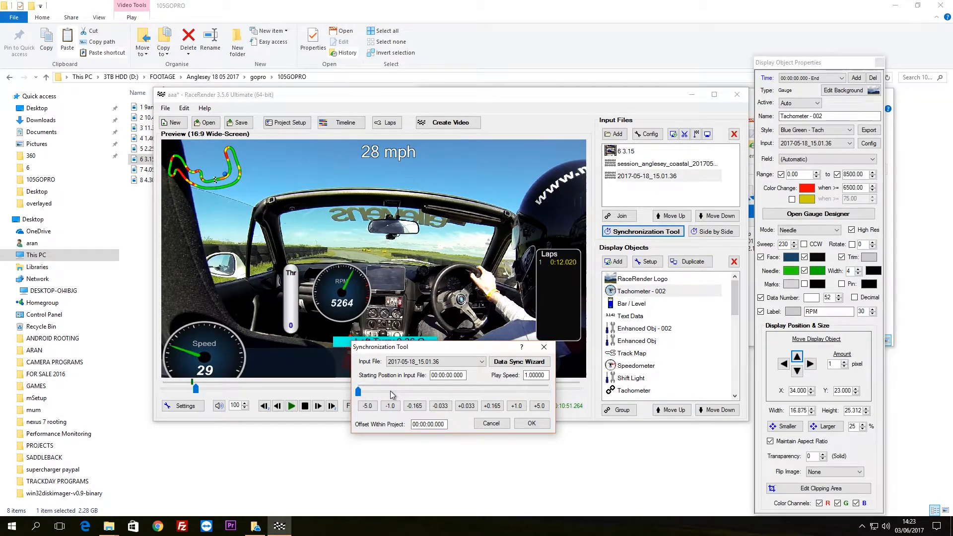
click(544, 346)
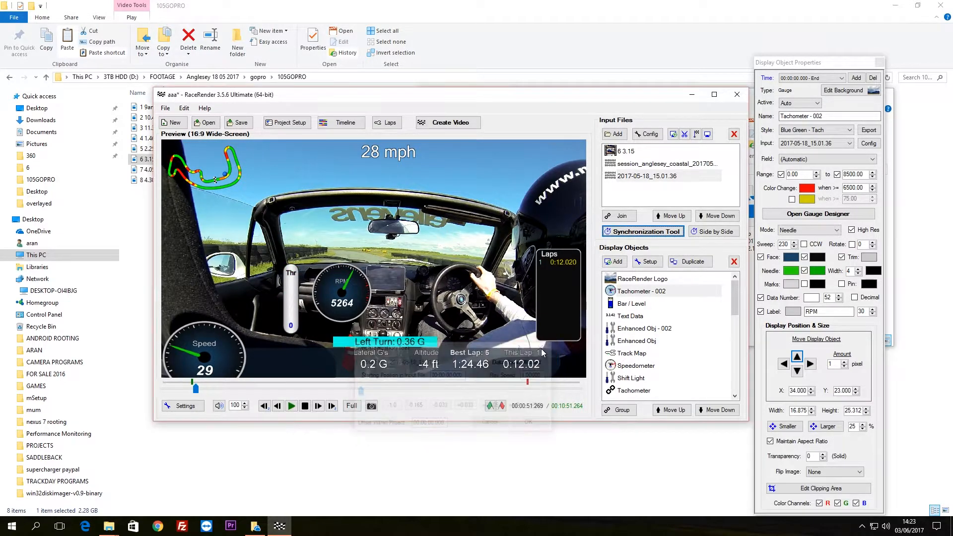
click(709, 234)
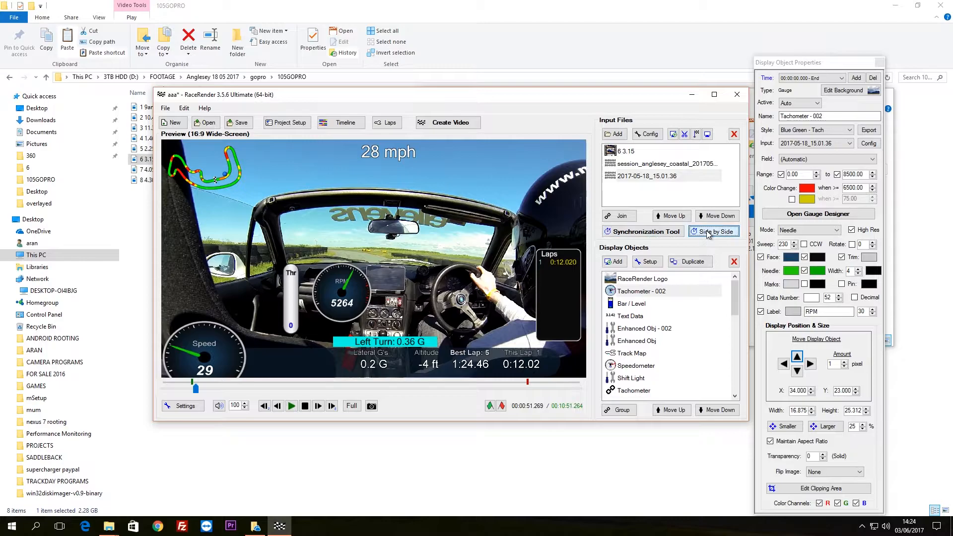
click(336, 105)
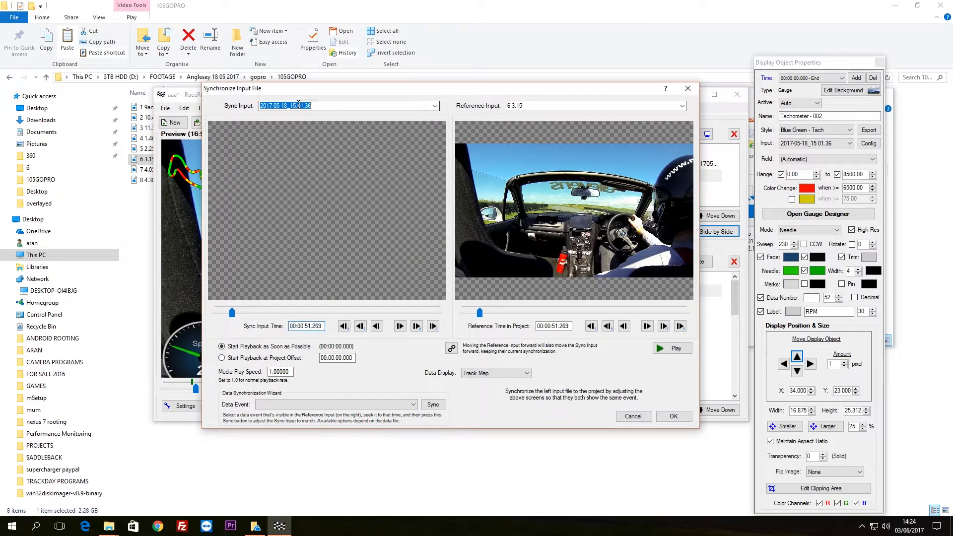
click(435, 106)
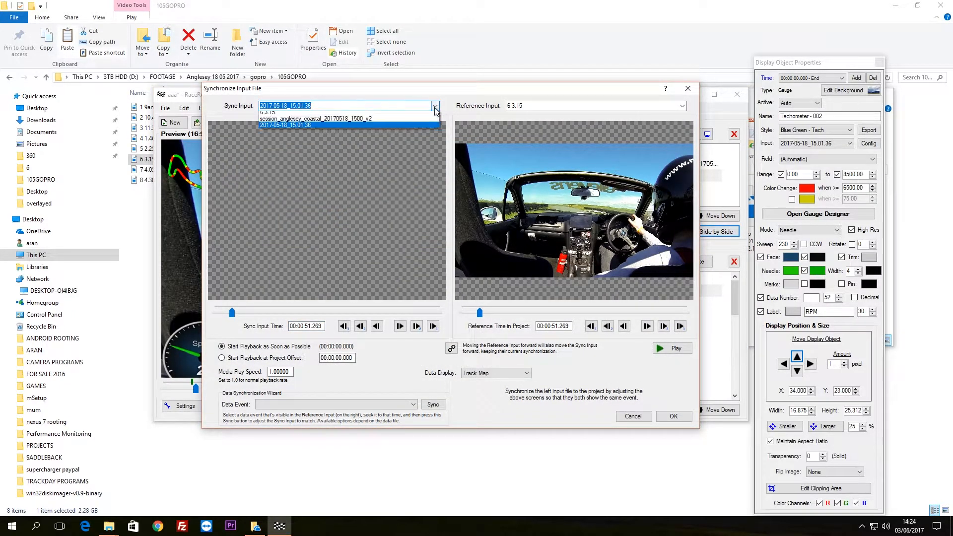
click(299, 130)
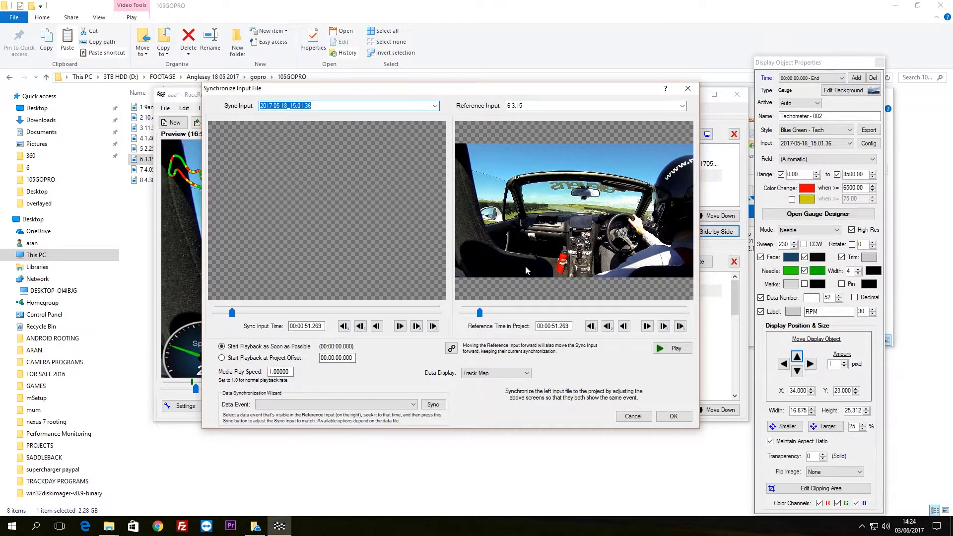
click(641, 417)
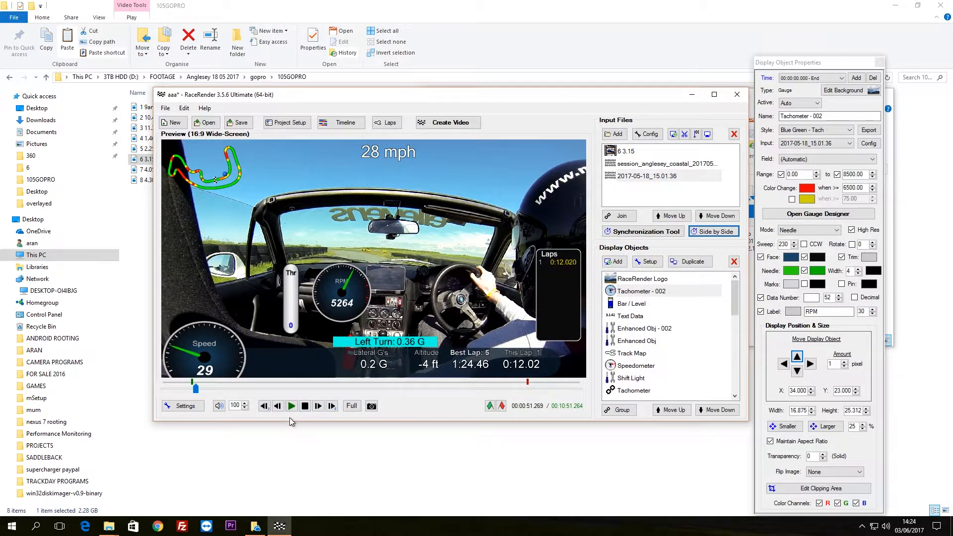
- Move the preview to 00:00:45.849, align the 2017-05-18_15.01.36 log at 00:00:35.139 in the side-by-side synchronization, and apply the starting offset
click(195, 390)
drag(194, 389, 192, 388)
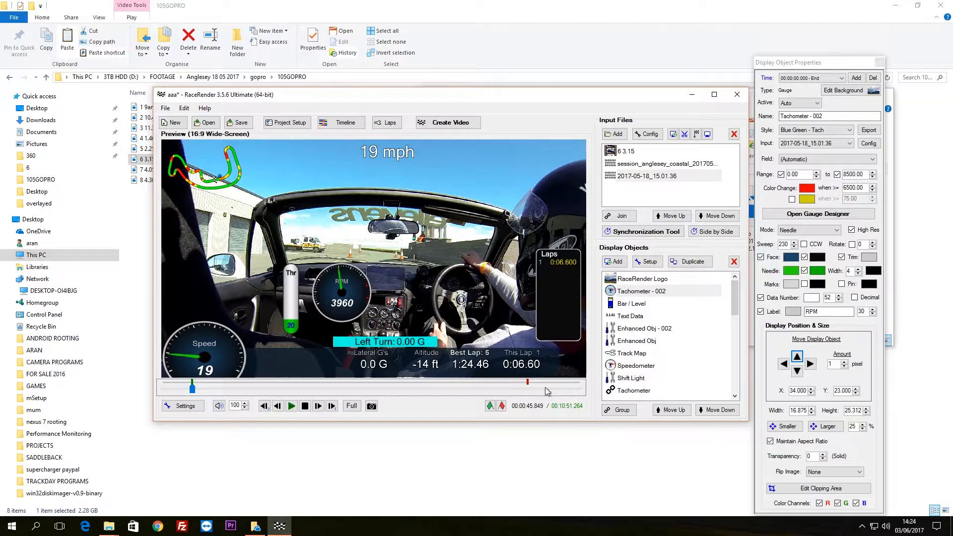
click(725, 233)
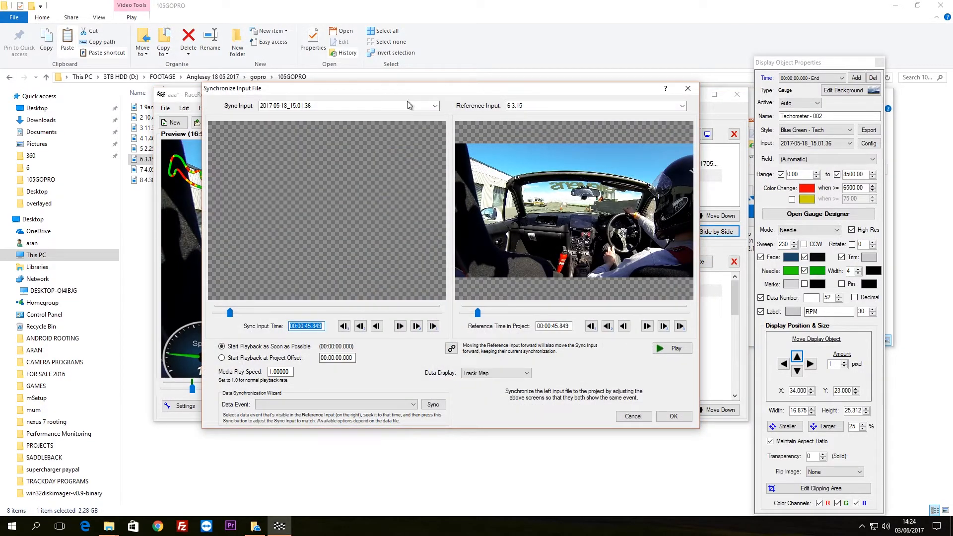
click(230, 314)
drag(230, 316, 226, 314)
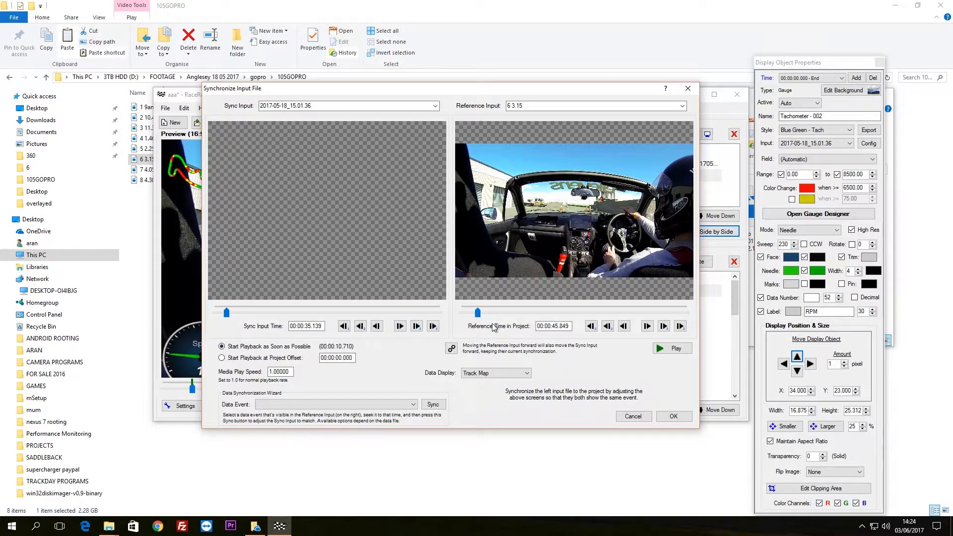
click(673, 416)
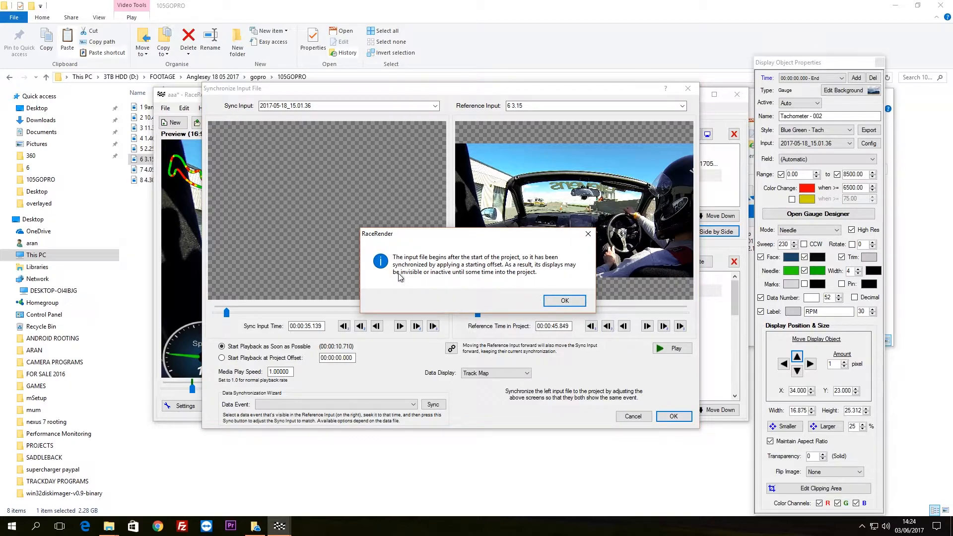
click(560, 301)
- Play the preview to compare the throttle bar and tachometer with the driving, pausing during the gear change at 00:00:58.642
mouse_move(193, 392)
mouse_down()
mouse_move(167, 393)
mouse_move(194, 393)
mouse_up()
click(291, 406)
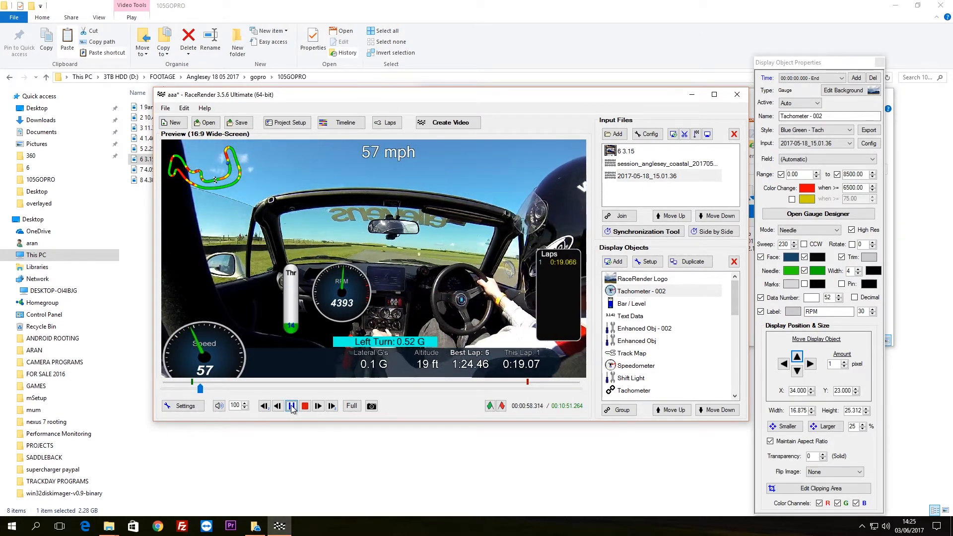
click(292, 406)
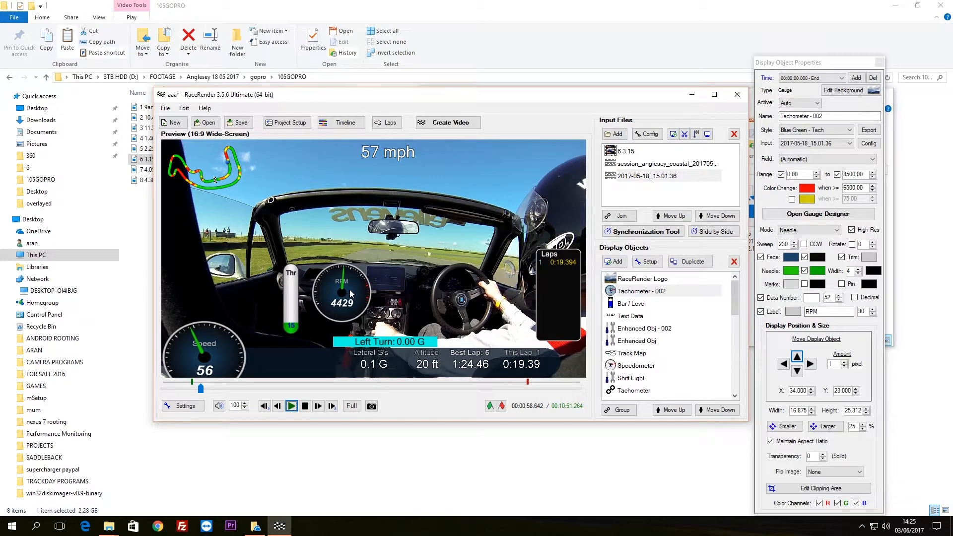
- Set the starting position of the 2017-05-18_15.01.36 log to 00:00:03.155 in the Synchronization Tool and apply it
click(661, 236)
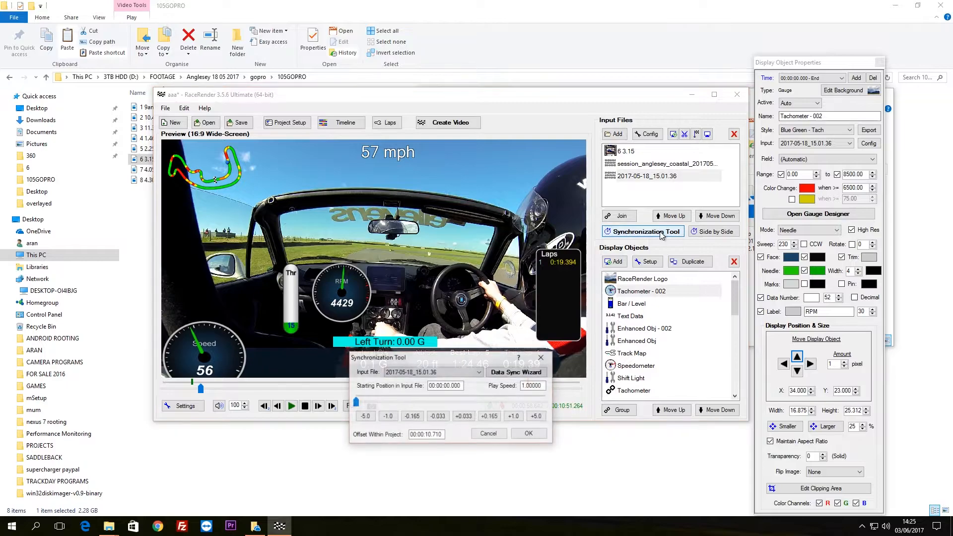
drag(454, 358, 515, 302)
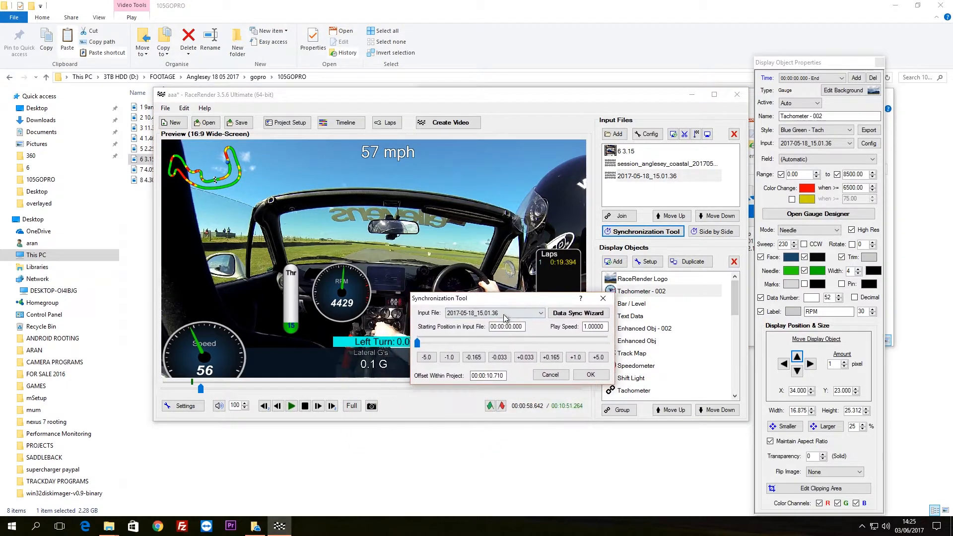
click(501, 313)
click(482, 323)
click(575, 357)
click(576, 357)
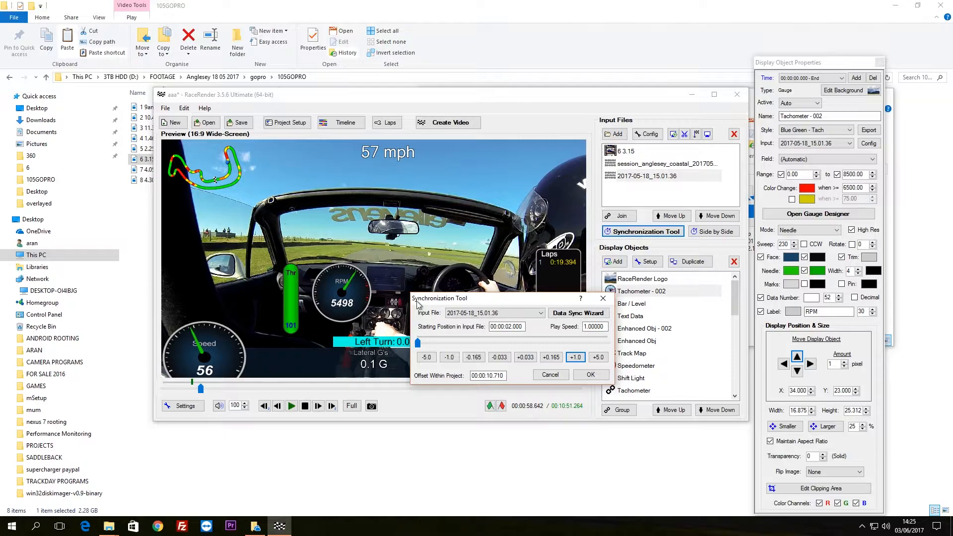
click(555, 360)
click(550, 360)
click(549, 360)
click(549, 361)
click(548, 361)
click(549, 361)
click(548, 361)
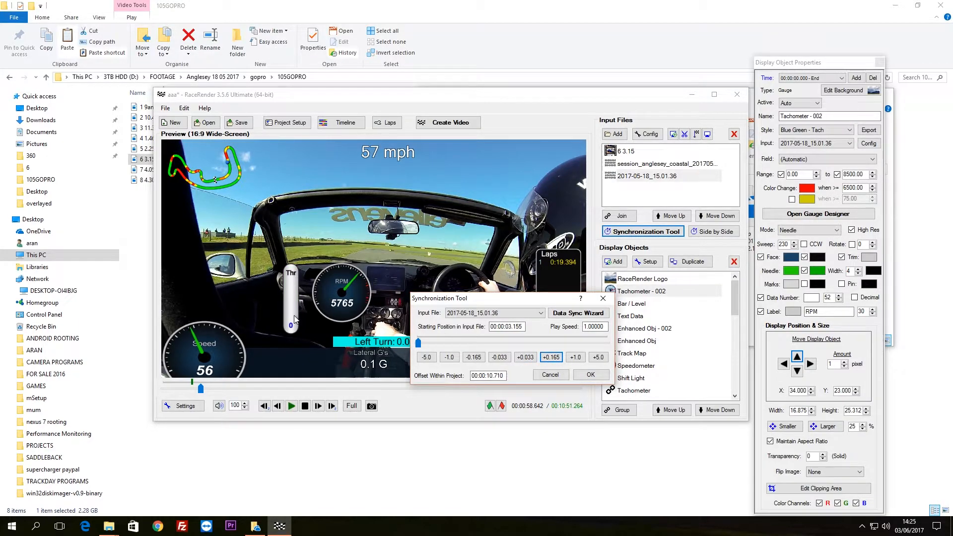
click(590, 374)
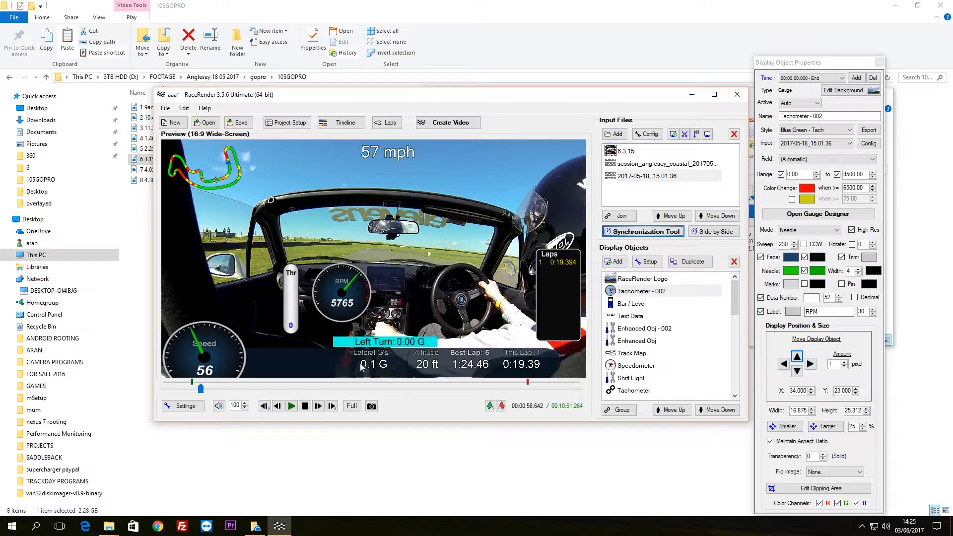
- Rewind the preview and replay the gear change to compare the throttle and RPM readings with the driver's actions, pausing at 00:00:58.544
click(264, 407)
click(265, 407)
click(267, 406)
click(267, 406)
click(266, 406)
click(265, 406)
click(266, 406)
click(265, 406)
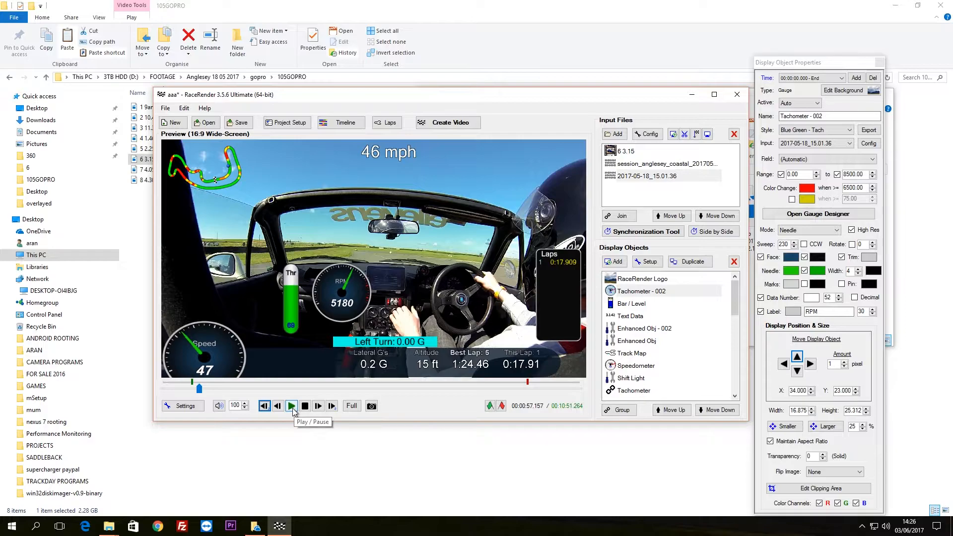
click(292, 407)
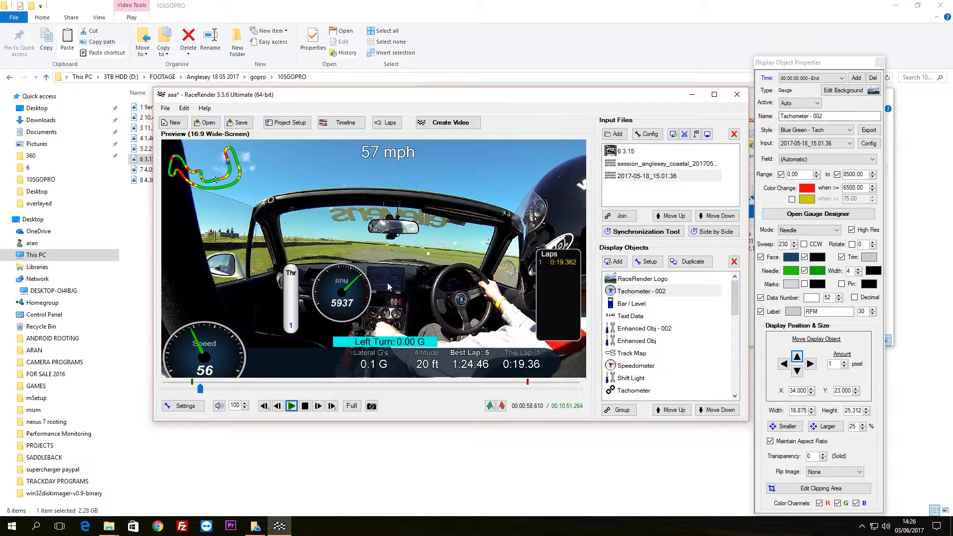
click(292, 407)
click(292, 406)
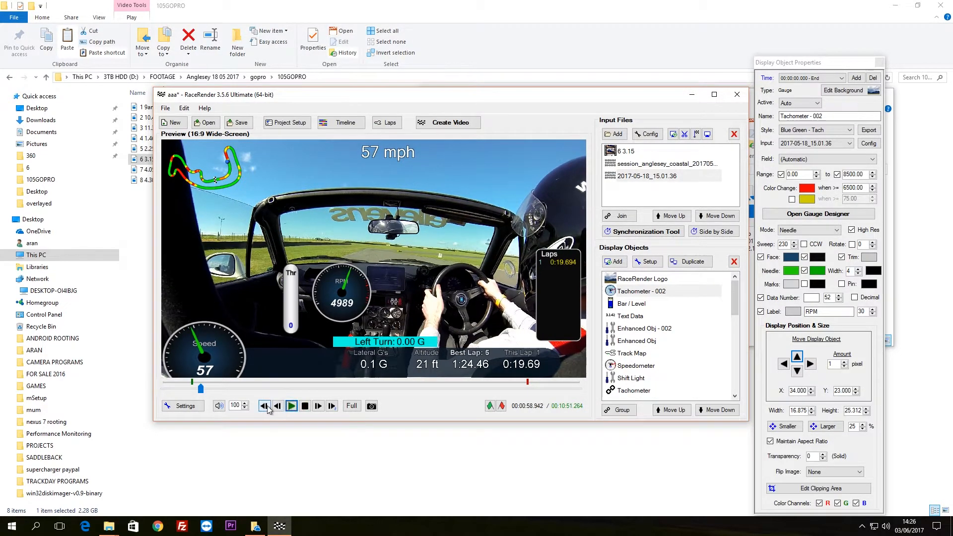
click(265, 406)
click(292, 407)
click(292, 406)
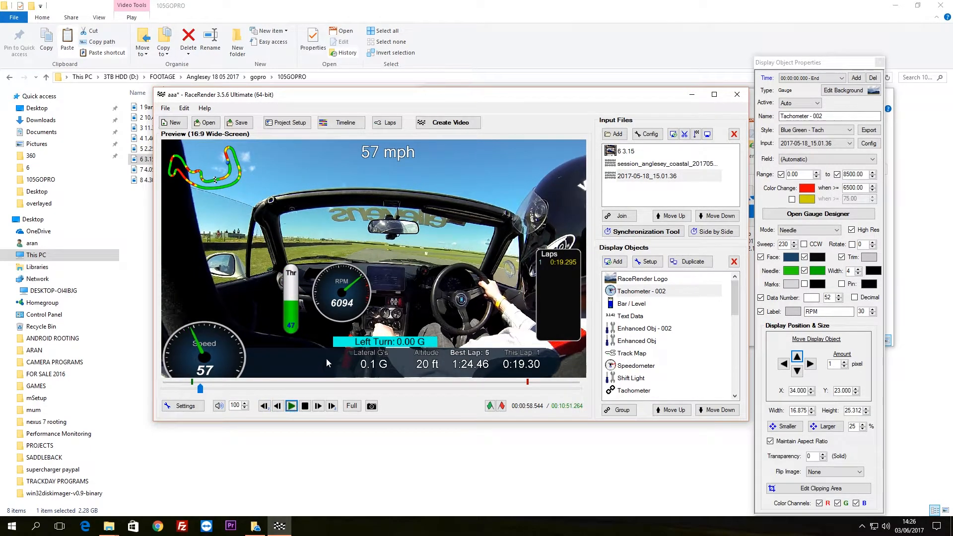
- Examine the start of the gear change frame by frame, stopping at 00:00:58.412 where the hand is on the gear lever
click(278, 406)
click(278, 406)
click(278, 406)
click(278, 406)
click(278, 406)
click(278, 406)
click(278, 406)
click(278, 406)
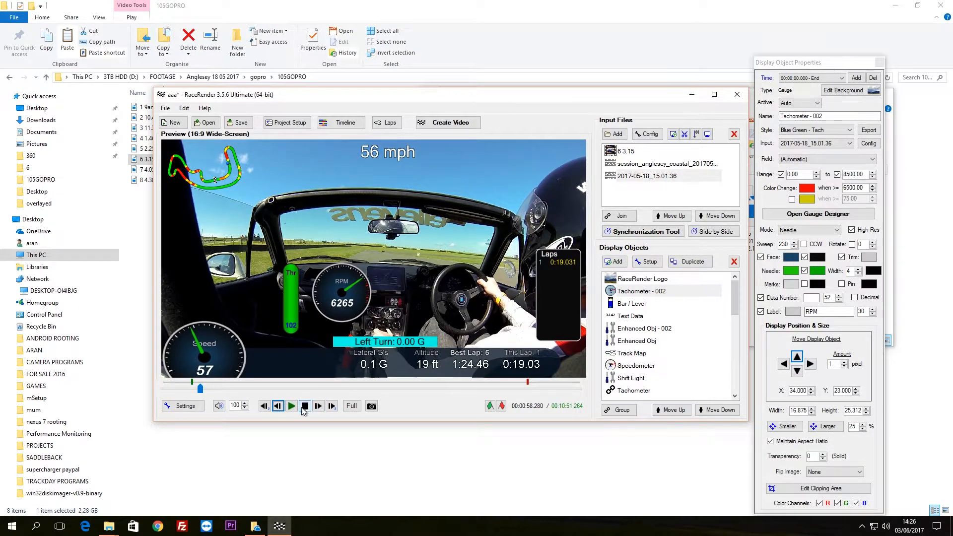
click(318, 406)
click(318, 406)
click(318, 406)
click(318, 406)
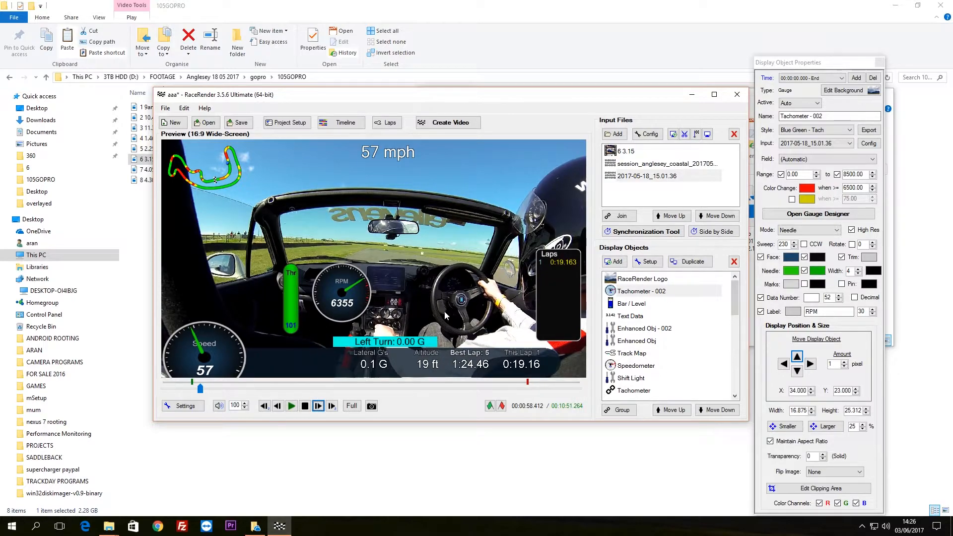
- Advance the 2017-05-18_15.01.36 log's starting position in 0.033-second increments to just past 00:00:03.320 and apply it
click(648, 232)
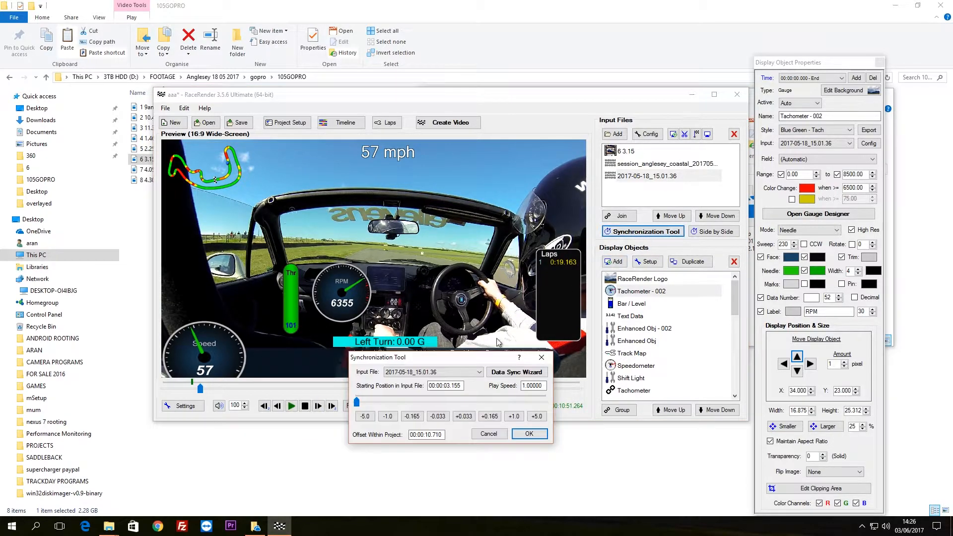
click(441, 372)
click(436, 380)
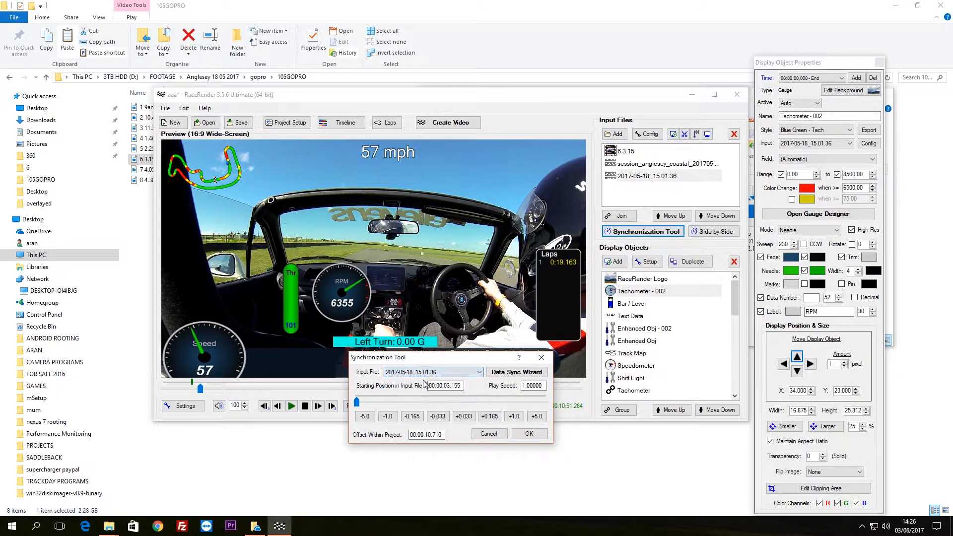
click(465, 418)
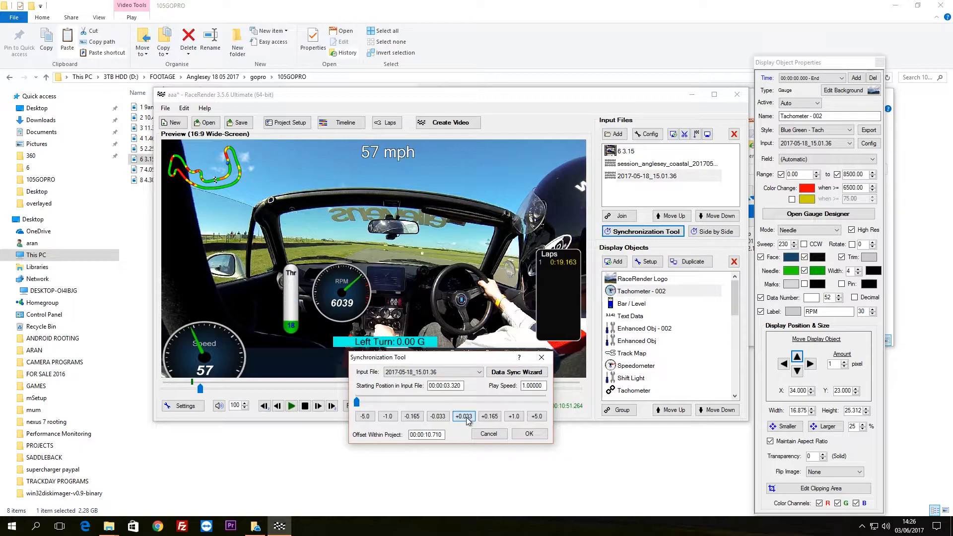
click(528, 436)
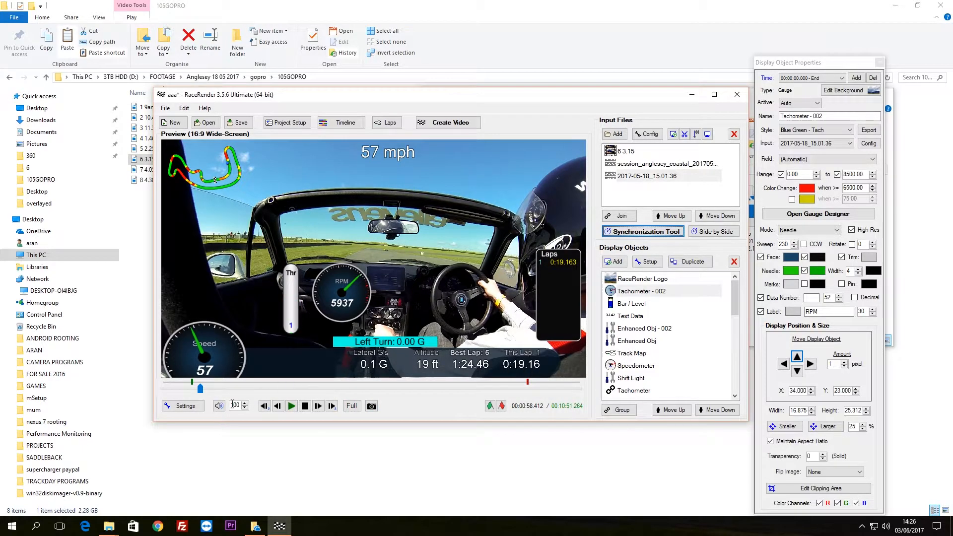
- Play the preview to 00:01:13.896 and go back frame by frame to 00:01:13.236 to check the throttle and RPM synchronization
click(292, 406)
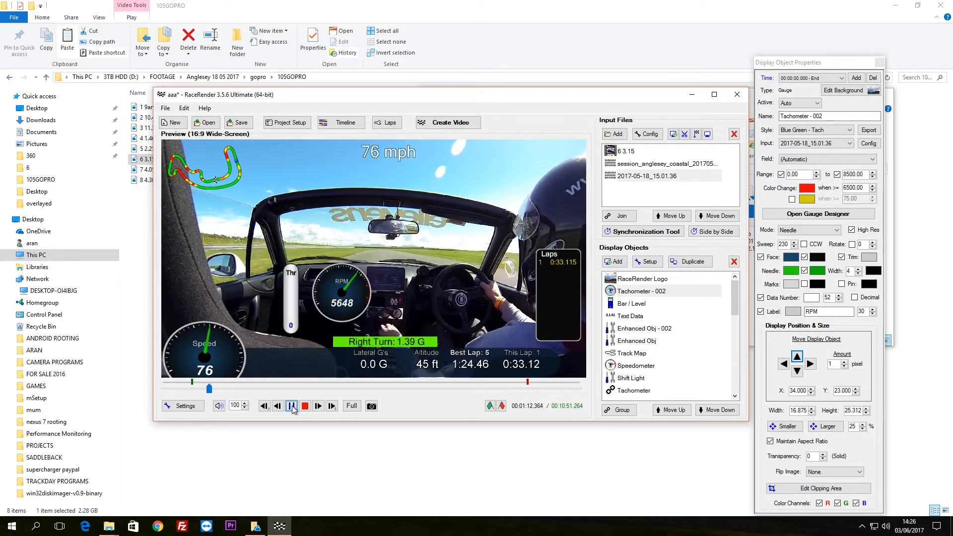
click(292, 406)
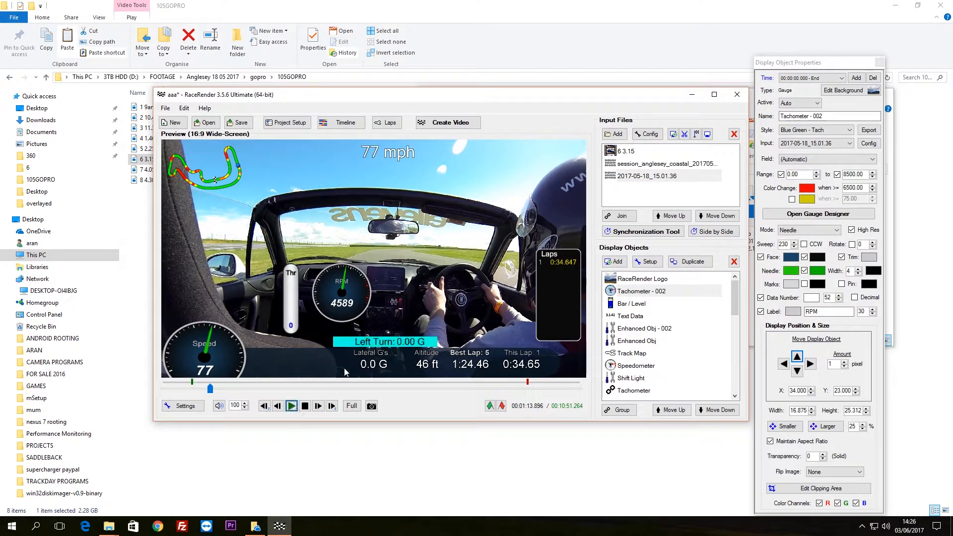
click(278, 406)
click(278, 406)
click(278, 406)
click(278, 406)
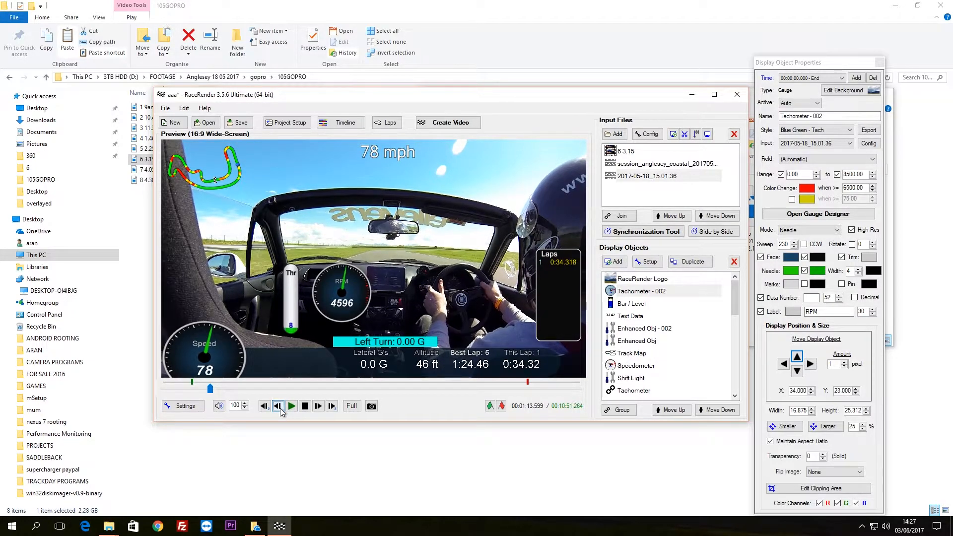
click(278, 406)
click(278, 406)
click(278, 406)
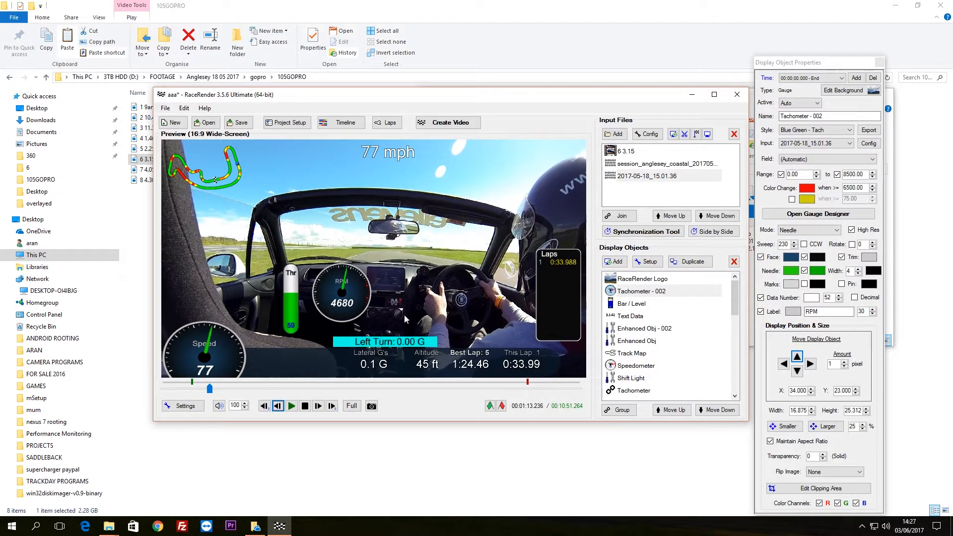
- Examine the throttle lift frame by frame up to 00:01:13.632, go back a little, and resume playback to check the gauges
click(318, 406)
click(318, 406)
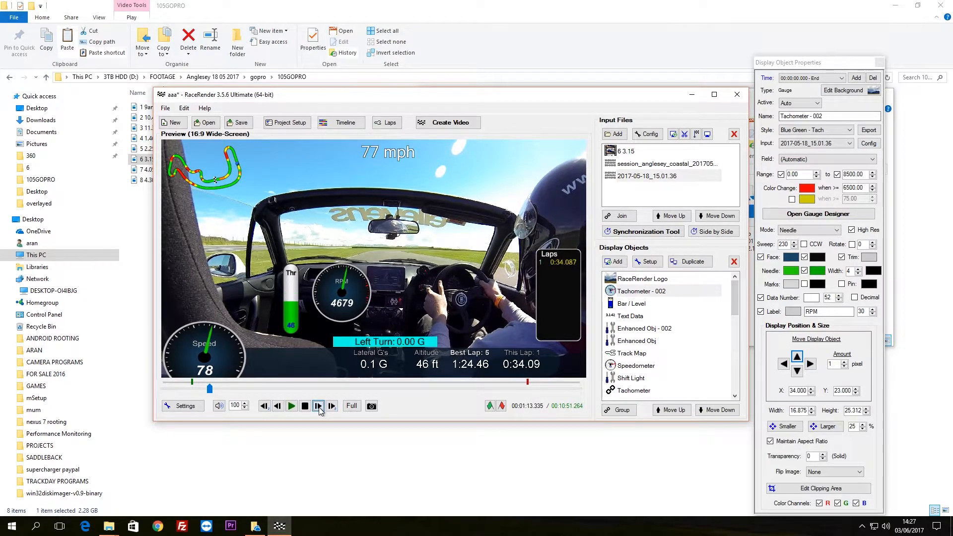
click(318, 406)
click(318, 406)
click(318, 406)
click(318, 406)
click(318, 406)
click(318, 406)
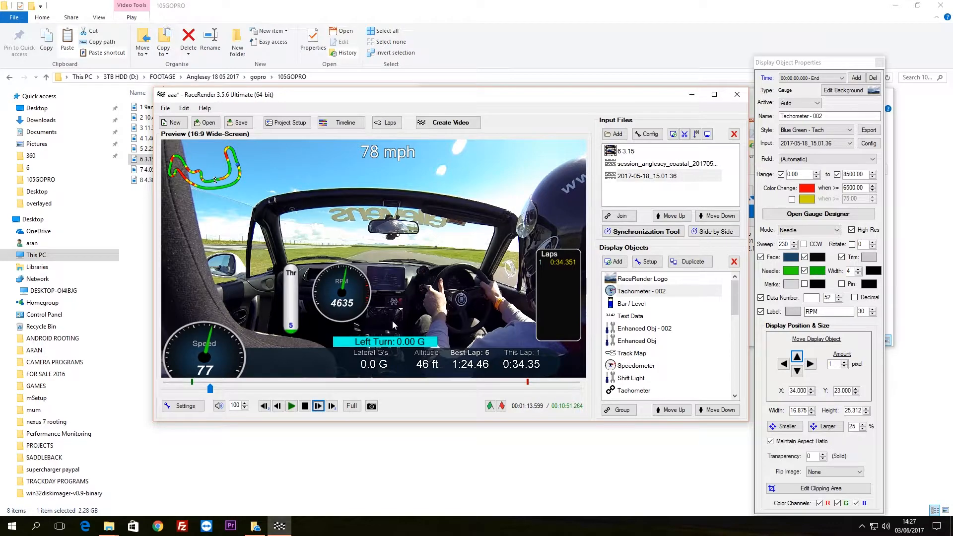
click(318, 406)
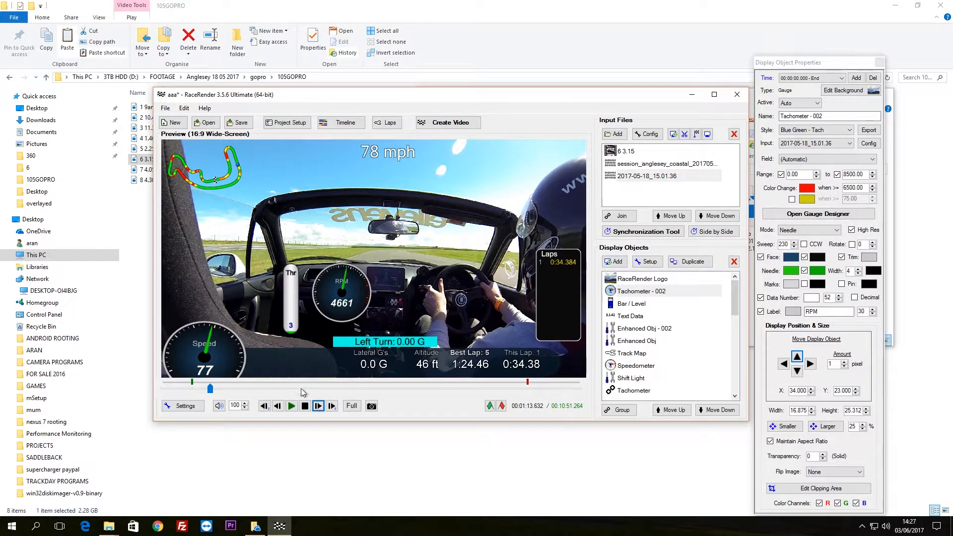
click(278, 407)
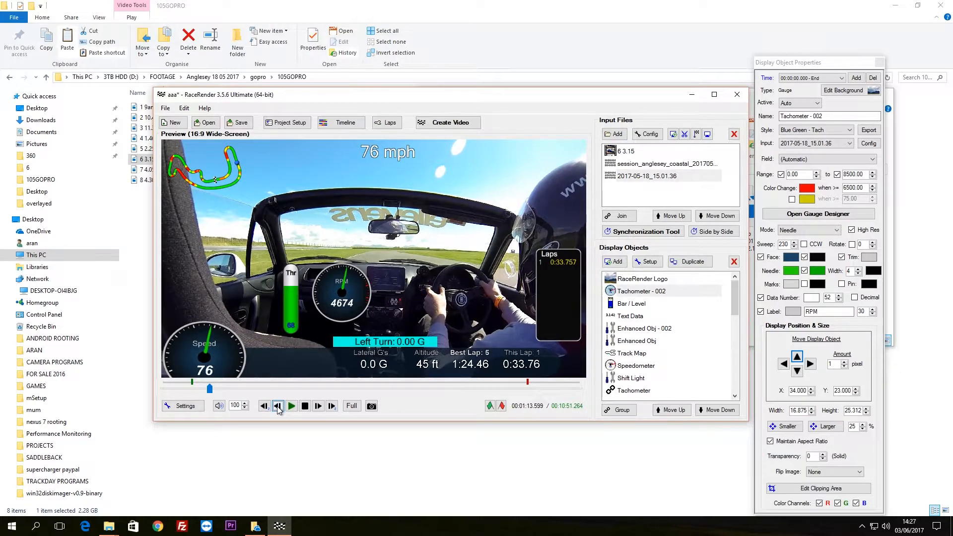
click(292, 407)
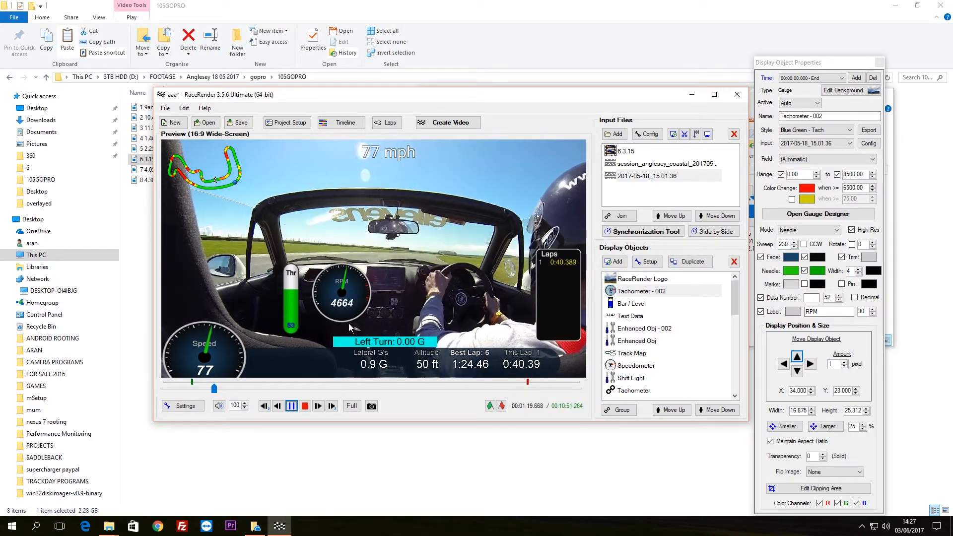
- Play the preview through 00:01:36.762 to 00:01:49.028 and go back frame by frame to 00:01:48.632 to check the gauges at the gear change
click(292, 406)
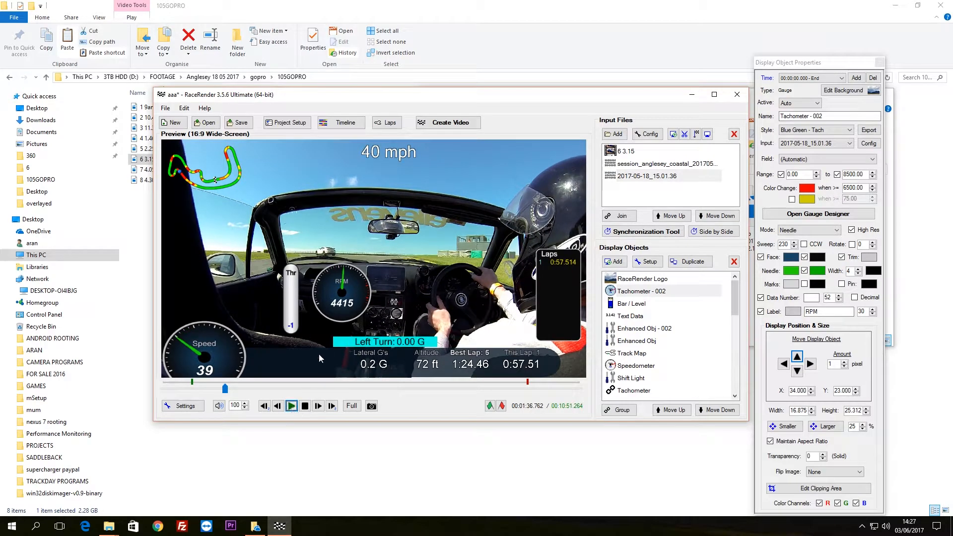
click(291, 406)
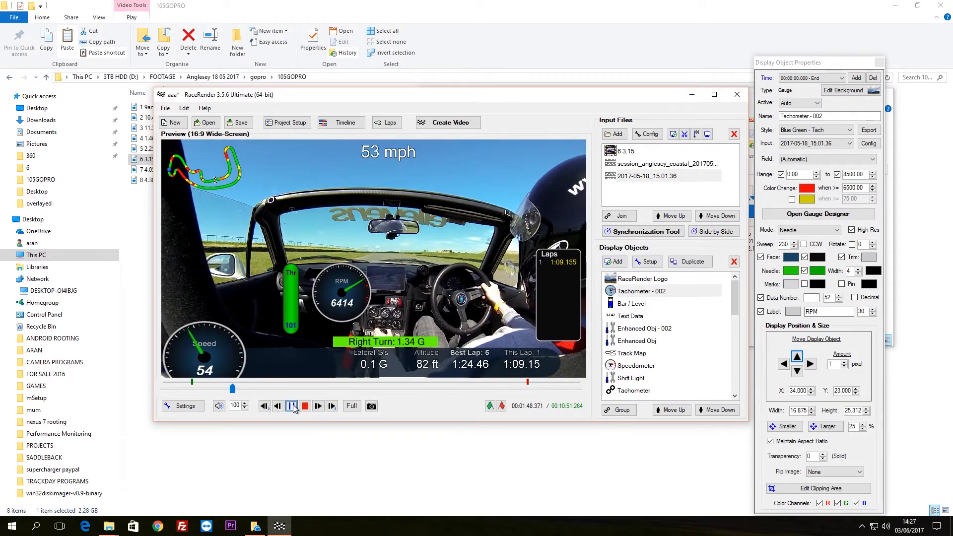
click(292, 406)
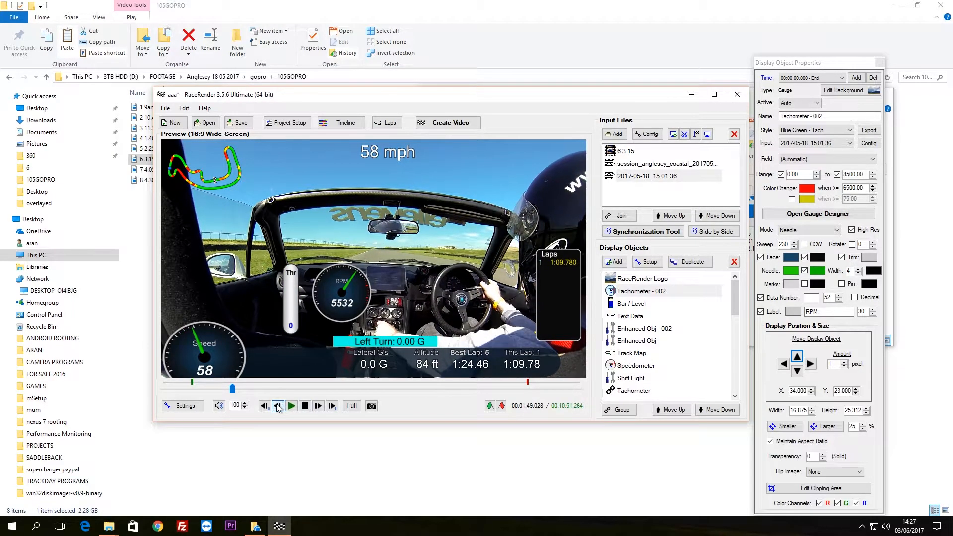
click(278, 407)
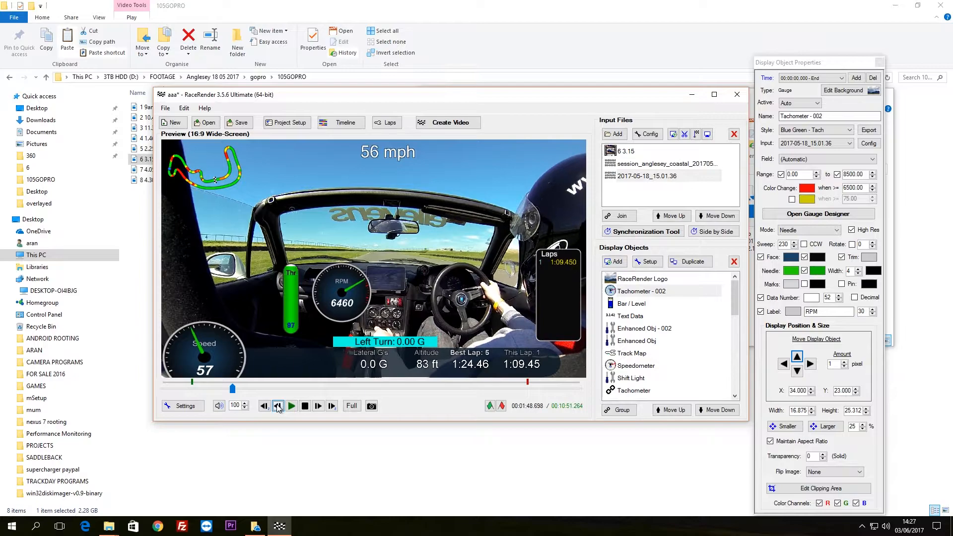
click(279, 406)
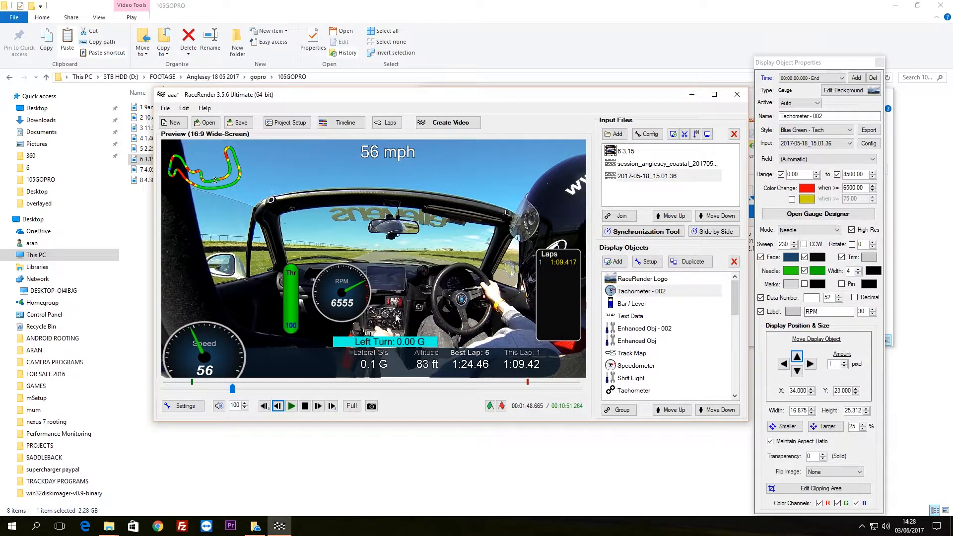
click(278, 406)
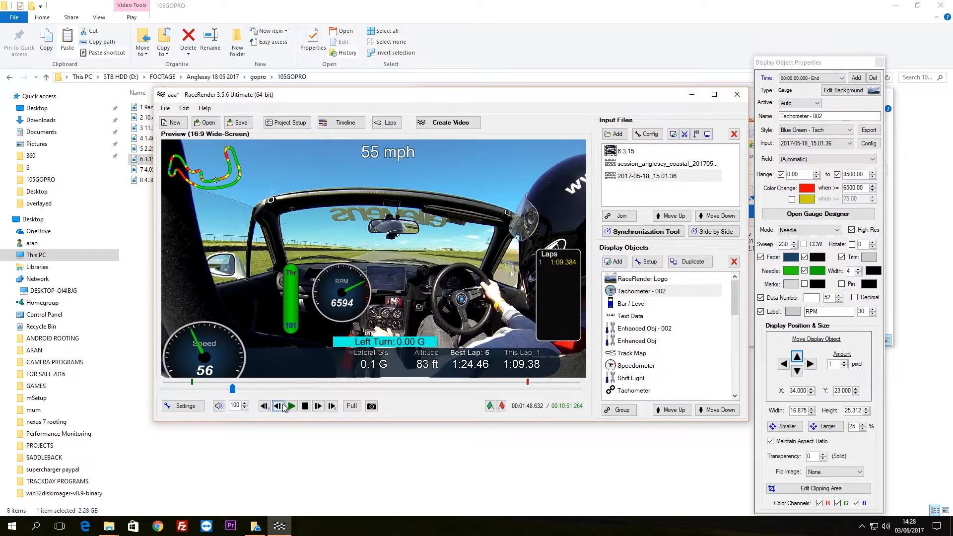
- Compare the frames around 00:01:48.665 and 00:01:48.698 to check the throttle and RPM drop against the driver's gear change
click(318, 407)
click(318, 407)
click(318, 407)
click(279, 406)
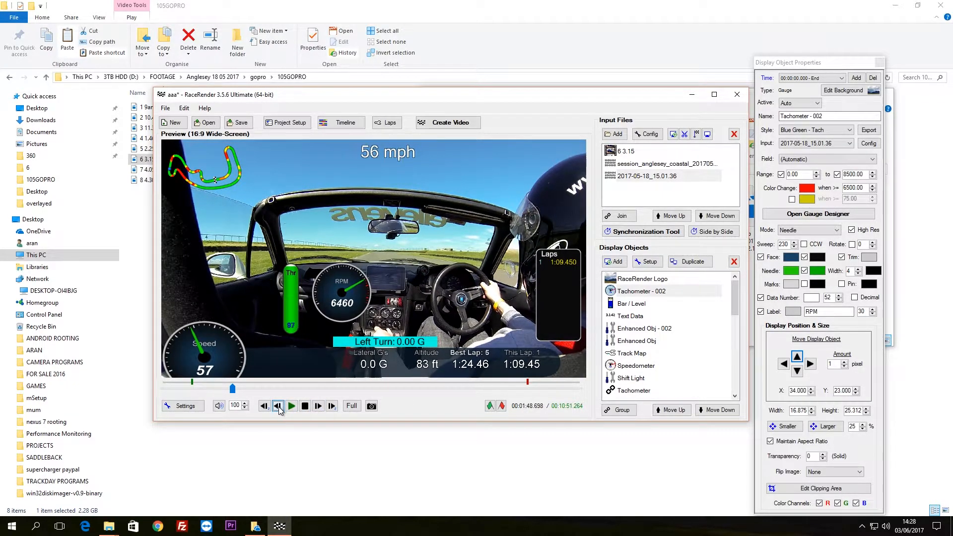
click(278, 406)
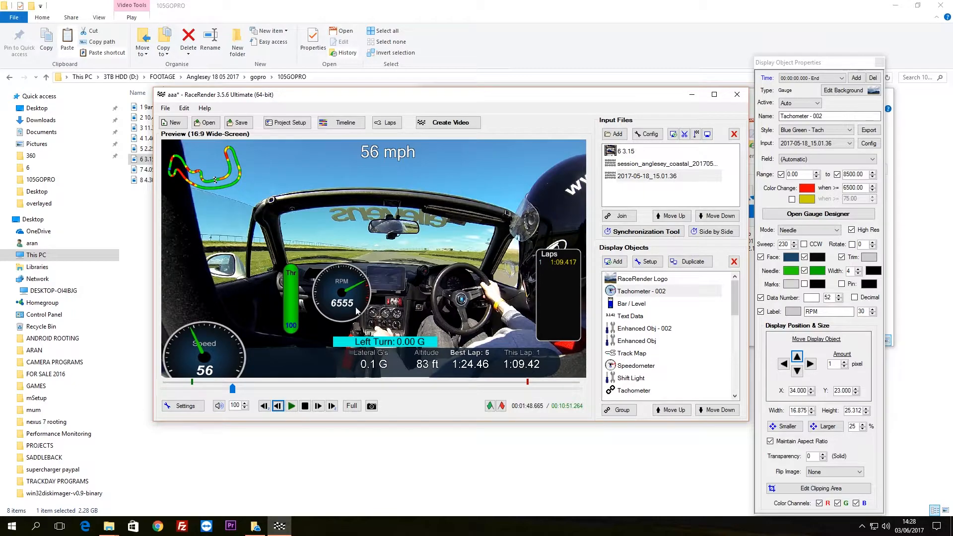
click(318, 407)
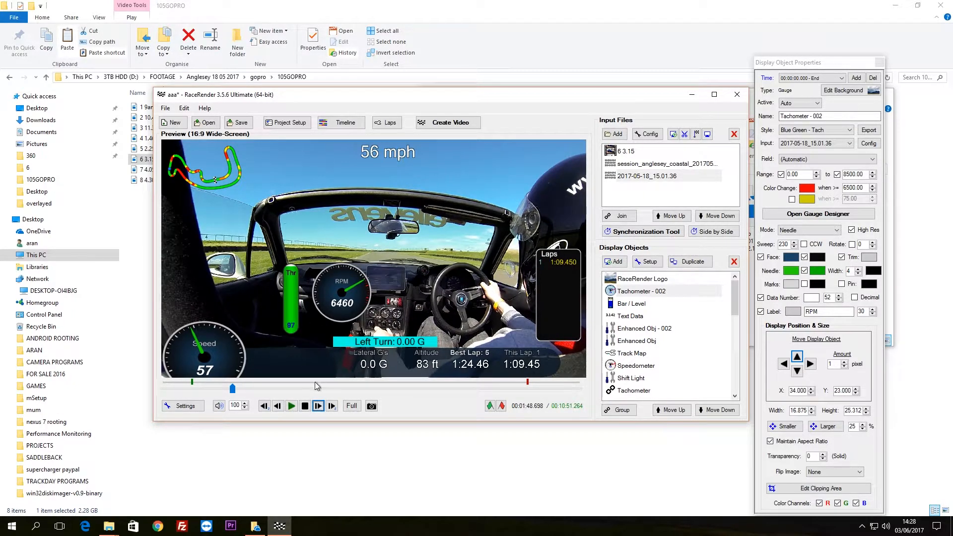
- Recheck the frames around 00:01:48.632 for gauge synchronization and play the preview on to 00:01:51.474
click(278, 407)
click(318, 406)
click(281, 406)
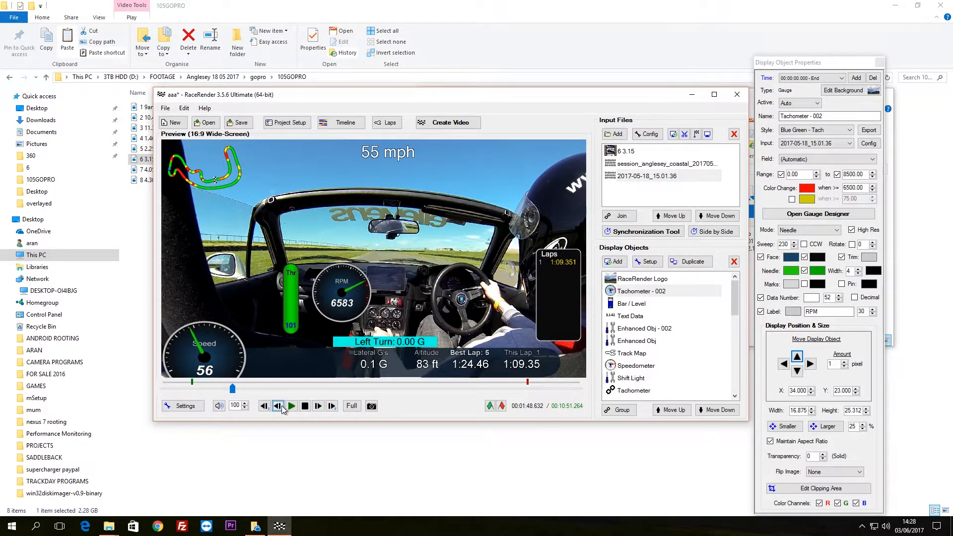
click(278, 407)
click(292, 406)
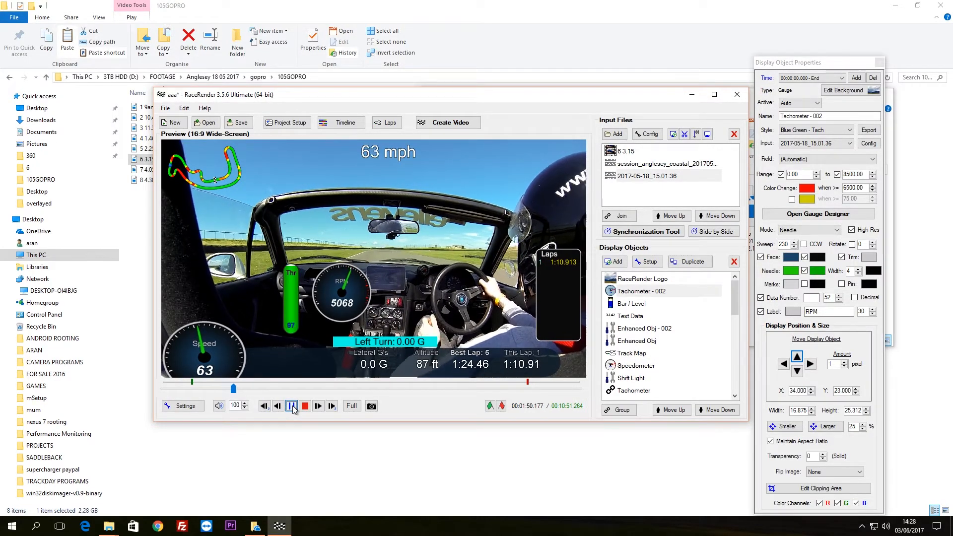
click(292, 406)
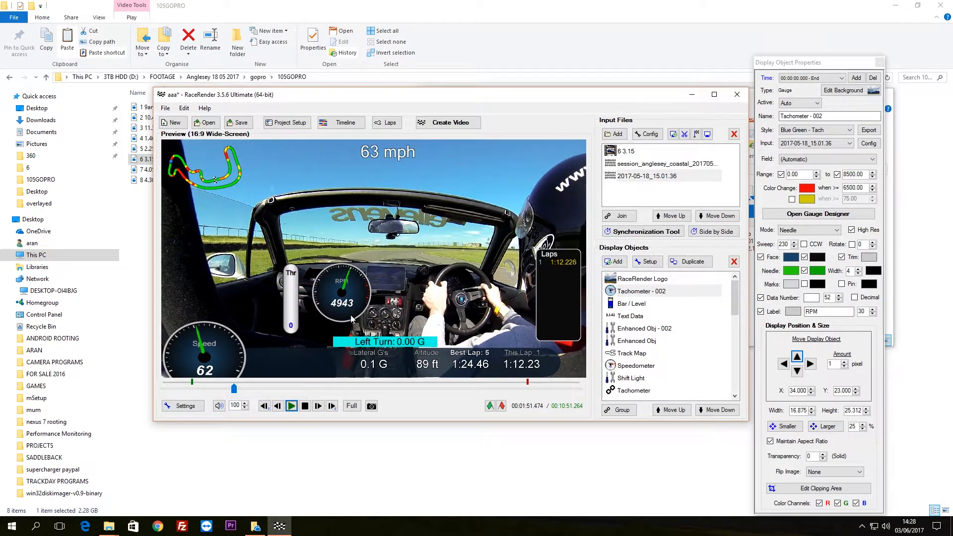
- Move the throttle bar to the video's left edge above the speedometer and place the RPM gauge right beside it at X 8, Y 33
drag(296, 304, 191, 274)
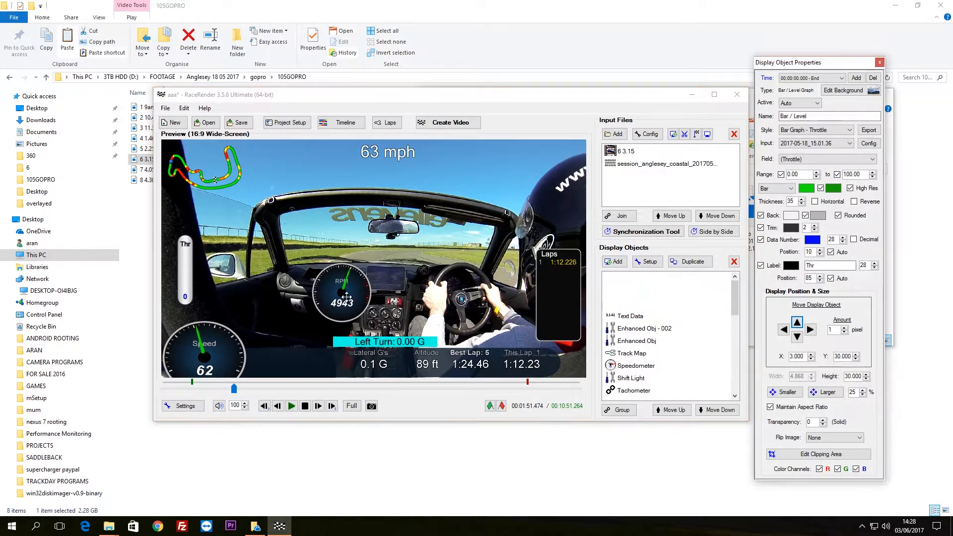
drag(347, 297, 249, 277)
click(182, 274)
drag(182, 274, 177, 274)
drag(244, 275, 231, 277)
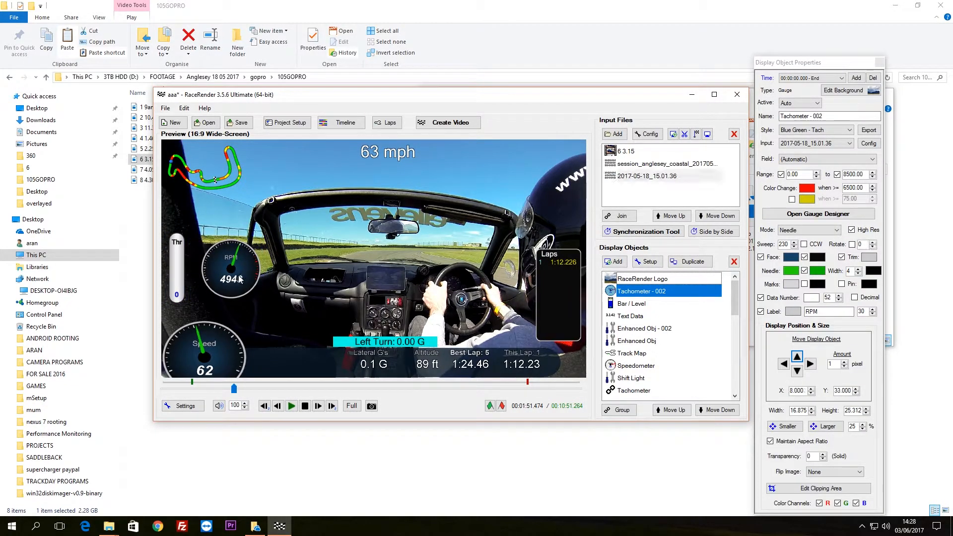
- Add a 44L-style gauge for the 2017-05-18_15.01.36 input file and place it at X 72, Y 69 in the preview
click(639, 199)
click(615, 263)
click(440, 132)
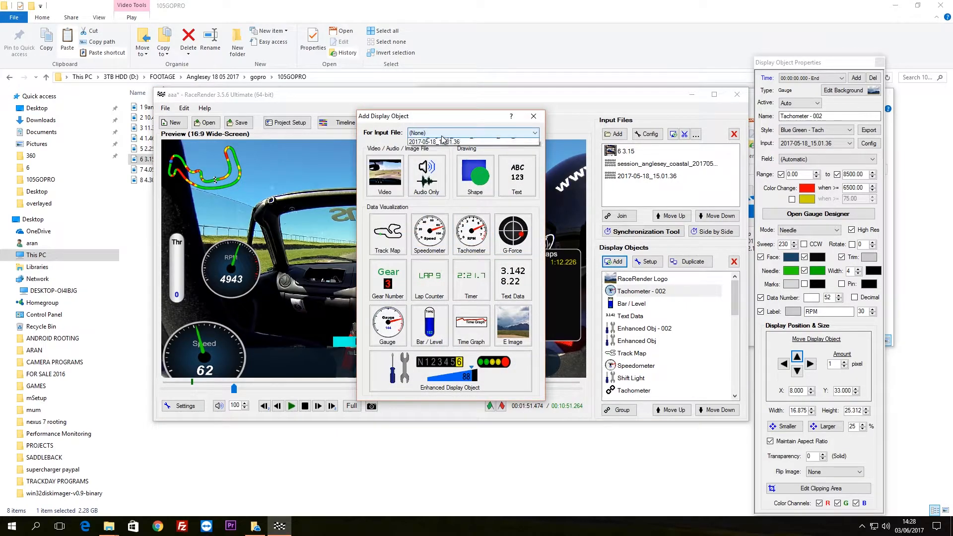
click(433, 164)
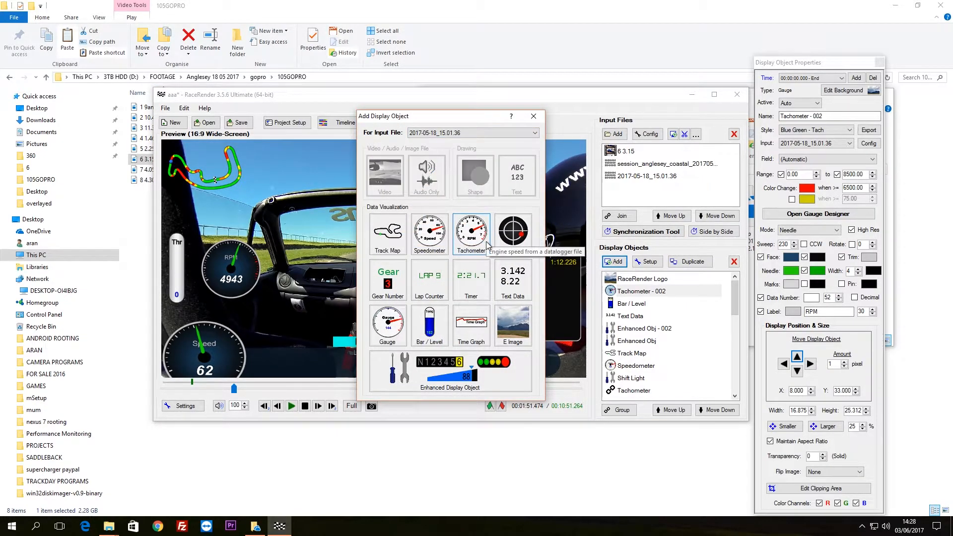
click(403, 324)
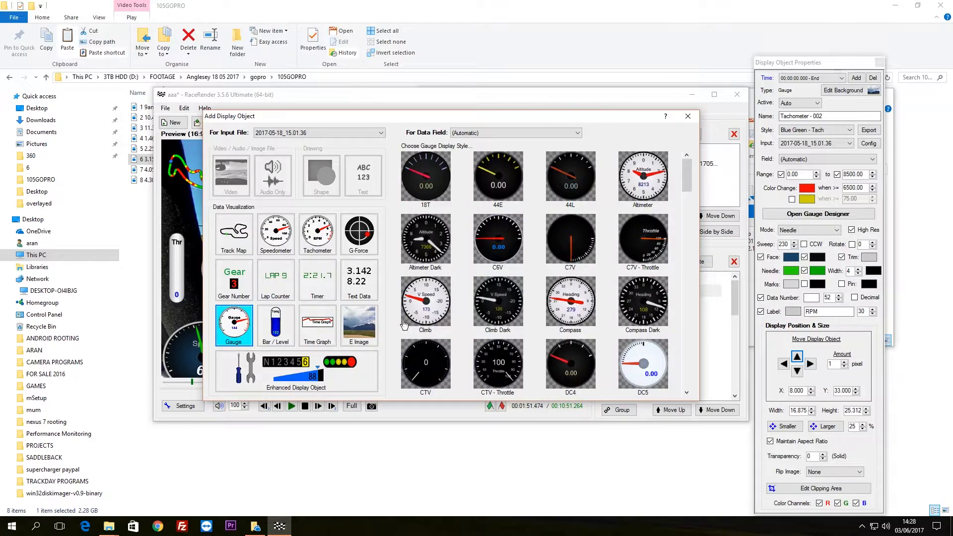
mouse_move(684, 175)
mouse_down()
mouse_move(689, 359)
mouse_move(678, 328)
mouse_move(685, 164)
mouse_up()
click(570, 177)
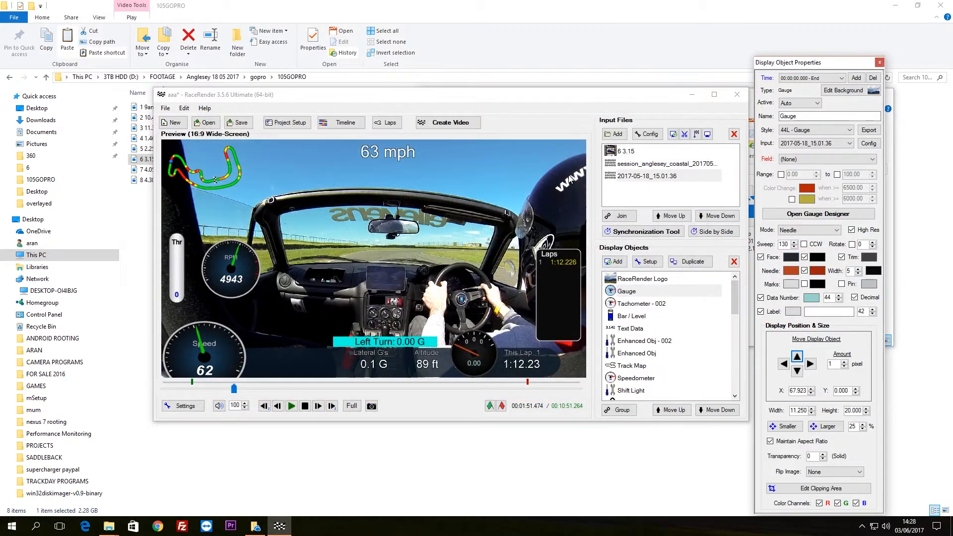
drag(486, 360, 505, 194)
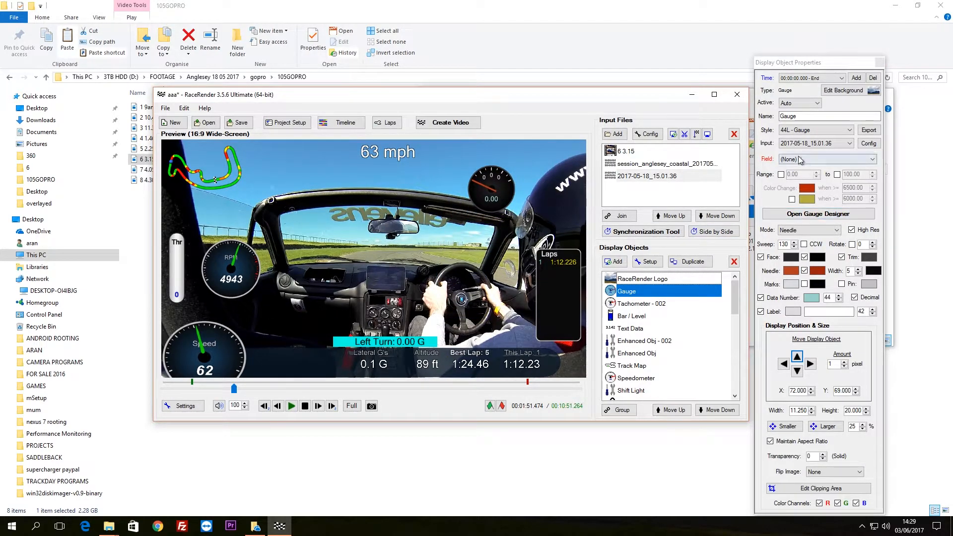
- Set the new gauge's data field to MAP and scrub through the footage to check its reading
click(810, 147)
click(807, 161)
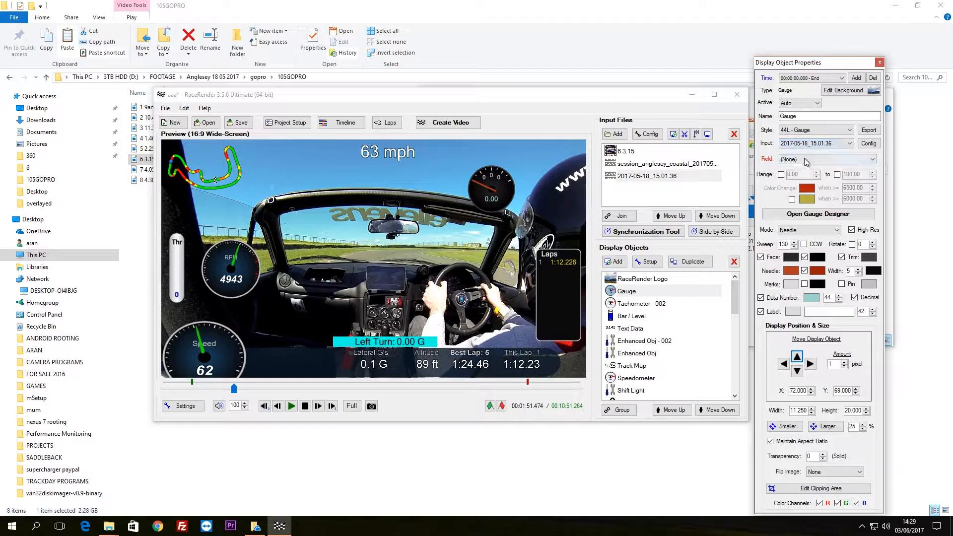
click(820, 160)
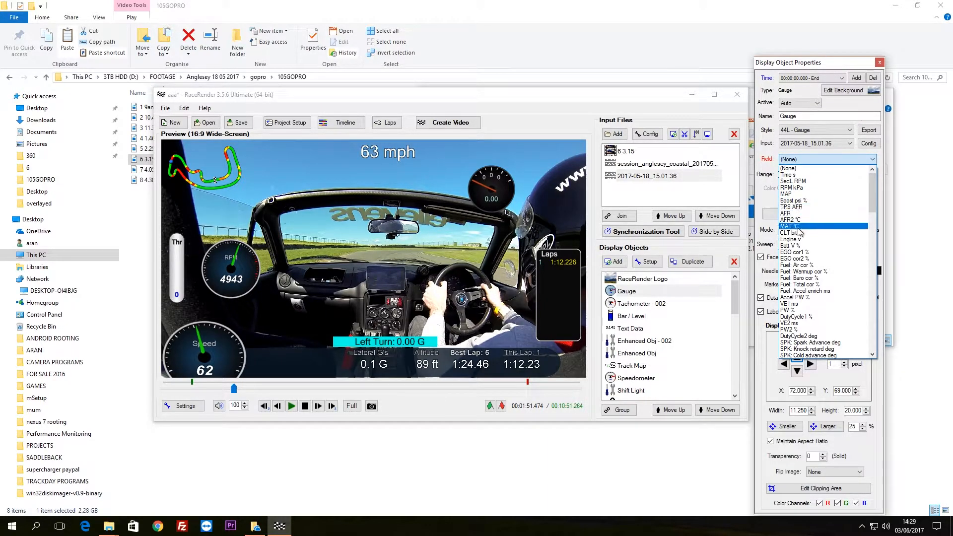
click(790, 195)
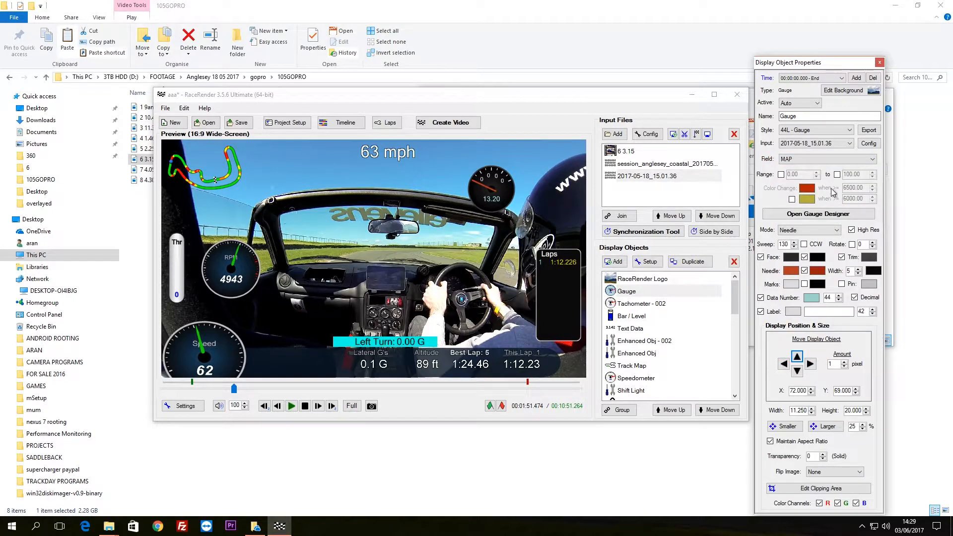
drag(232, 395, 236, 395)
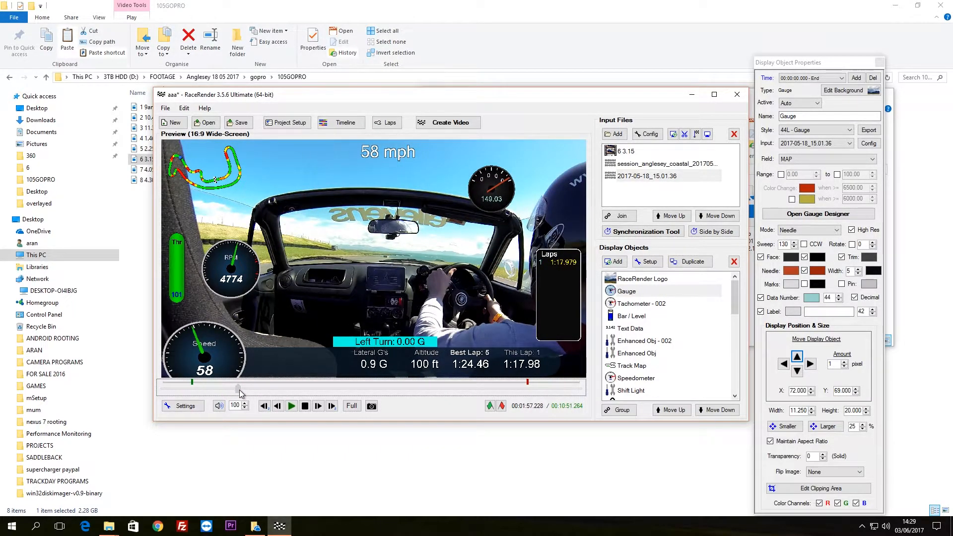
drag(239, 391, 237, 389)
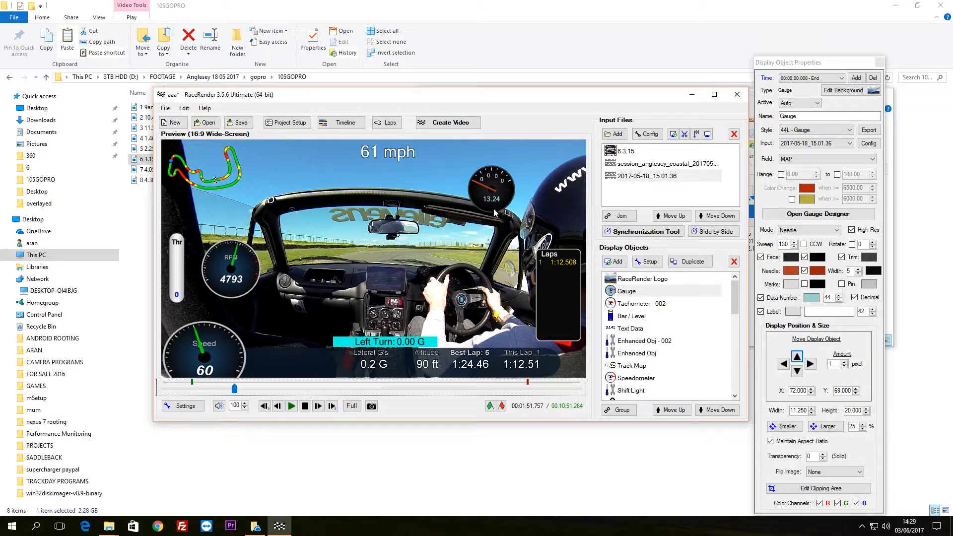
click(502, 193)
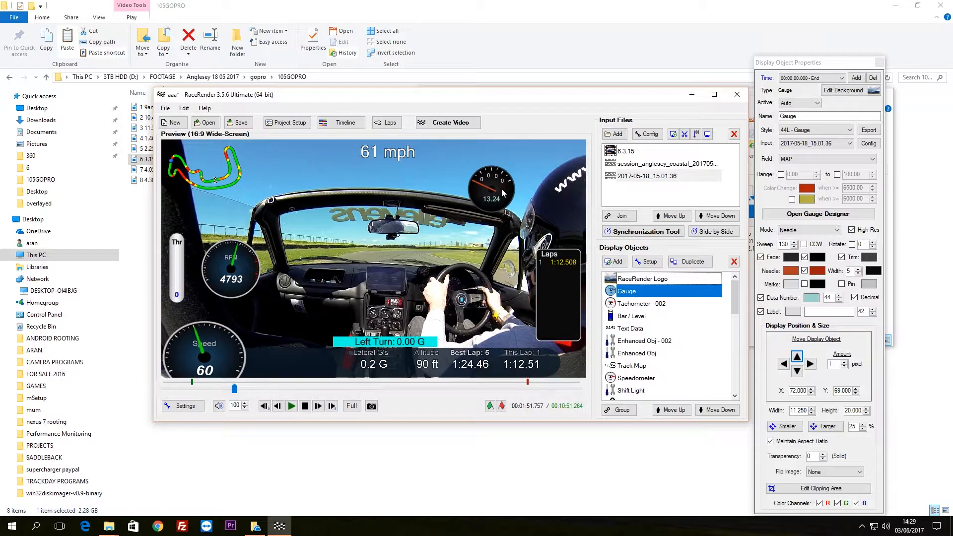
- Open the configuration of the 2017-05-18_15.01.36 input file and name its first calculated field BOOOOOOOOOST PSI
click(880, 63)
click(639, 199)
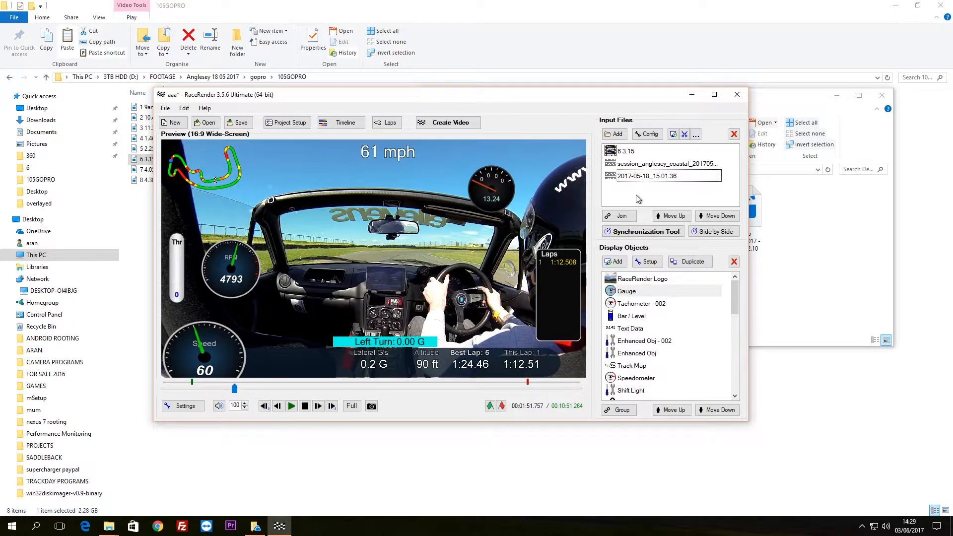
click(636, 181)
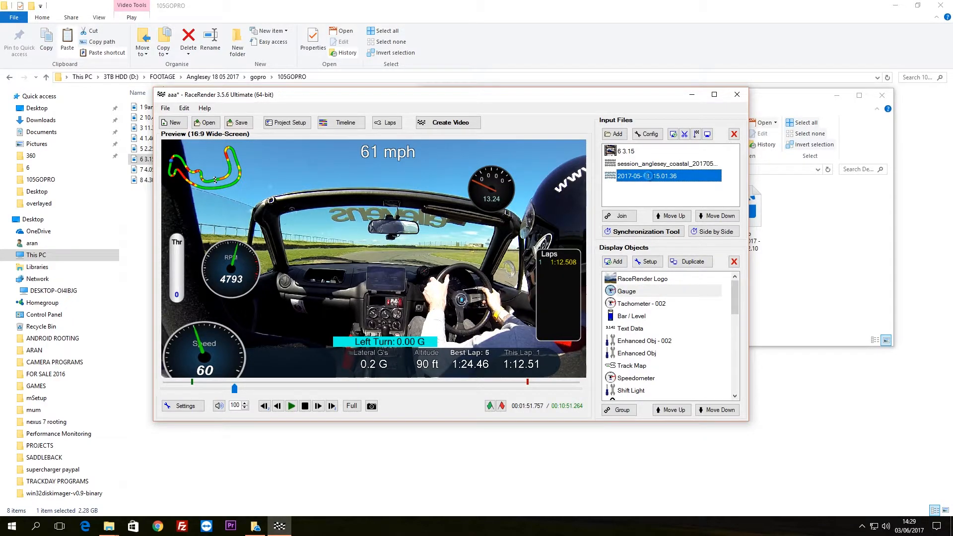
double_click(648, 176)
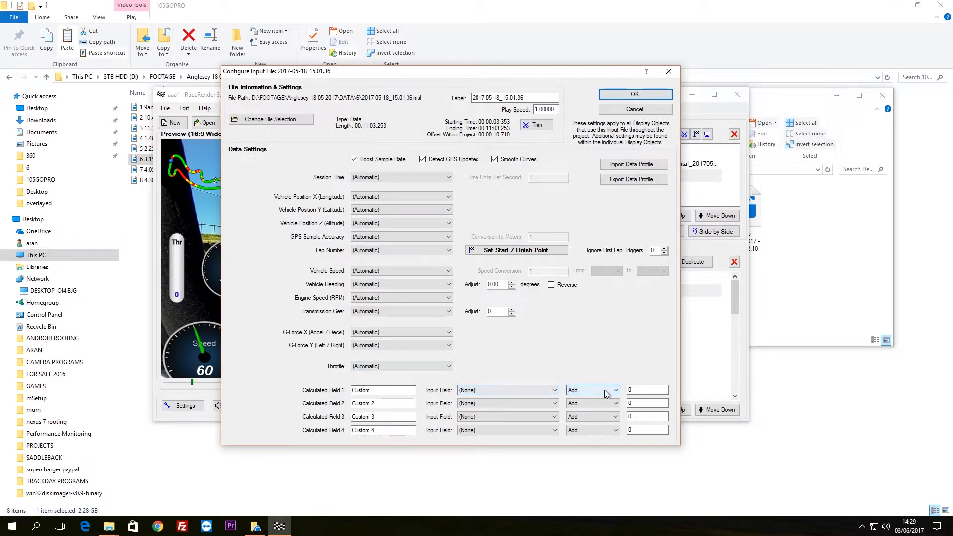
drag(399, 390, 255, 391)
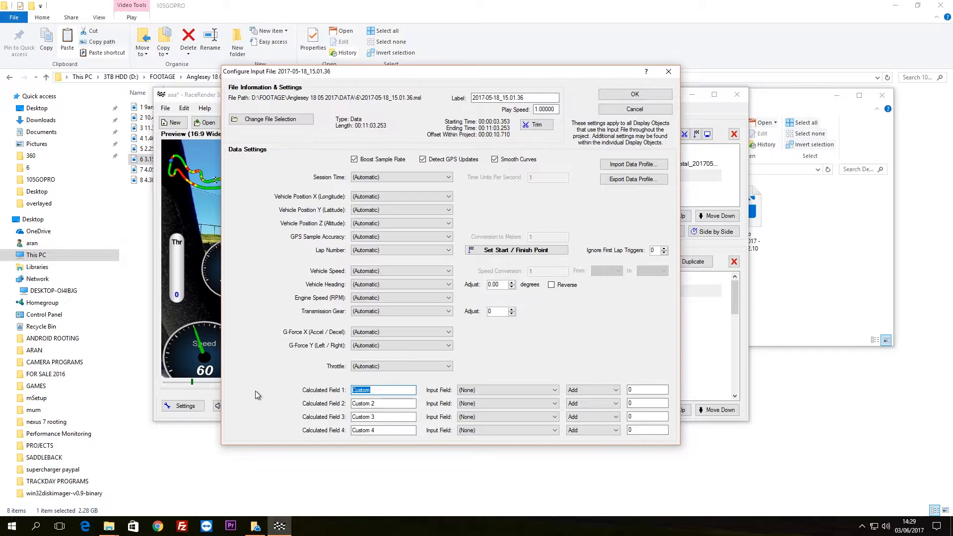
text(BOOOOOOOOOST PSI)
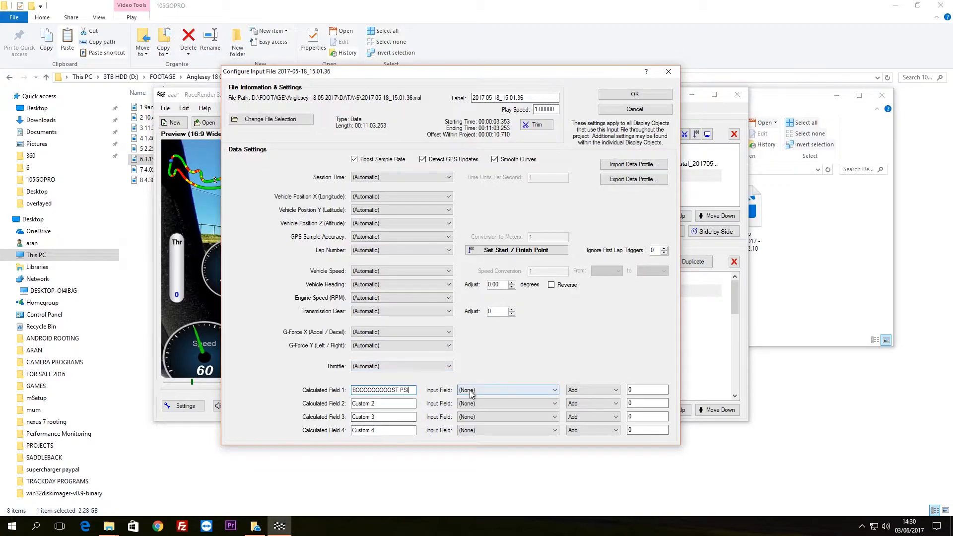
- Base the first calculated field on the MAP input field with the kPa --> PSI conversion
click(520, 396)
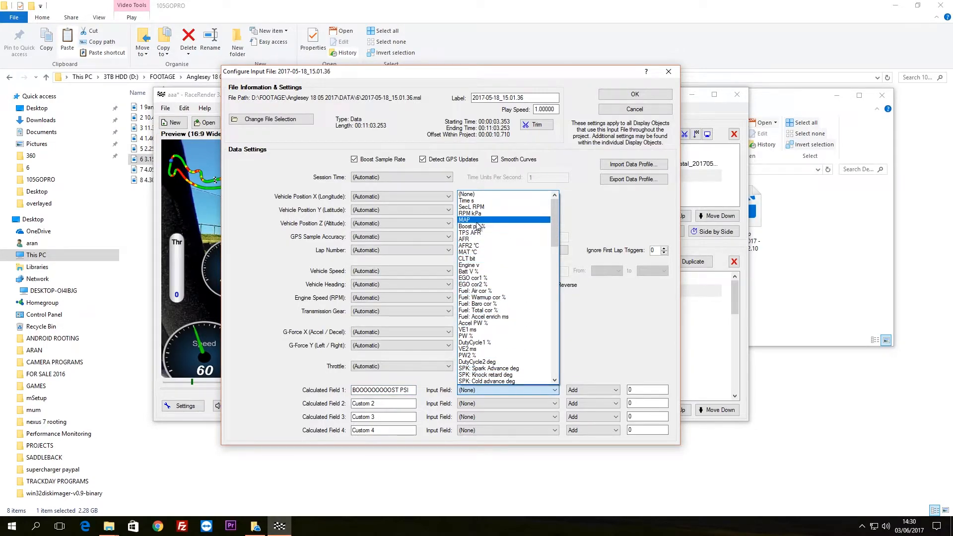
click(468, 222)
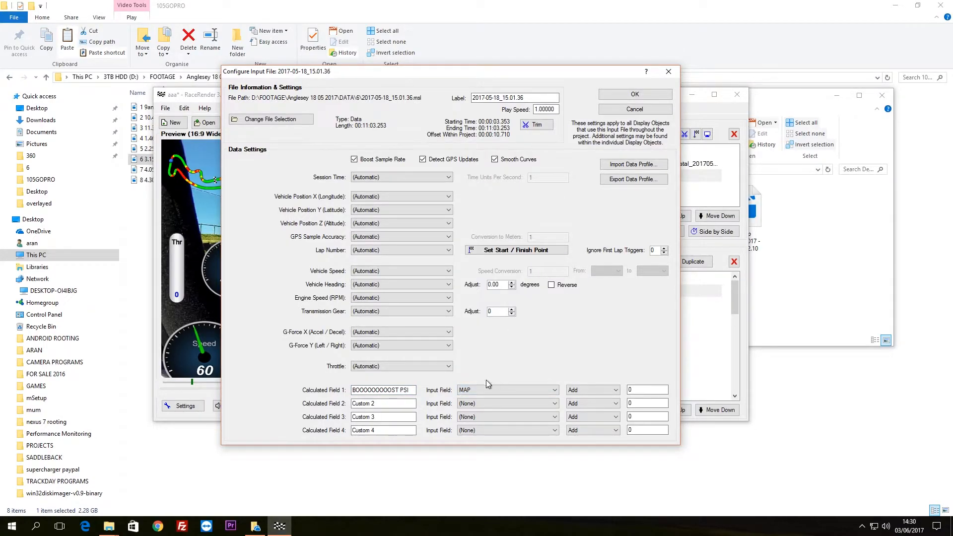
click(596, 390)
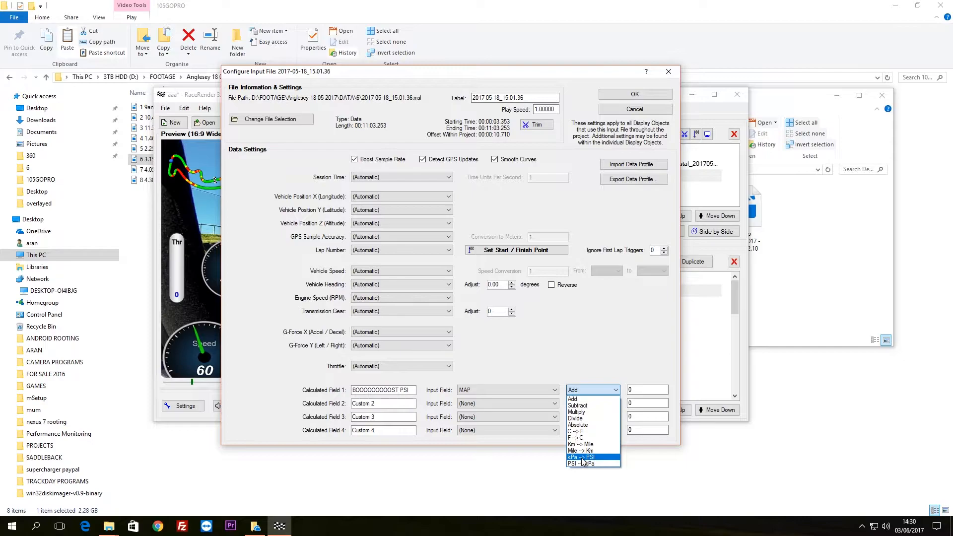
click(586, 458)
click(639, 390)
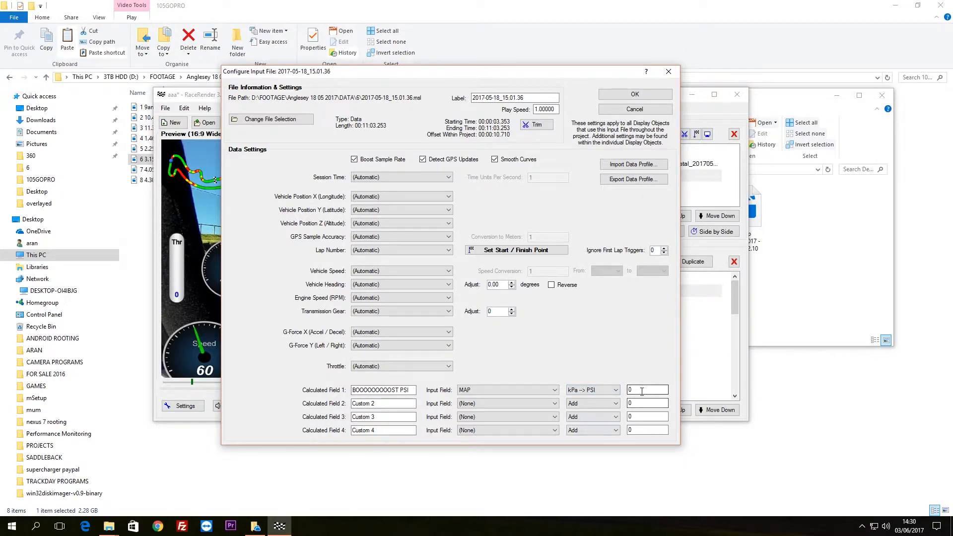
- Switch to the TRACKDAY PROGRAMS folder, open the KPA TO PSI CONVERSION text file and copy the value -14.5037738
click(109, 525)
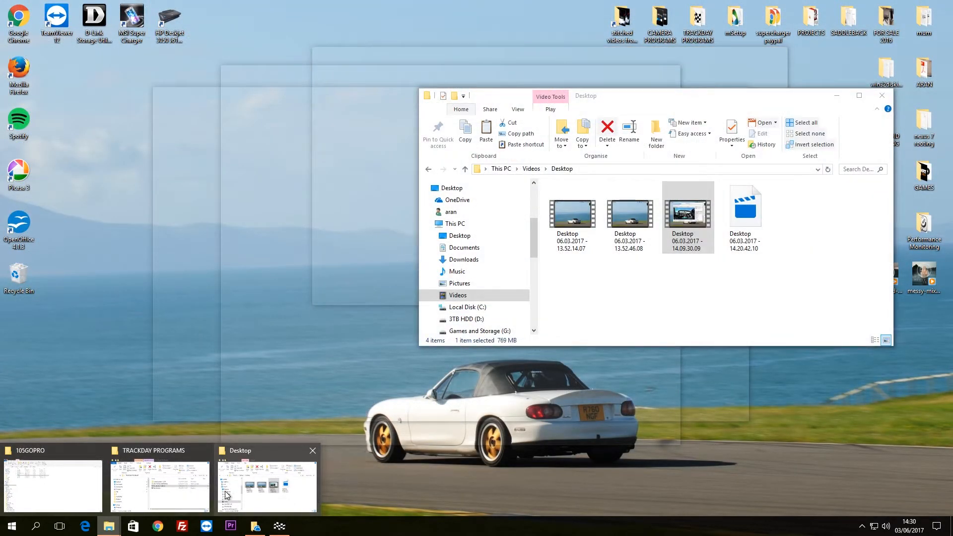
click(204, 478)
double_click(541, 168)
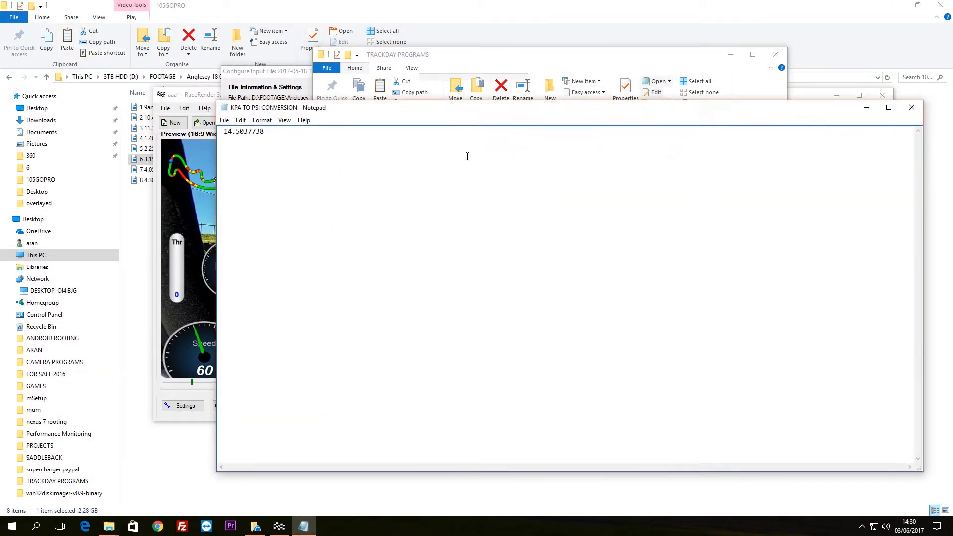
drag(266, 132, 220, 131)
right_click(255, 132)
click(275, 164)
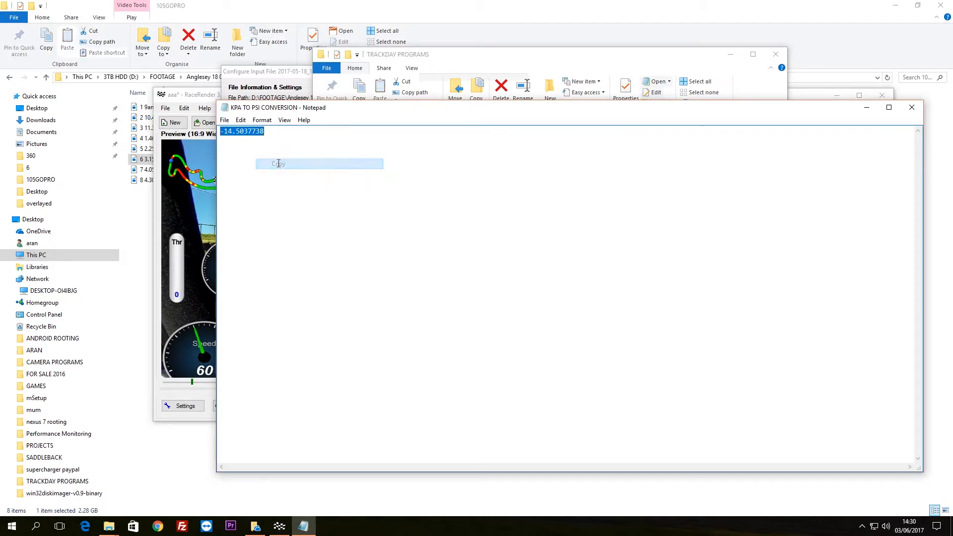
- Return to RaceRender, set the first calculated field's offset to -14.5037738 and accept the input file configuration
click(279, 526)
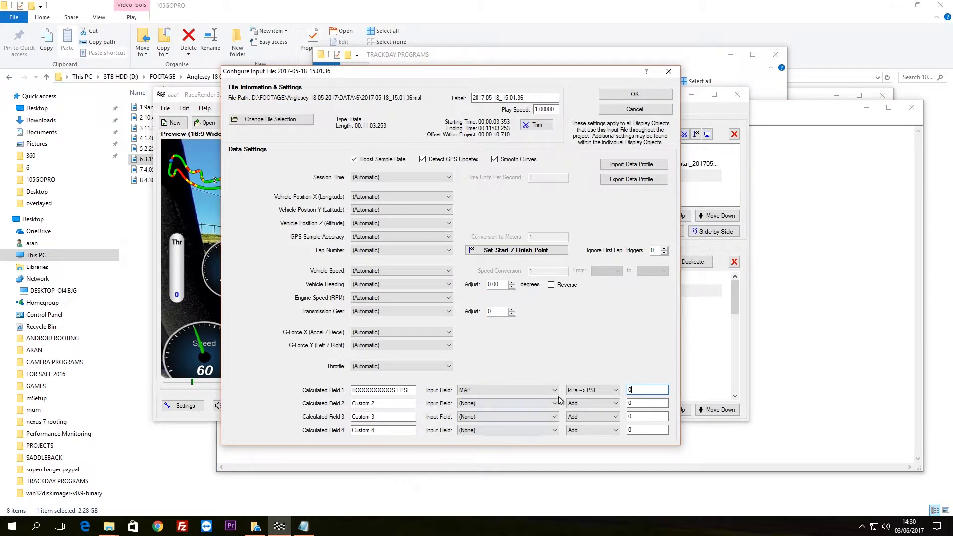
double_click(648, 389)
key(ctrl+v)
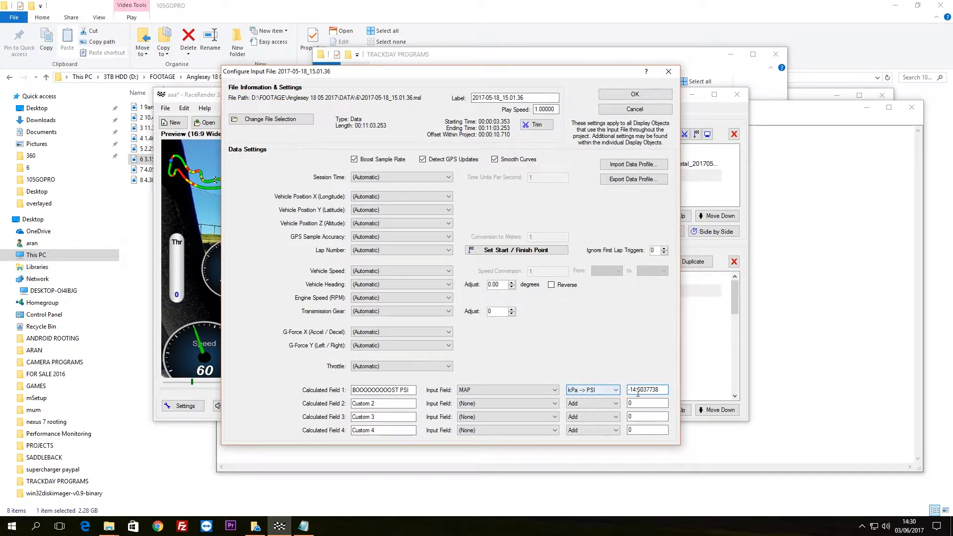
click(635, 94)
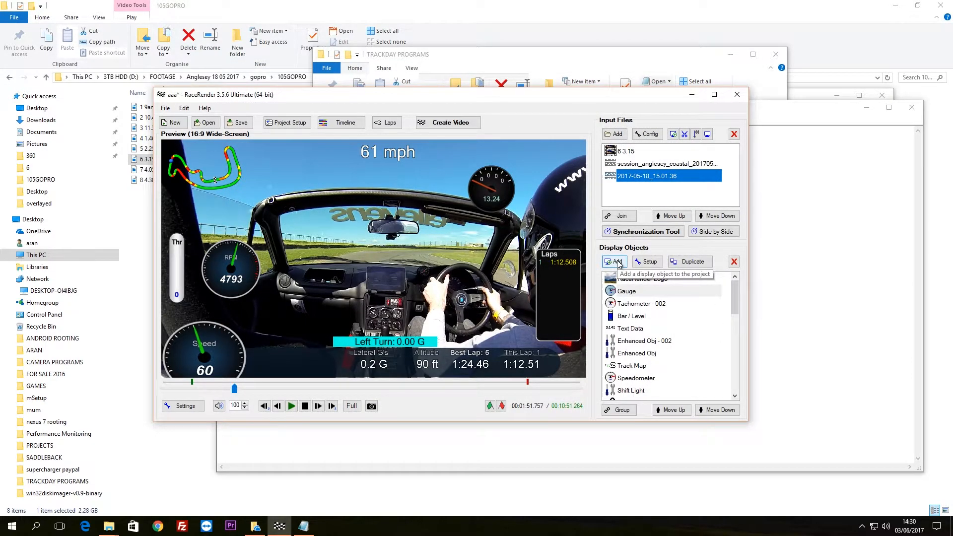
- Set the gauge's data field to BOOOOOOOOOST PSI and scrub through the footage to check its reading
mouse_move(493, 189)
mouse_down()
mouse_move(436, 218)
mouse_move(497, 187)
mouse_up()
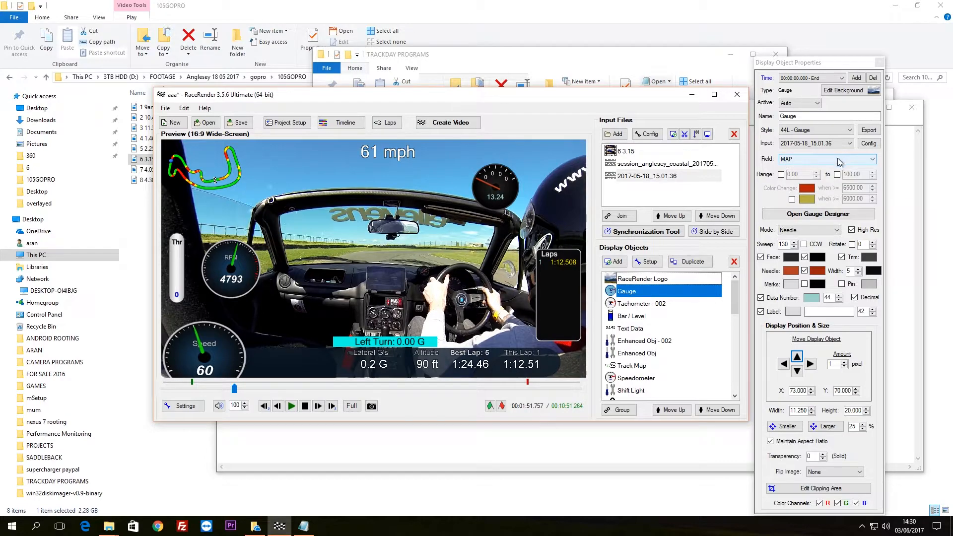
click(790, 163)
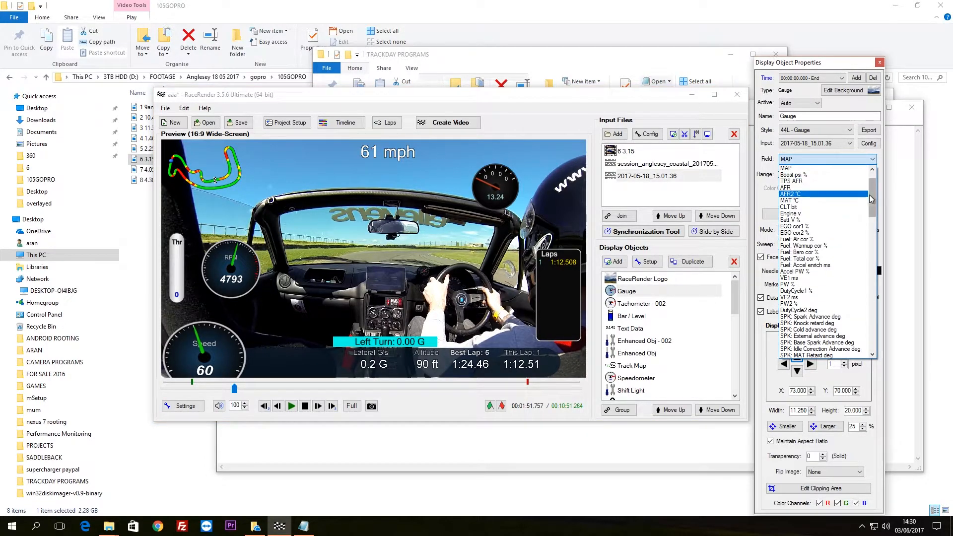
drag(872, 199, 869, 320)
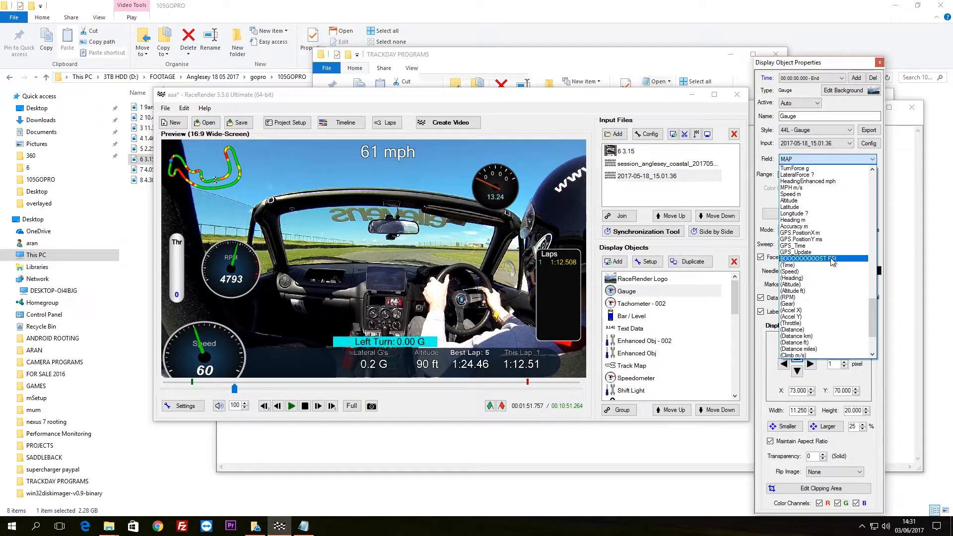
click(820, 259)
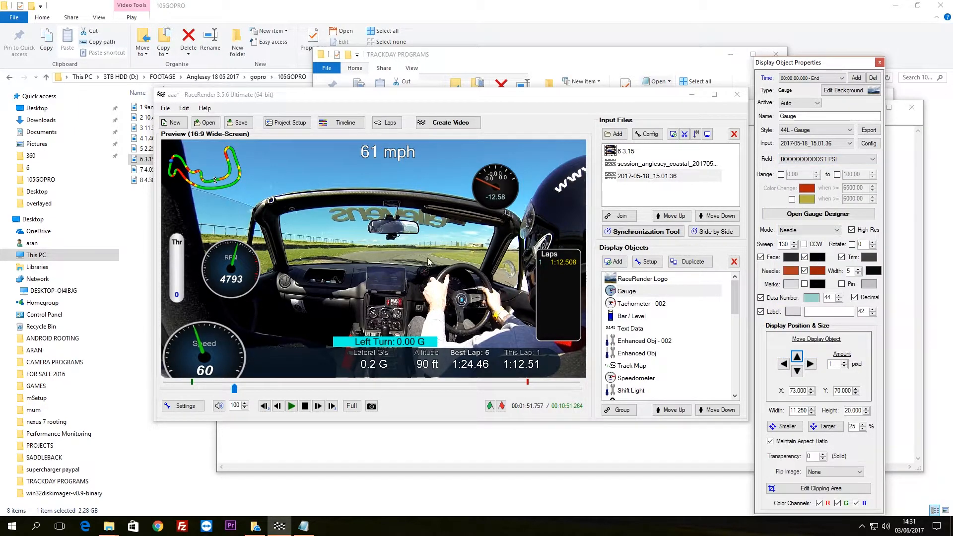
drag(229, 396, 224, 393)
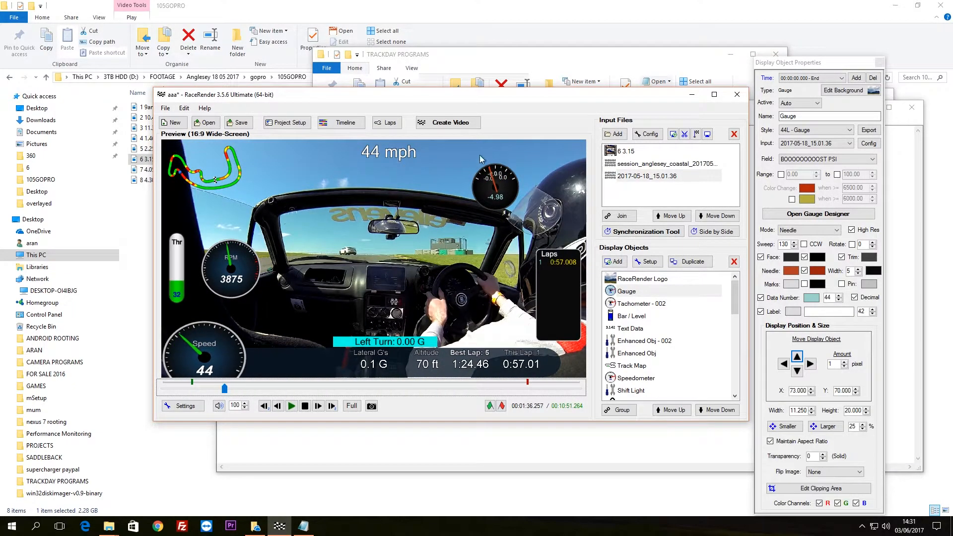
drag(226, 393, 227, 388)
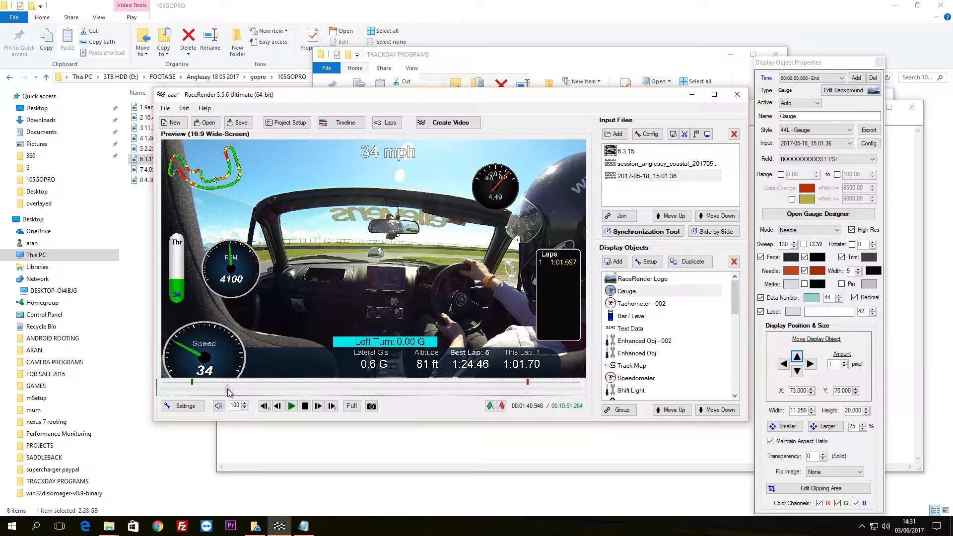
- Enlarge the boost gauge three times by 25%, move it to the preview's centre at X 38, Y 26, and play the footage
click(495, 193)
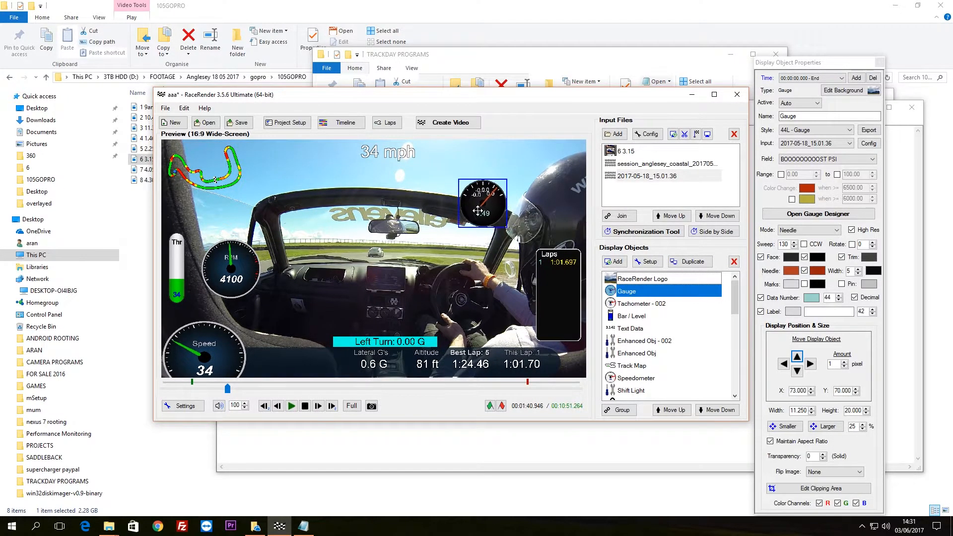
click(825, 427)
click(825, 427)
click(825, 427)
drag(450, 231, 369, 271)
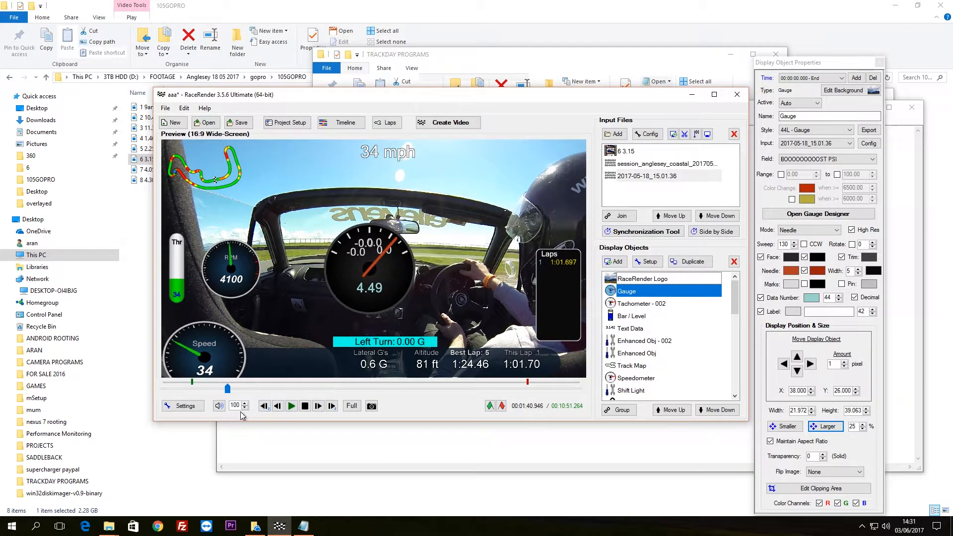
click(292, 406)
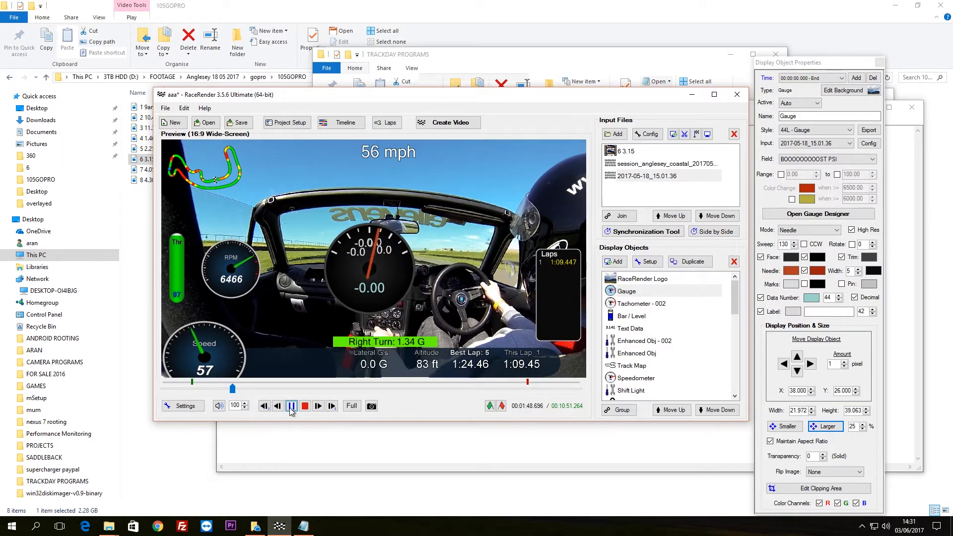
- Turn off the boost gauge's decimal display and play the footage to check its reading
click(291, 406)
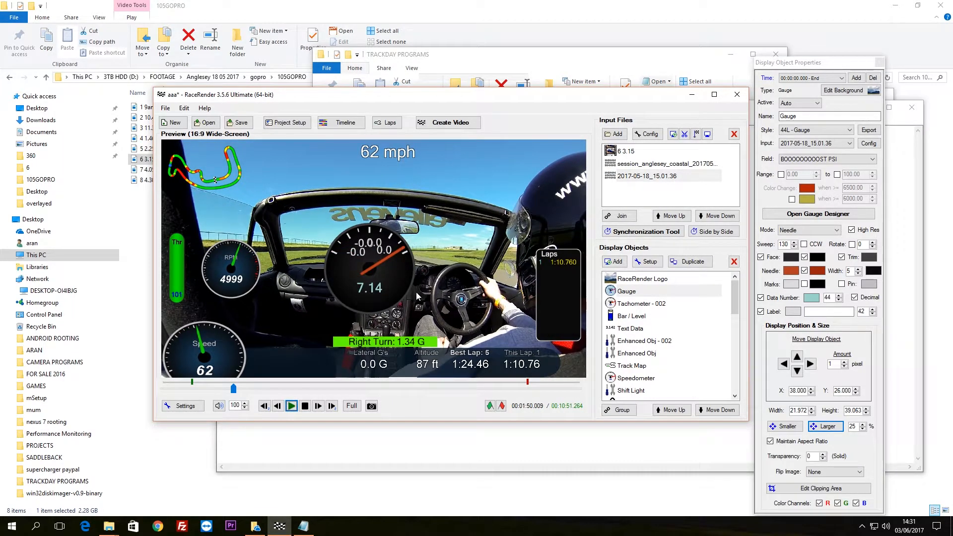
click(855, 298)
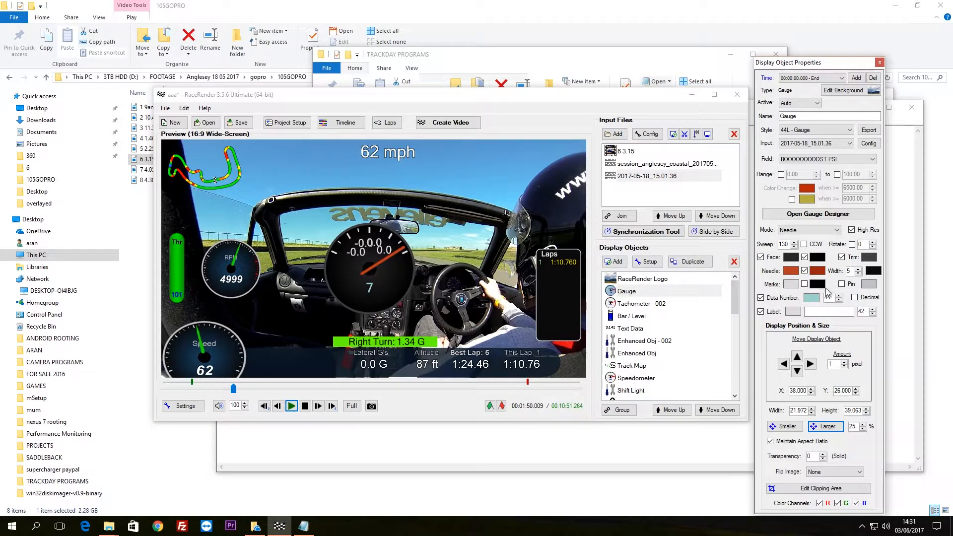
click(292, 406)
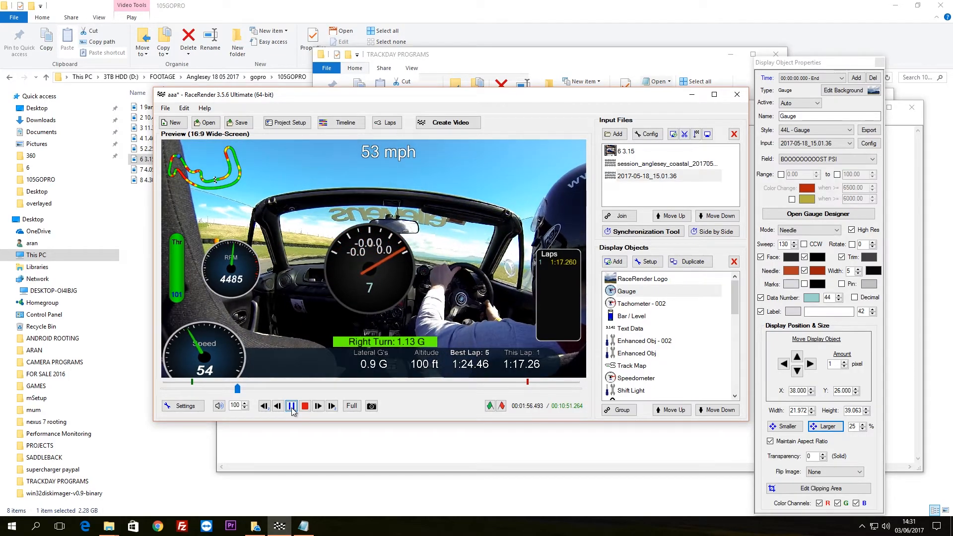
click(292, 407)
- Move the boost gauge to X 50, Y 25 and set its label text to BOOST
drag(376, 260, 428, 260)
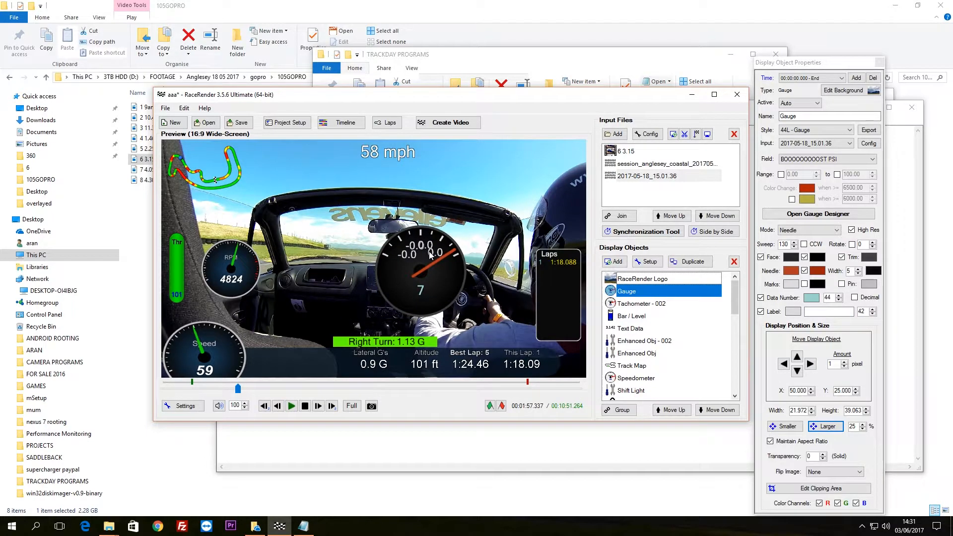
click(757, 297)
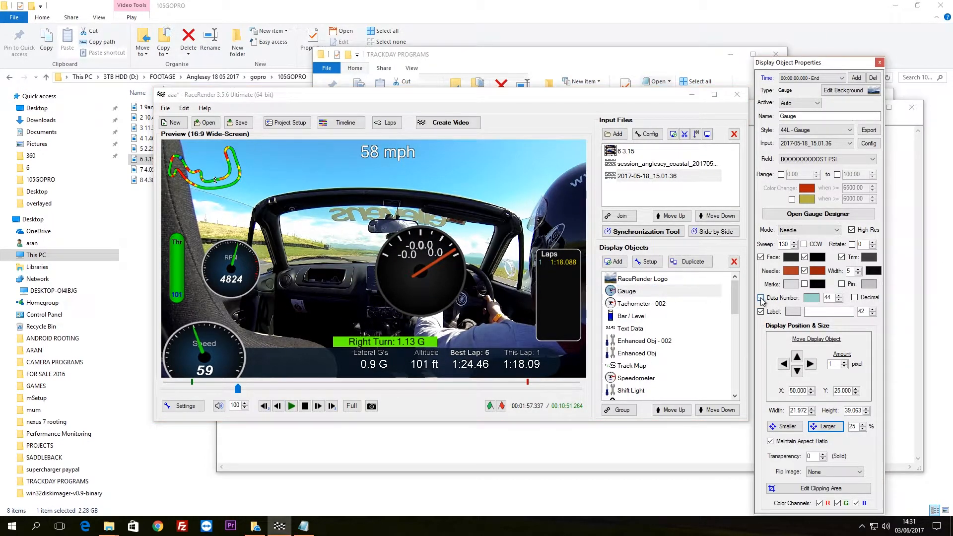
click(760, 312)
text(BOOST)
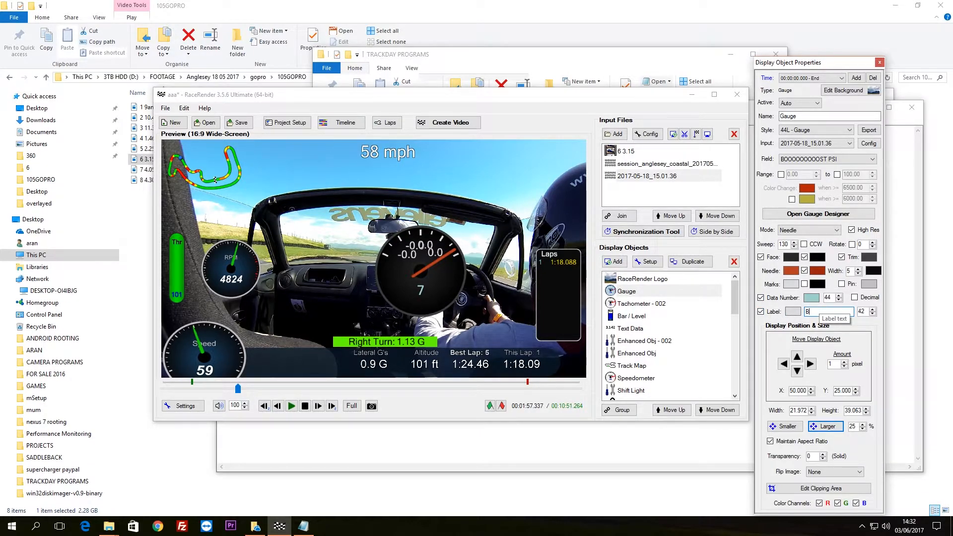
click(760, 312)
click(760, 312)
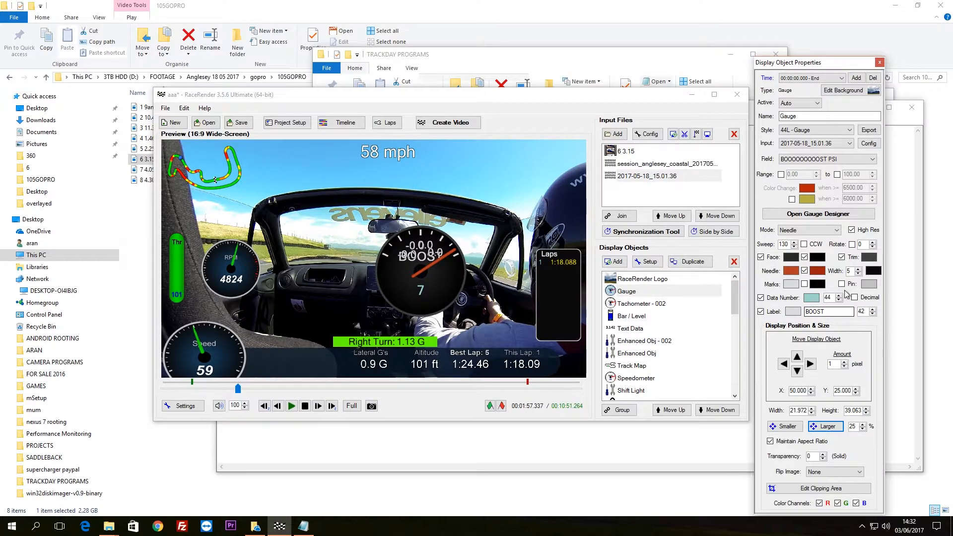
- Look through the boost gauge's designer settings and background image options, and close both
click(814, 218)
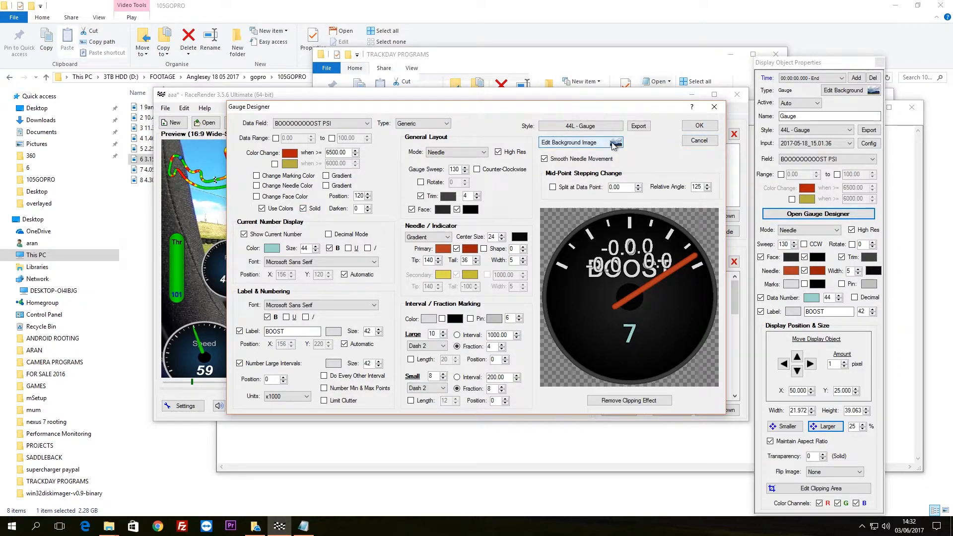
click(588, 143)
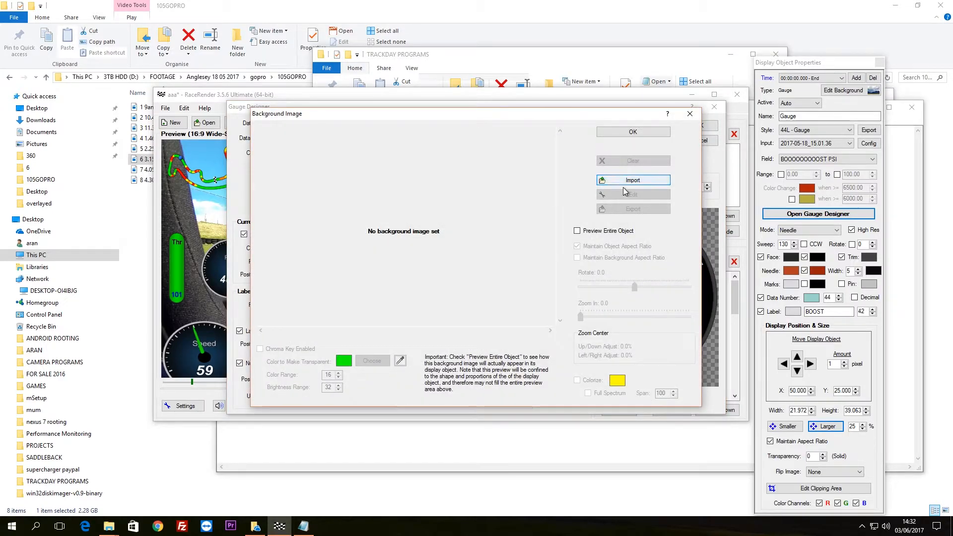
click(689, 115)
click(700, 140)
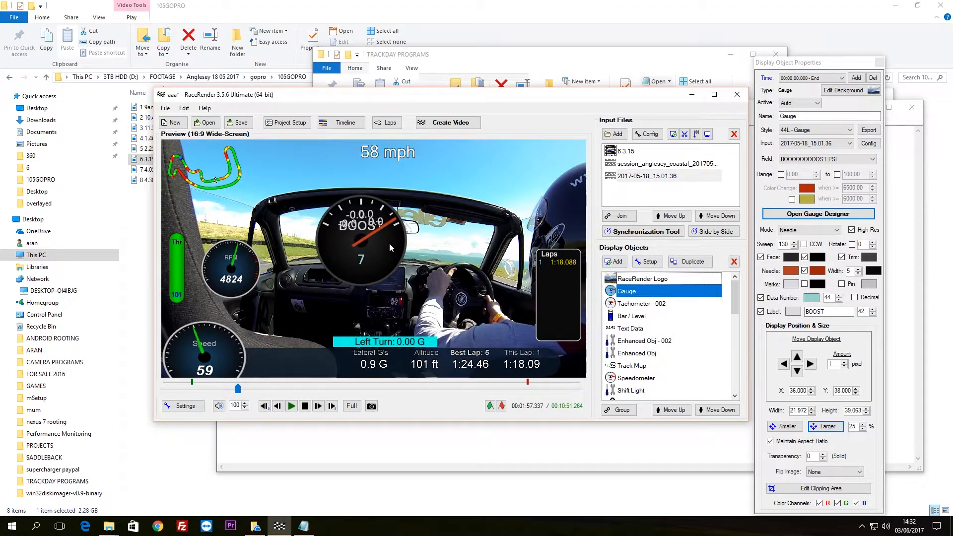
- Close the gauge's properties and delete the Gauge display object from the project
click(879, 62)
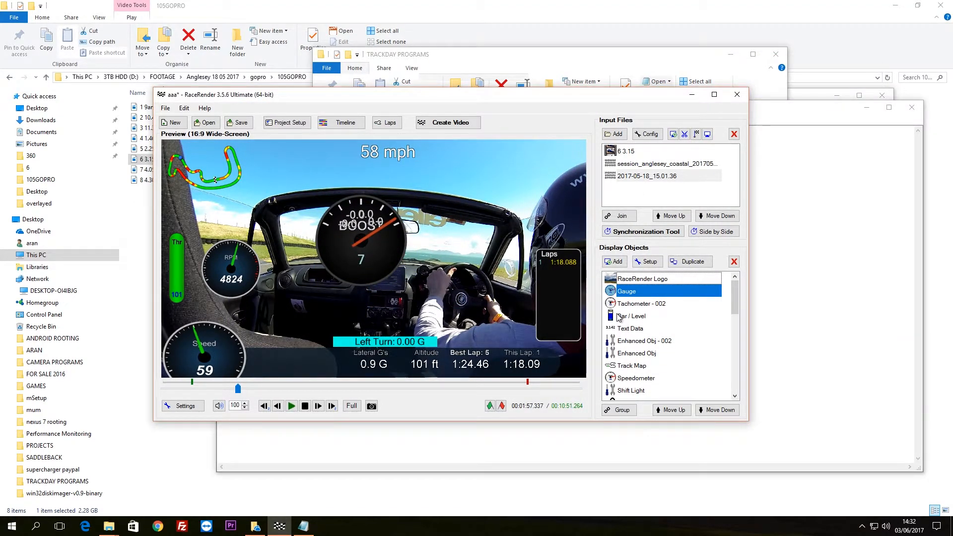
click(628, 295)
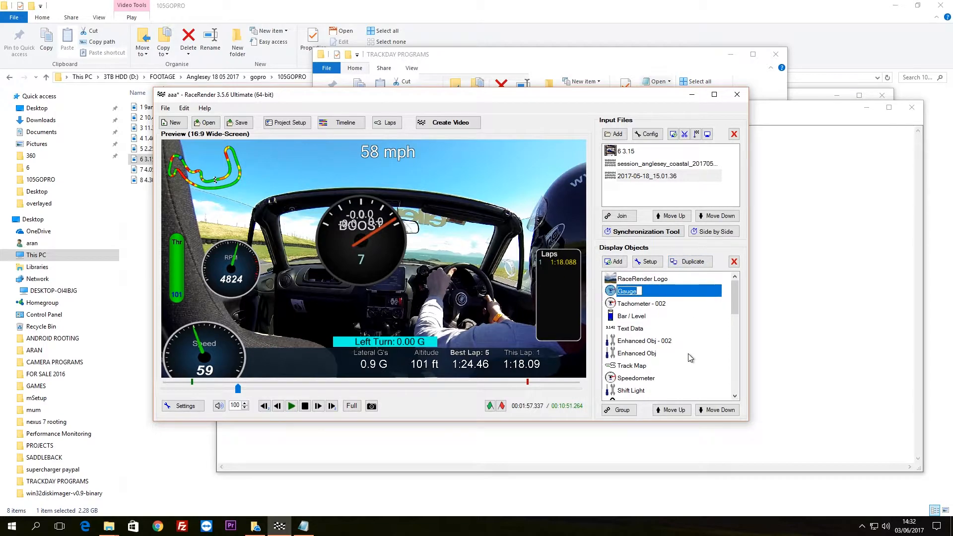
click(638, 303)
click(637, 291)
click(734, 261)
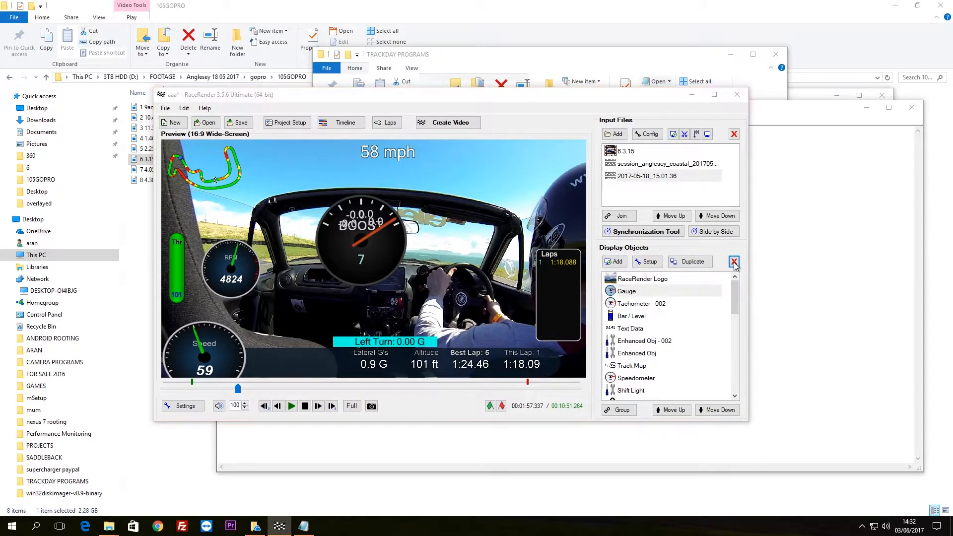
click(479, 297)
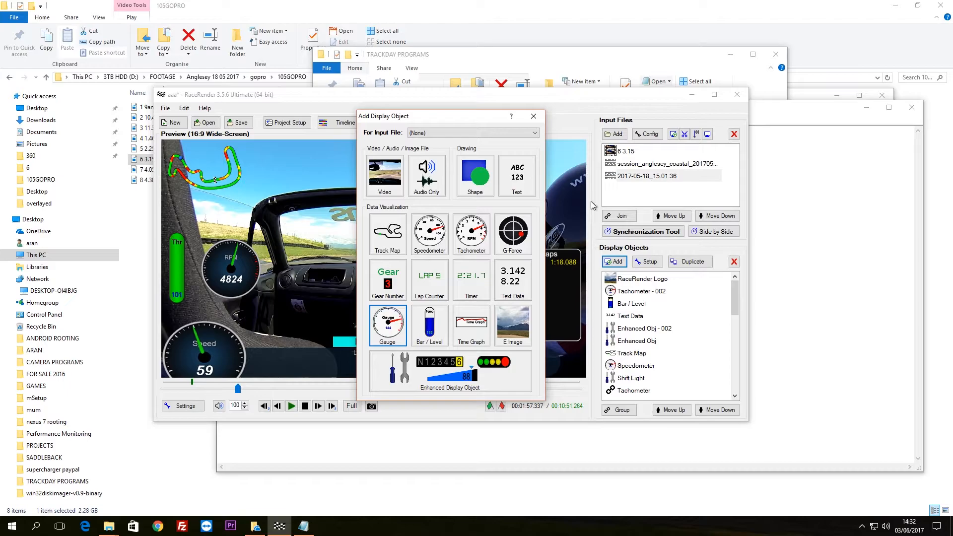
- Add a Text Data display object for input file 2017-05-18_15.01.36 and set its field to BOOOOOOOOOST PSI
click(507, 135)
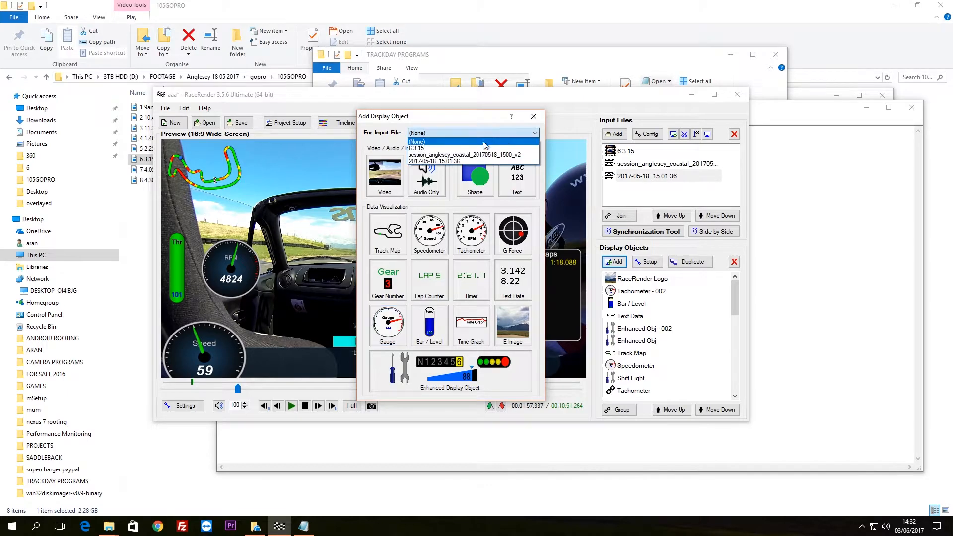
click(445, 160)
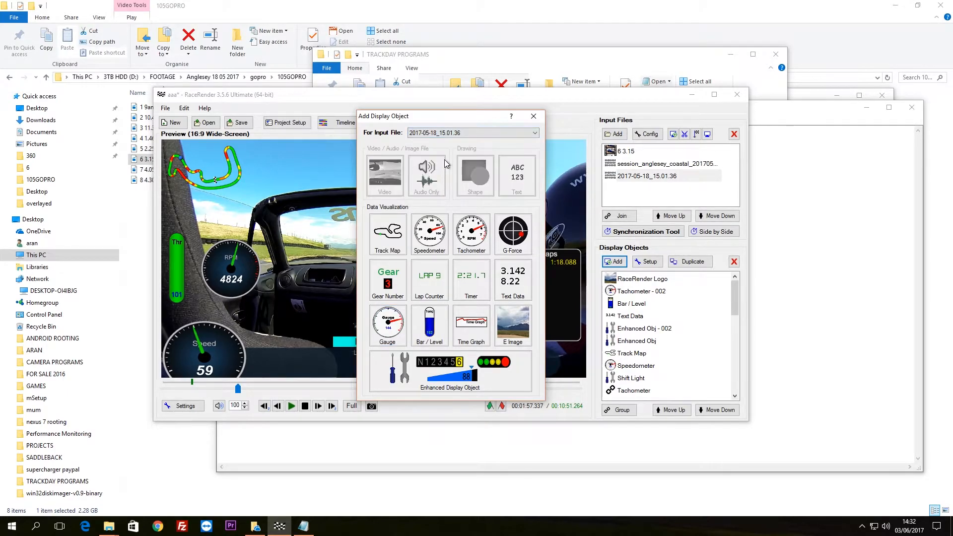
click(511, 279)
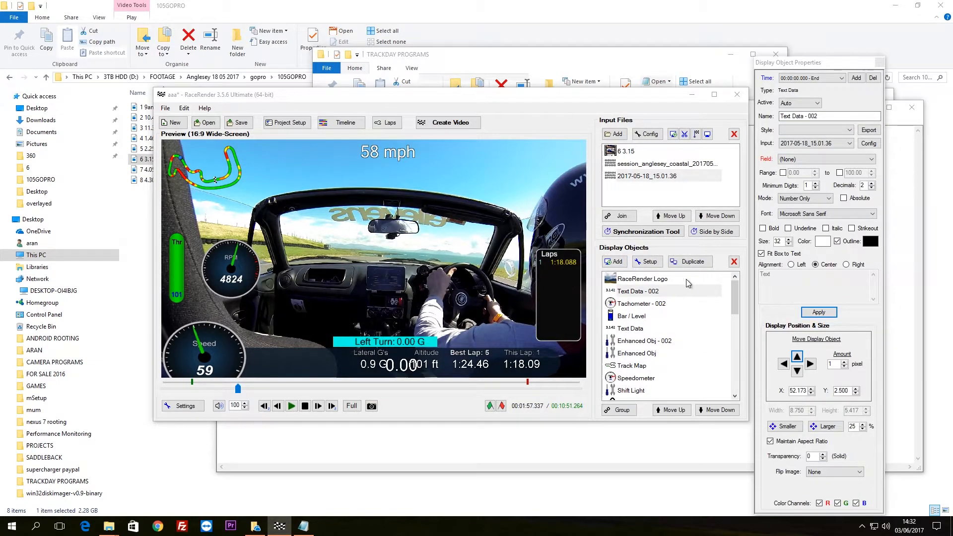
click(804, 160)
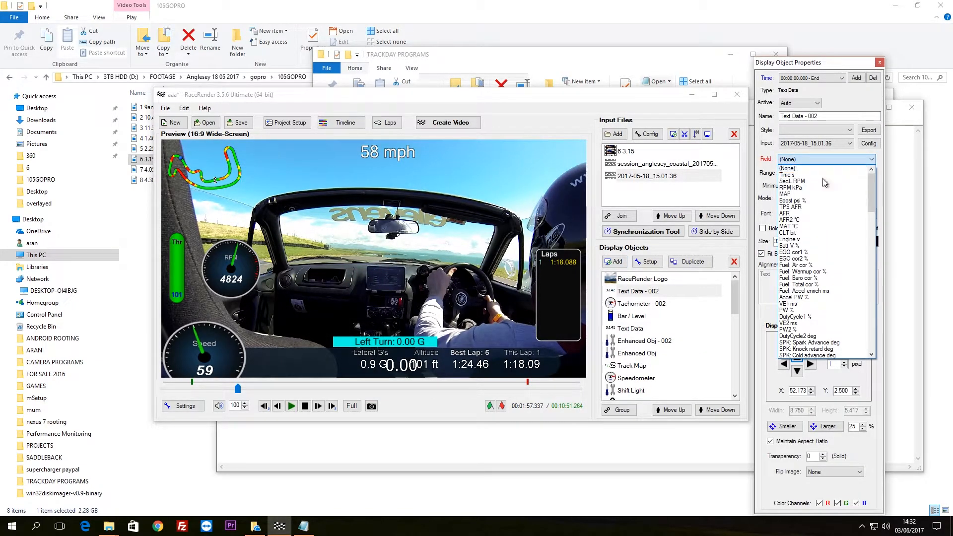
drag(872, 202, 873, 320)
click(823, 259)
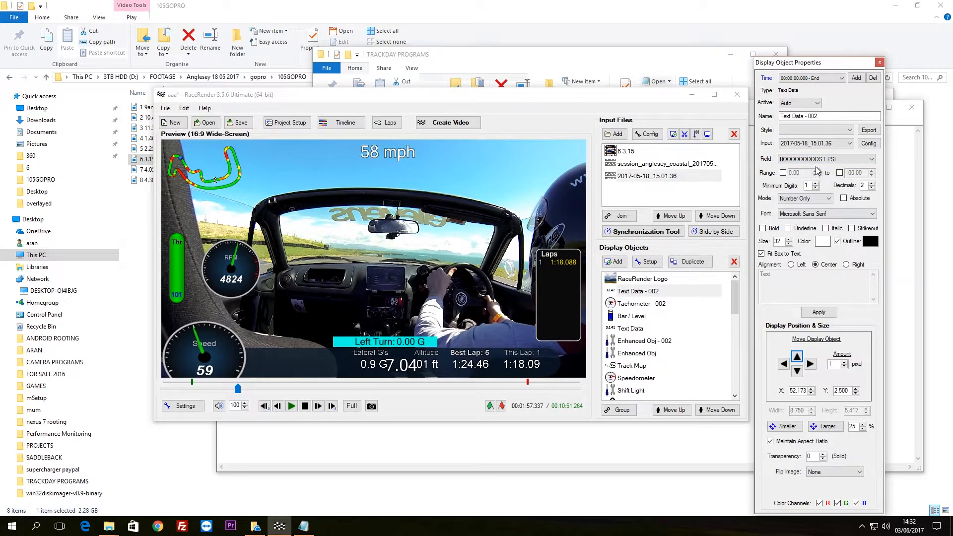
- Move the boost text readout to X 71, Y 82 and set its decimals to 0
drag(397, 373, 490, 183)
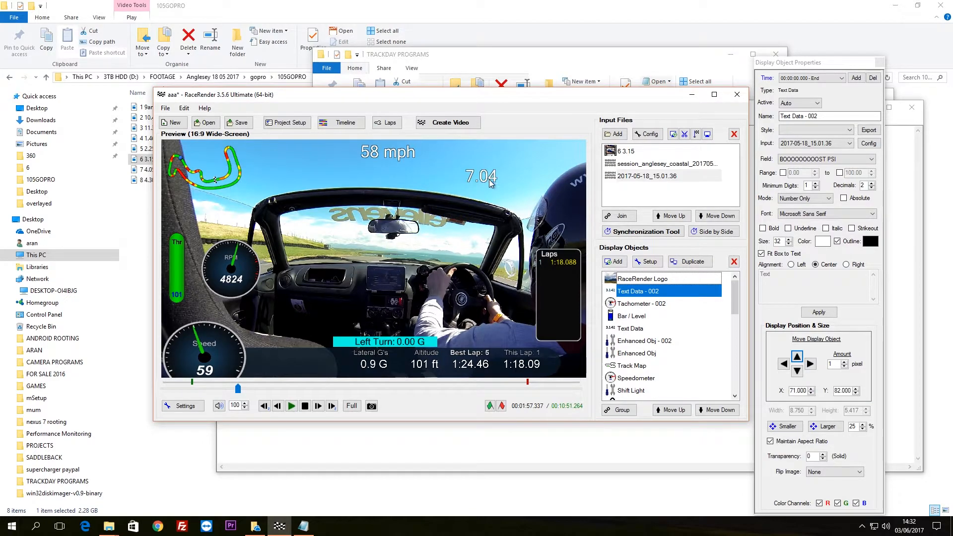
click(872, 188)
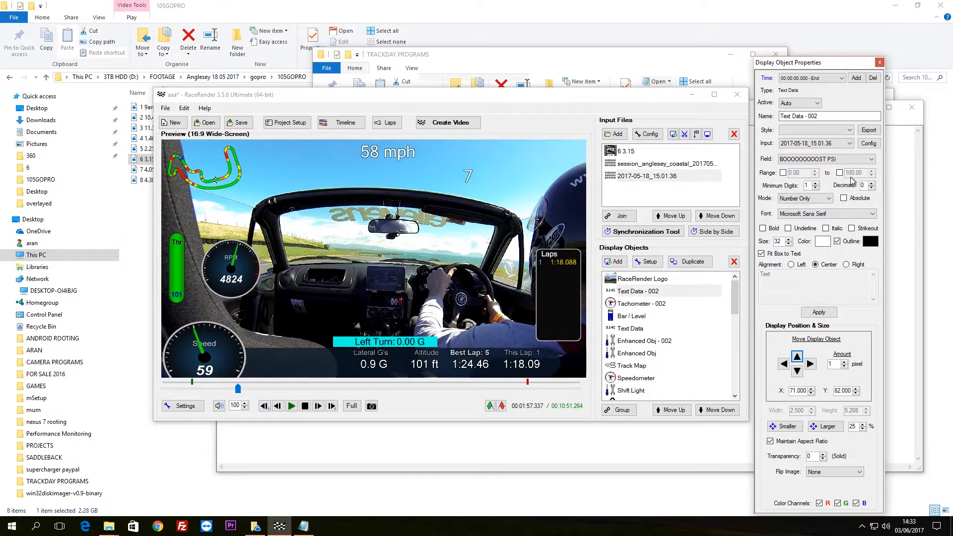
- Limit the boost readout's range to a minimum of 0.00 and play the footage to check it
click(784, 173)
click(291, 406)
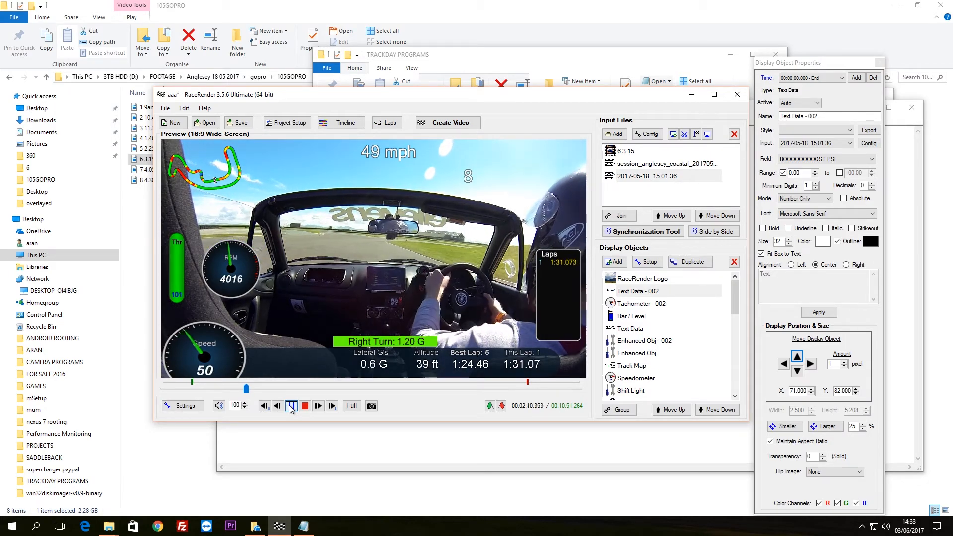
click(291, 406)
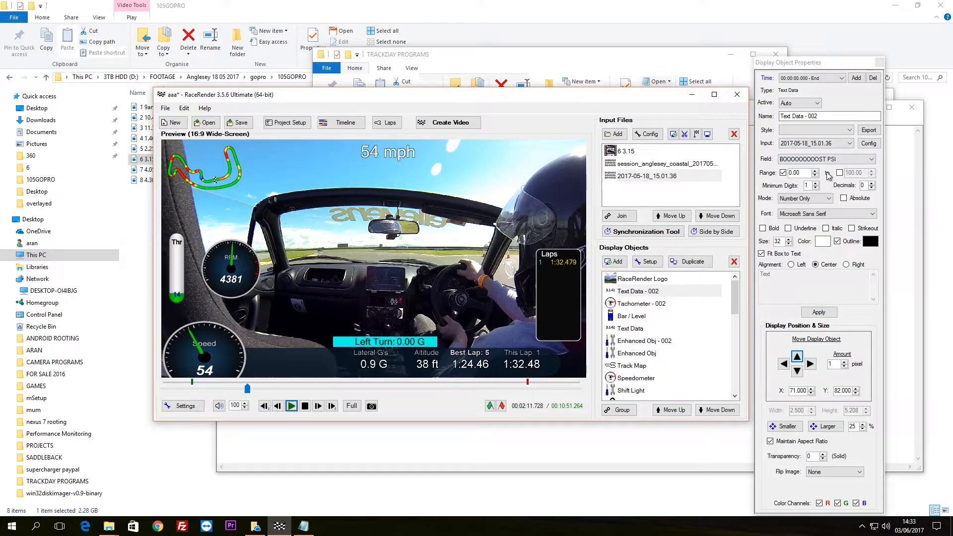
- Set the boost readout to Number & Text with the text psi, remove its minimum range limit, and play the footage
click(809, 197)
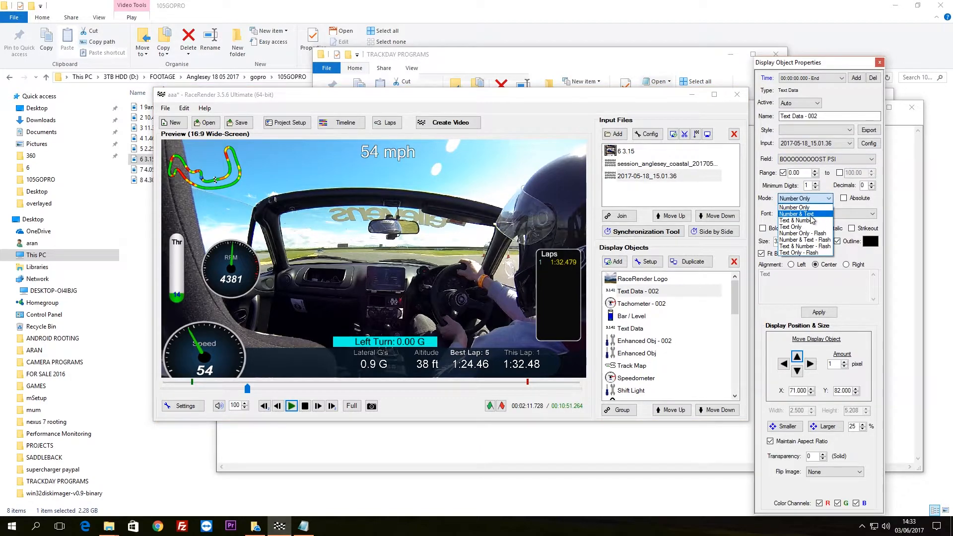
click(810, 215)
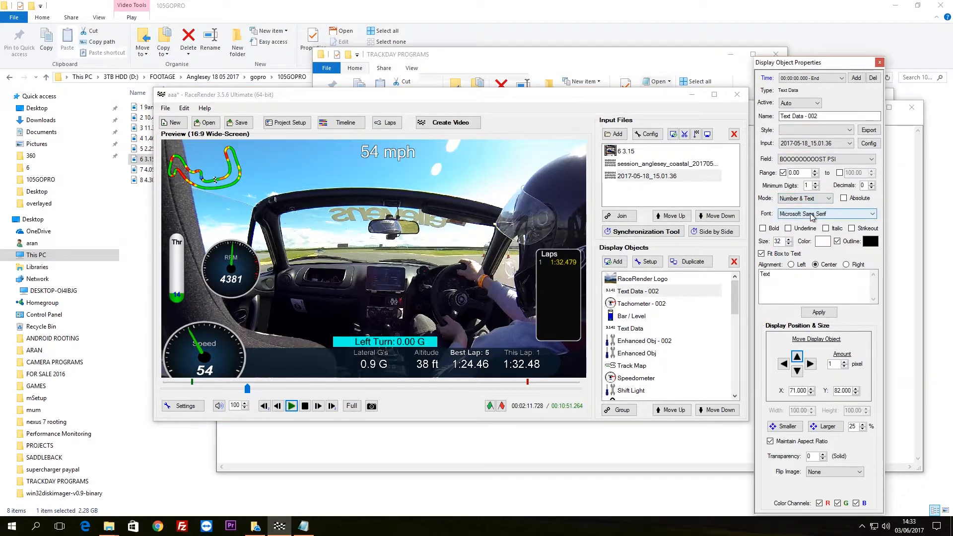
click(784, 173)
drag(775, 275, 731, 274)
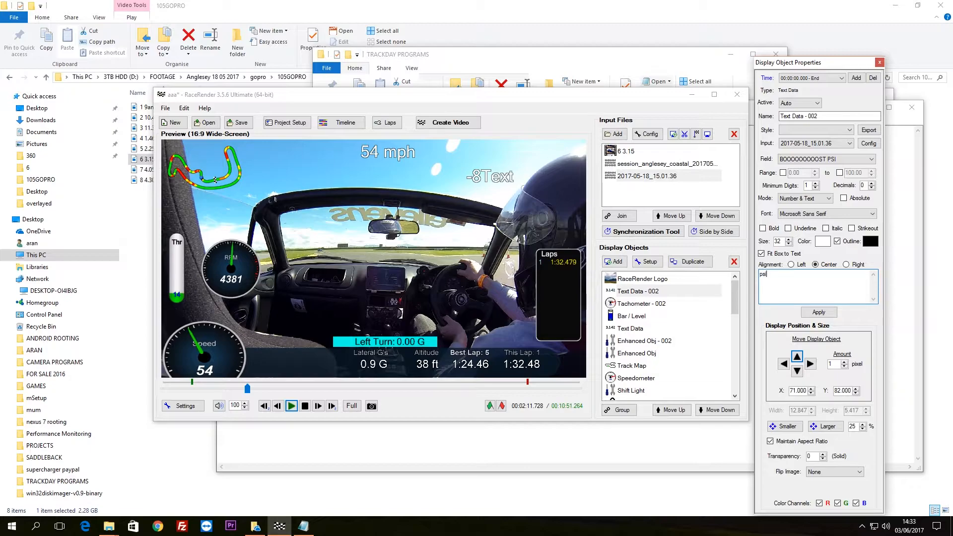
click(827, 312)
click(292, 408)
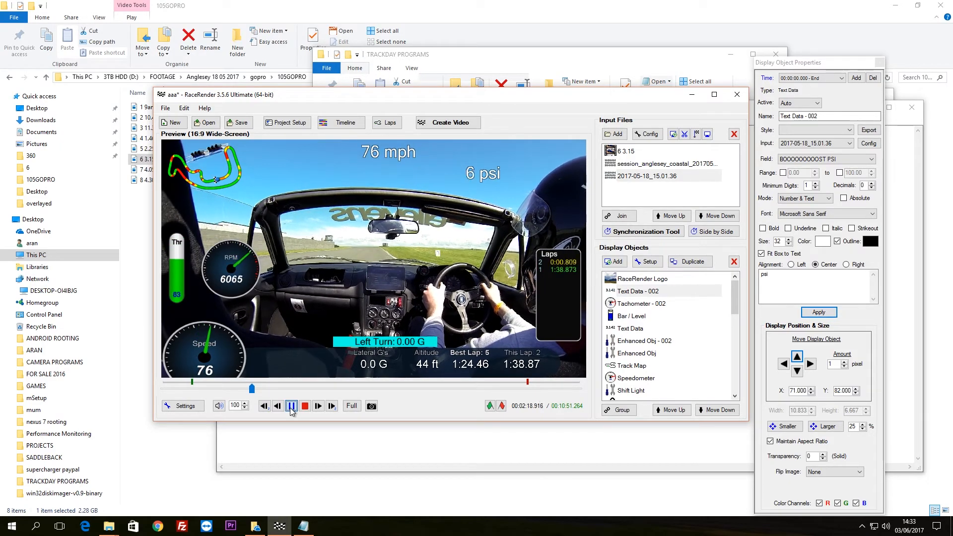
click(290, 407)
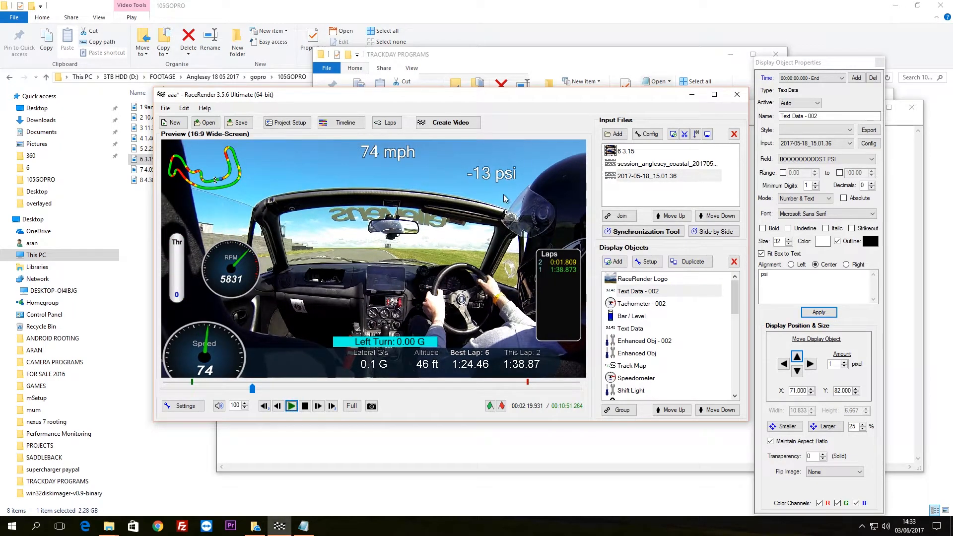
- Move the psi readout beside the Lateral G's display at X 31, Y 3 and shrink it by 25%
drag(494, 178, 326, 363)
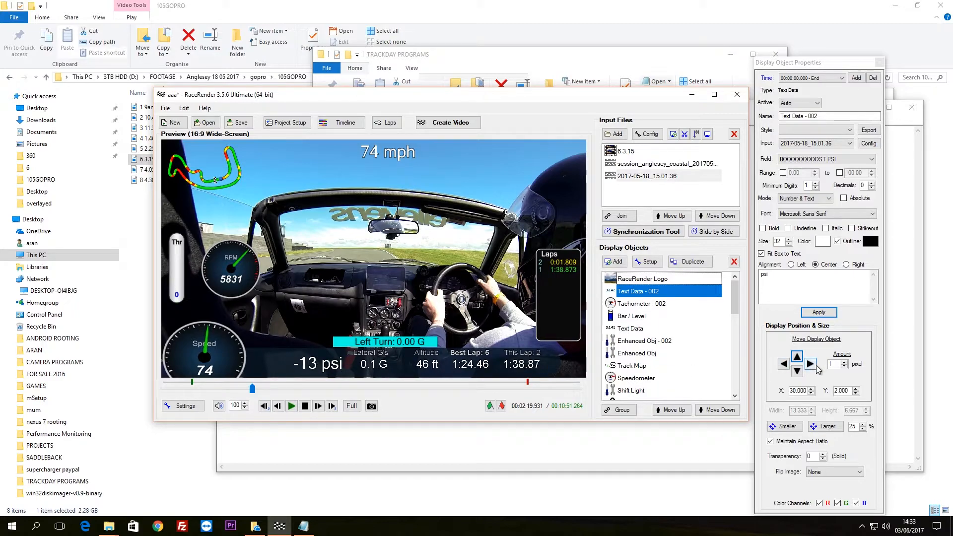
click(785, 364)
click(809, 366)
click(798, 374)
click(785, 426)
click(322, 367)
mouse_move(321, 367)
mouse_down()
mouse_move(380, 364)
mouse_move(326, 366)
mouse_up()
click(371, 366)
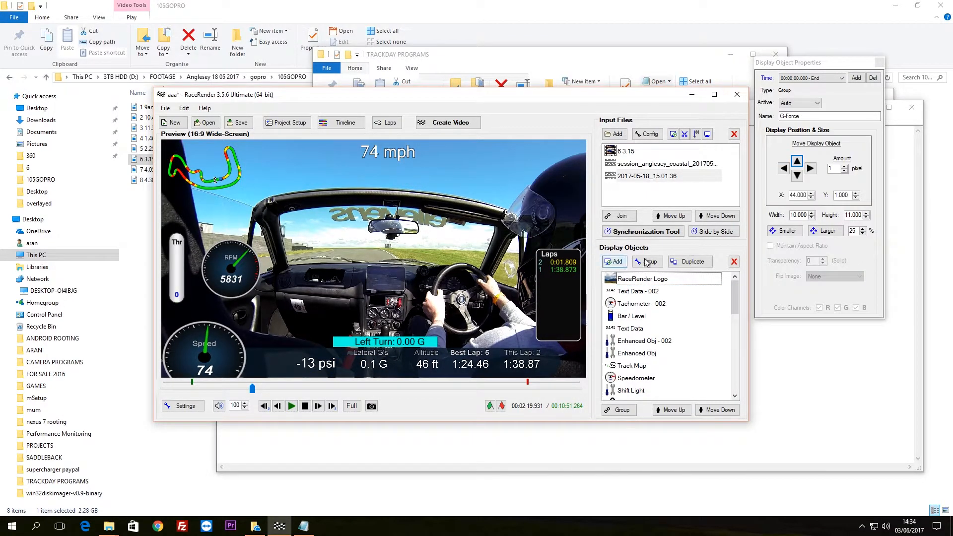
- Change the speedometer gauge's style to C6V - Speed
click(212, 358)
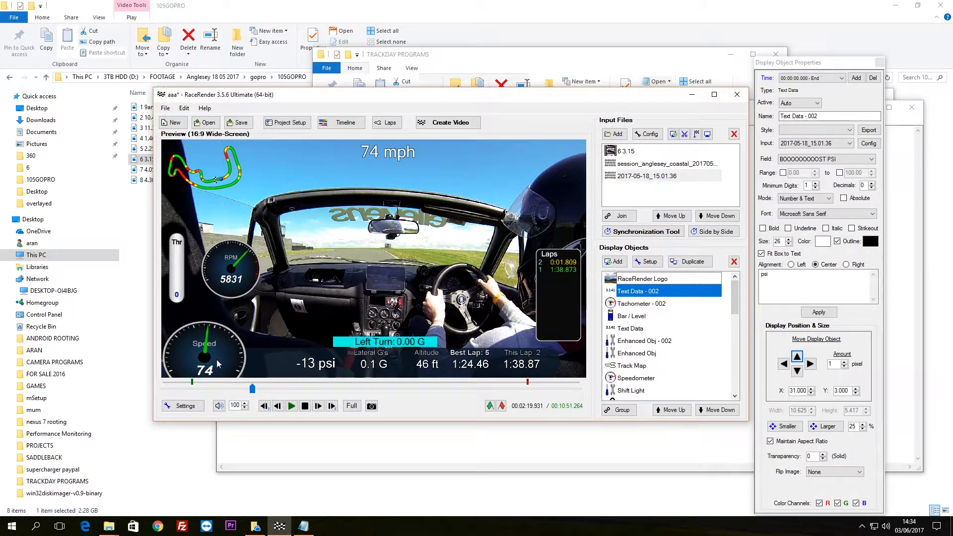
click(210, 360)
click(337, 364)
click(228, 362)
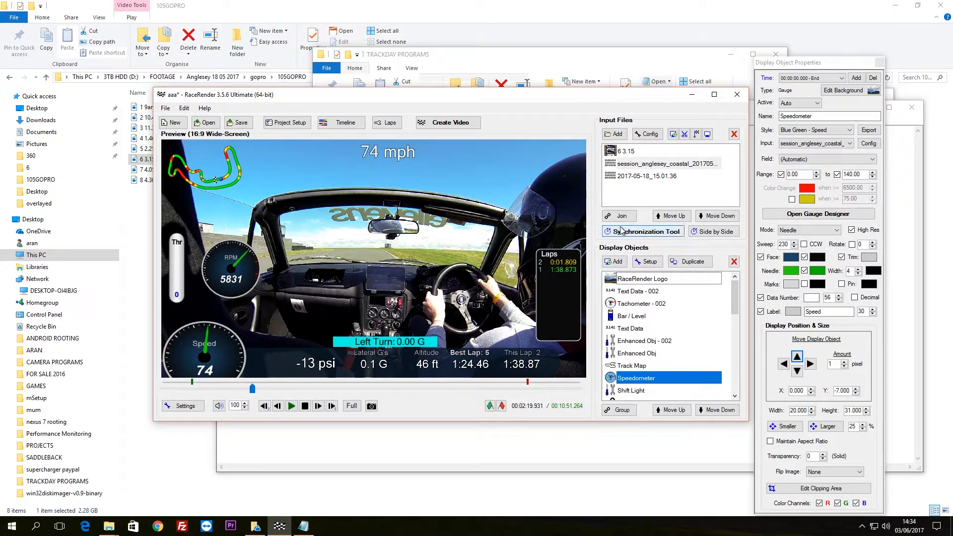
click(814, 130)
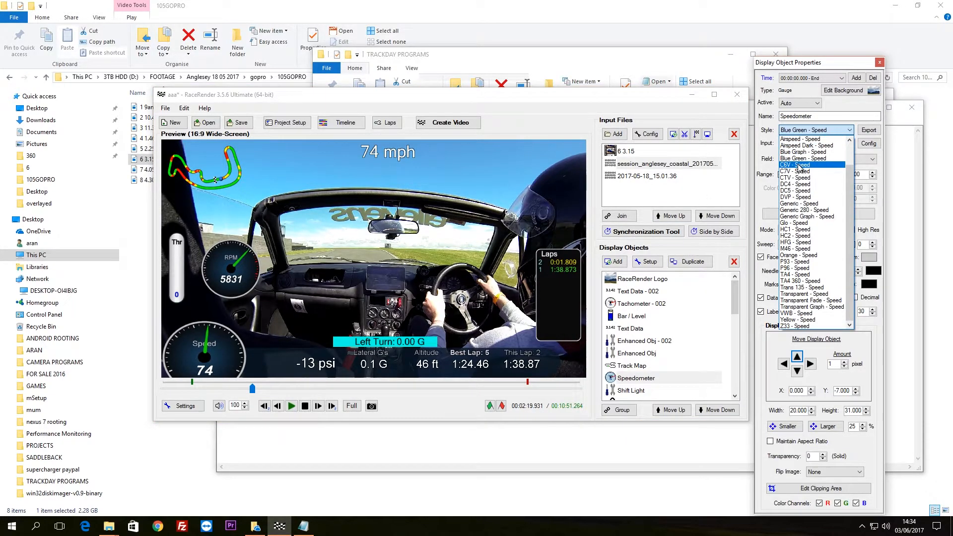
click(804, 165)
- Try the Airspeed Dark - Speed and Glo - Speed styles on the speedometer, and return it to C6V - Speed
click(817, 132)
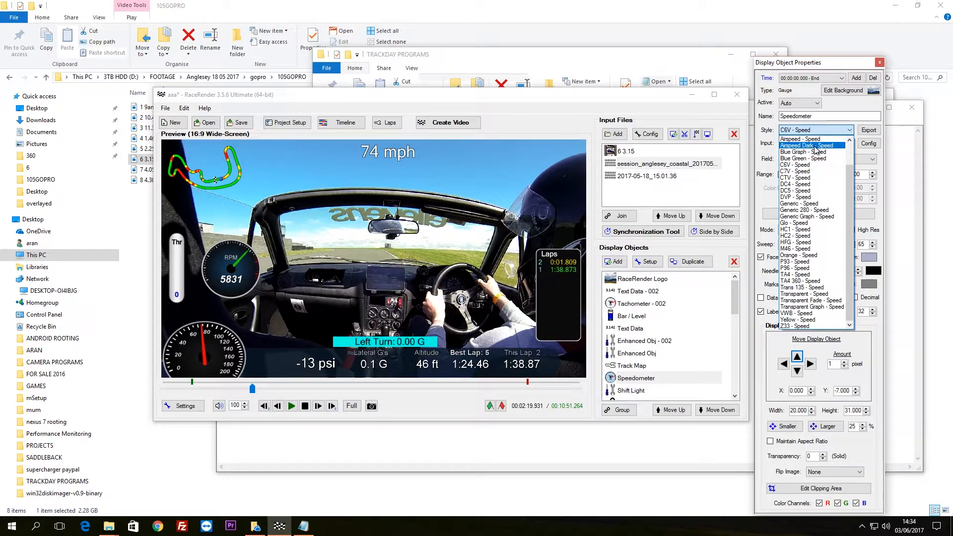
click(814, 145)
click(817, 131)
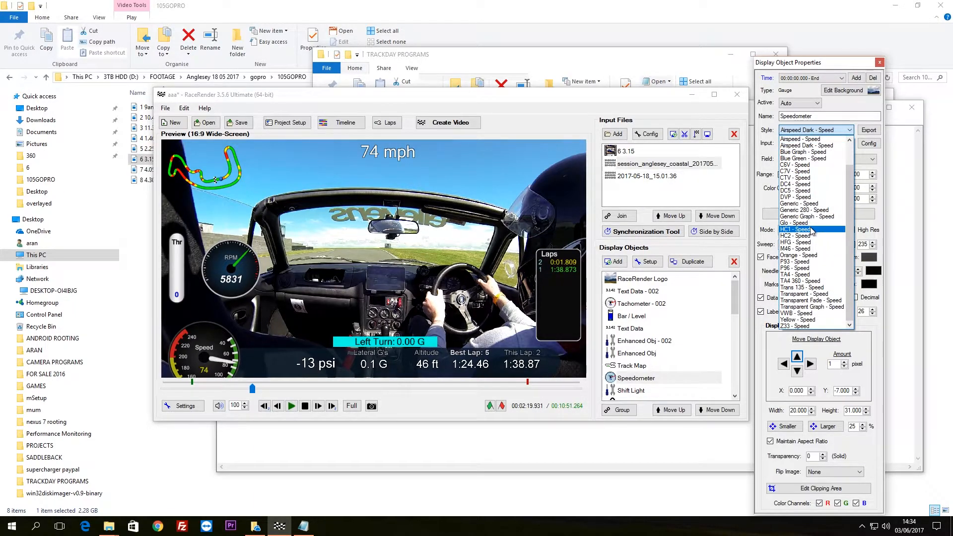
click(797, 223)
click(834, 130)
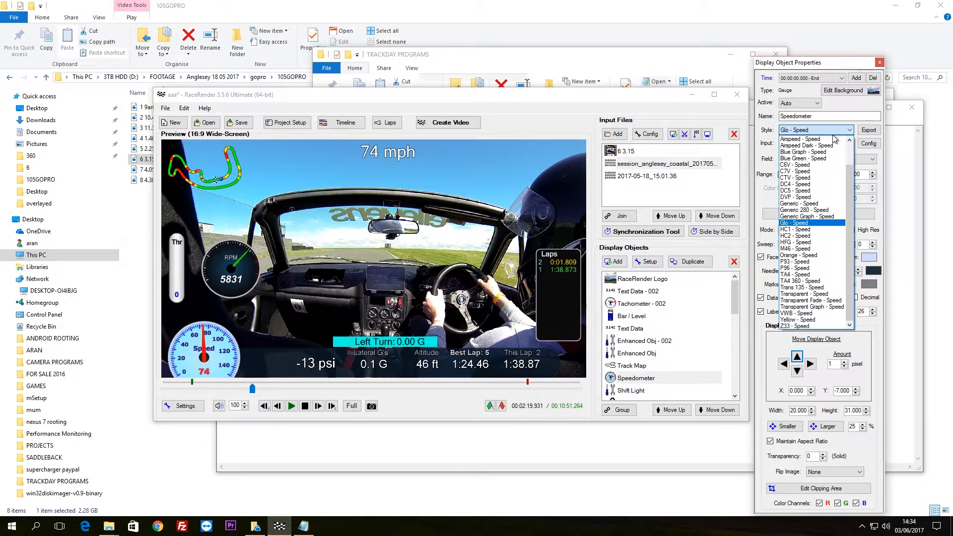
click(817, 165)
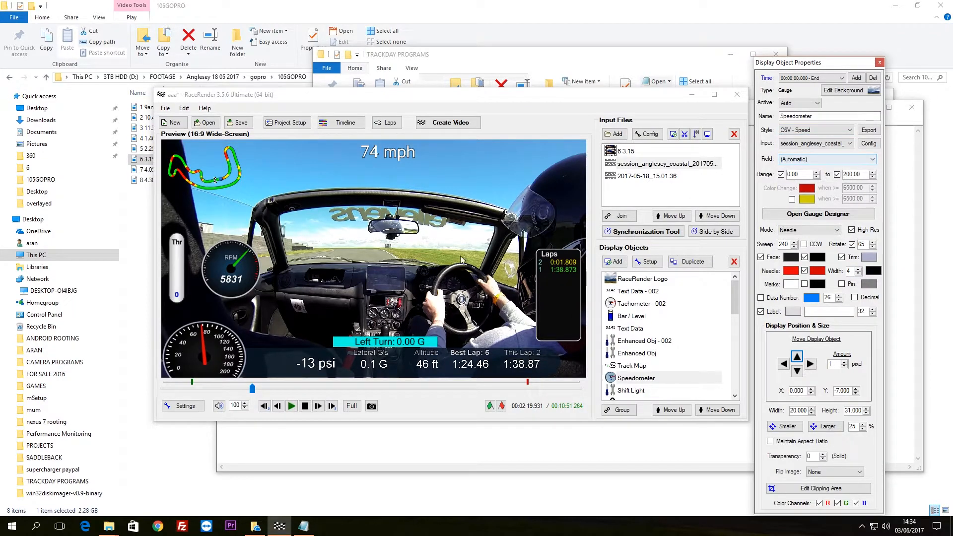
- Move the psi readout to X 27, Y 1 and add a text object reading boost directly above it
drag(320, 371, 305, 375)
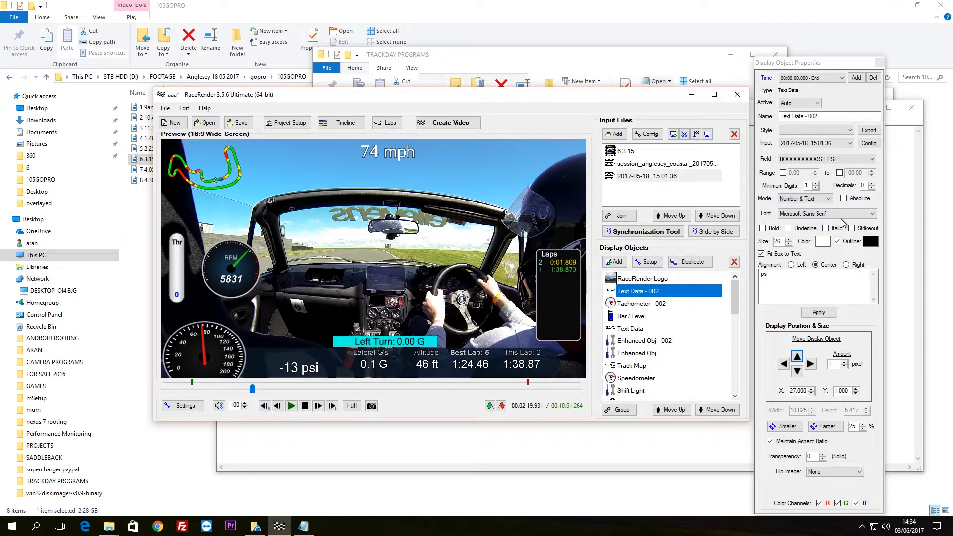
click(886, 66)
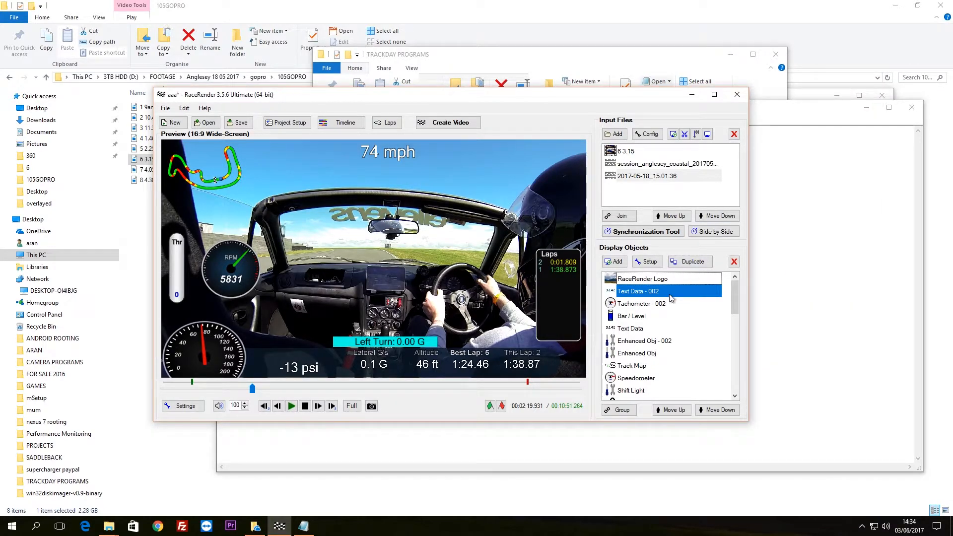
click(615, 262)
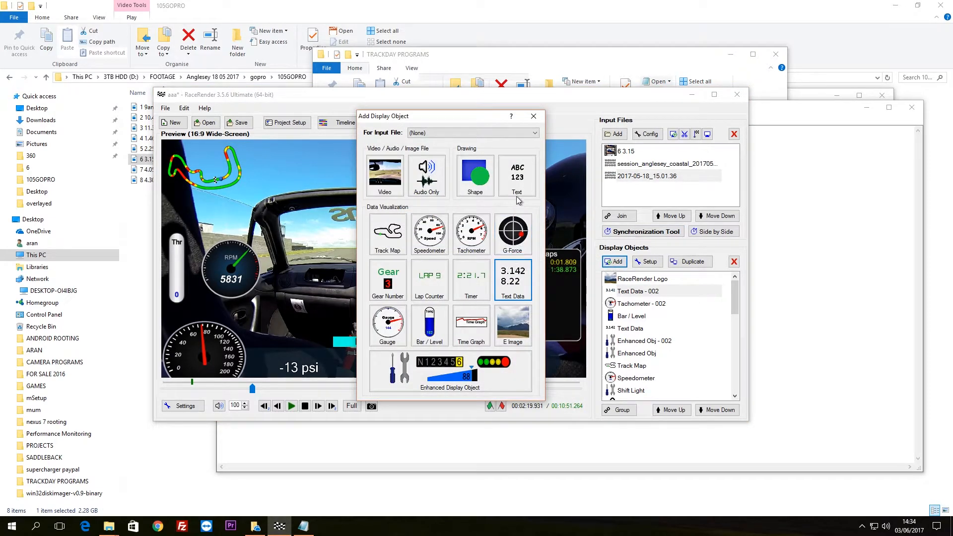
click(520, 174)
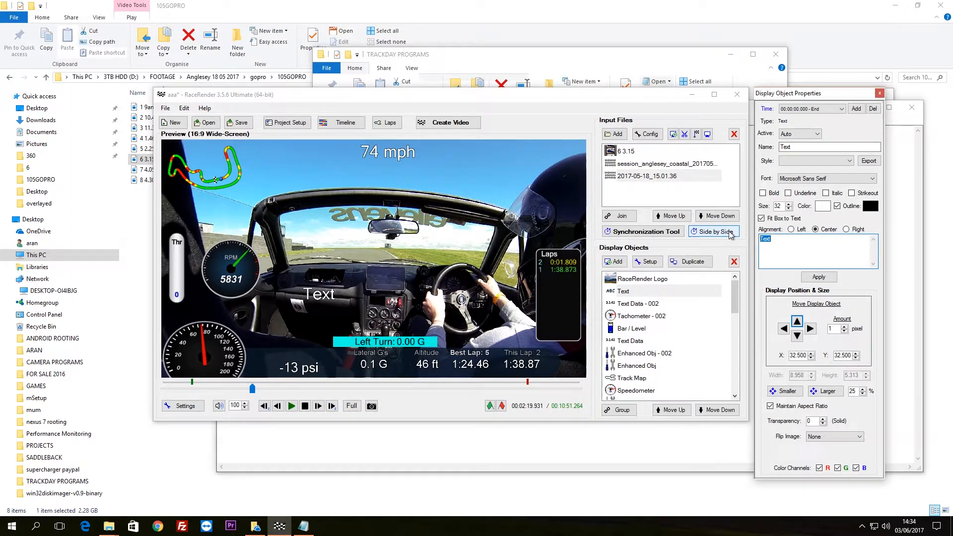
text(boost)
click(818, 276)
drag(322, 299, 311, 367)
- Set the font size of both the psi readout and the boost label to 25
click(310, 368)
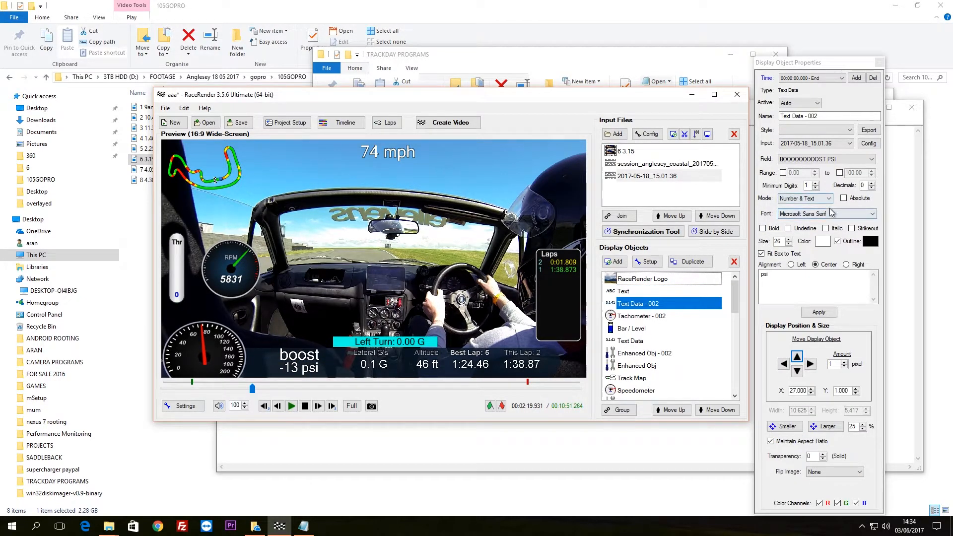
click(789, 244)
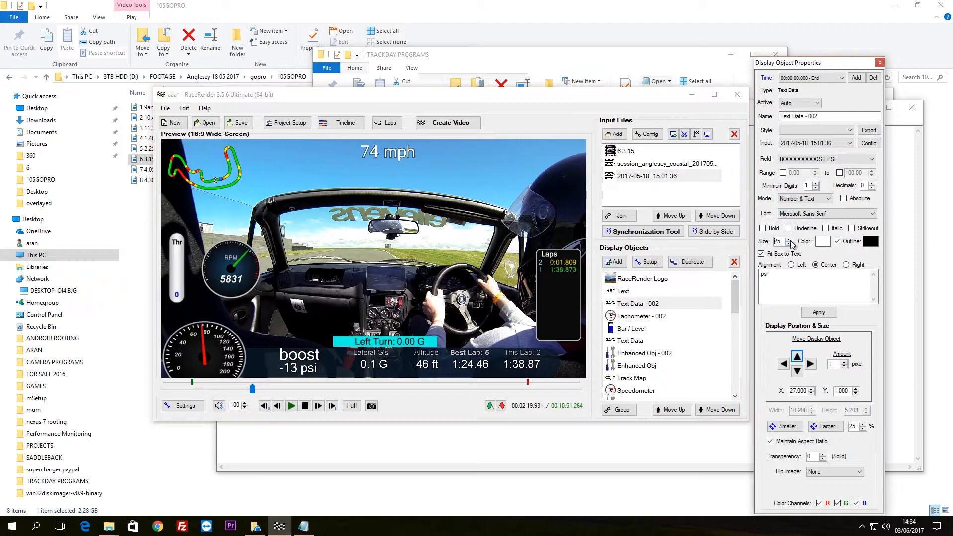
click(315, 353)
click(789, 178)
click(789, 178)
click(788, 177)
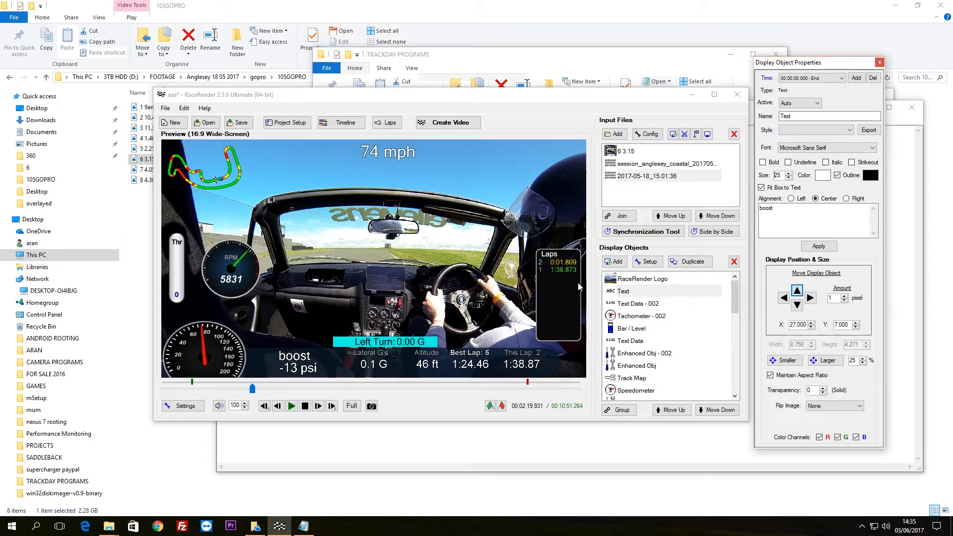
- Nudge the boost label pixel by pixel to the right, to X 28.519
click(810, 298)
click(810, 298)
click(810, 298)
click(810, 298)
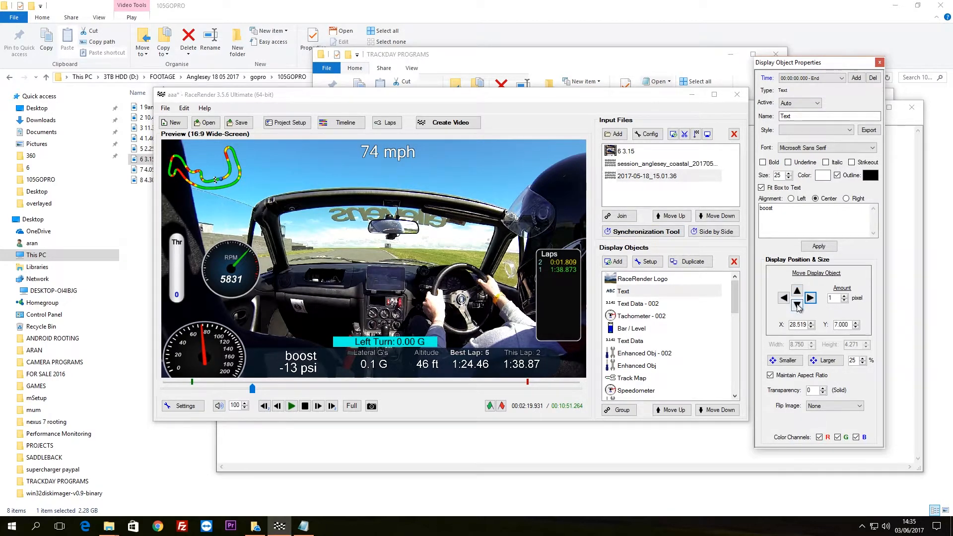
- Set the psi readout's font to Mongolian Baiti and place the boost label at X 28, Y 7
click(309, 372)
click(306, 373)
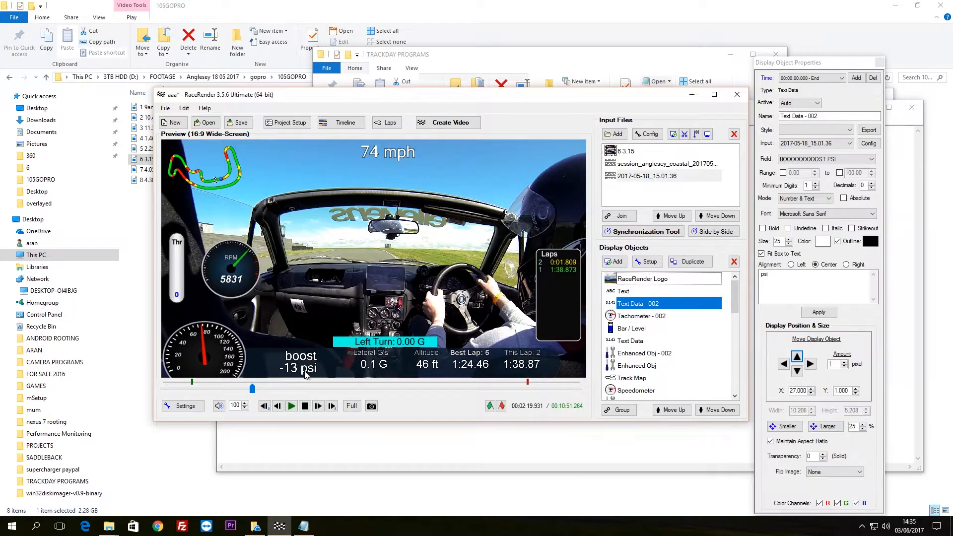
click(824, 213)
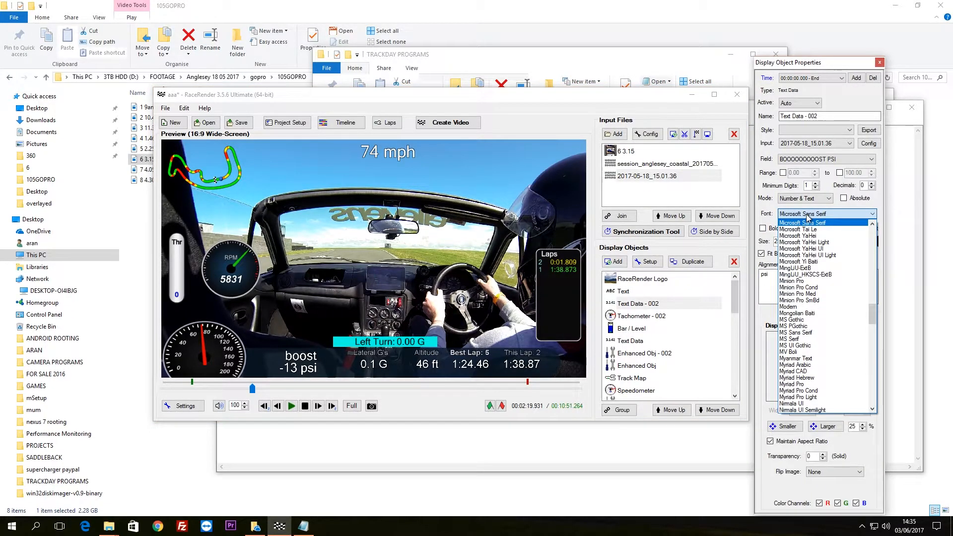
click(805, 314)
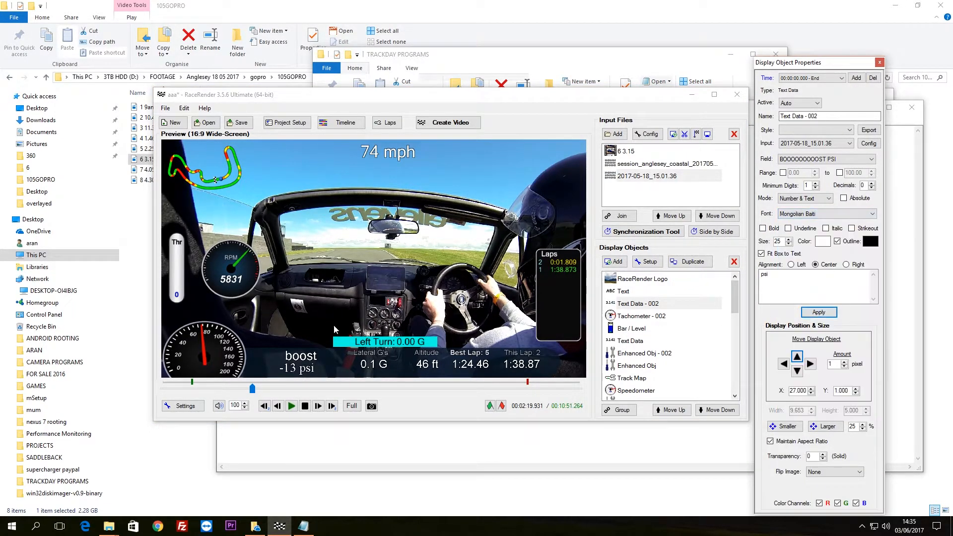
click(309, 361)
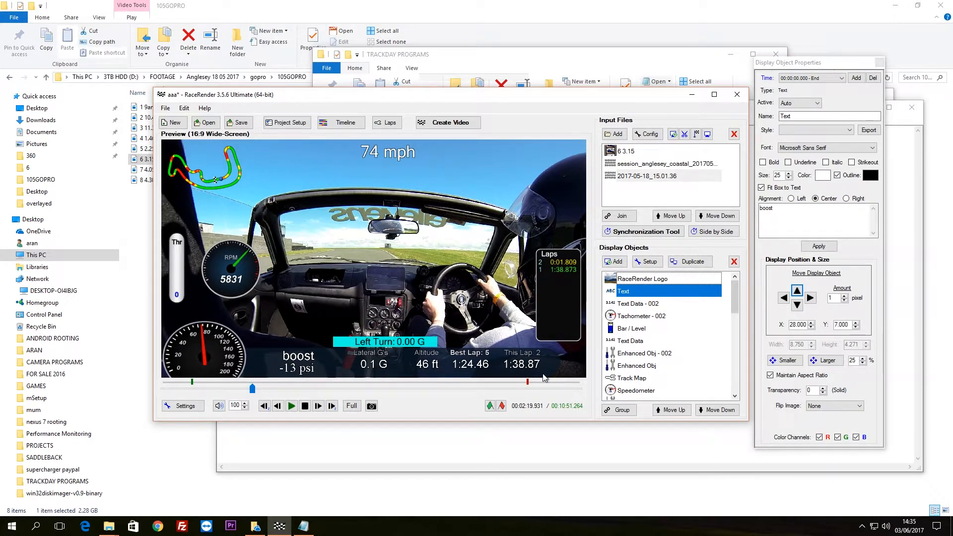
click(879, 63)
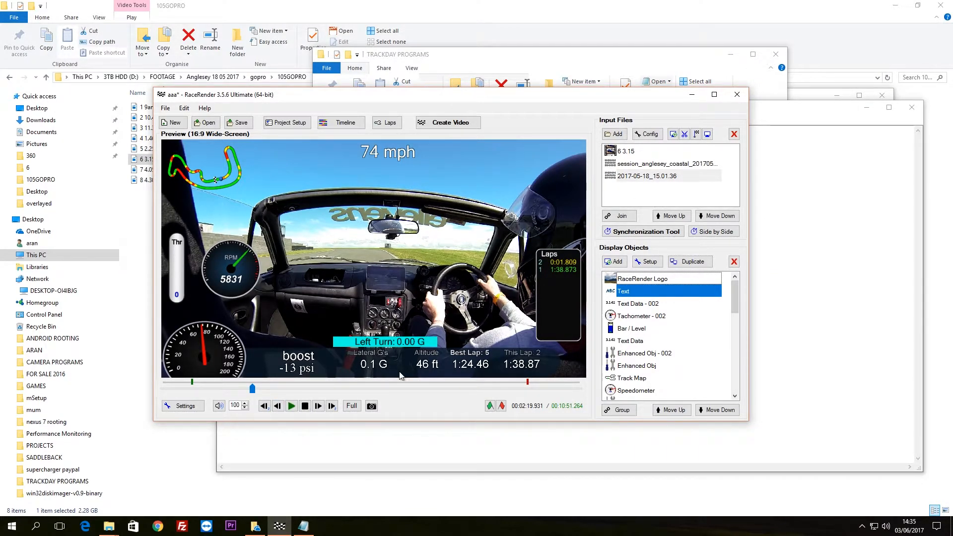
- Duplicate the psi readout and set the copy's data field to AFR
click(307, 364)
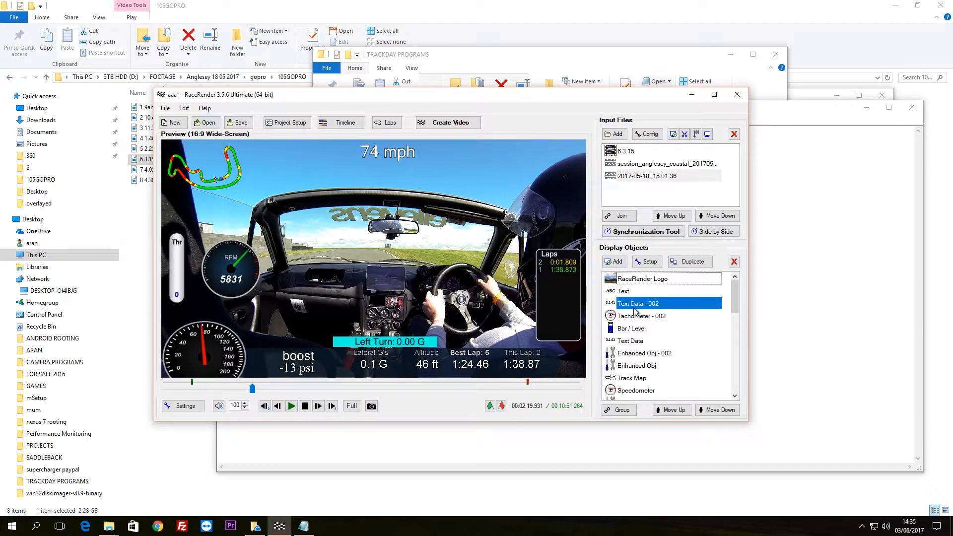
click(688, 262)
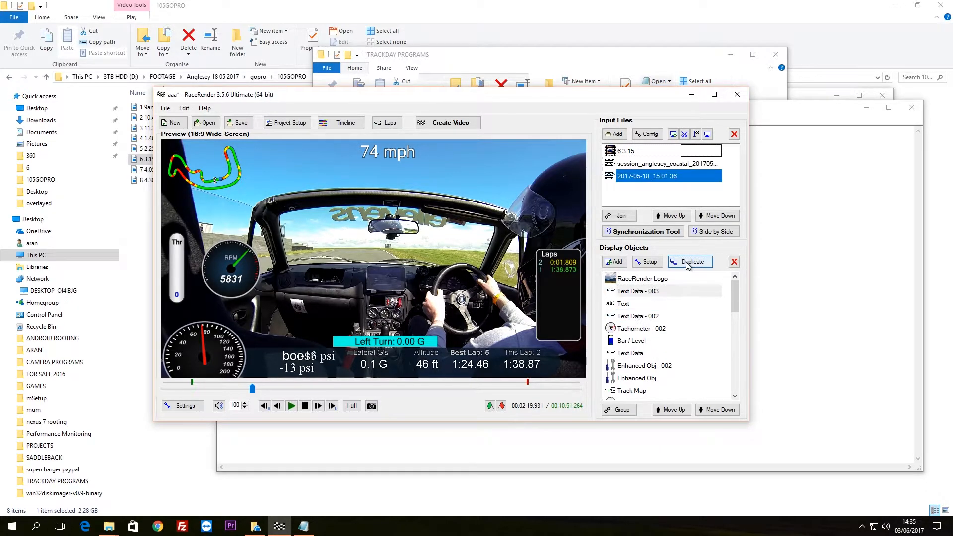
click(643, 292)
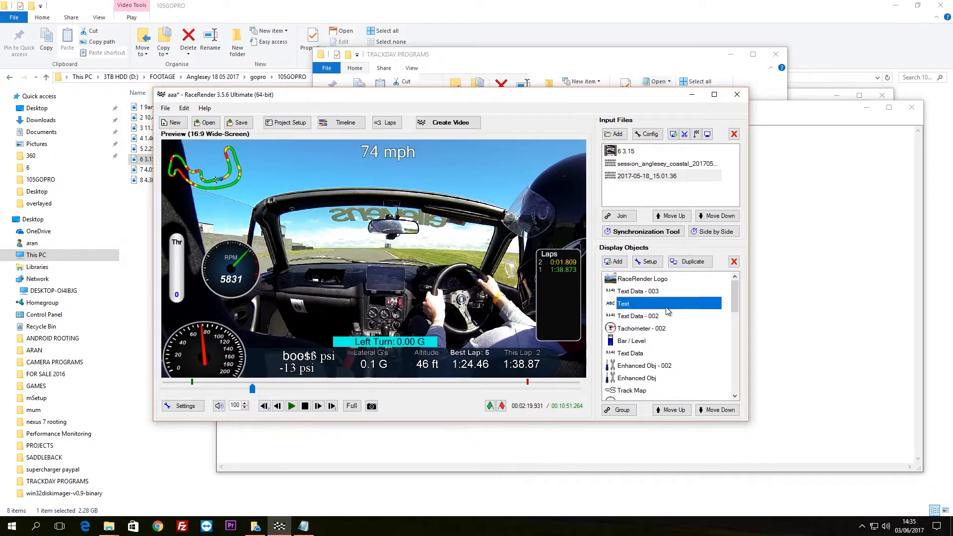
click(647, 262)
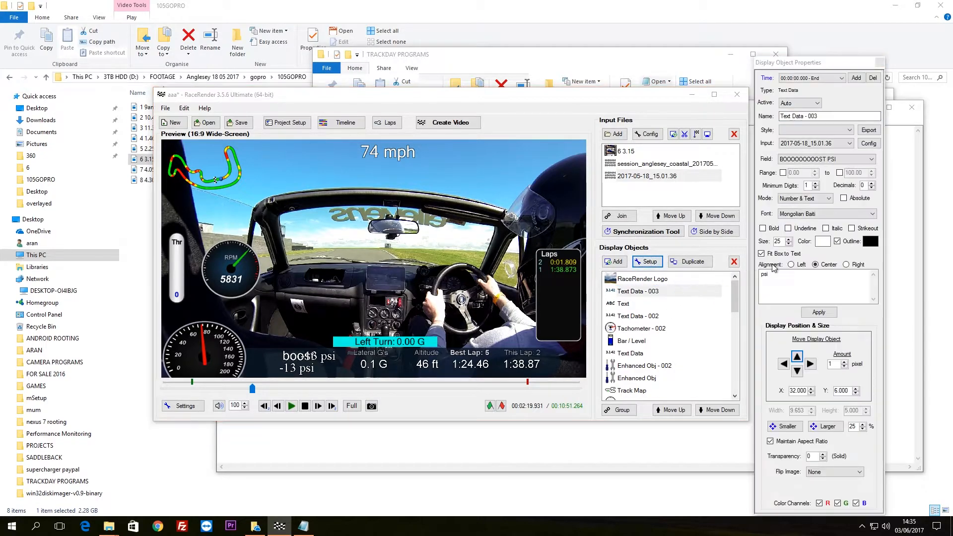
click(865, 162)
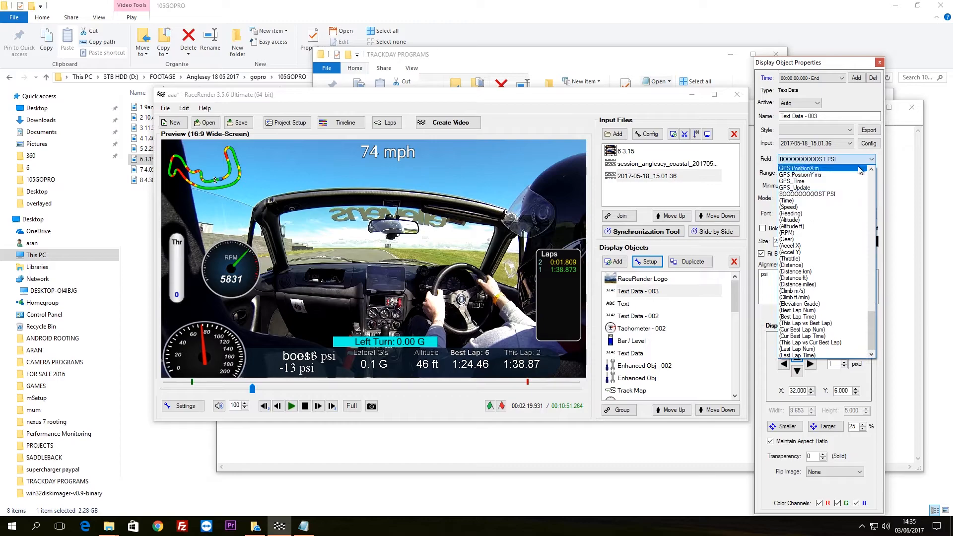
drag(873, 322, 871, 178)
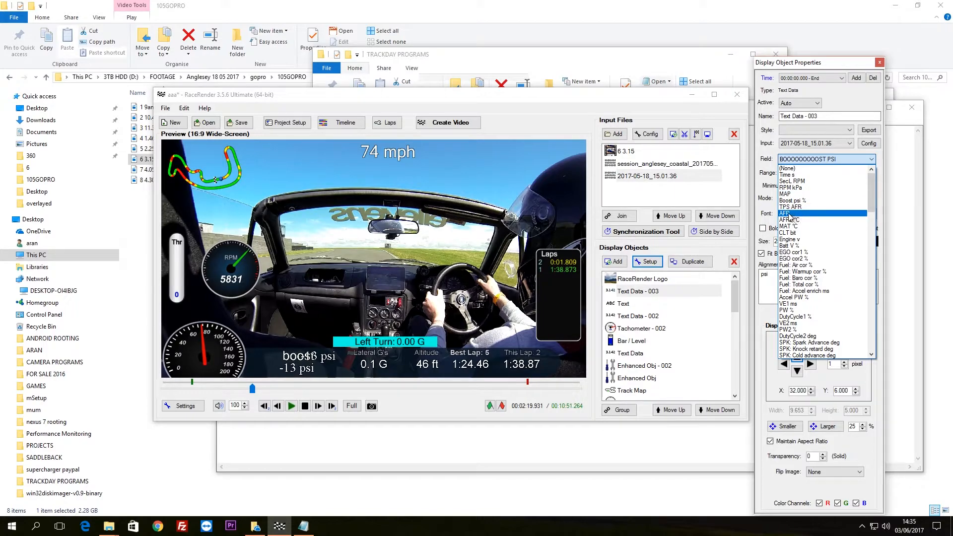
click(790, 214)
- Place the duplicated readout above the boost label at X 28, Y 18 with the text afr, and play the footage briefly
drag(316, 360, 302, 325)
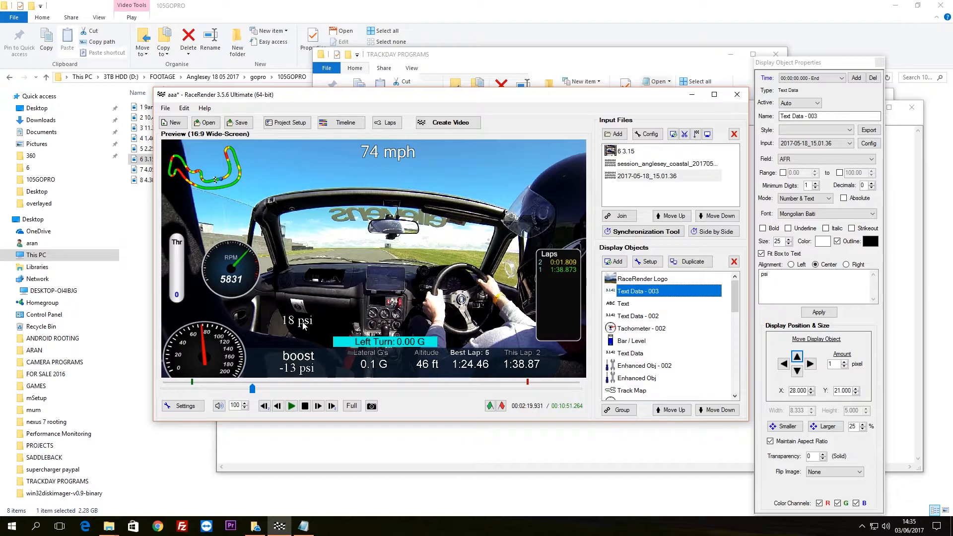
click(759, 279)
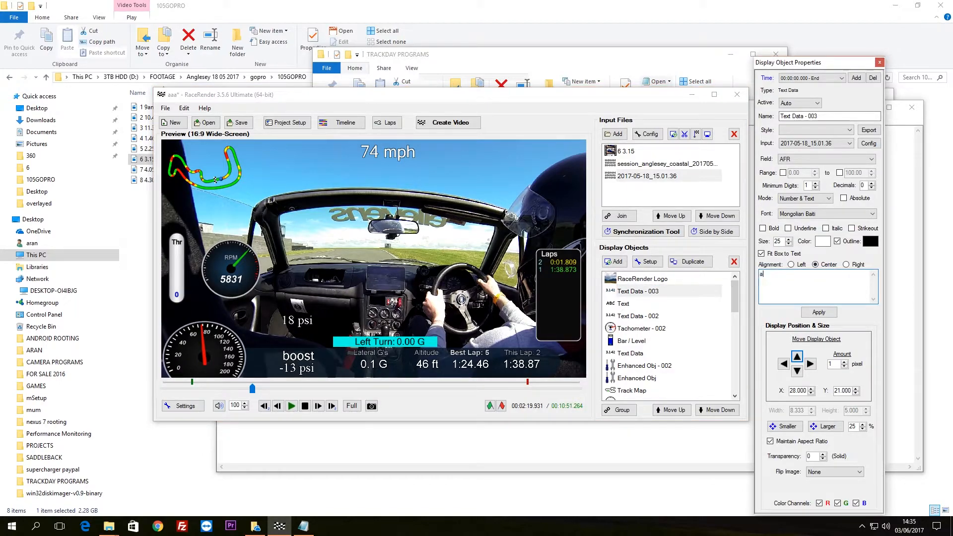
click(819, 312)
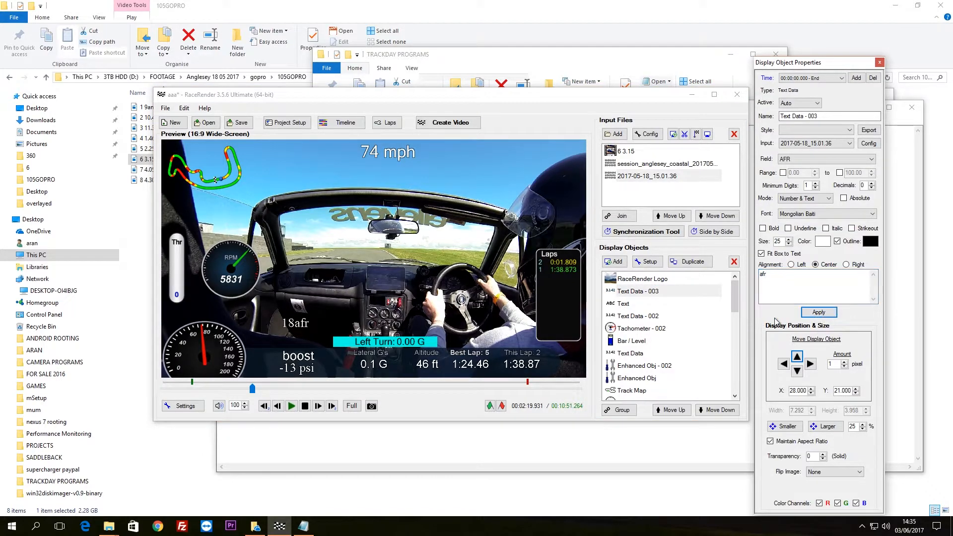
drag(291, 325, 292, 332)
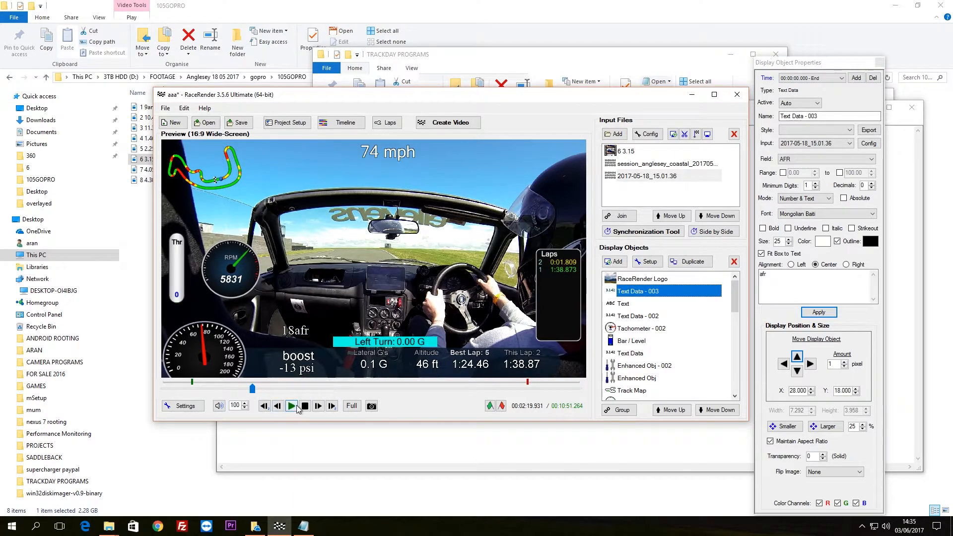
click(292, 406)
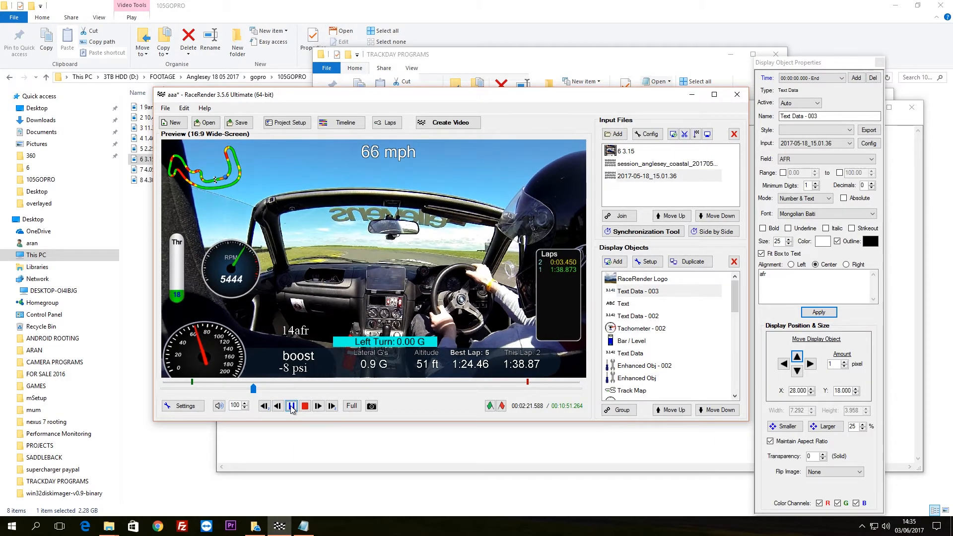
click(291, 406)
- Set the air-fuel readout's decimals to 1 and its text to AFR in capitals with a leading space
click(297, 336)
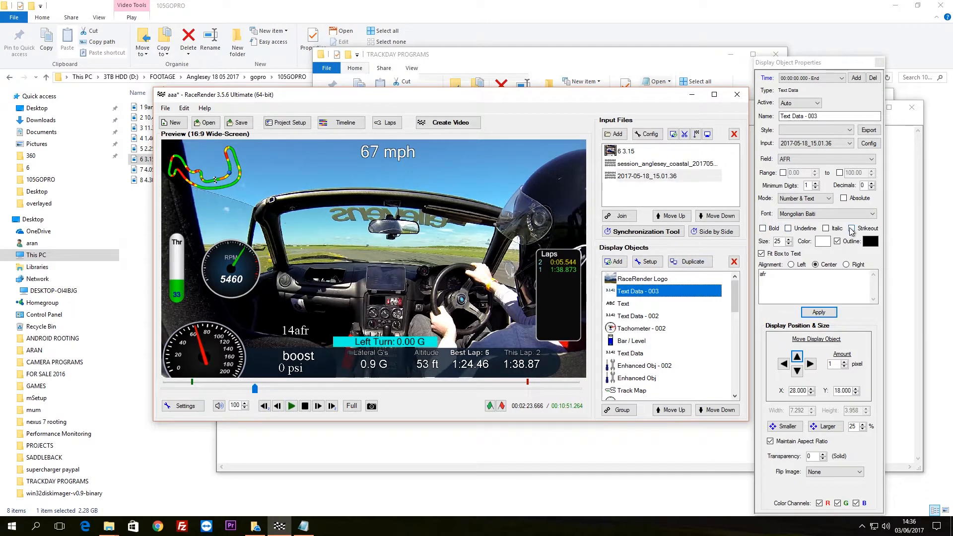
click(872, 183)
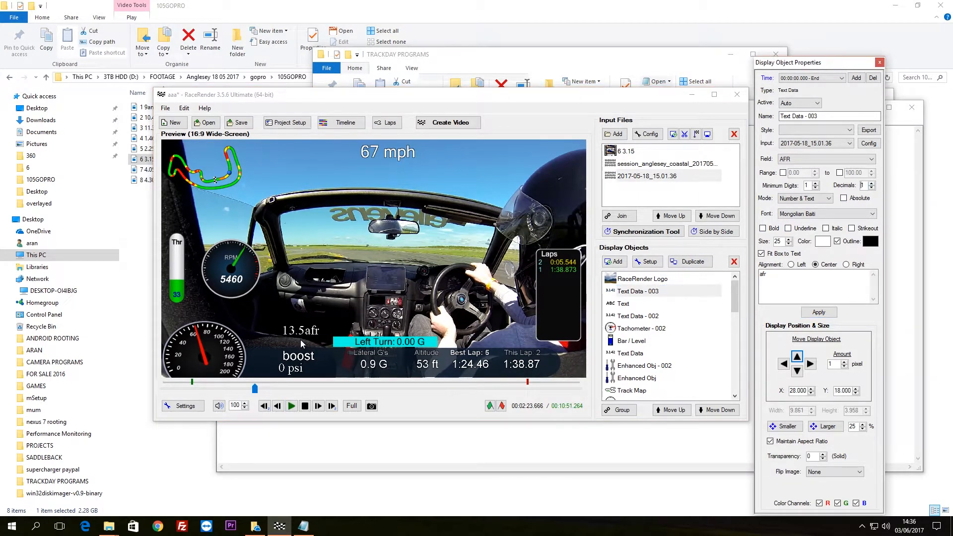
double_click(767, 274)
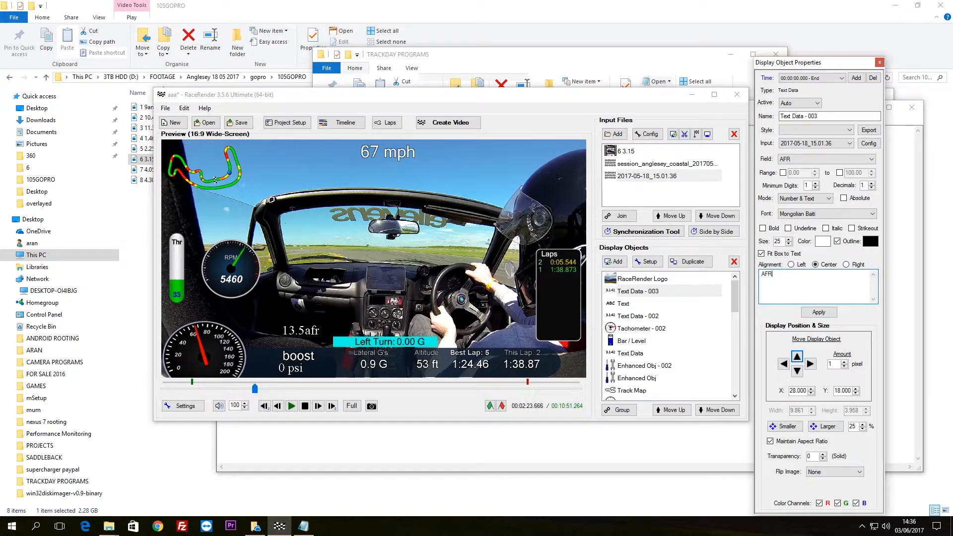
click(819, 312)
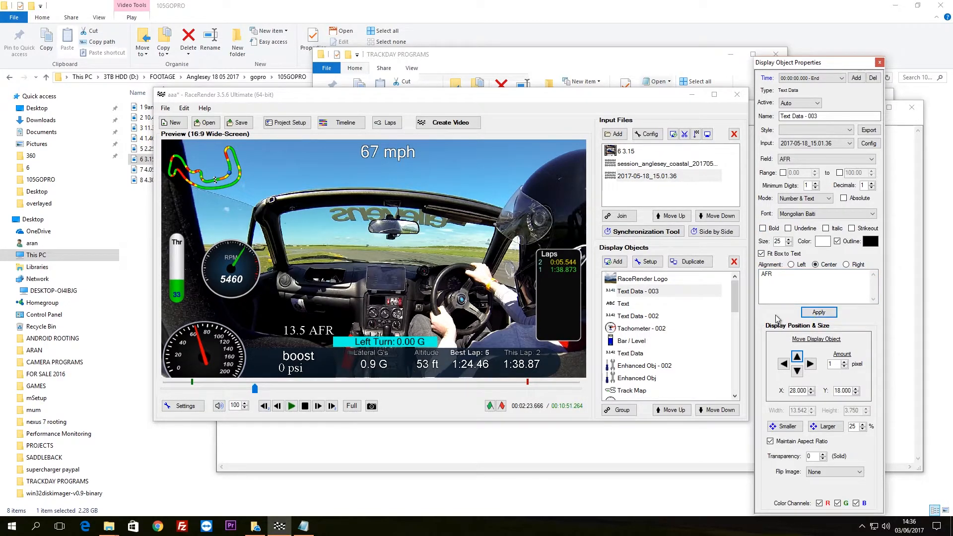
- Move the AFR readout into the sky beside the speed readout at X 67, Y 87 and play the footage briefly
click(298, 341)
drag(297, 341, 475, 167)
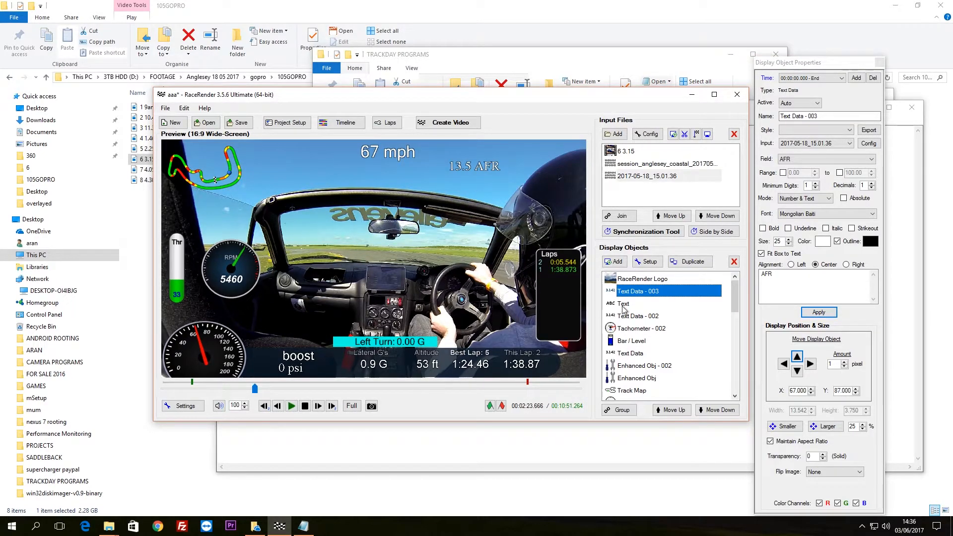
click(291, 406)
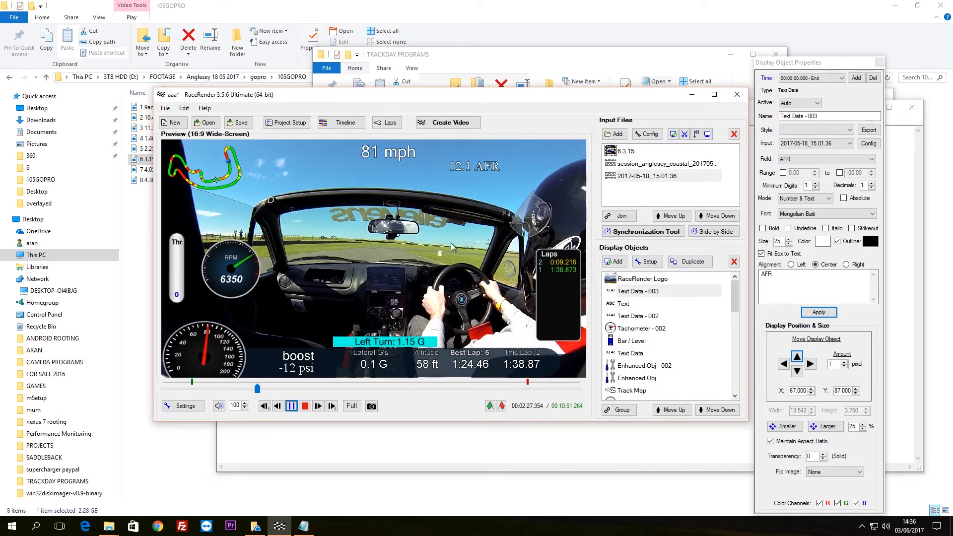
click(291, 406)
- Set the AFR readout's font to a Lato typeface and move the readout to the lower part of the frame beside the lap list
click(816, 216)
click(817, 217)
scroll(824, 251, up, 3)
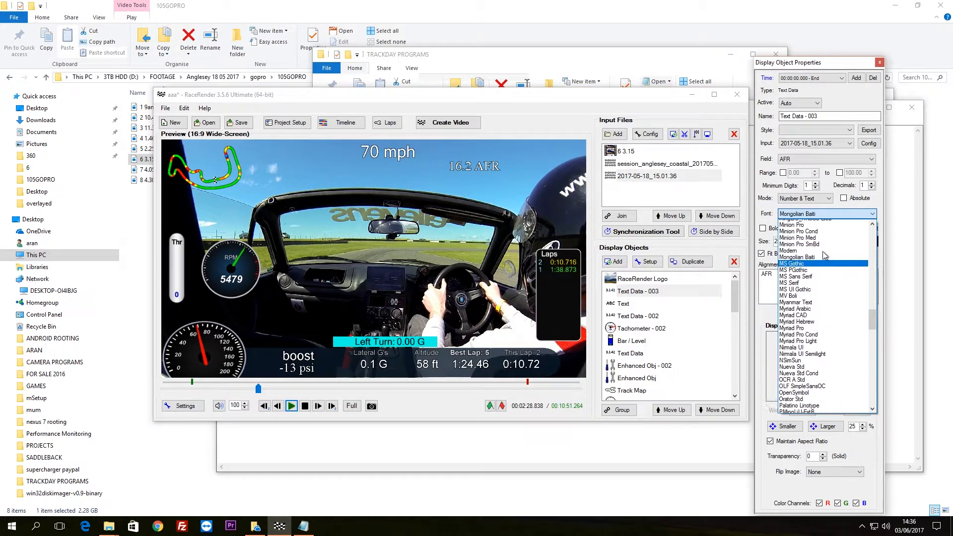
scroll(827, 252, up, 4)
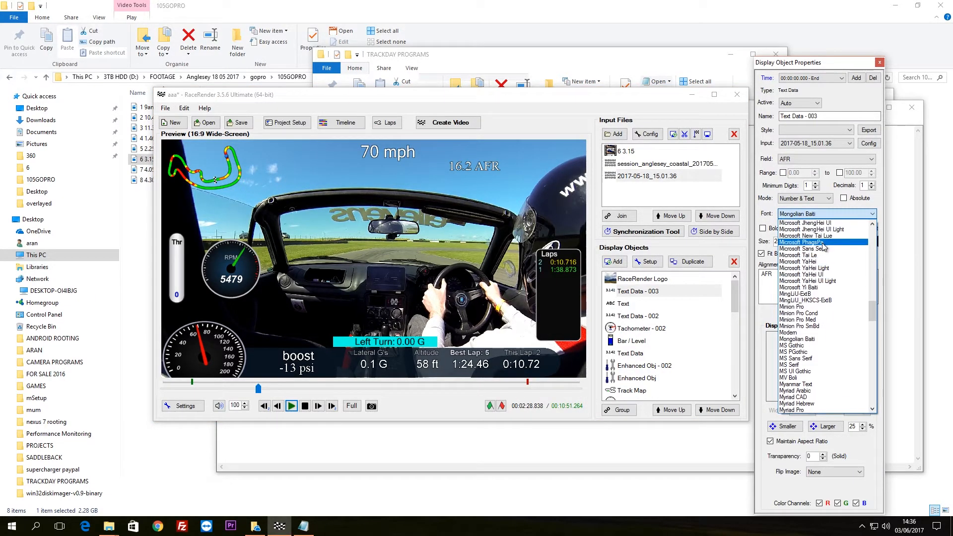
scroll(836, 256, up, 3)
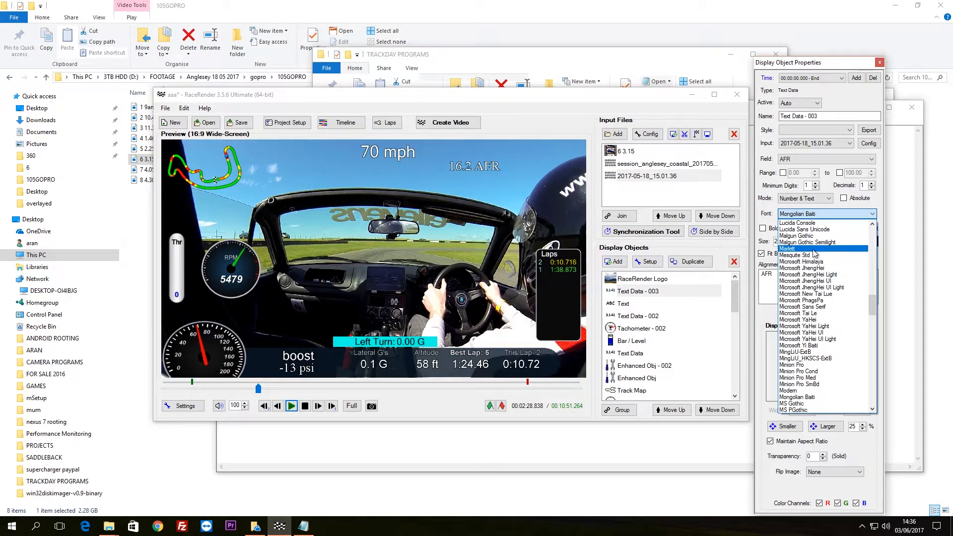
scroll(821, 244, up, 1)
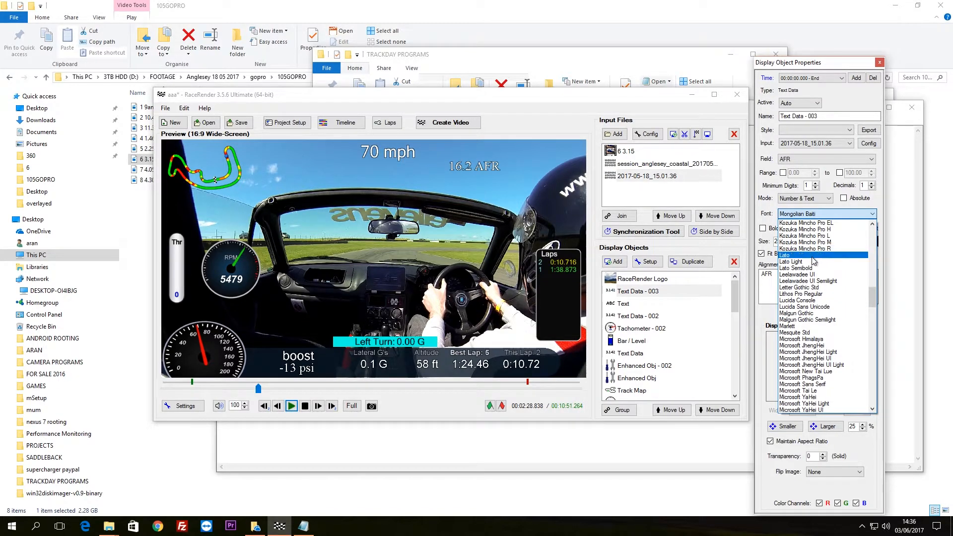
click(815, 260)
drag(496, 168, 519, 332)
click(560, 304)
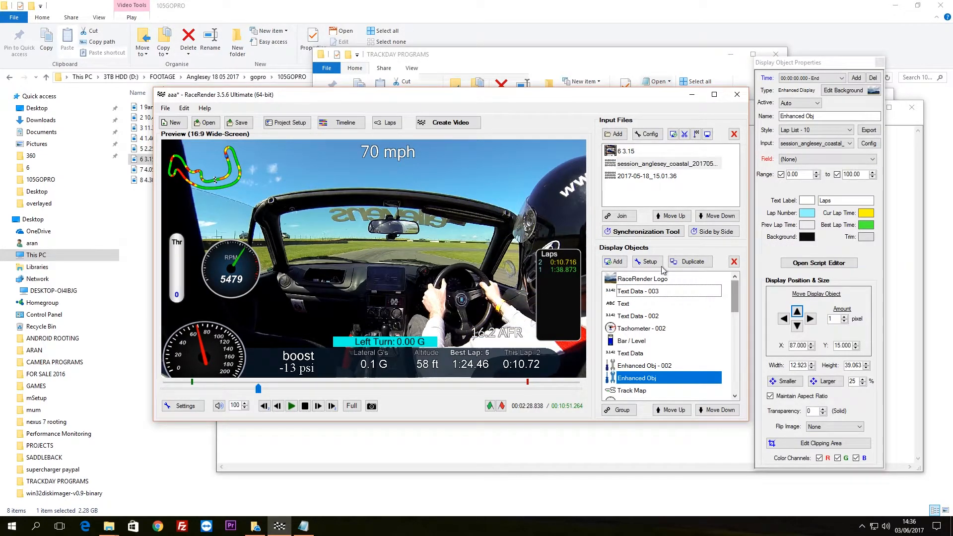
- Add a Shift Light - Yellow enhanced display object to the overlay
click(614, 262)
click(472, 373)
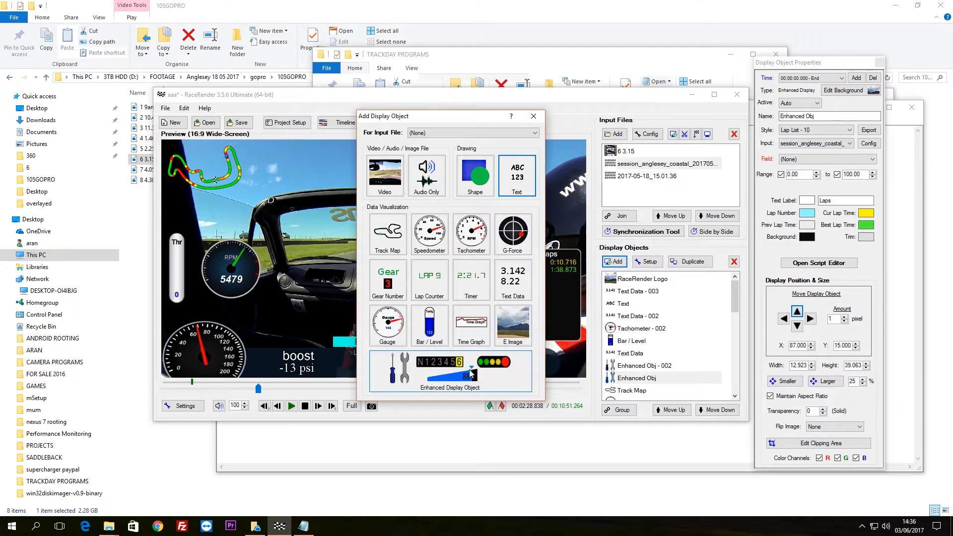
drag(688, 174, 687, 215)
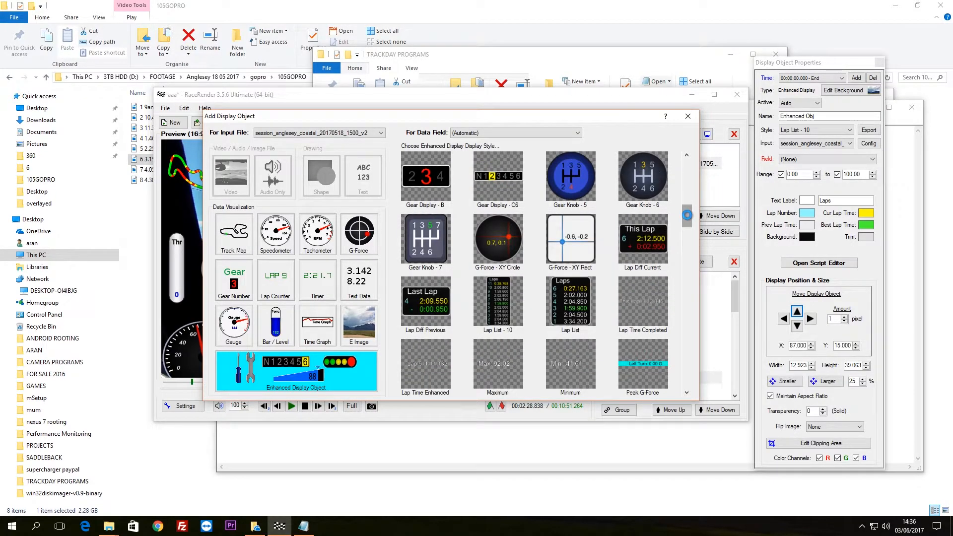
drag(688, 219, 694, 300)
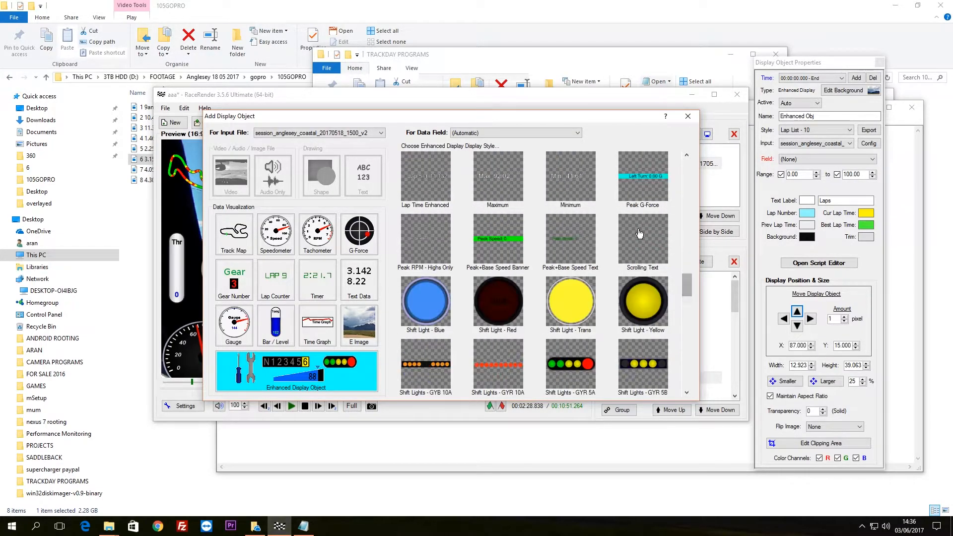
mouse_move(616, 119)
mouse_down()
mouse_move(624, 392)
mouse_move(469, 366)
mouse_move(581, 192)
mouse_move(612, 106)
mouse_up()
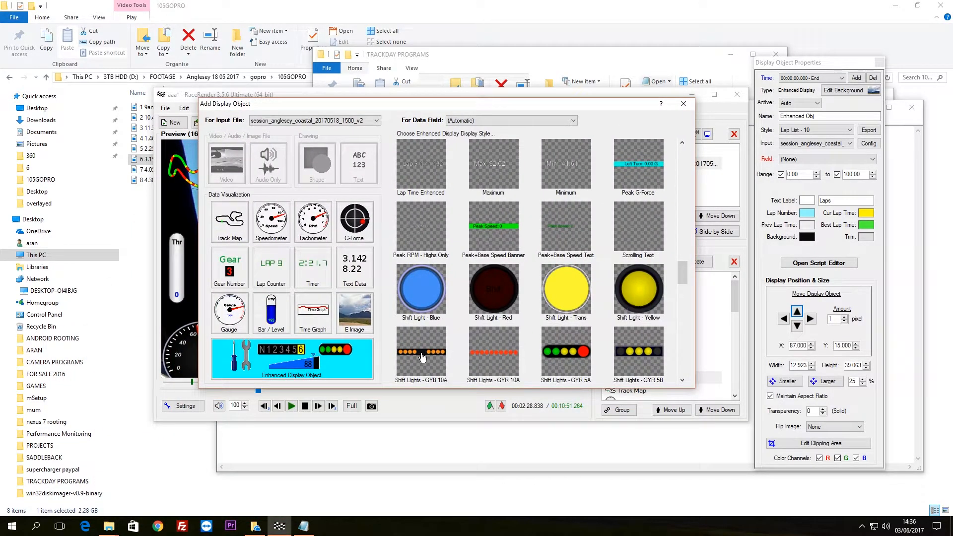
double_click(639, 290)
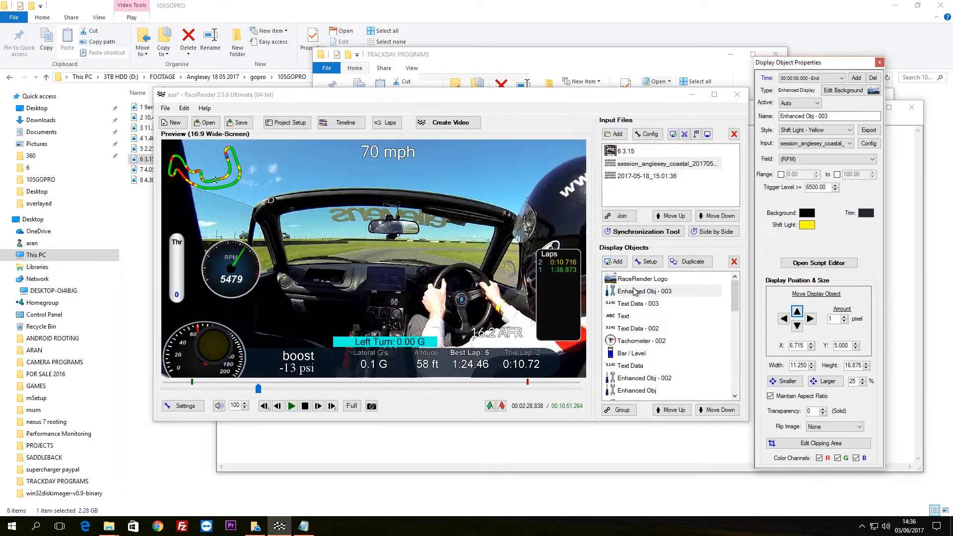
- Place the shift light at X 54, Y 23, set its input to 2017-05-18_15.01.36, and play the footage to check its trigger
drag(218, 356, 421, 314)
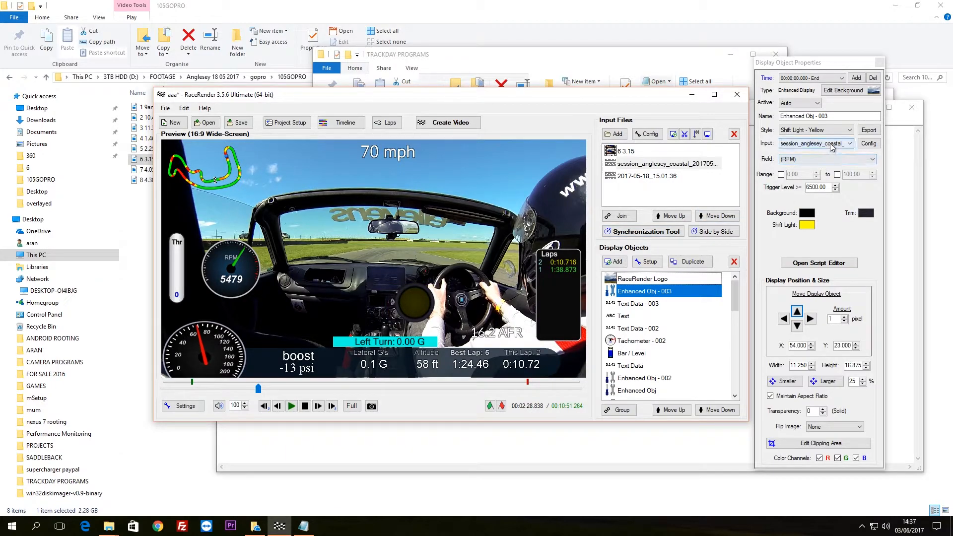
click(802, 144)
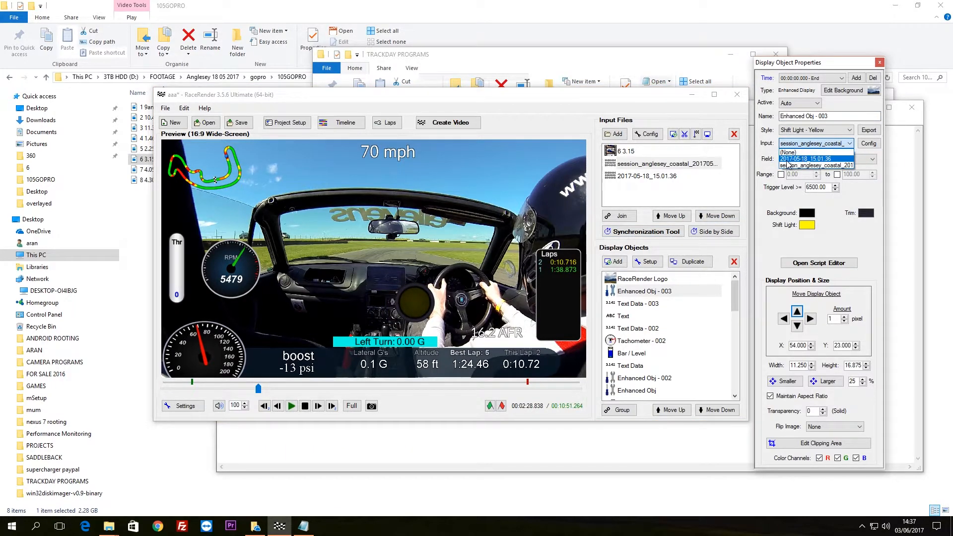
click(786, 159)
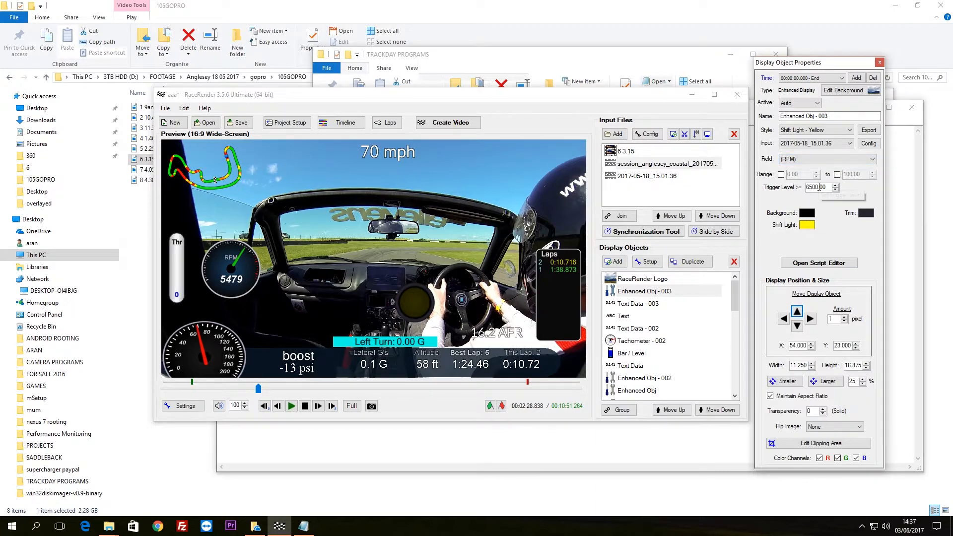
drag(254, 389, 257, 393)
click(290, 405)
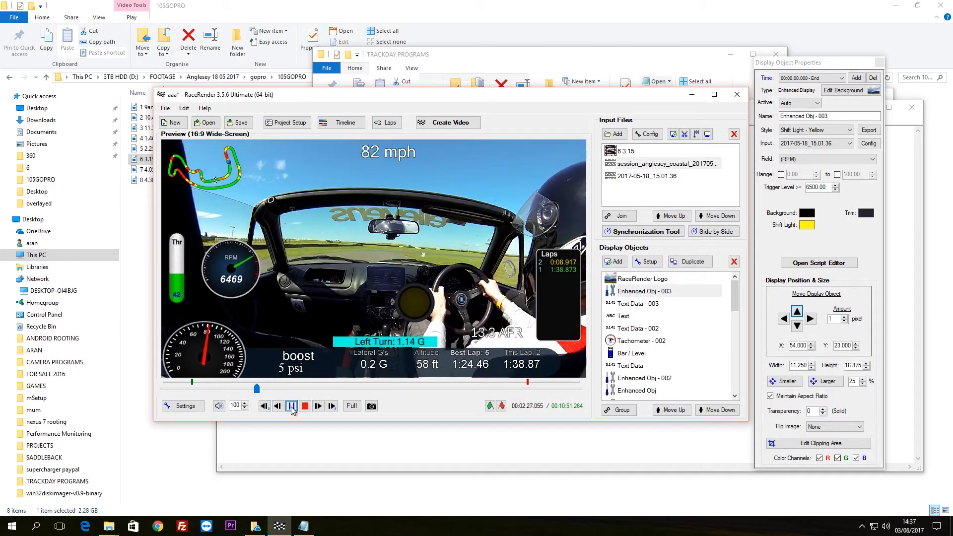
click(291, 407)
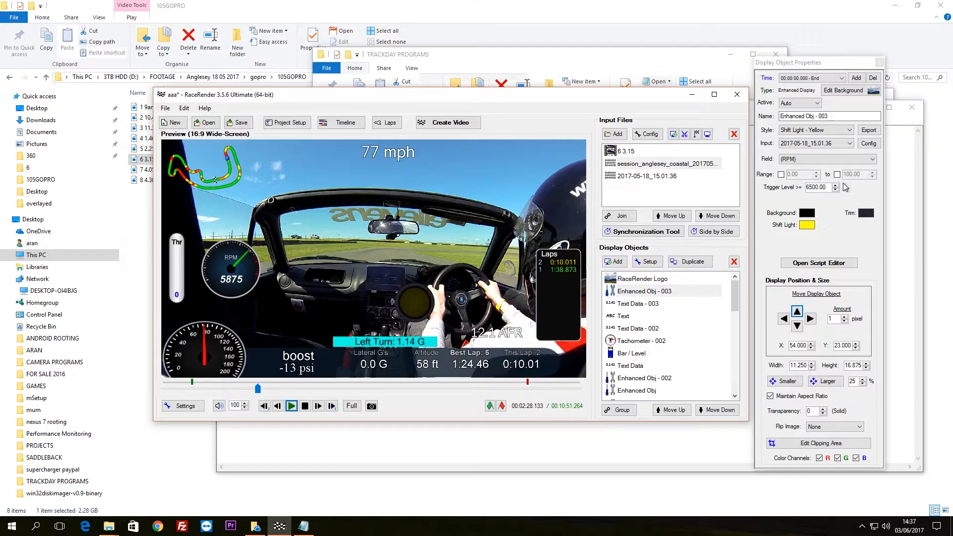
- Move the shift light to X 88, Y 78, and delete it from the overlay
drag(411, 308, 556, 174)
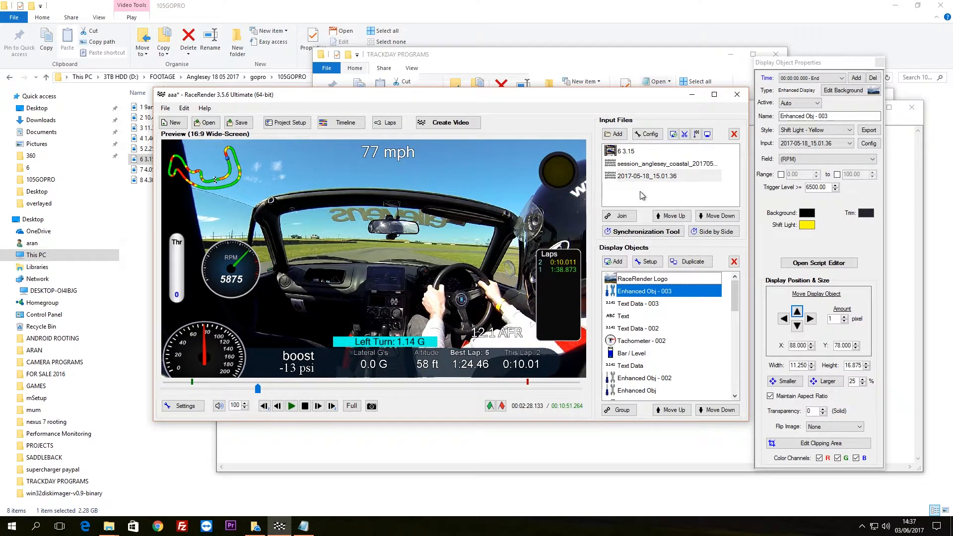
key(Delete)
key(Return)
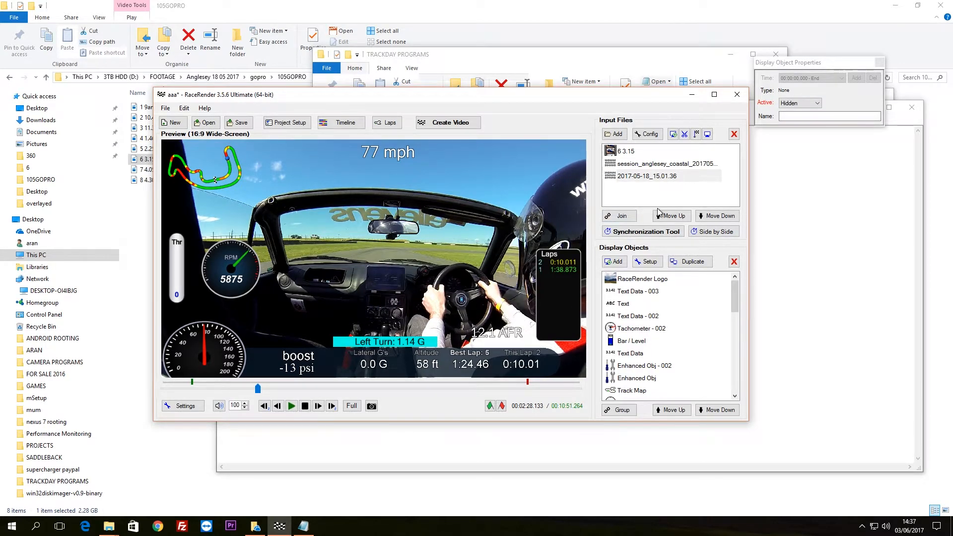
- Save the project and close the display object properties window
drag(580, 98, 529, 129)
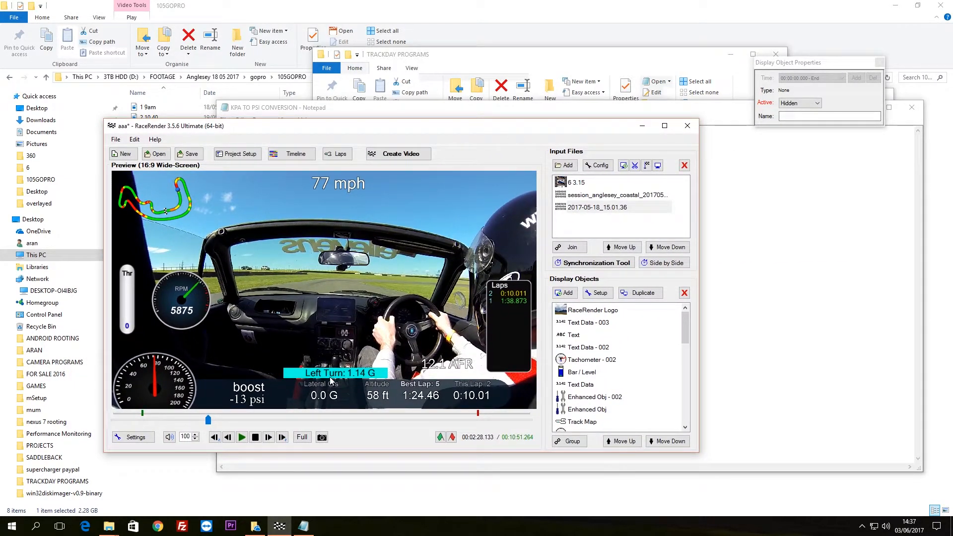
click(189, 154)
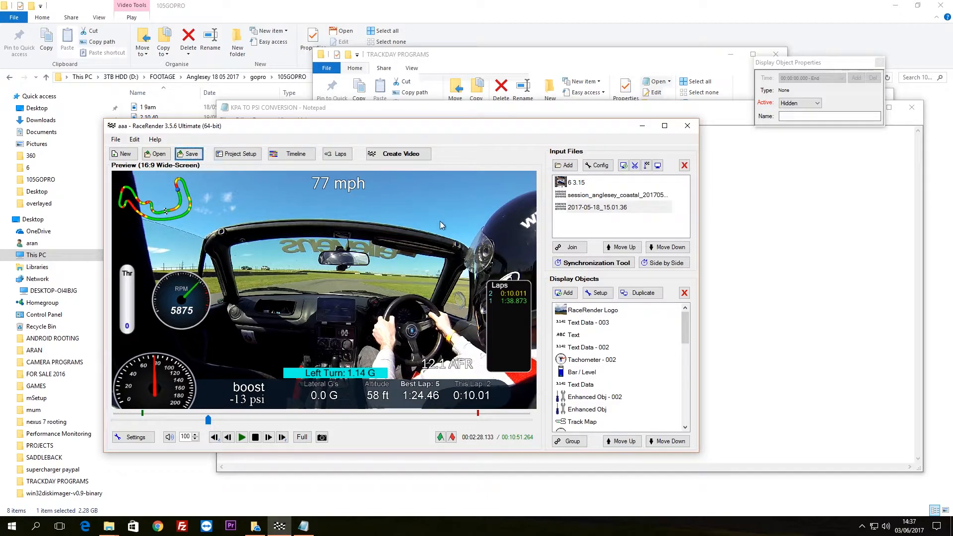
drag(326, 130, 349, 123)
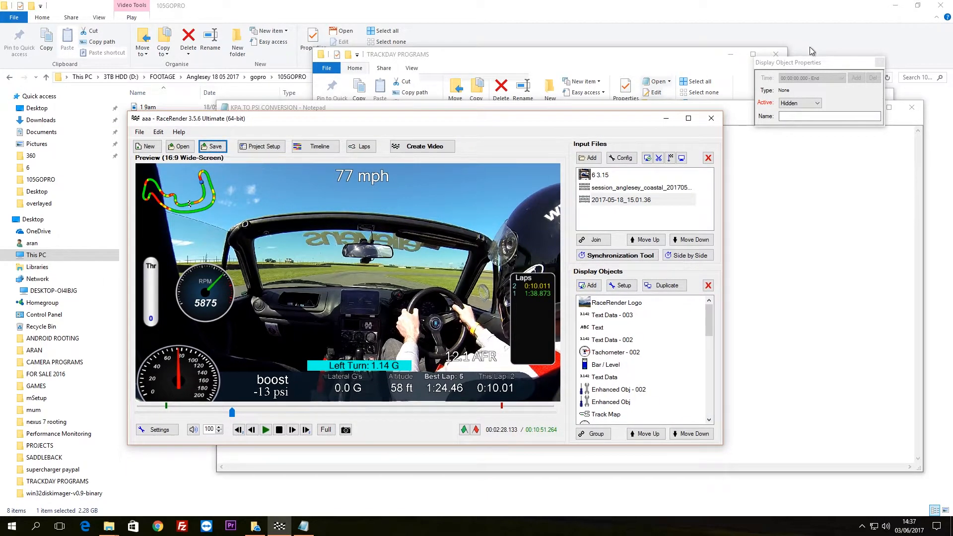
click(880, 63)
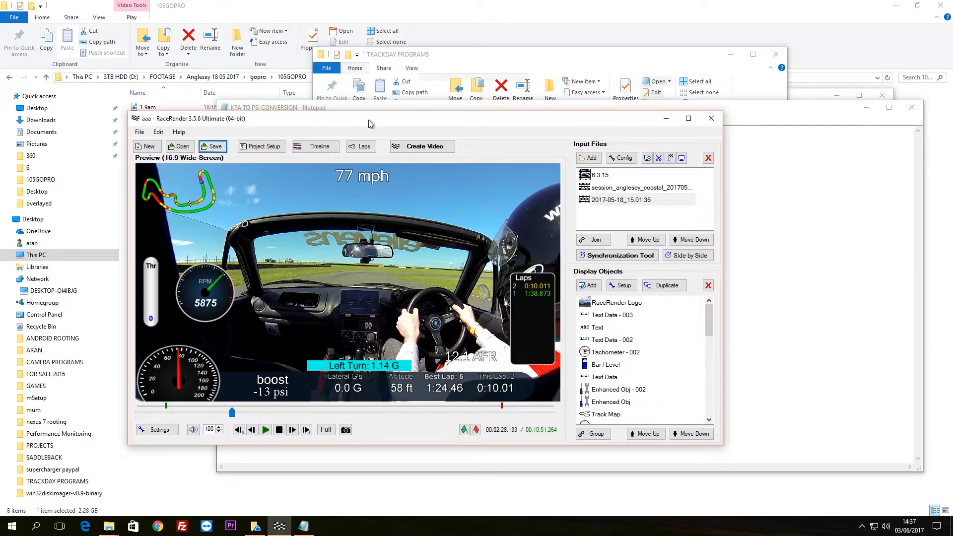
drag(369, 124, 457, 178)
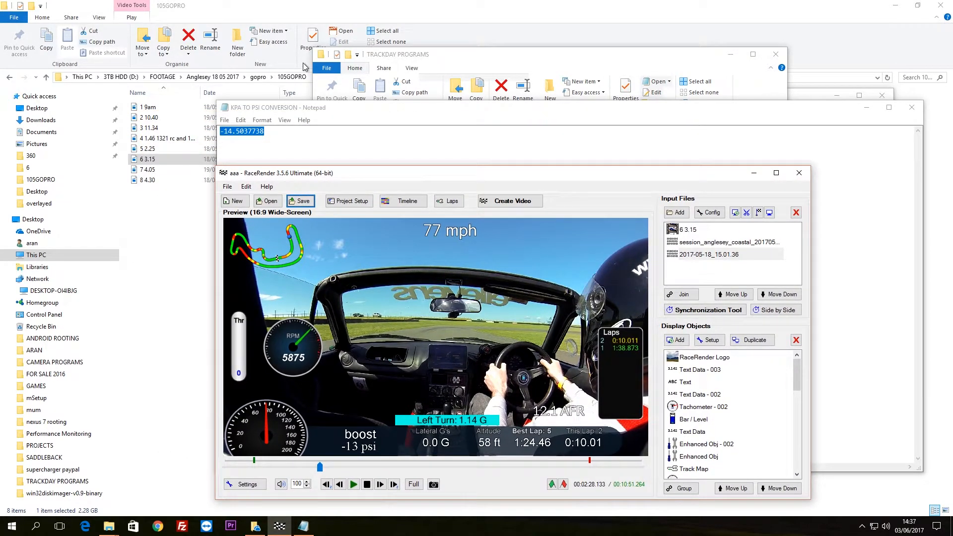
drag(451, 179, 381, 56)
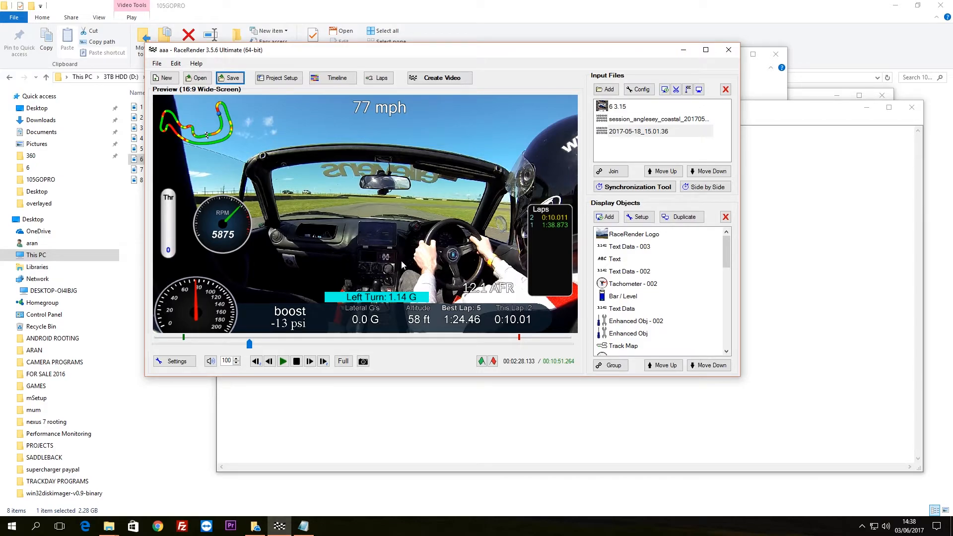
drag(728, 257, 730, 250)
- Move the speed readout down the frame to just above the turn G-force banner
drag(385, 50, 500, 86)
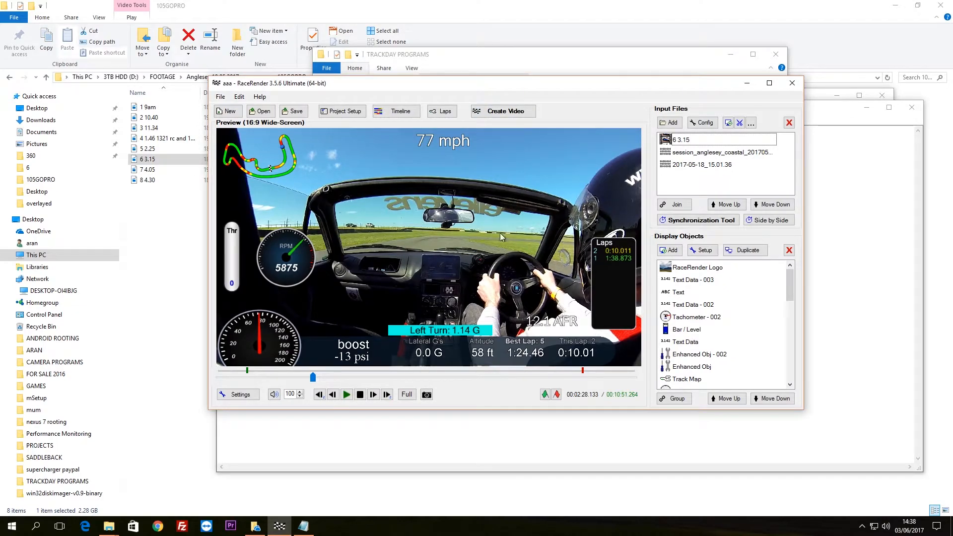
drag(457, 147, 457, 316)
click(693, 183)
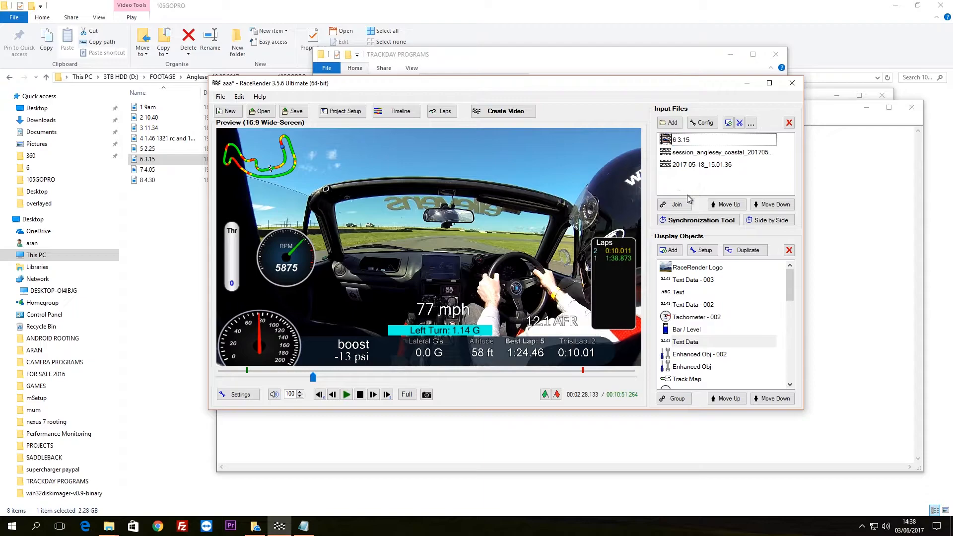
- Add the 6 lap timer 1500 video from the Anglesey 18 05 2017 mobius bumper cam folder and place its inset at the frame's top centre
click(675, 124)
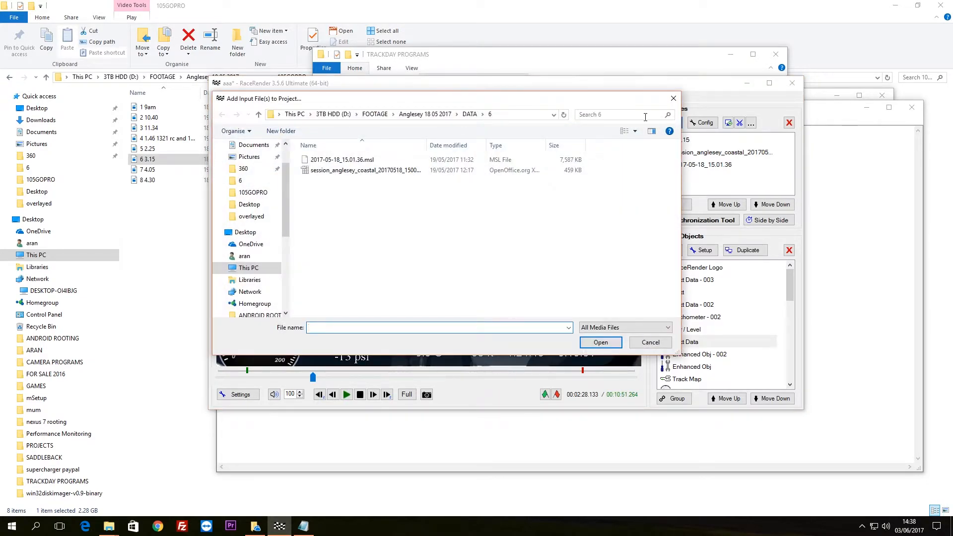
click(374, 115)
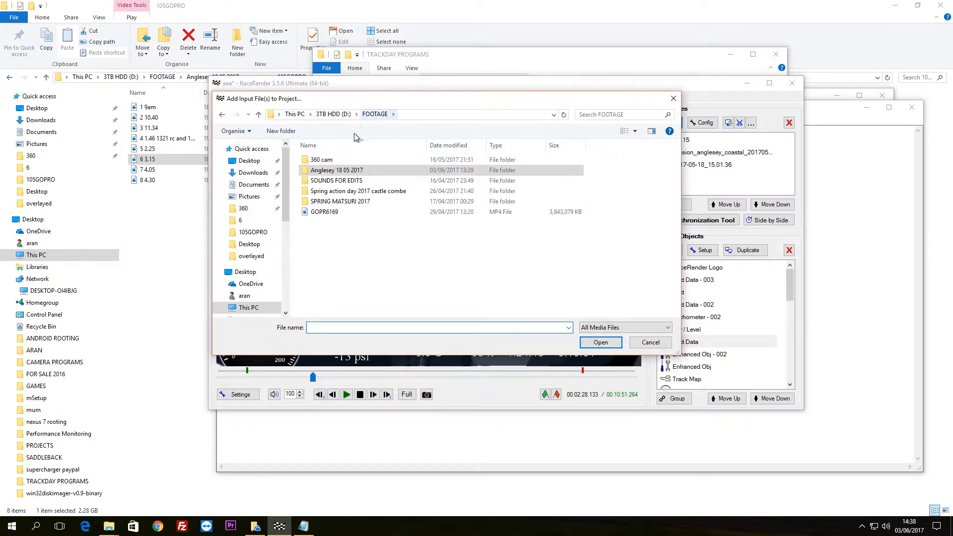
double_click(340, 171)
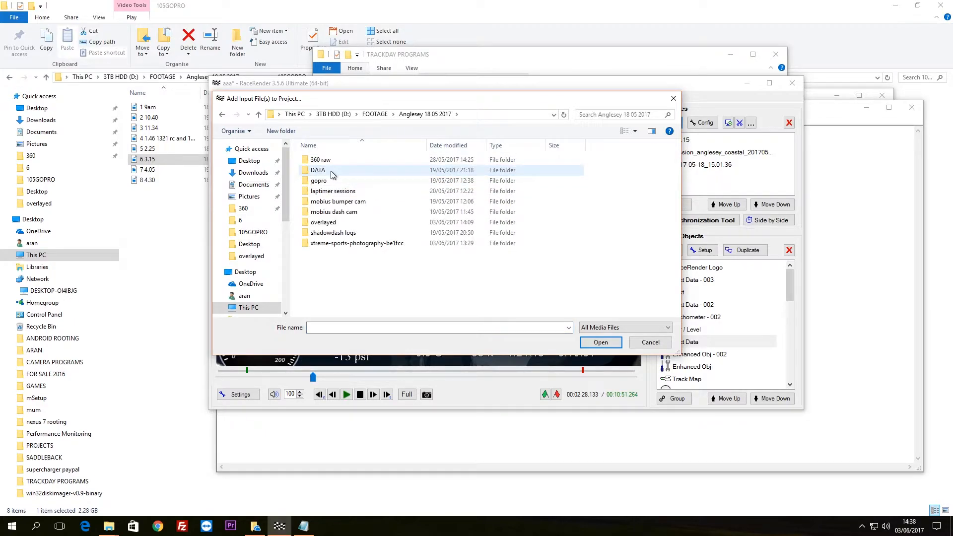
double_click(356, 202)
click(326, 162)
double_click(326, 160)
double_click(381, 158)
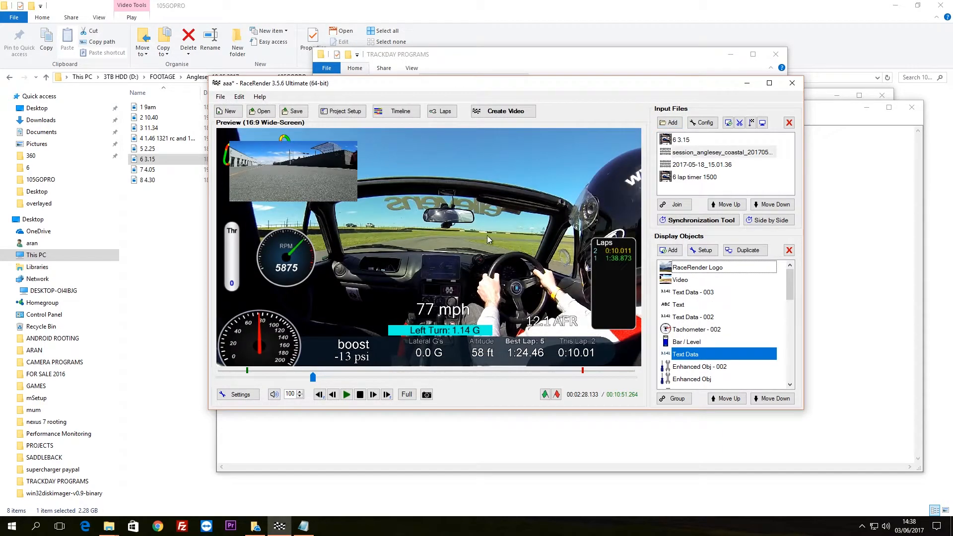
drag(332, 179, 460, 170)
- Scrub the preview back and forth around the end of lap 1 to just before lap 2 starts
mouse_move(311, 376)
mouse_down()
mouse_move(255, 380)
mouse_move(306, 378)
mouse_up()
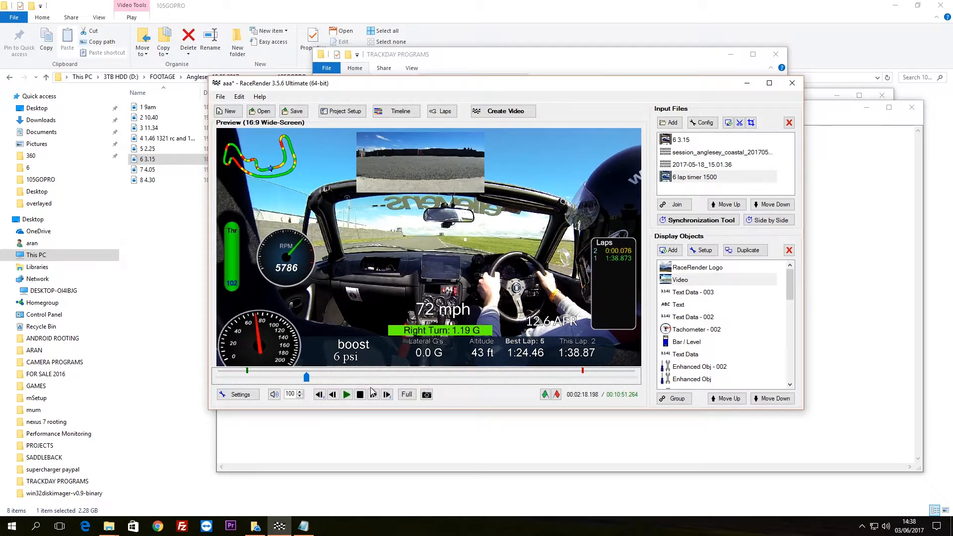
click(374, 395)
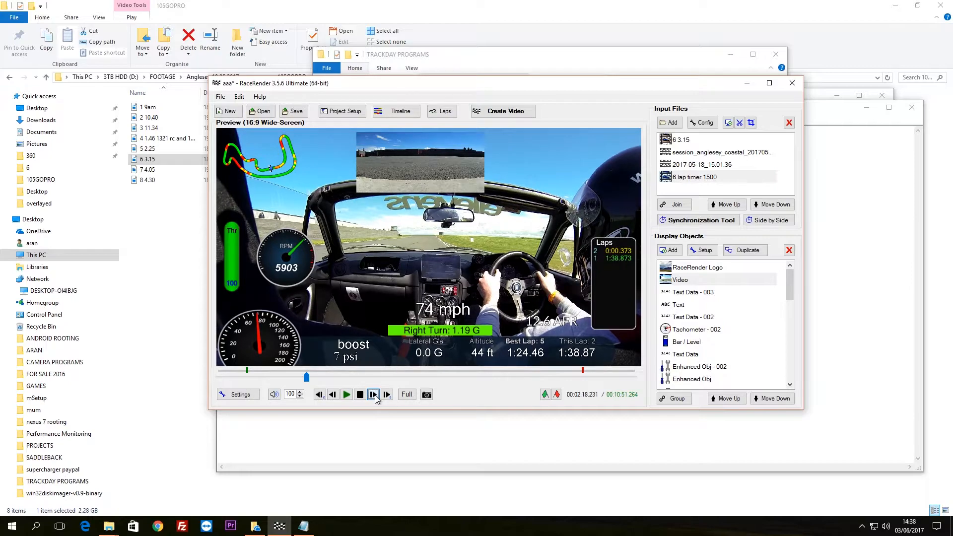
click(375, 397)
click(375, 397)
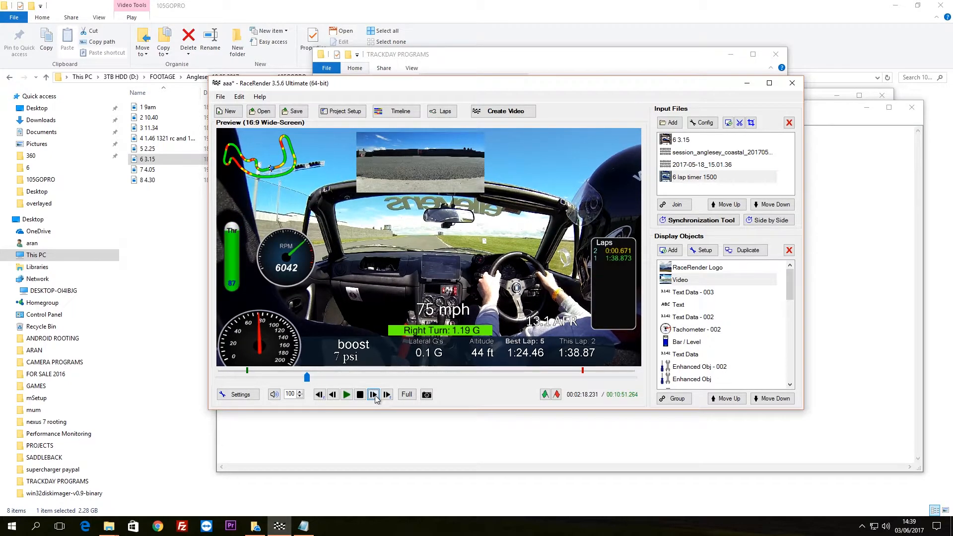
click(303, 379)
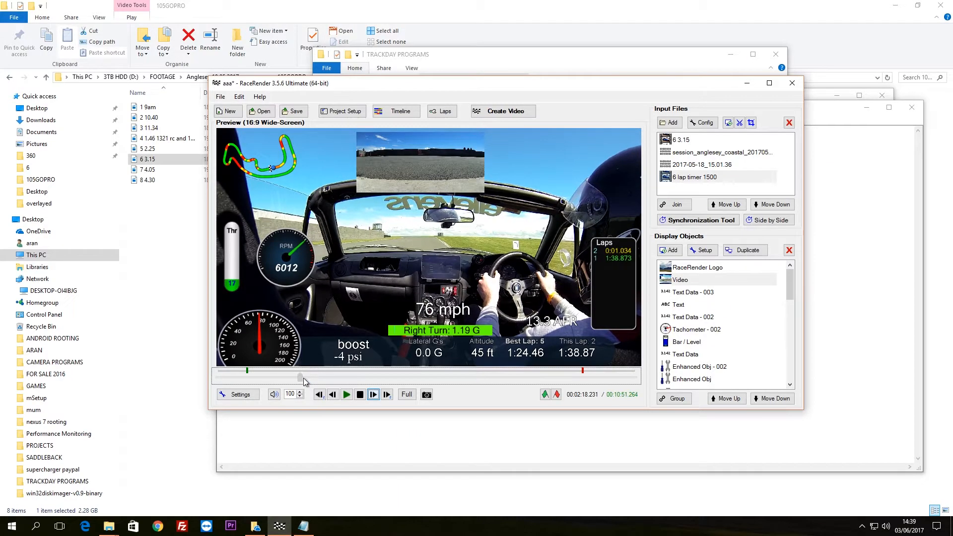
drag(301, 378, 305, 379)
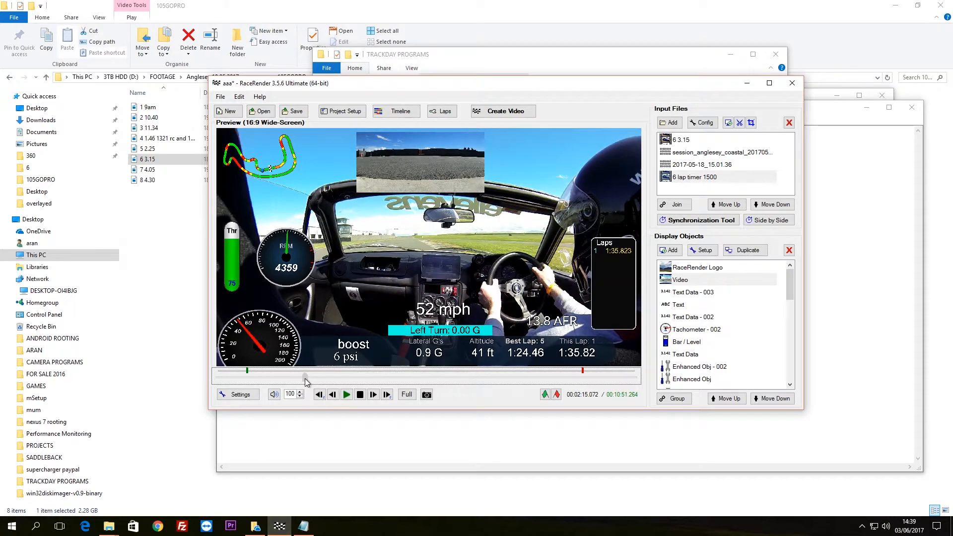
- Advance the preview in small increments to the frame where lap 2 begins, at about 00:02:18.131
click(373, 395)
click(375, 396)
click(385, 396)
click(386, 395)
click(387, 396)
click(387, 395)
click(386, 395)
click(387, 395)
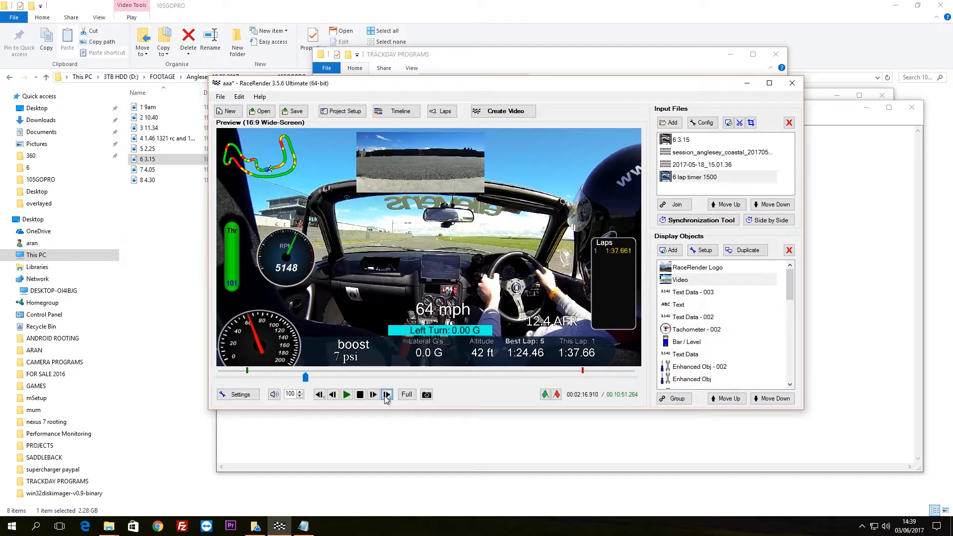
click(387, 395)
click(386, 395)
click(386, 395)
click(387, 395)
click(386, 395)
click(387, 395)
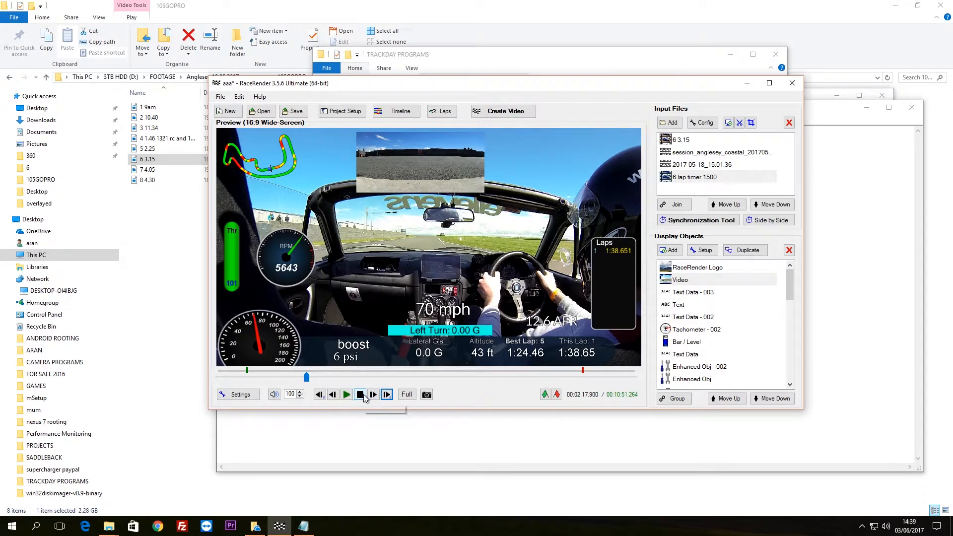
click(373, 395)
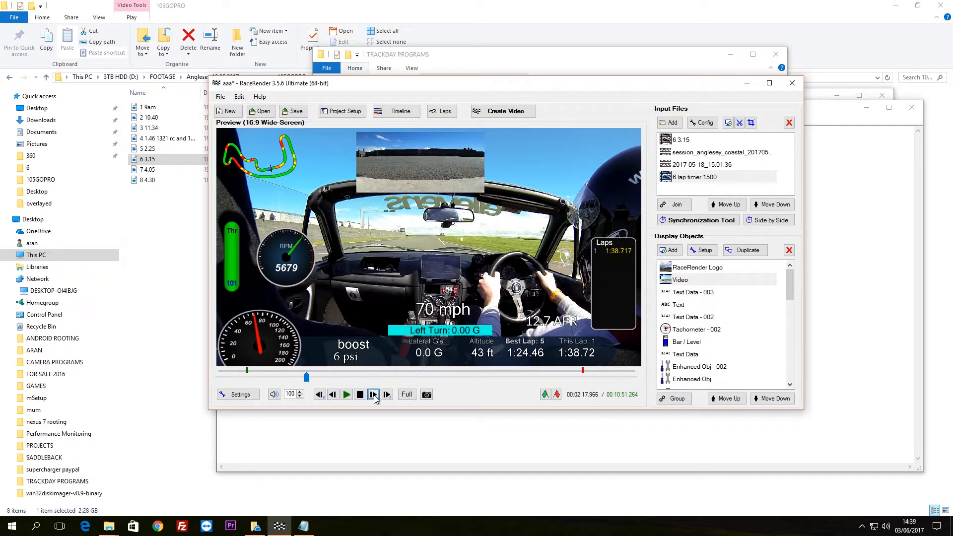
click(374, 396)
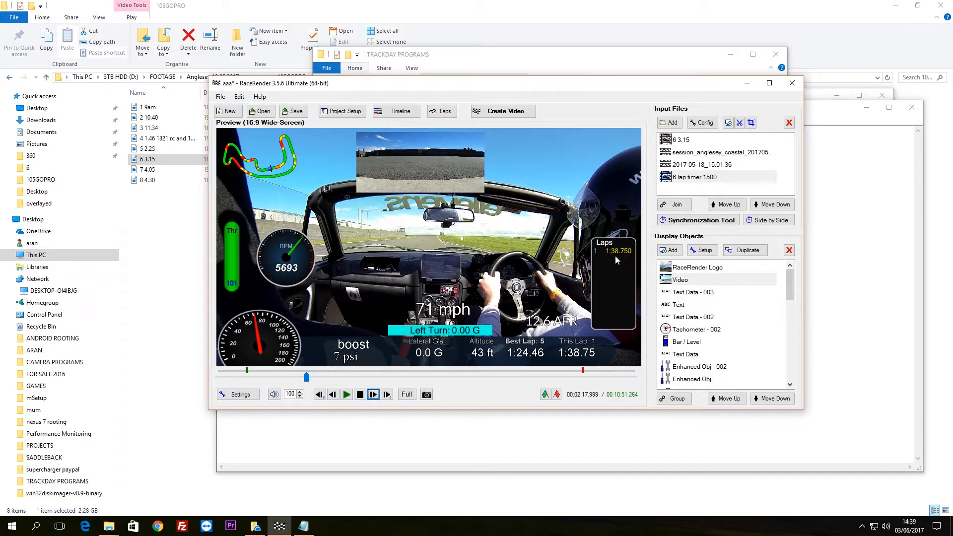
click(374, 397)
click(374, 398)
click(374, 397)
click(374, 397)
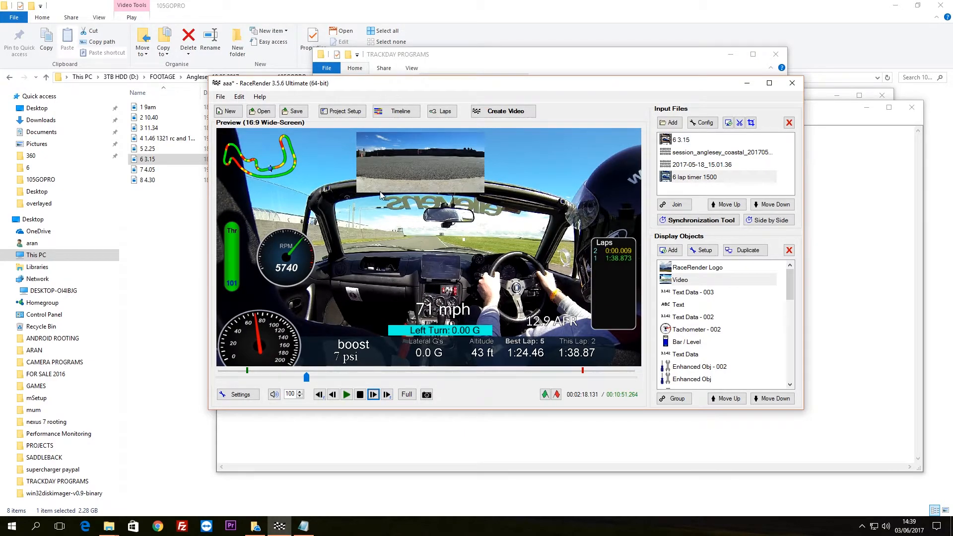
- Open the side-by-side synchronization for the 6 lap timer 1500 video, with 6 3.15 as the reference input
click(443, 173)
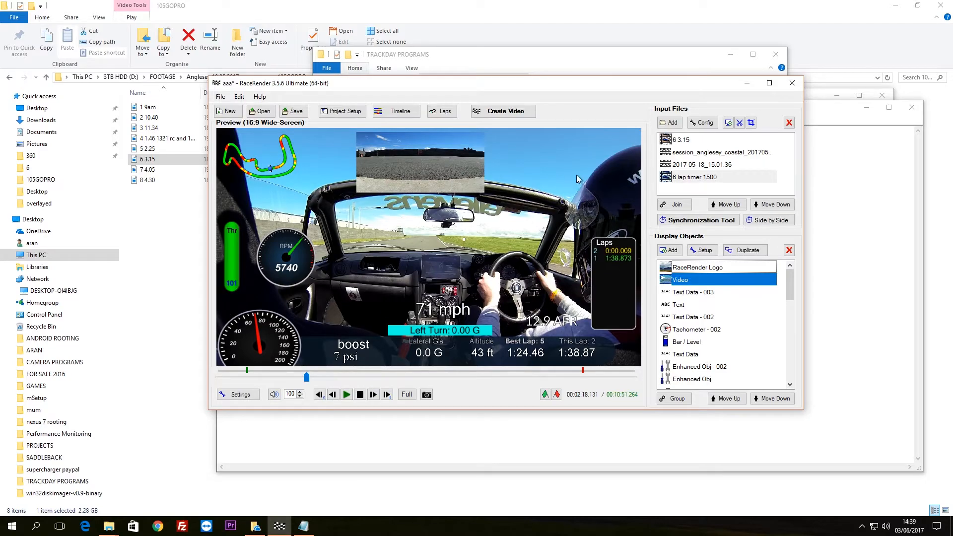
click(713, 179)
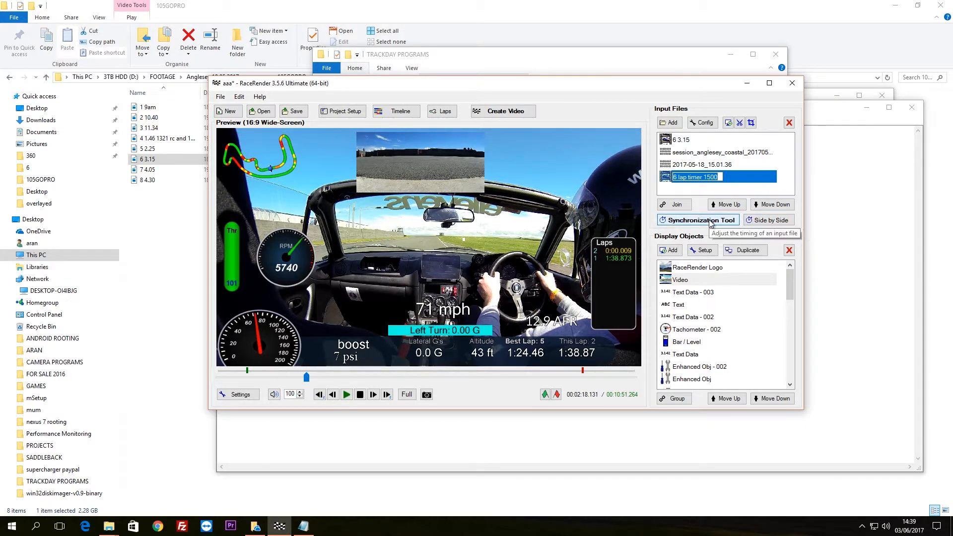
click(765, 221)
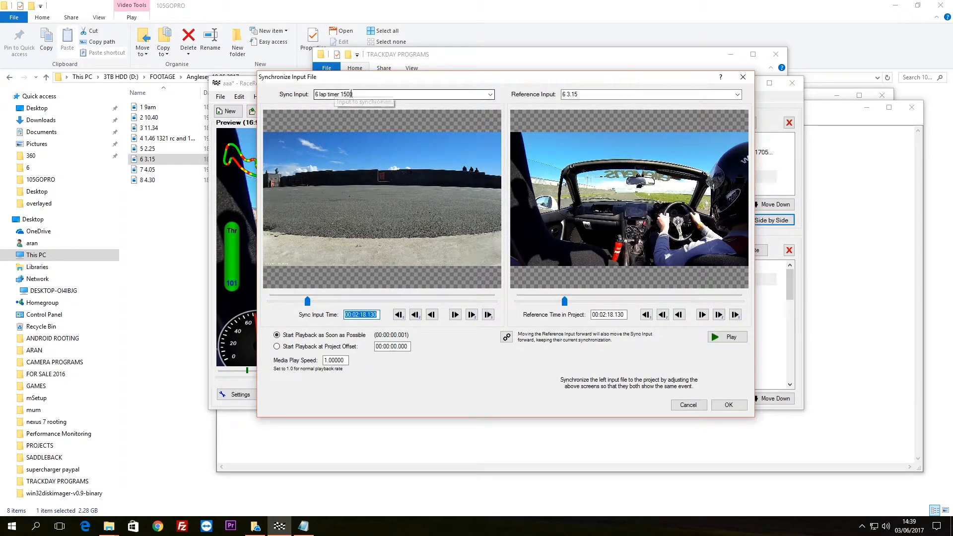
click(396, 94)
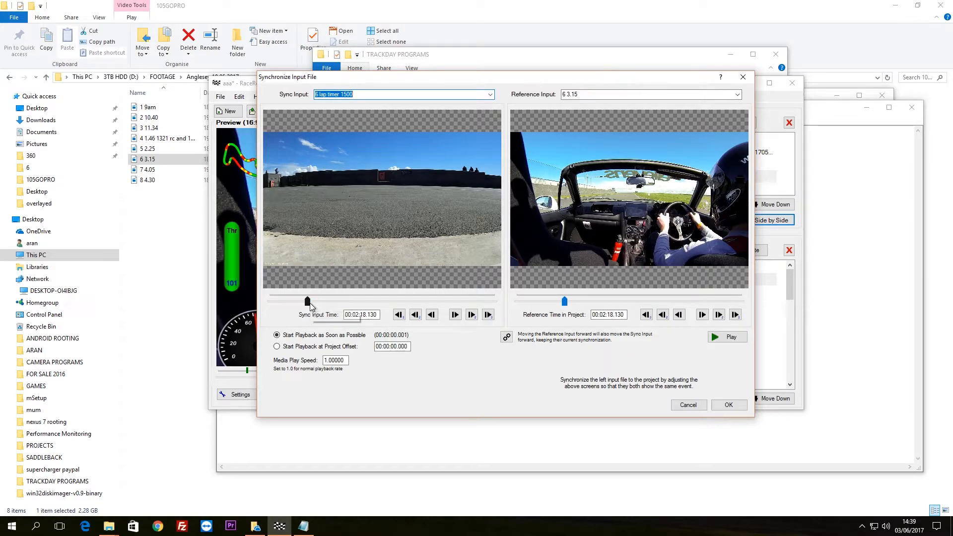
- Seek the 6 lap timer 1500 sync input to about 00:04:10.332, close to the start line
drag(308, 302, 341, 305)
click(415, 315)
click(415, 316)
click(415, 316)
click(415, 316)
click(471, 316)
click(471, 315)
click(472, 315)
click(471, 316)
click(471, 316)
click(472, 315)
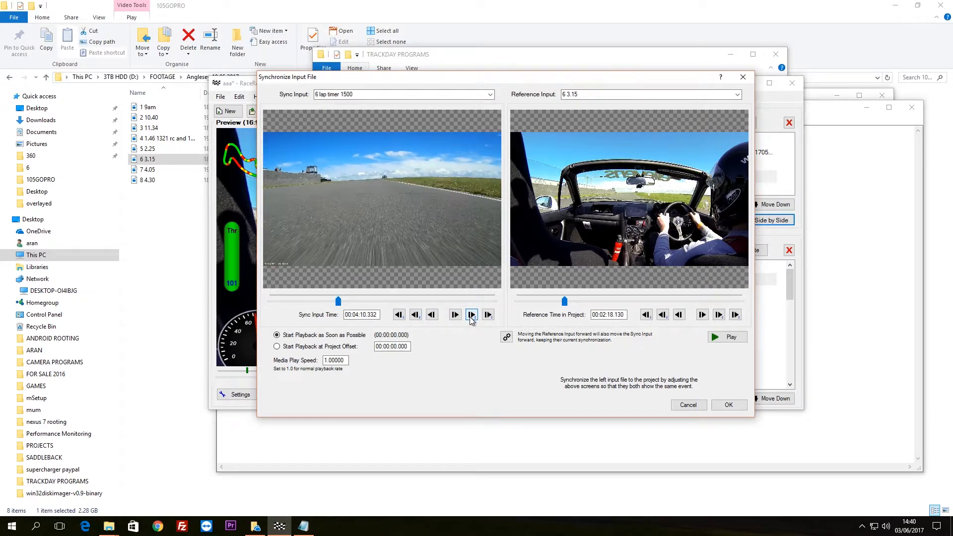
- Fine-tune the sync input time to 00:04:08.916 to match the reference frame, and accept the synchronization
click(455, 316)
click(432, 316)
click(432, 316)
click(431, 316)
click(432, 316)
click(432, 316)
click(432, 316)
click(433, 315)
click(432, 316)
click(433, 316)
click(432, 316)
click(432, 316)
click(433, 315)
click(433, 316)
click(432, 316)
click(432, 316)
click(432, 316)
click(415, 315)
click(420, 316)
click(420, 316)
click(420, 316)
click(420, 315)
click(457, 315)
click(457, 315)
click(457, 315)
click(457, 315)
click(456, 315)
click(456, 315)
click(457, 316)
click(457, 316)
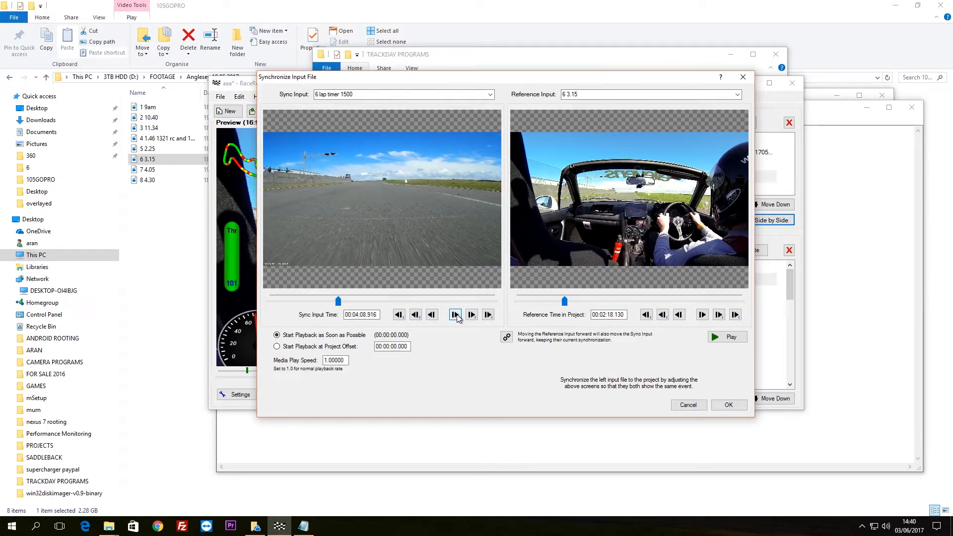
click(432, 316)
click(456, 316)
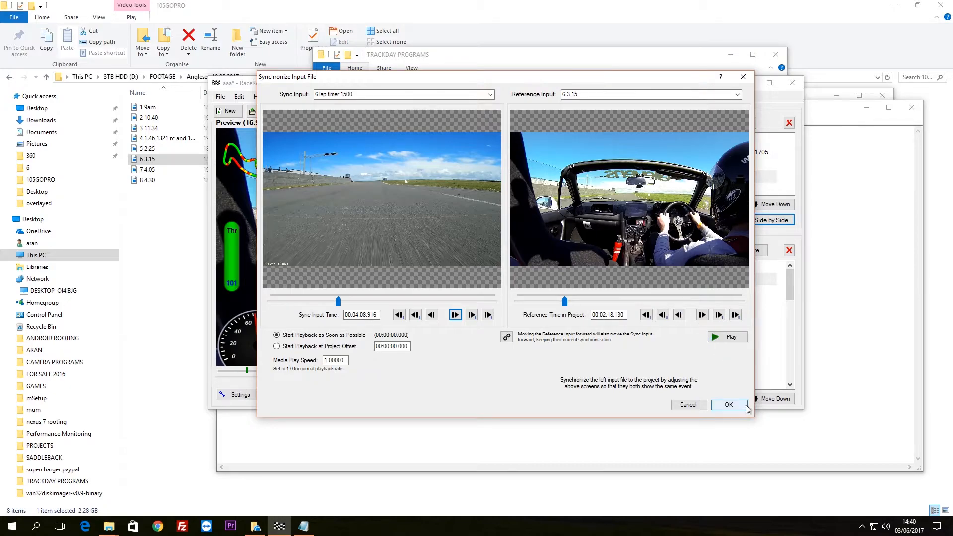
click(738, 408)
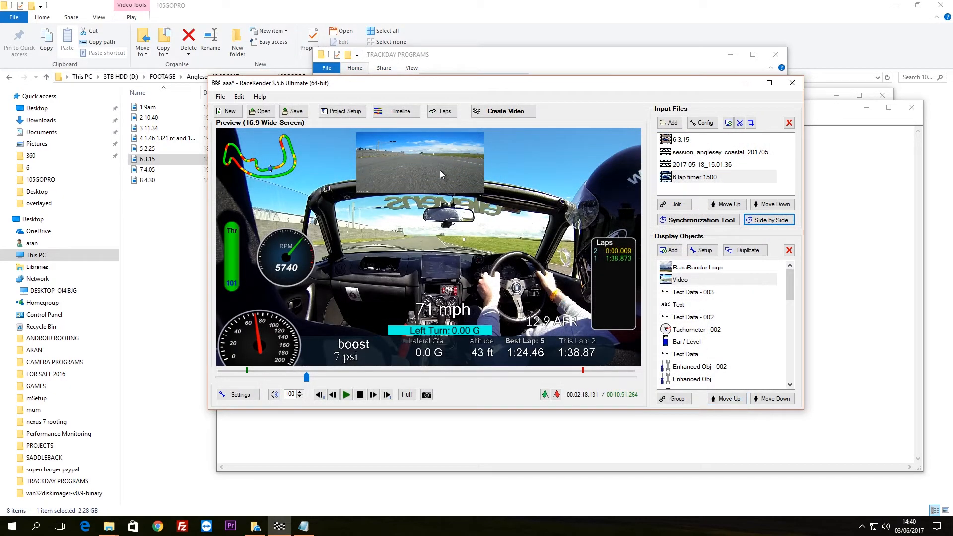
- Play the preview from about 00:02:06 to check that the bumper-cam inset matches the main footage
click(301, 379)
click(347, 395)
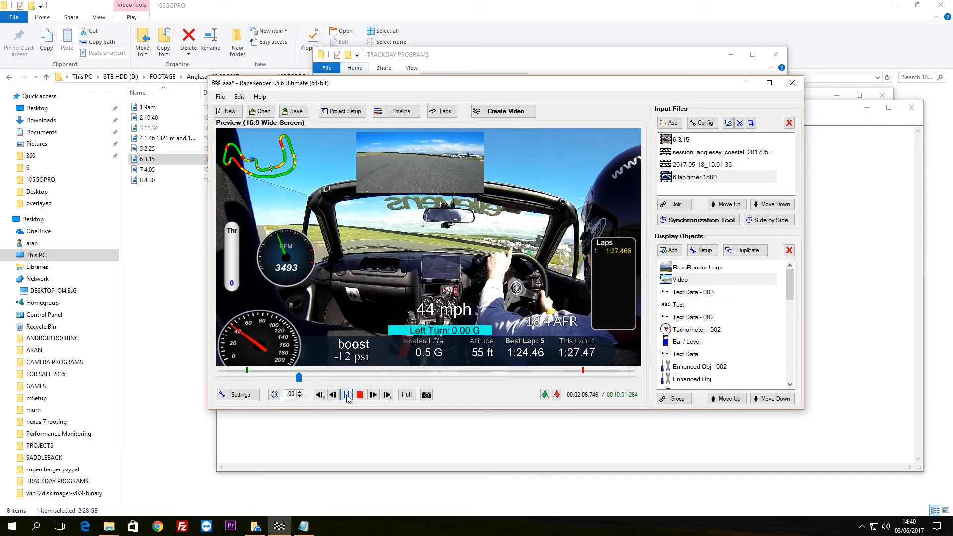
click(347, 396)
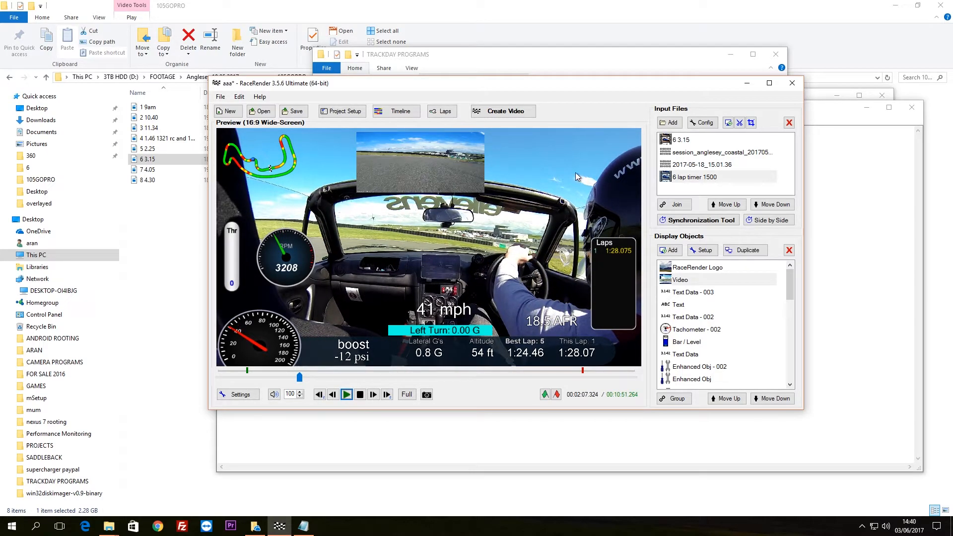
- Open the display object properties of the bumper-cam Video inset and mute its audio
click(609, 227)
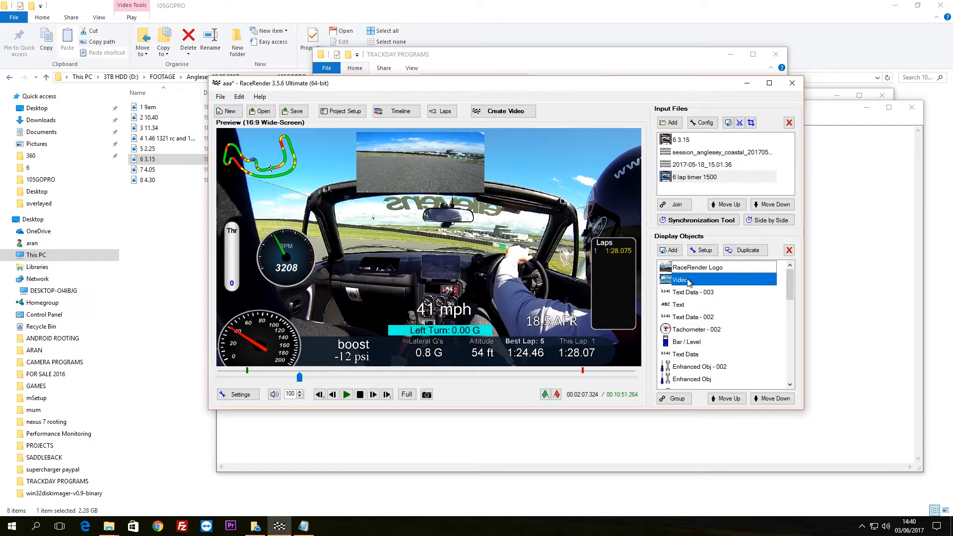
click(703, 250)
click(883, 383)
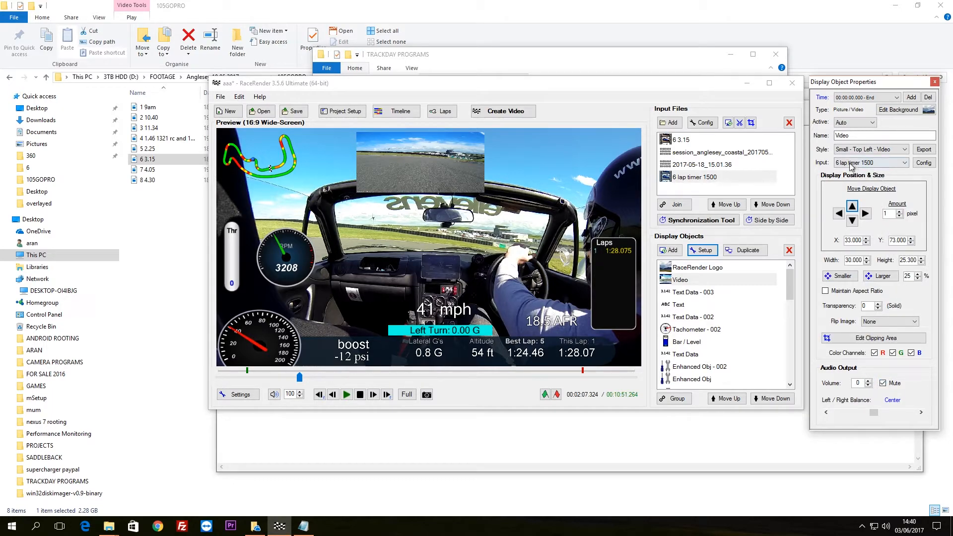
- Try the Rear View Mirror - Video and Half - Top - Video styles on the bumper-cam inset
click(866, 150)
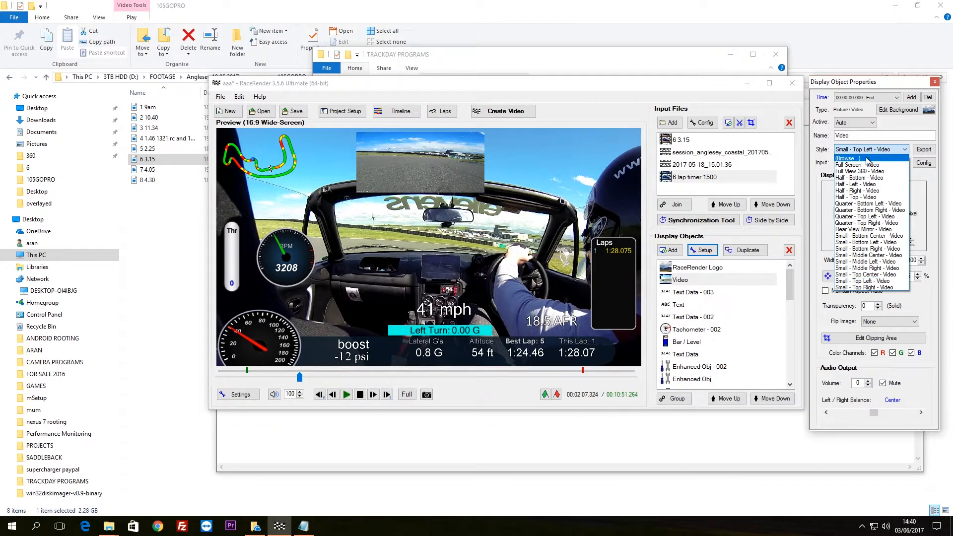
click(846, 230)
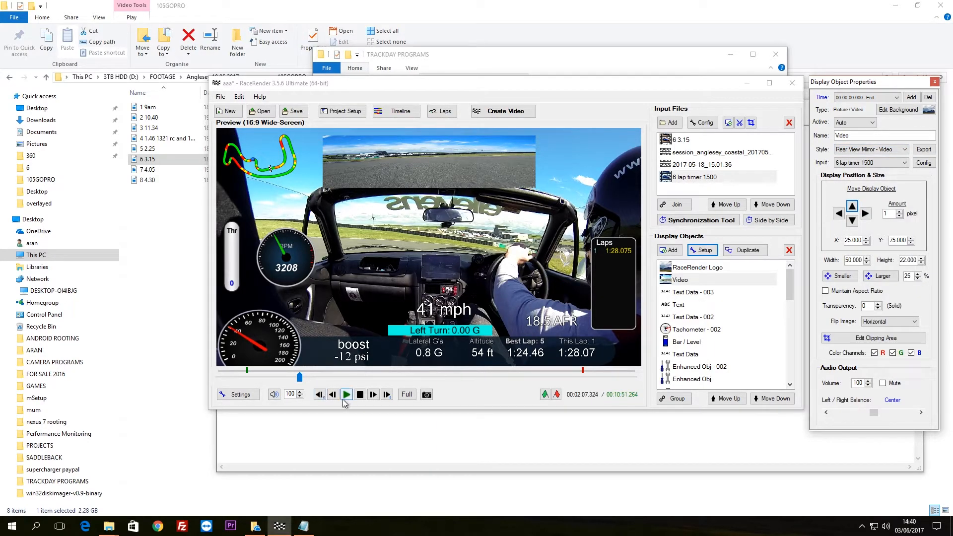
drag(300, 381, 295, 381)
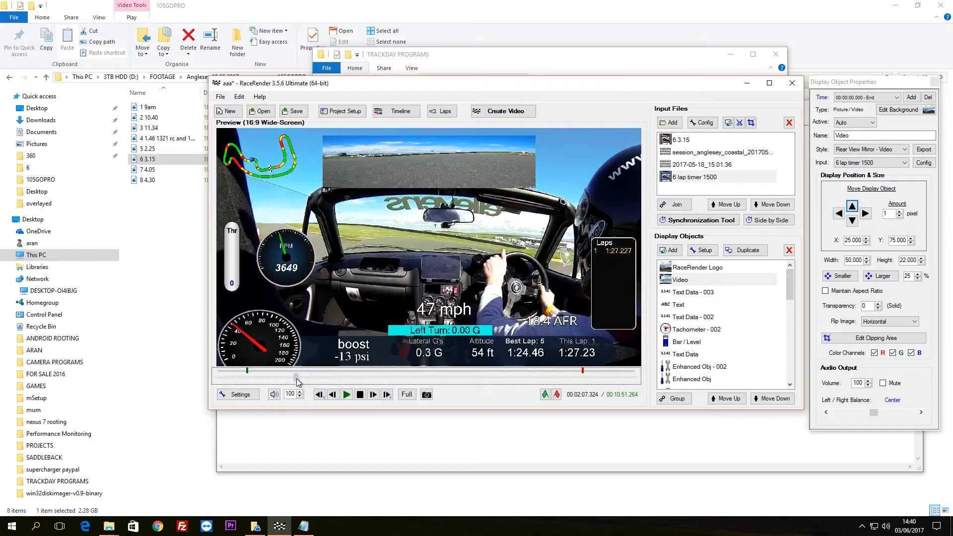
click(455, 181)
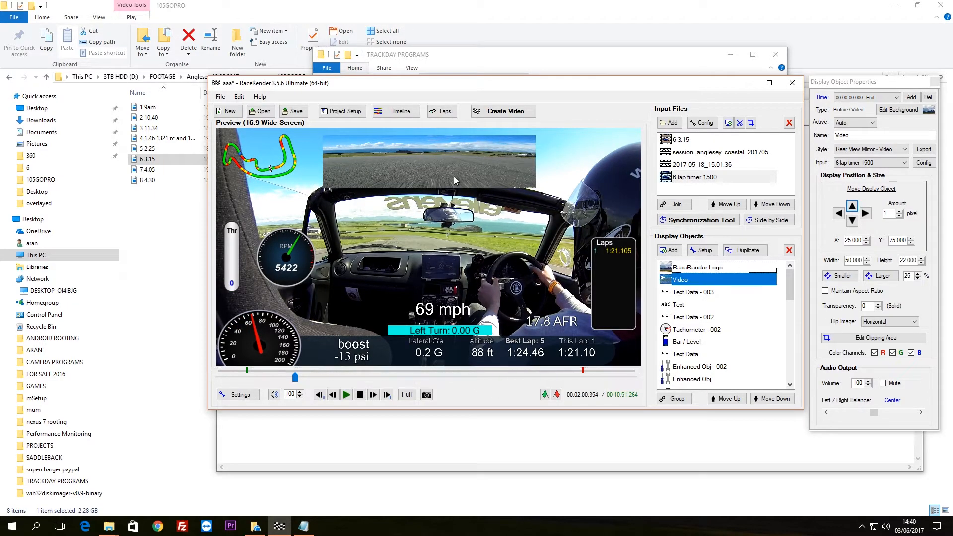
click(880, 276)
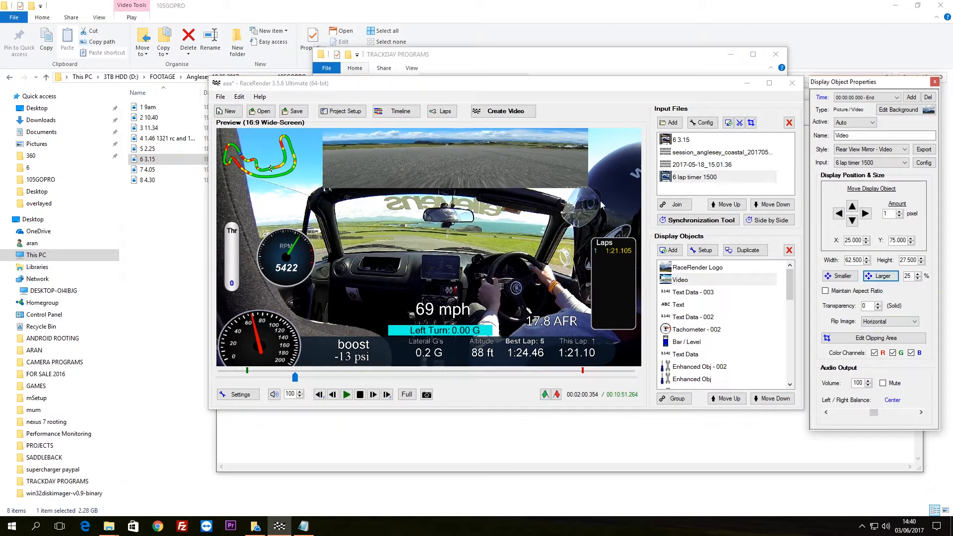
click(837, 276)
click(870, 150)
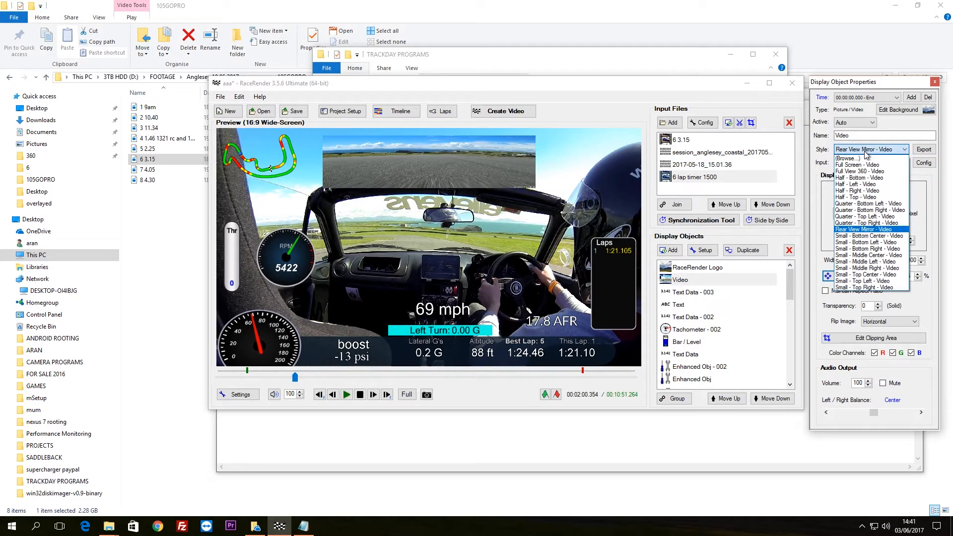
click(874, 200)
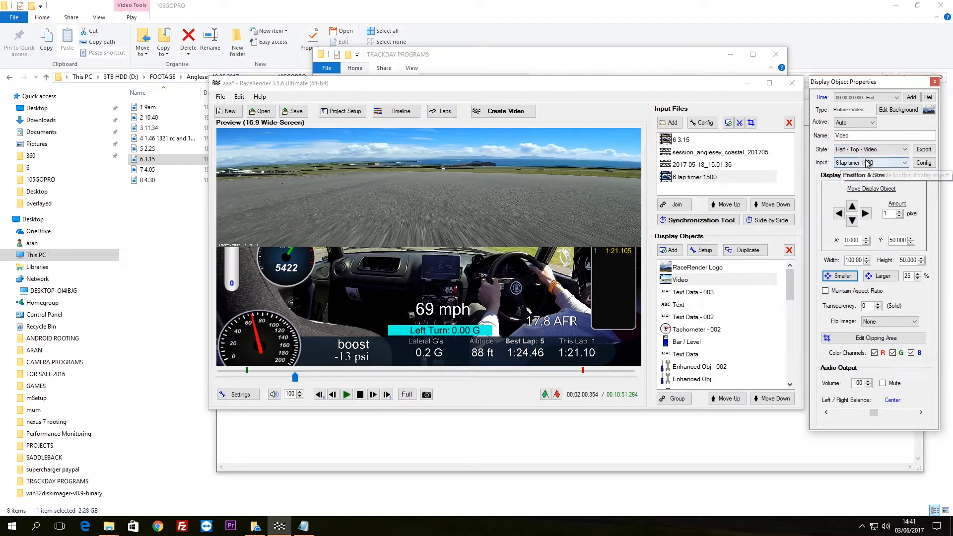
- Apply the Quarter - Bottom Left - Video style to the bumper-cam inset and move it to about X 25, Y 42
click(867, 151)
click(869, 204)
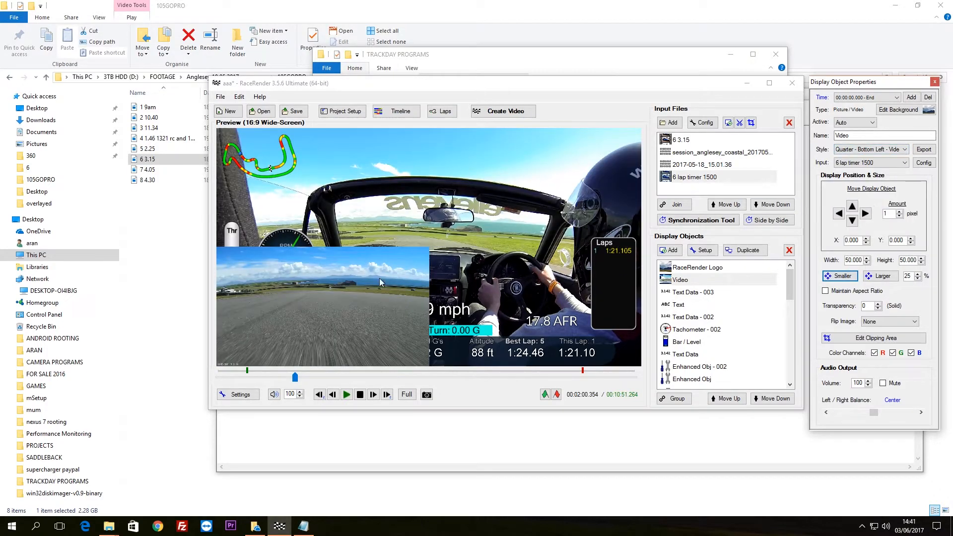
drag(389, 286, 495, 186)
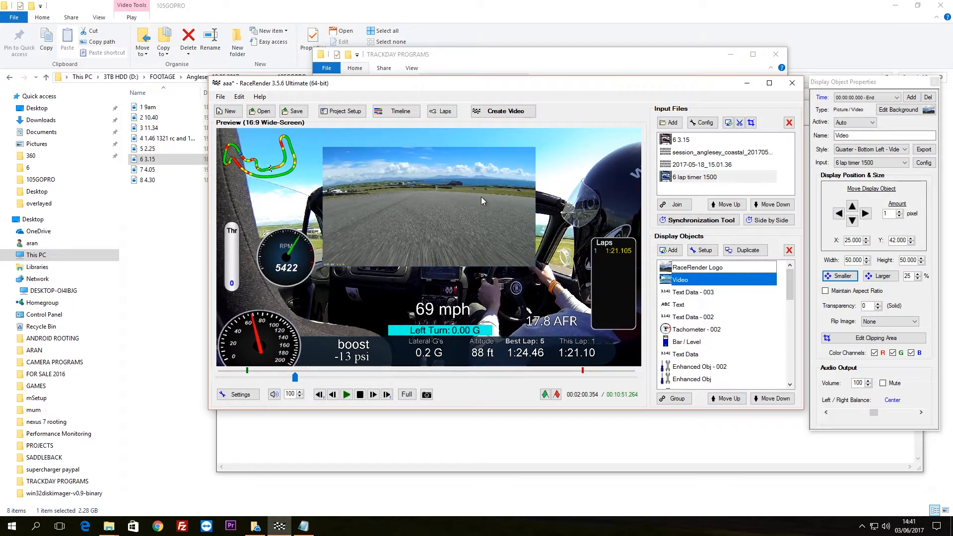
- Shrink the bumper-cam inset to a width and height of 25.6 and move it to X 37, Y 73
click(850, 280)
click(850, 281)
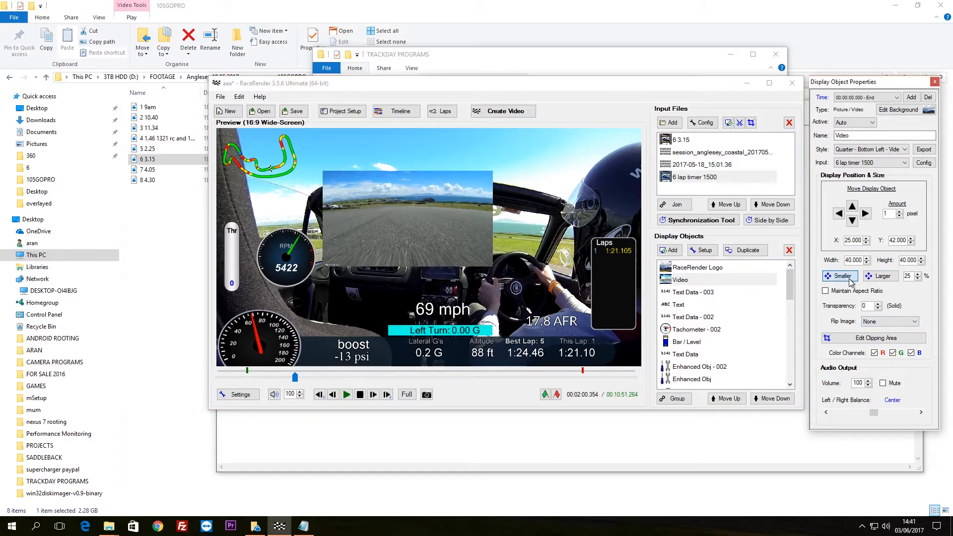
click(851, 282)
drag(393, 248, 443, 174)
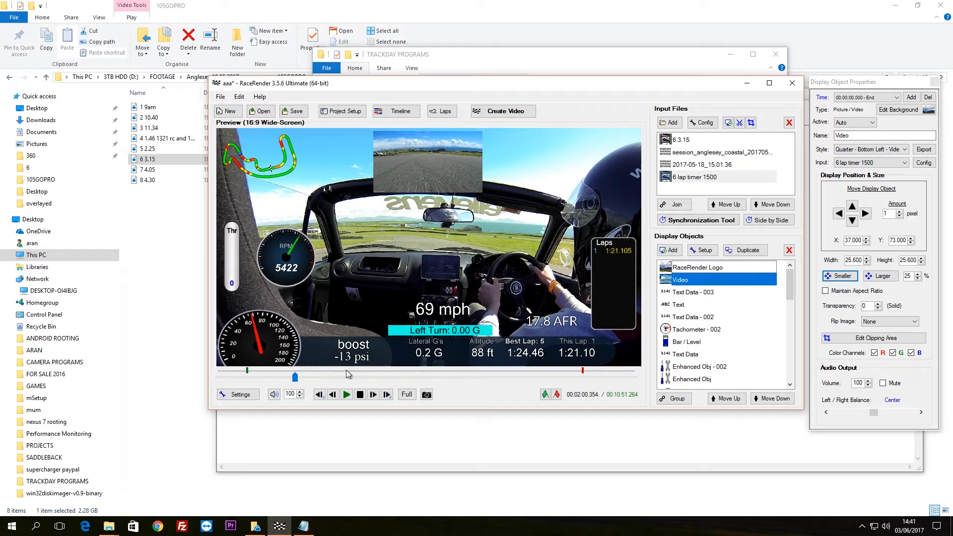
- Play the preview to check the bumper-cam inset and mute the inset's audio
click(347, 394)
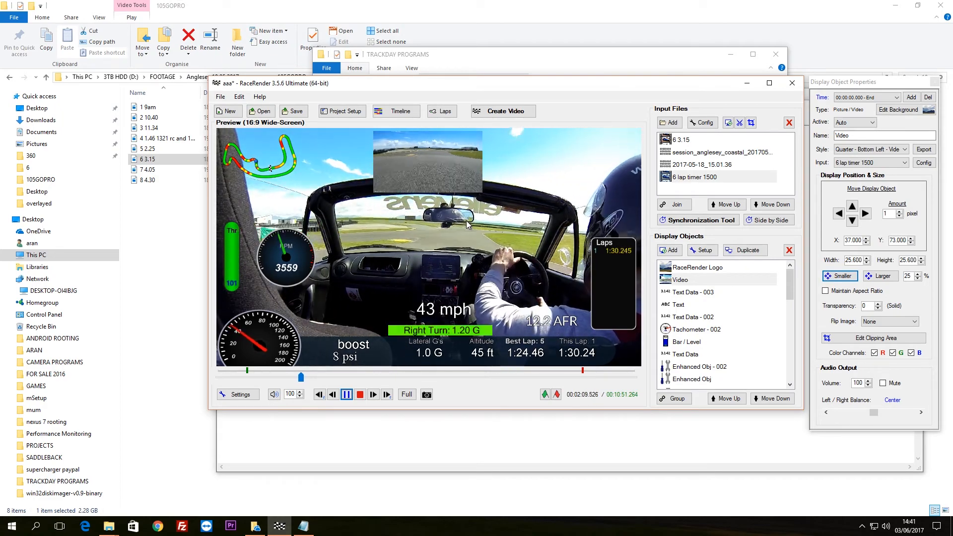
click(458, 170)
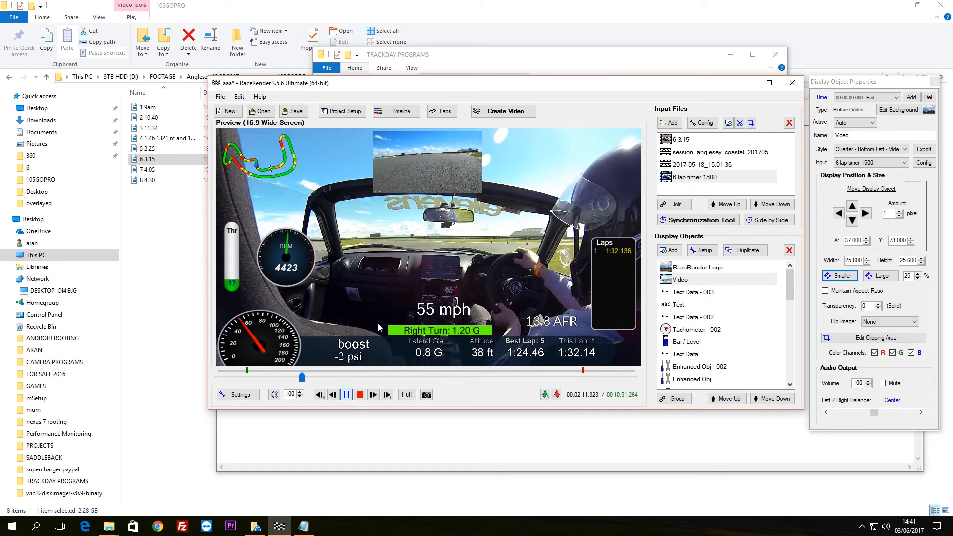
click(888, 390)
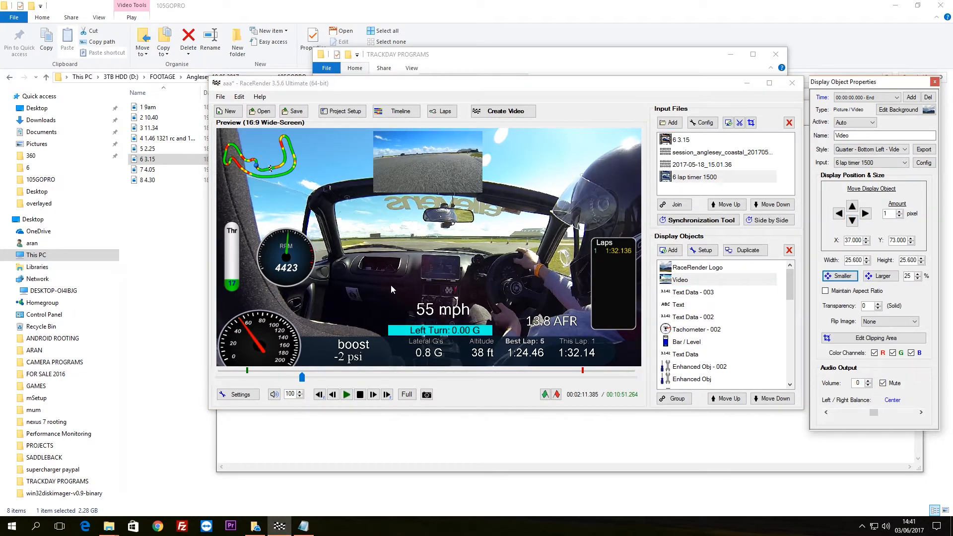
- Play the footage and step frame by frame to 00:02:18.045, comparing where the main and bumper-cam videos reach the line across the track
click(347, 394)
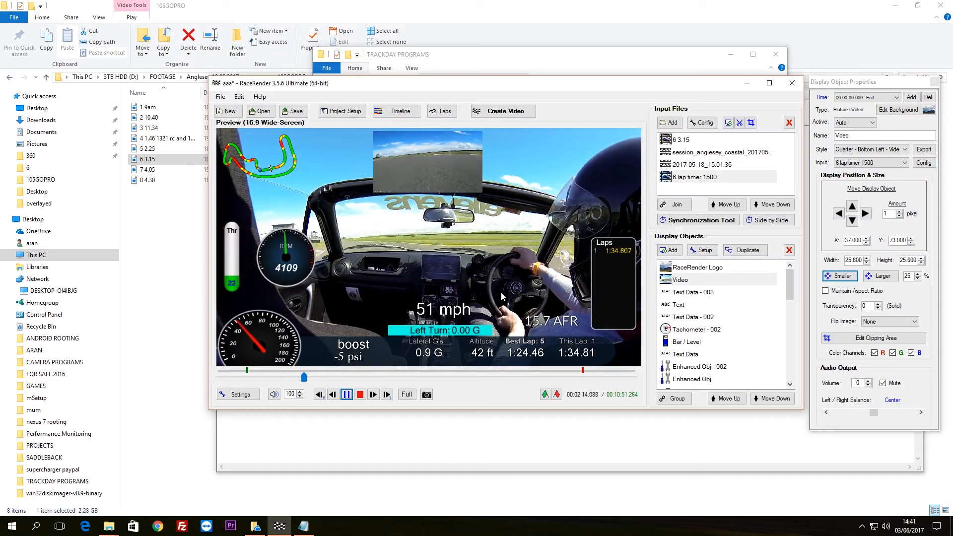
click(352, 396)
click(332, 395)
click(333, 394)
click(332, 394)
click(333, 394)
click(333, 396)
click(333, 395)
click(333, 395)
click(333, 396)
click(333, 395)
click(333, 396)
click(333, 396)
click(333, 396)
click(333, 395)
click(333, 395)
click(333, 396)
click(333, 395)
click(333, 396)
click(333, 395)
click(333, 396)
click(333, 395)
click(333, 395)
click(333, 396)
click(333, 396)
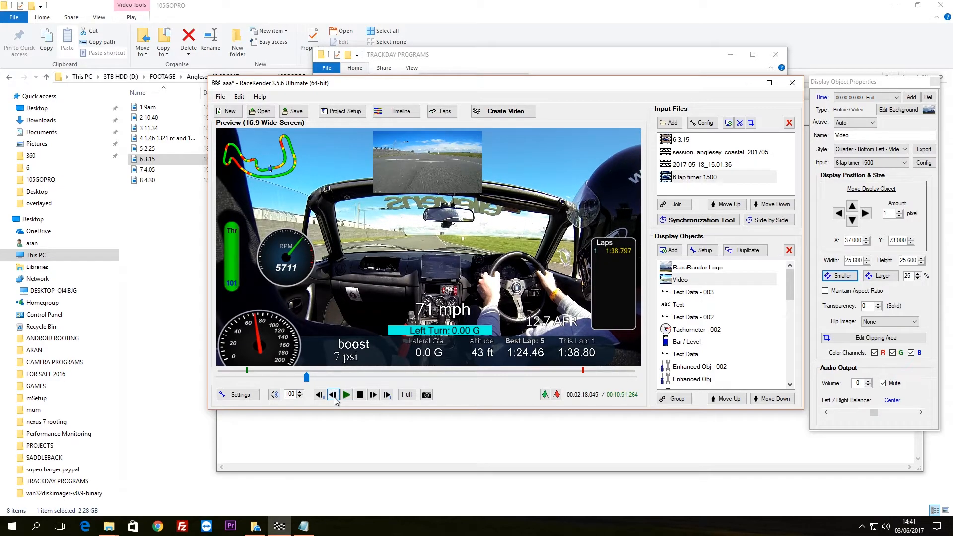
click(333, 396)
click(333, 395)
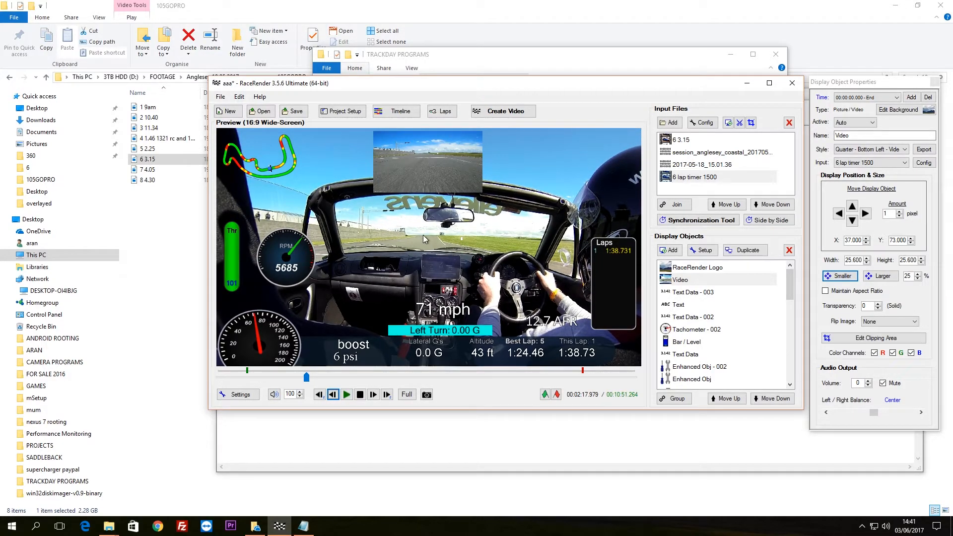
click(376, 395)
click(375, 396)
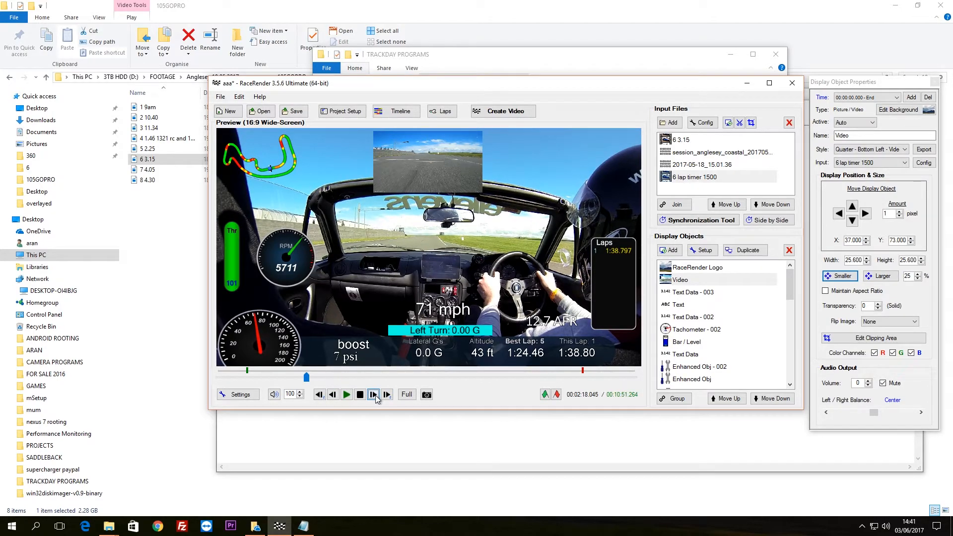
click(376, 396)
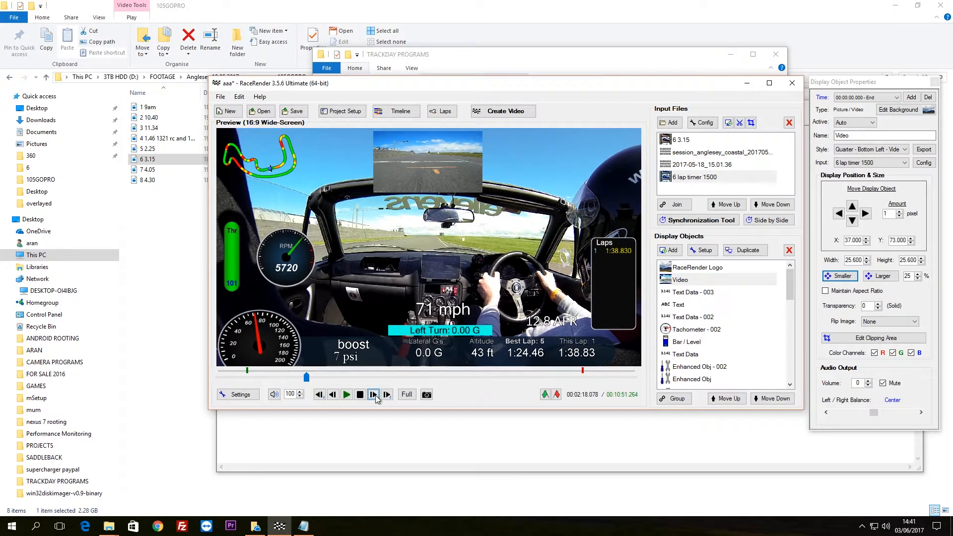
click(375, 396)
click(336, 398)
click(336, 397)
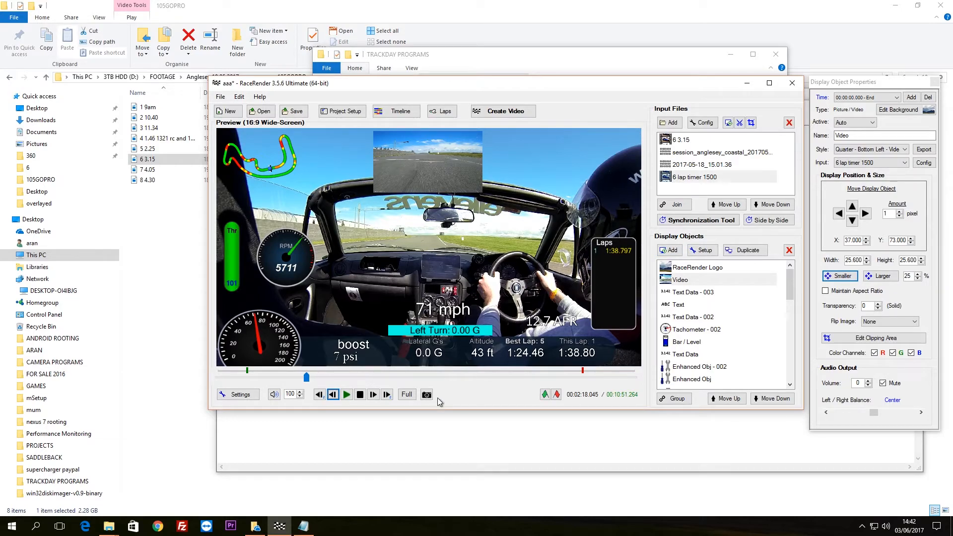
- Synchronize the 6 lap timer 1500 input with a starting position of 00:01:50.851 and move the RPM gauge to X 5, Y 50
click(700, 220)
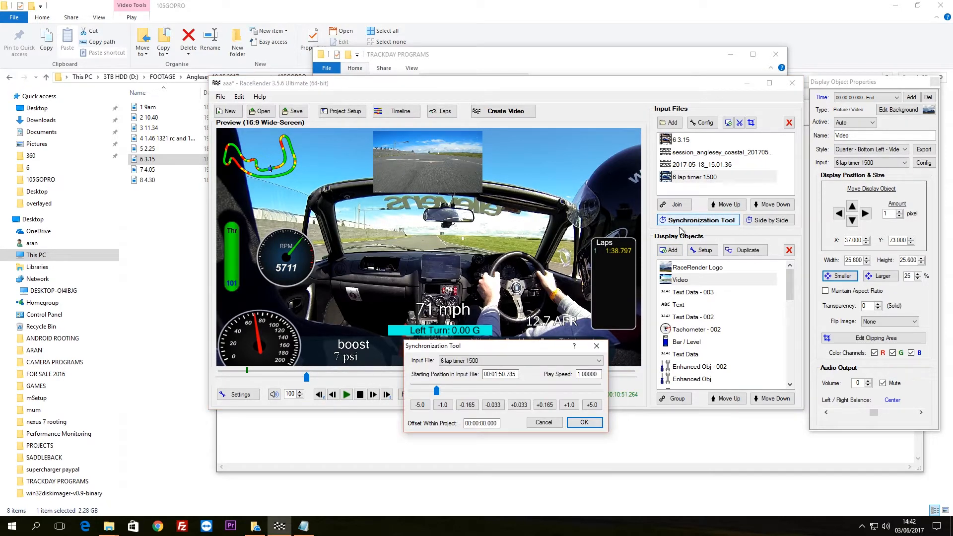
click(463, 361)
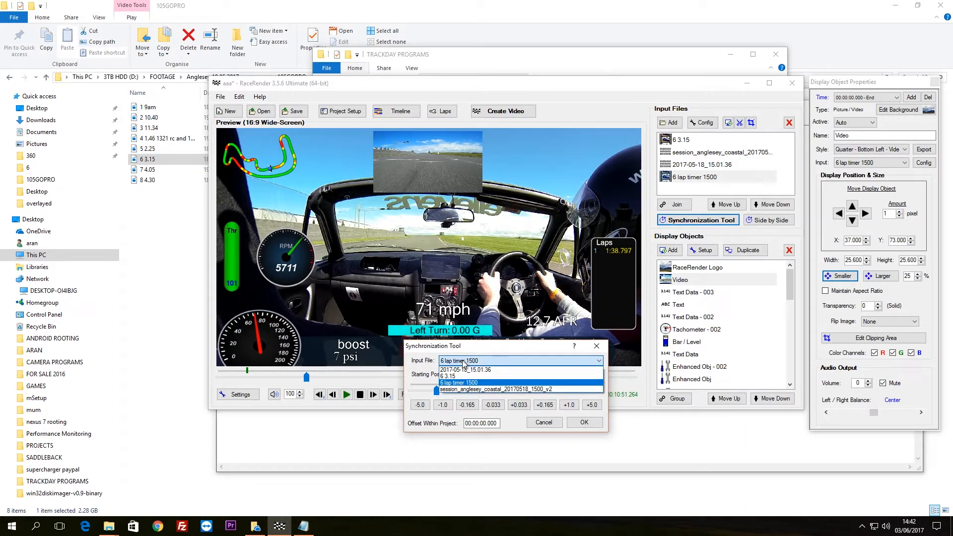
click(452, 383)
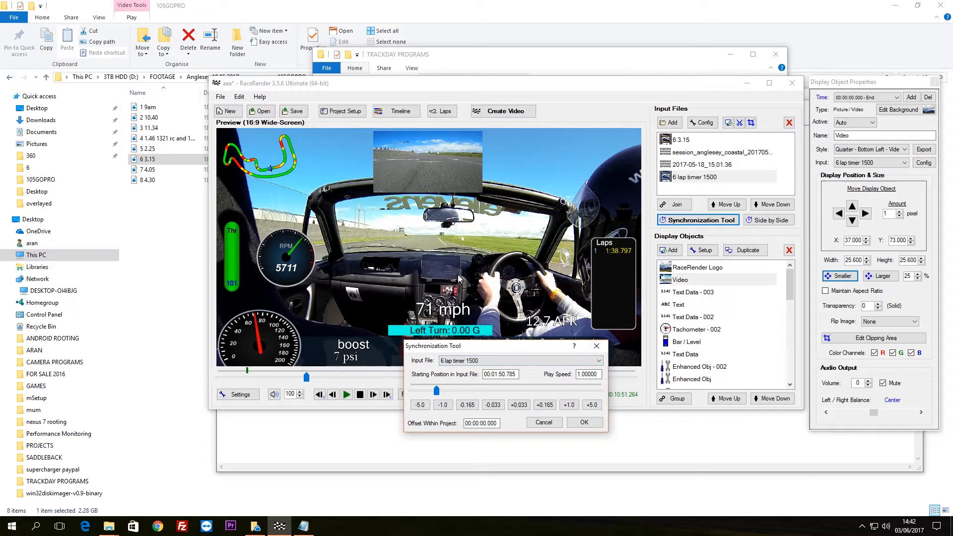
click(519, 405)
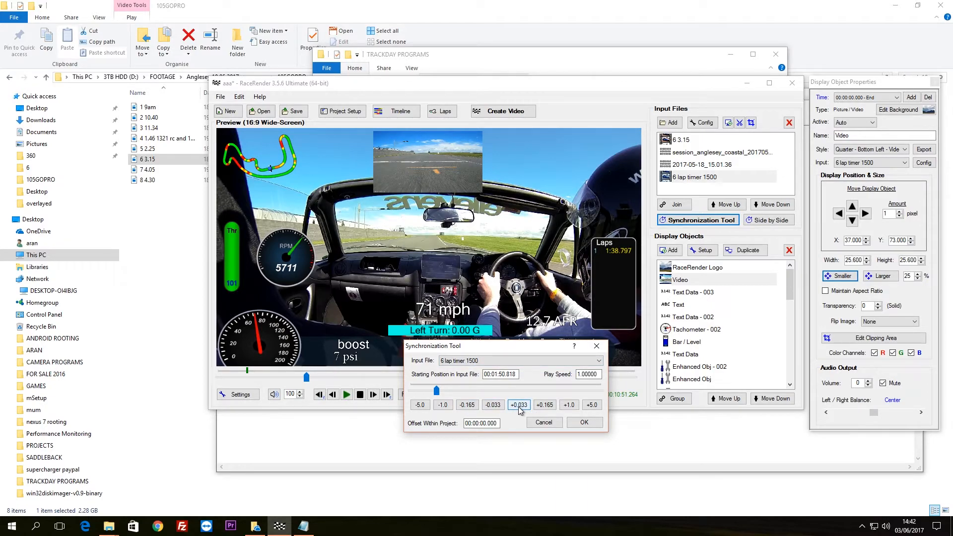
click(518, 405)
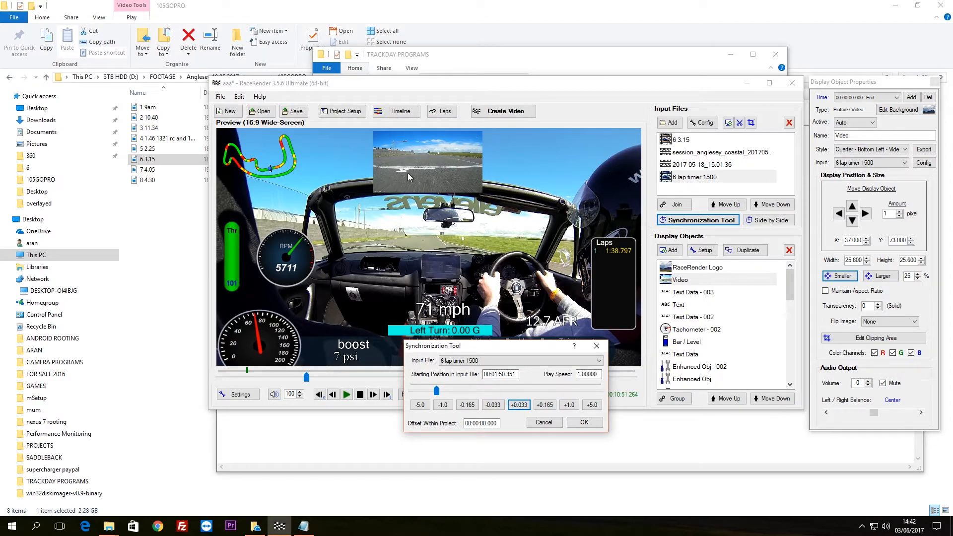
click(296, 264)
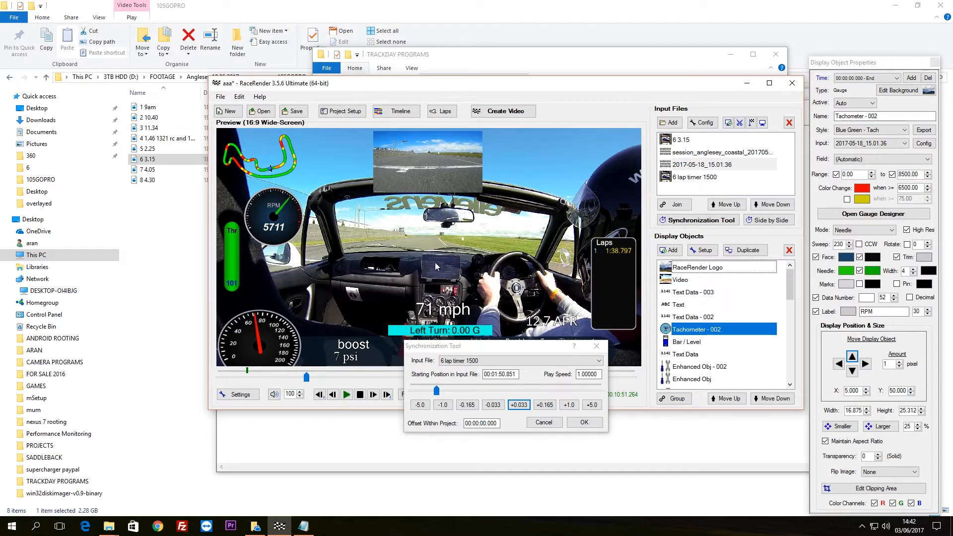
click(584, 422)
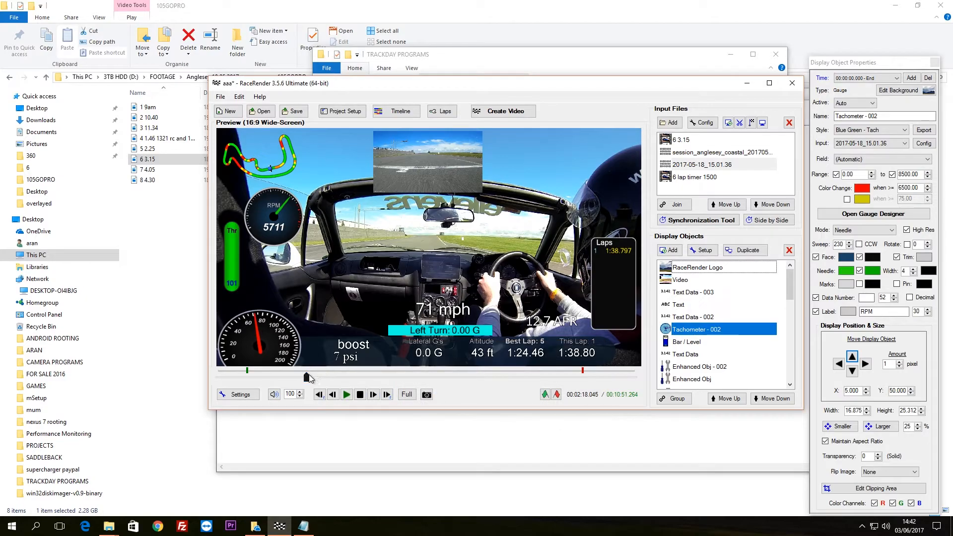
- Replay the footage from about 00:02:14 to check the synchronization and move the RPM gauge to X 5, Y 30
drag(307, 381, 304, 380)
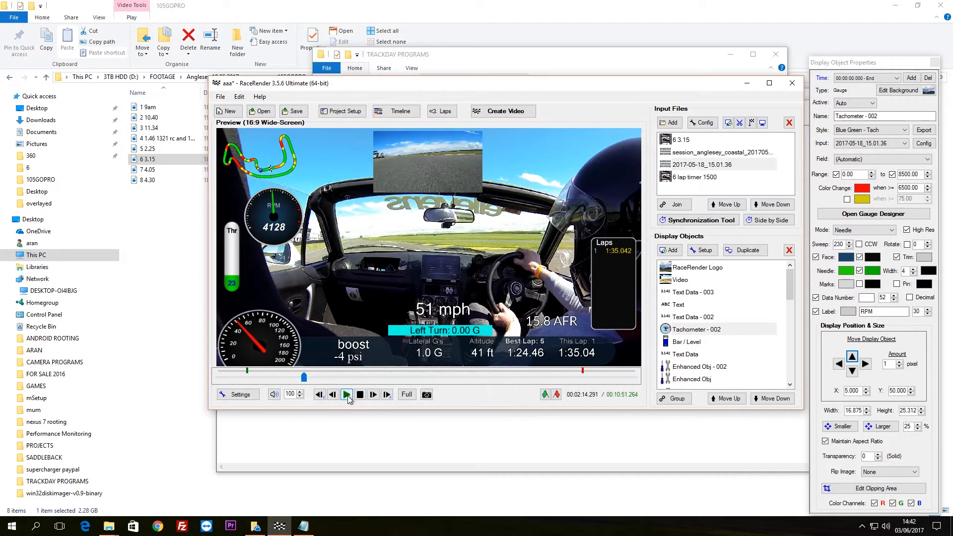
click(347, 395)
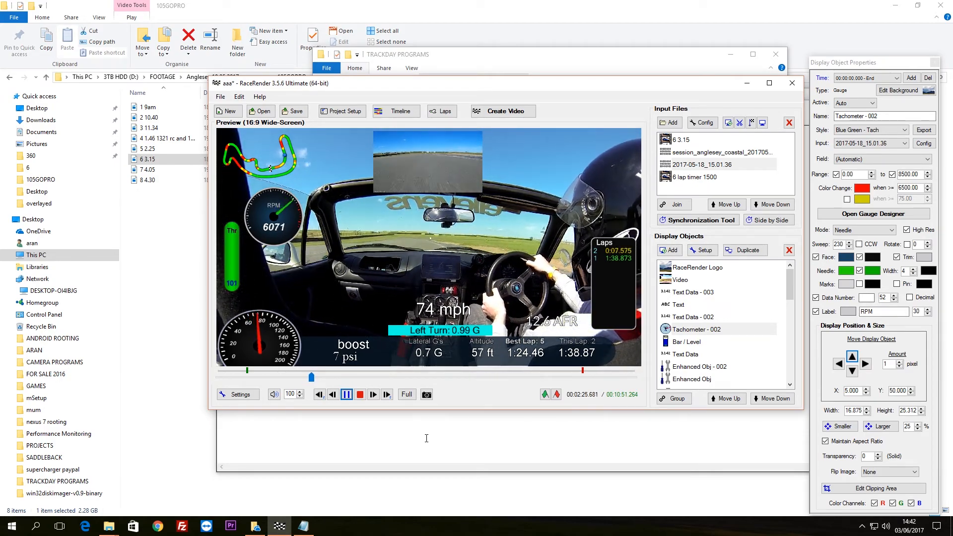
click(346, 395)
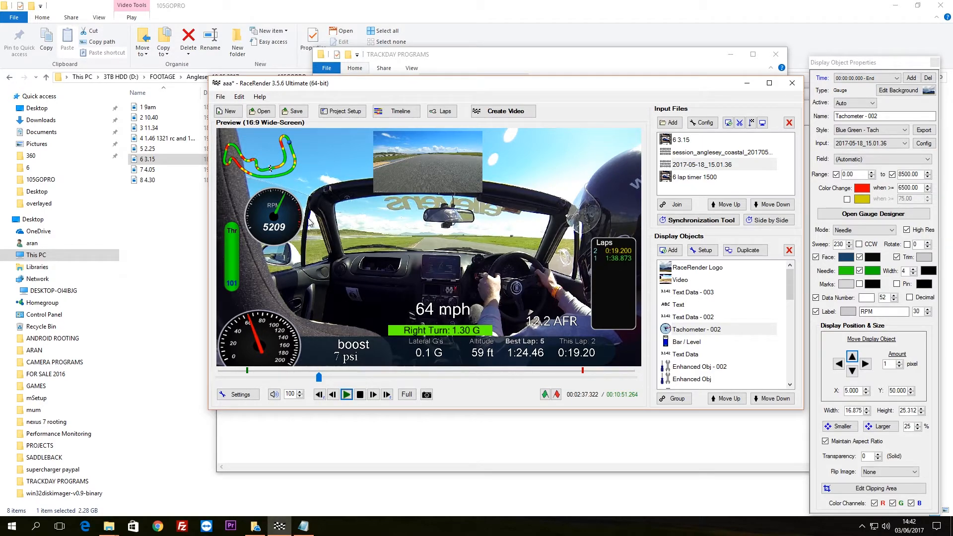
drag(280, 221, 279, 269)
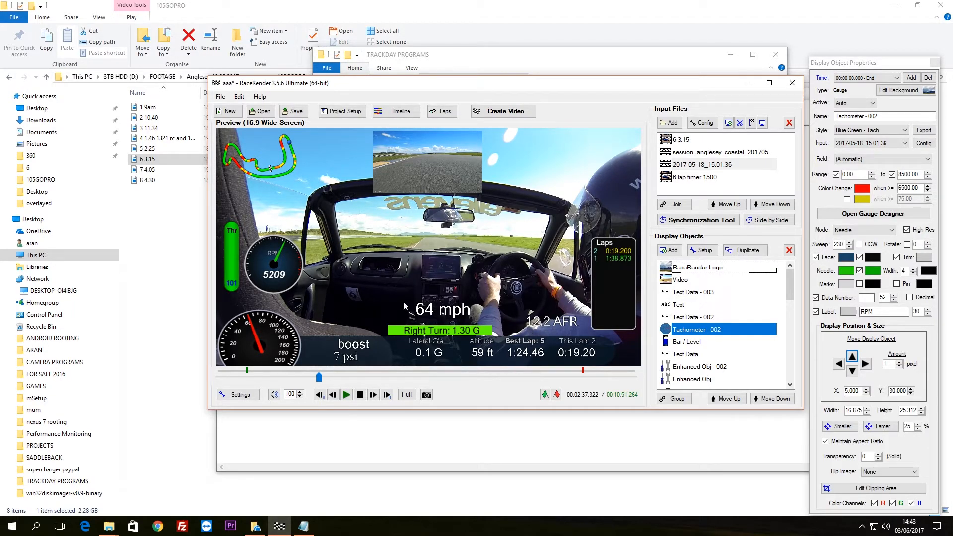
- Review the object types offered for the input files and add a Curved Speed enhanced display object for session_anglesey_coastal_20170518_1500_v2
click(668, 251)
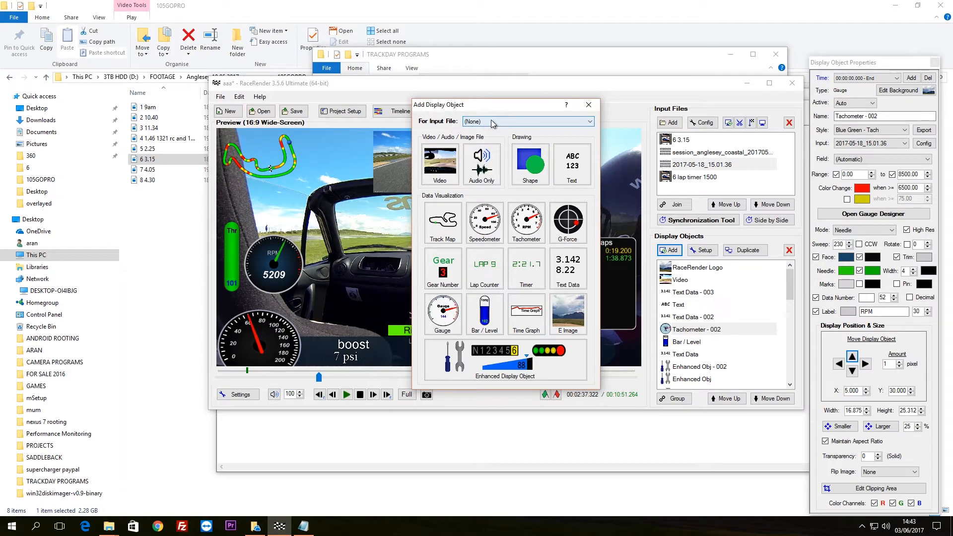
click(491, 120)
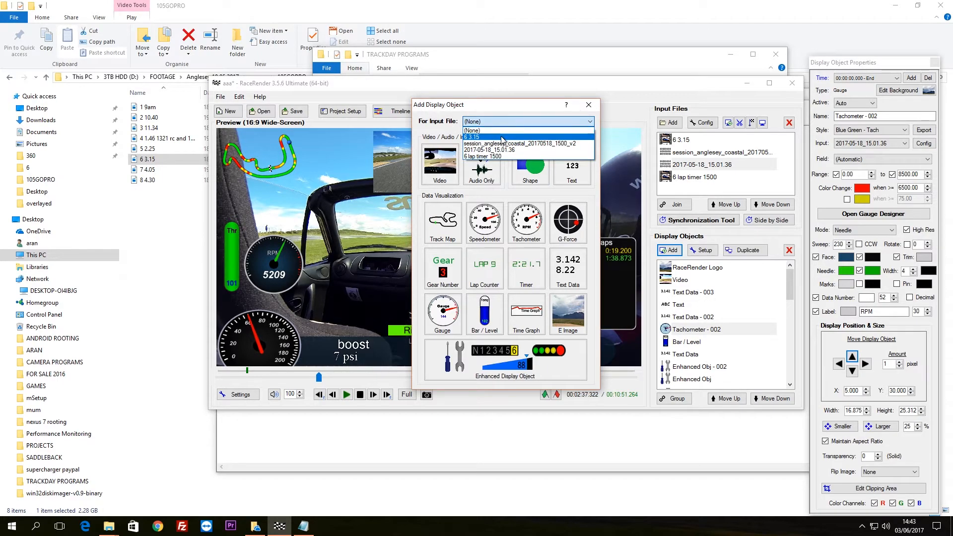
click(484, 156)
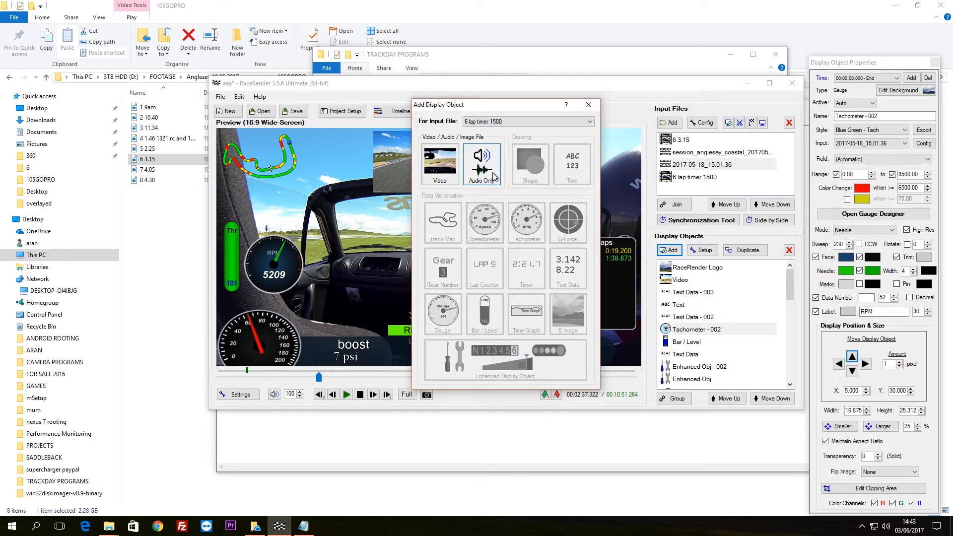
click(522, 121)
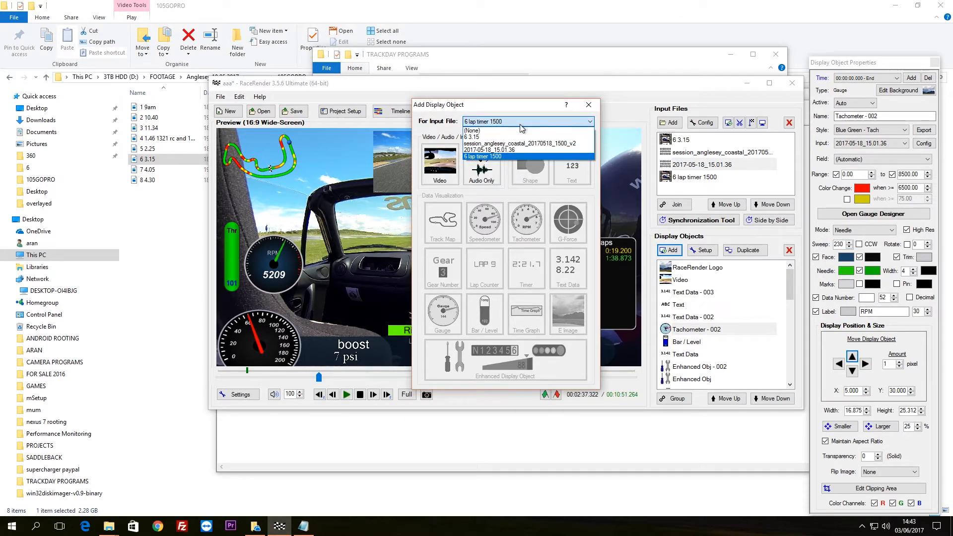
click(485, 143)
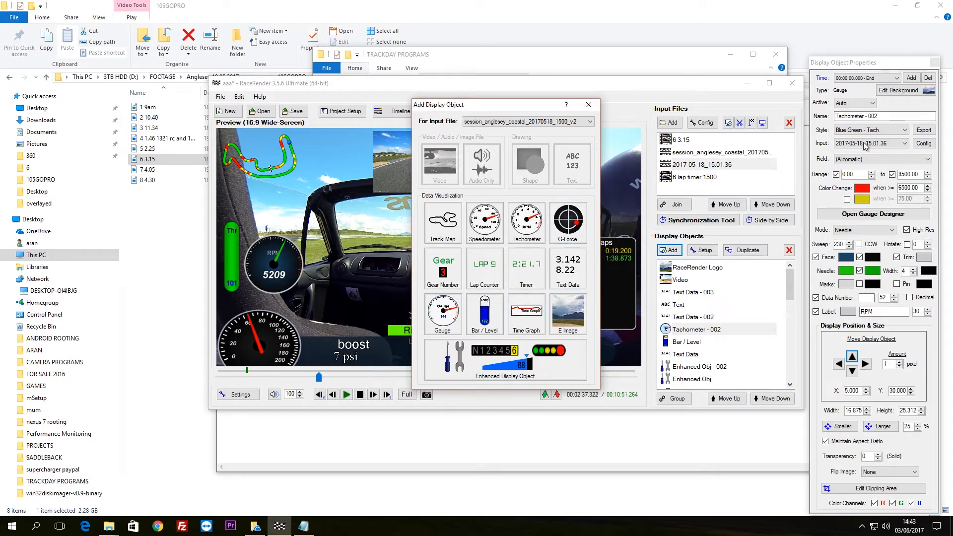
click(558, 124)
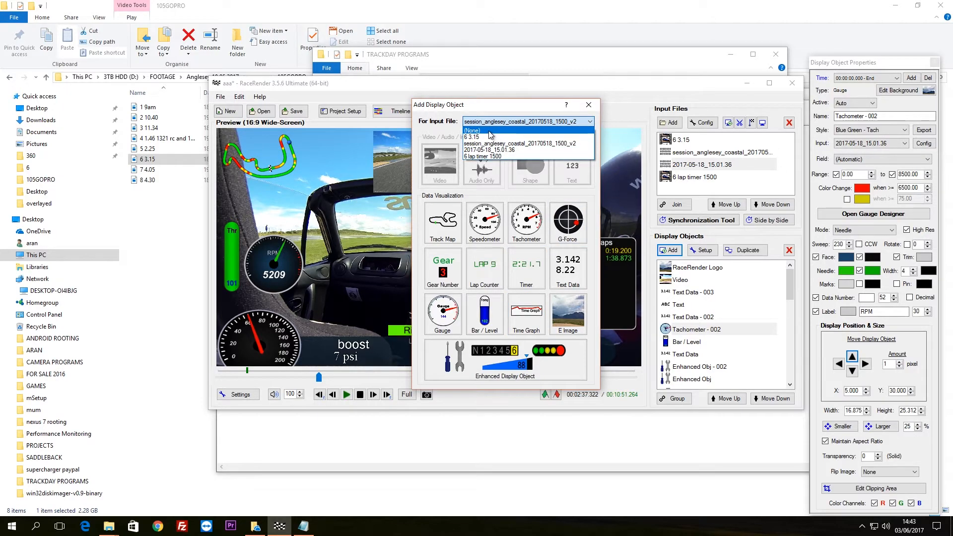
click(563, 131)
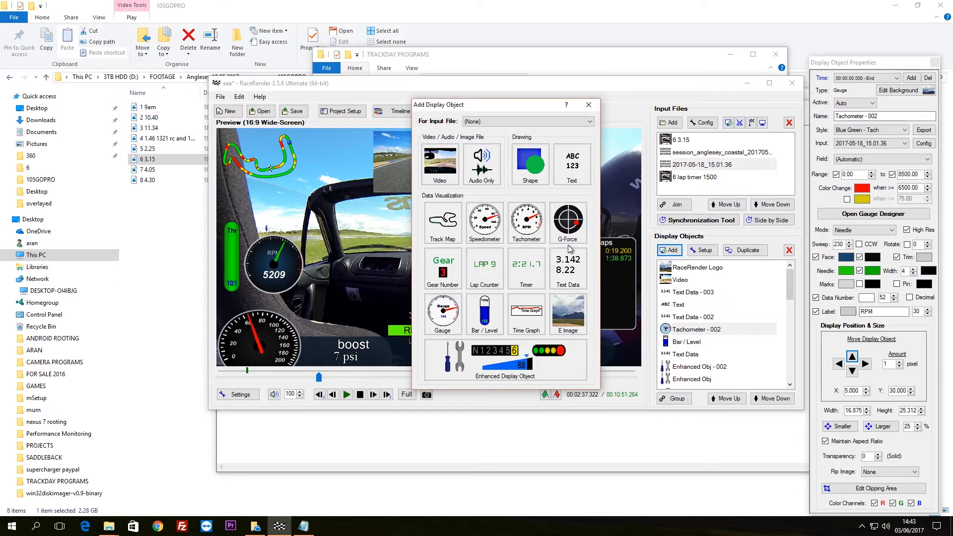
click(467, 359)
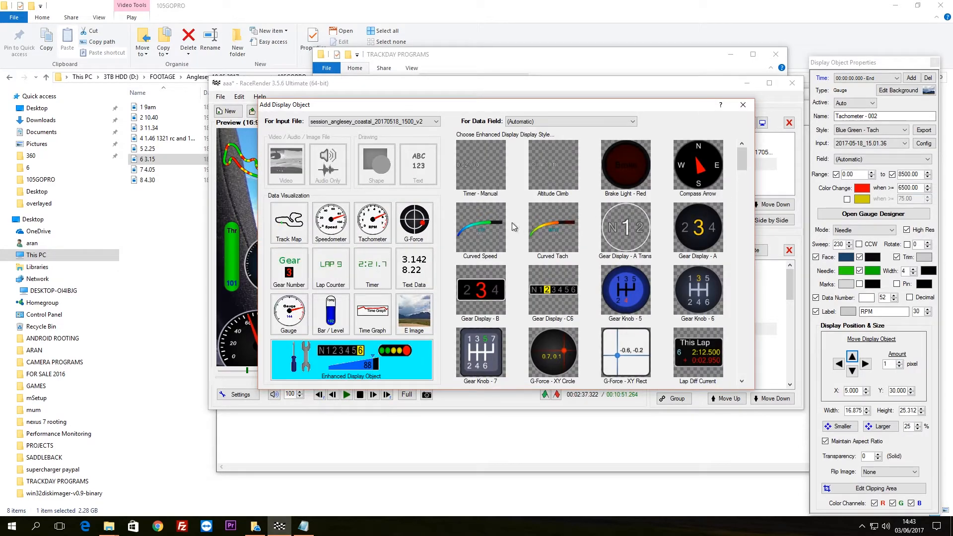
double_click(486, 230)
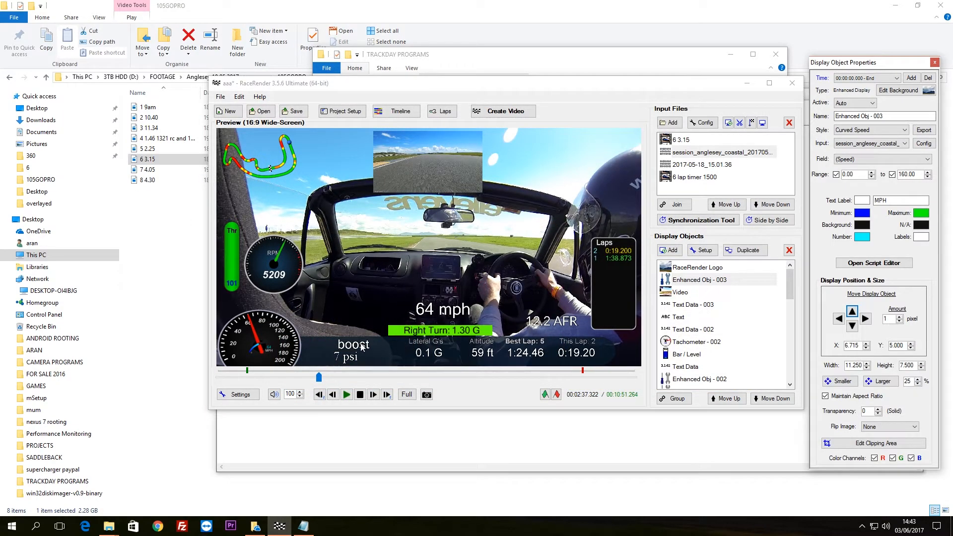
- Enlarge the Curved Speed display to a width of 34.332 and height of 22.888, and place it at X 16, Y 15
click(269, 344)
drag(269, 343, 390, 298)
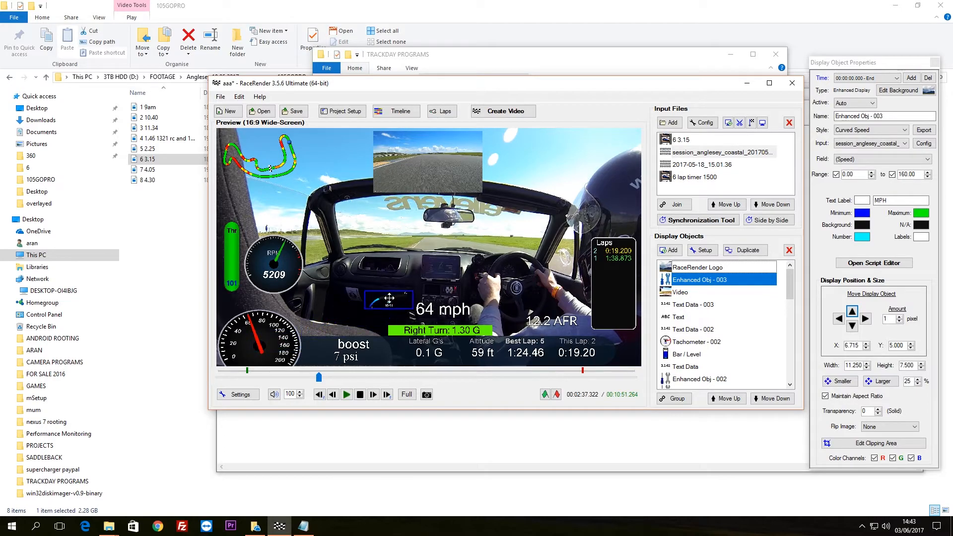
click(867, 384)
click(867, 384)
click(867, 384)
click(867, 385)
click(867, 384)
click(401, 267)
drag(402, 267, 342, 293)
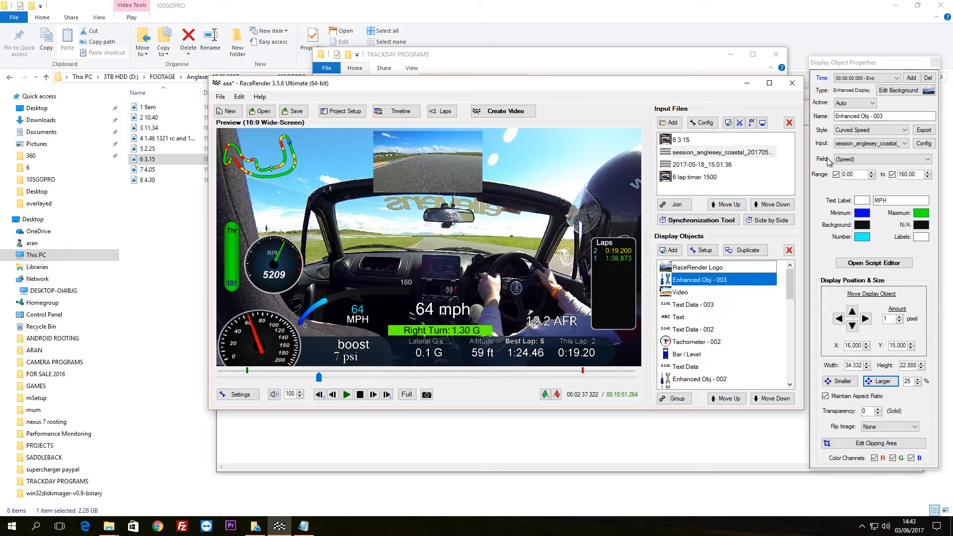
- Keep session_anglesey_coastal as the Curved Speed display's input, move the display to X 16, Y 20, and check it in a short playback
click(877, 144)
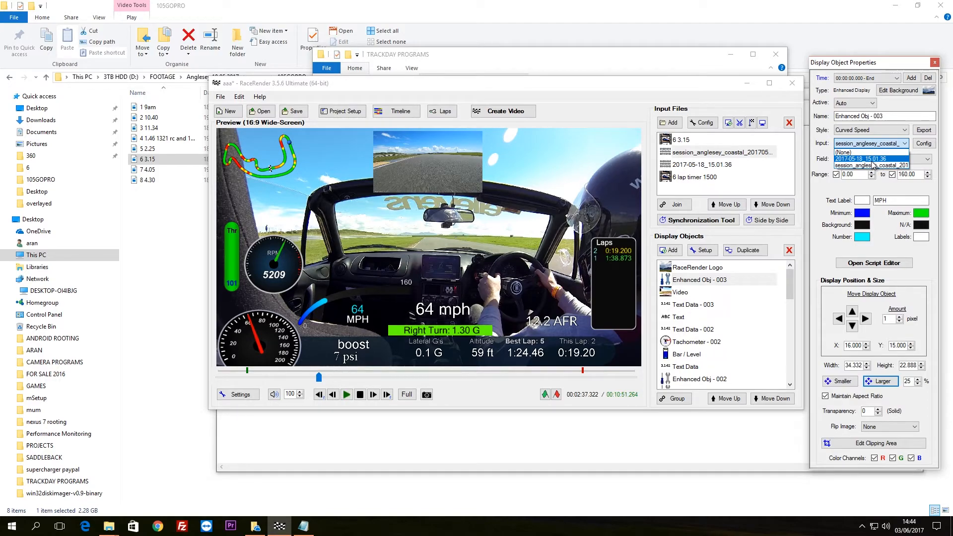
click(872, 165)
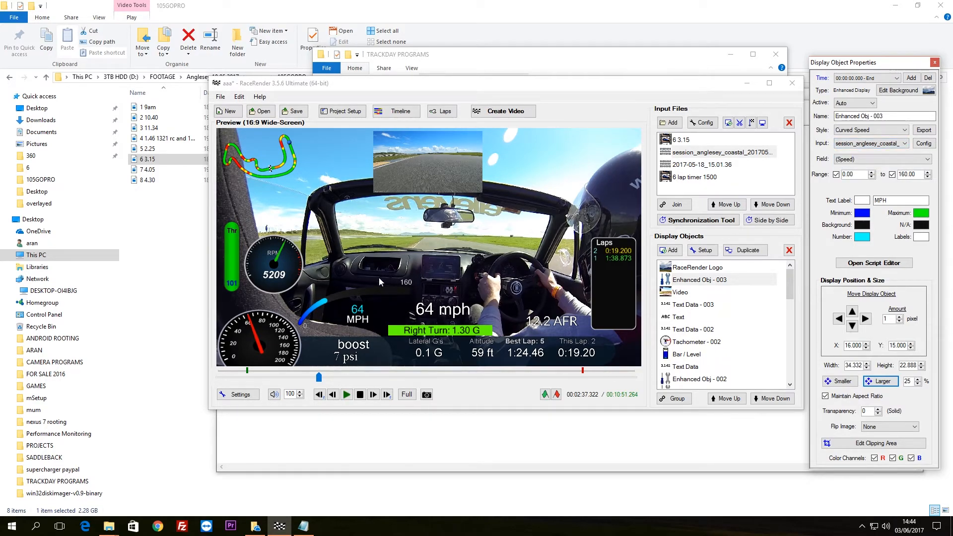
drag(341, 296, 340, 284)
click(346, 395)
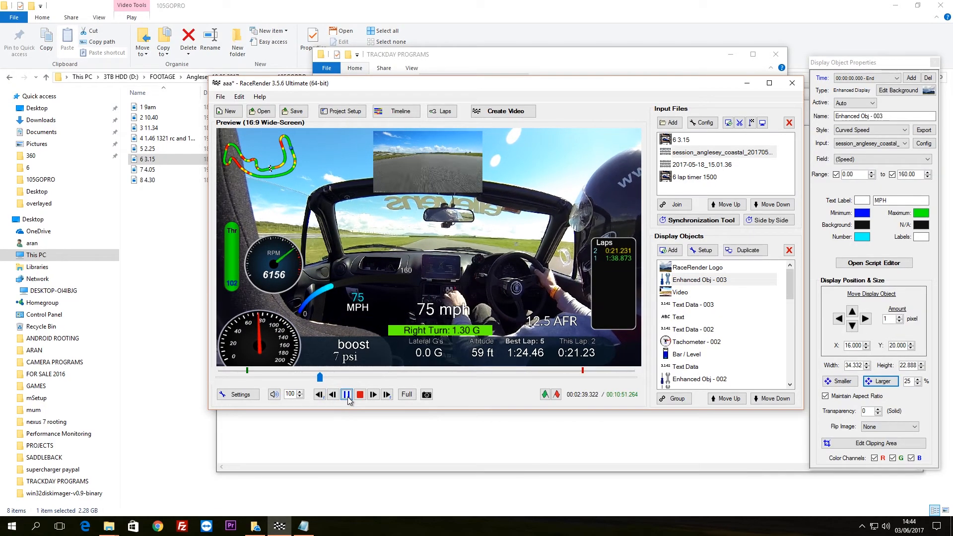
click(346, 395)
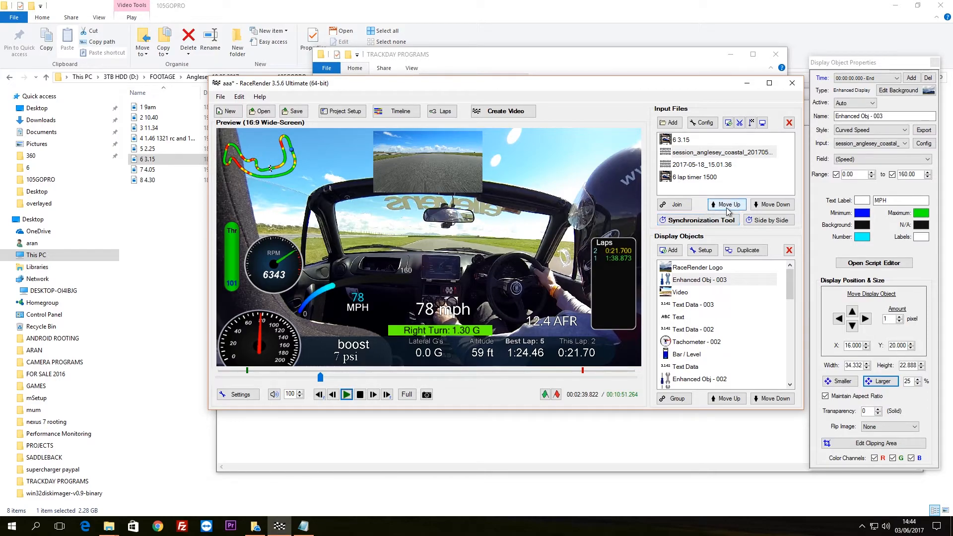
- Review the display object list and inspect the full-screen video, the AFR and mph text displays, and the bumper-cam inset
drag(790, 292, 792, 377)
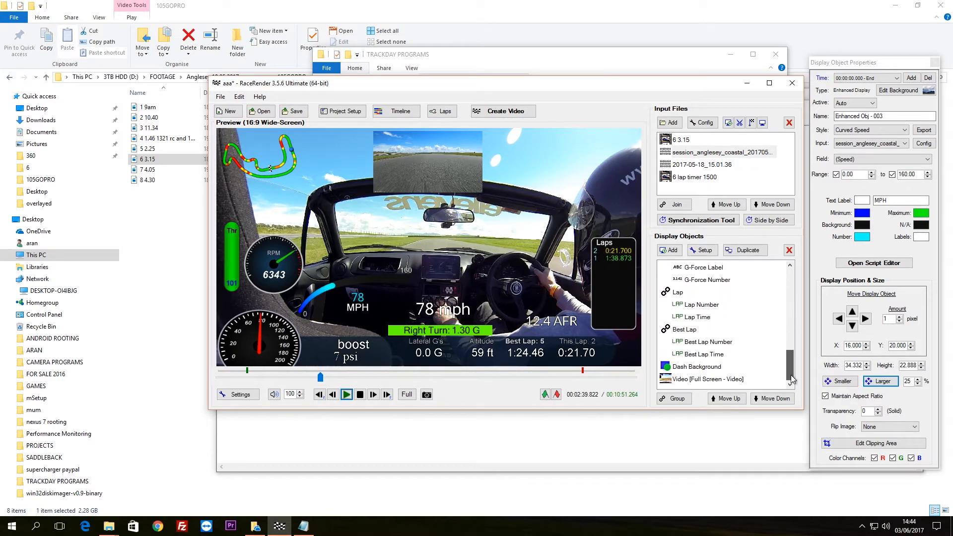
click(683, 381)
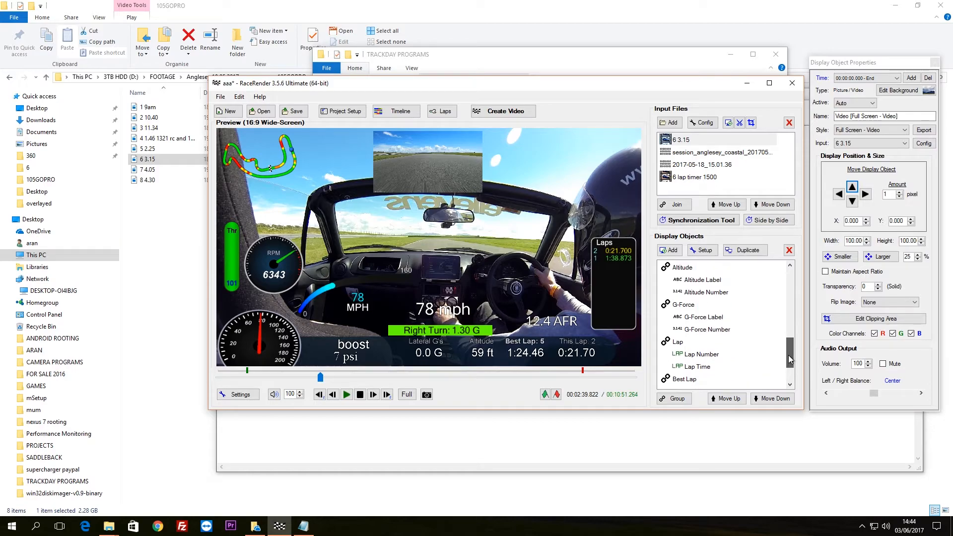
drag(789, 365, 788, 282)
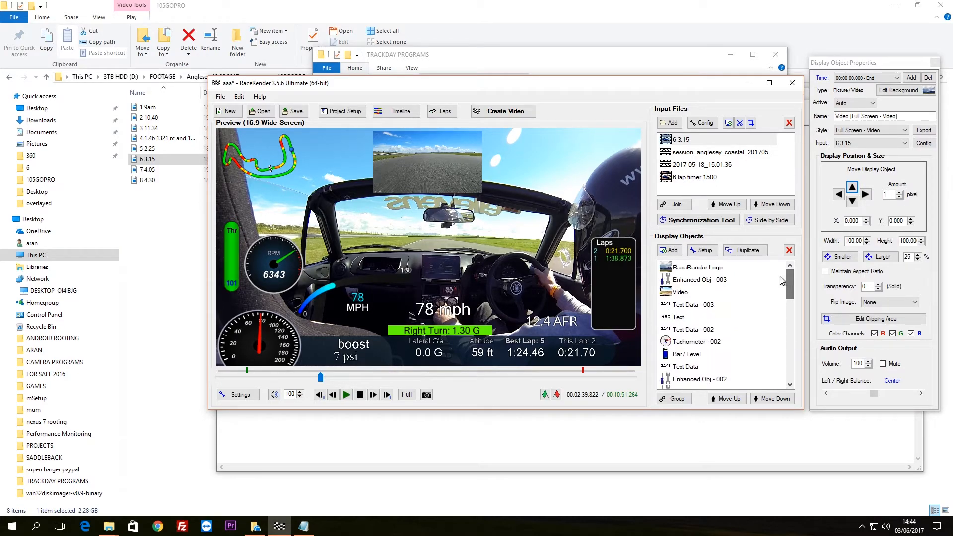
click(553, 322)
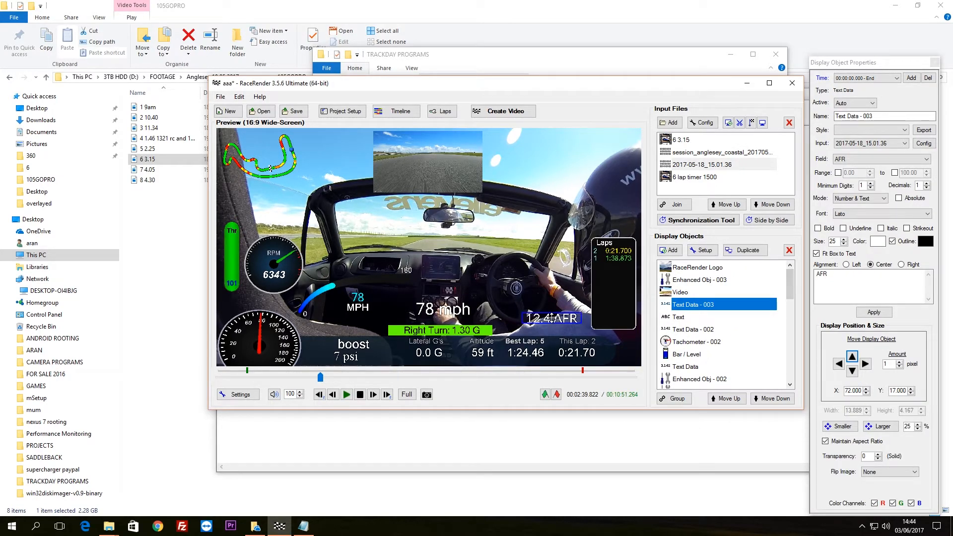
click(467, 306)
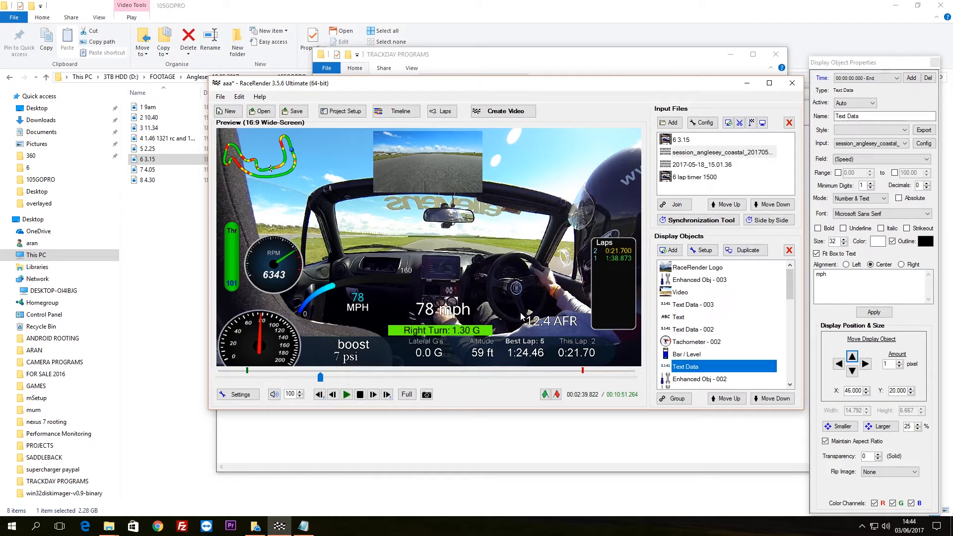
click(543, 228)
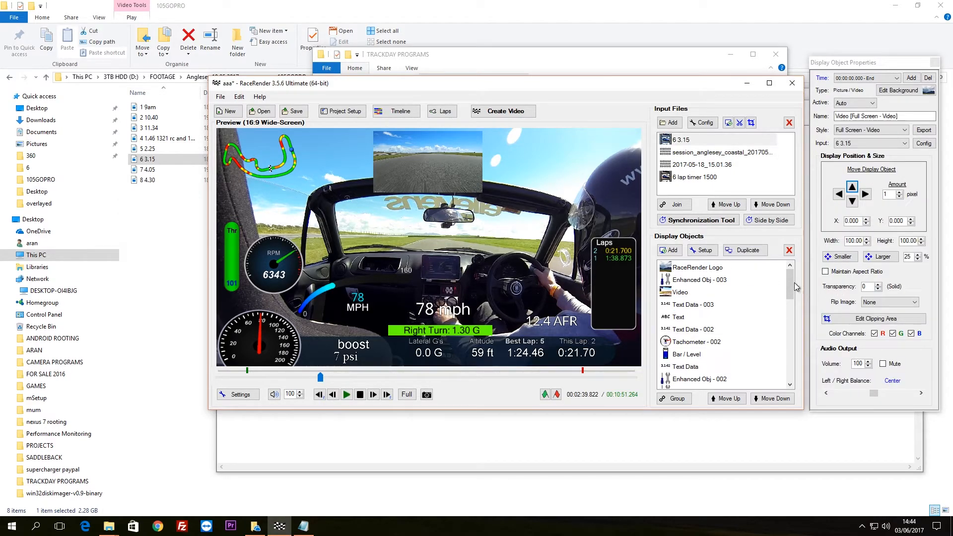
scroll(790, 298, down, 5)
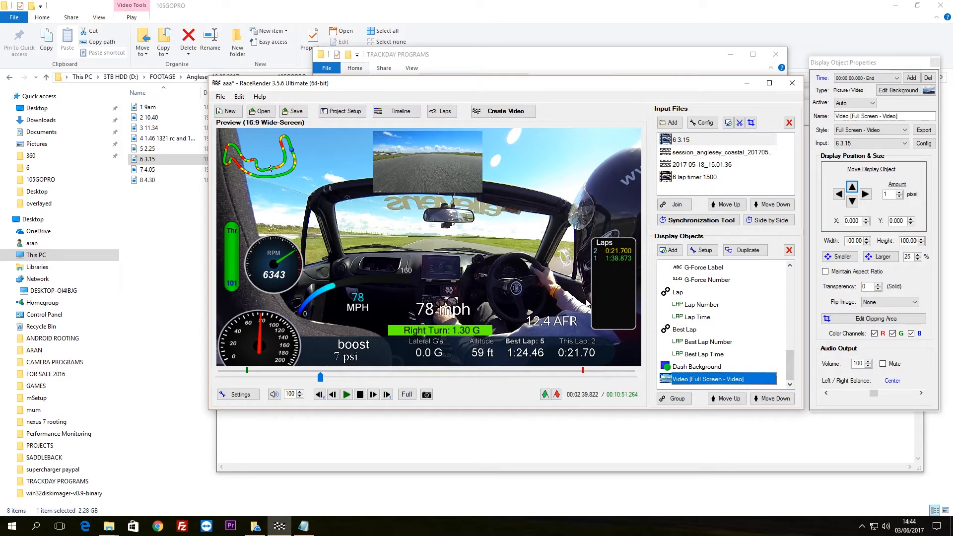
drag(789, 364, 789, 270)
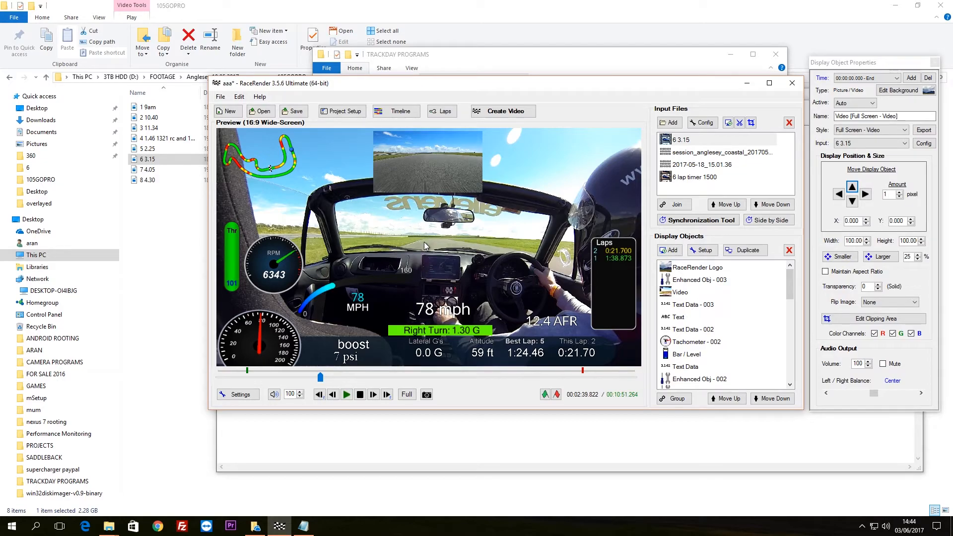
mouse_move(786, 291)
mouse_down()
mouse_move(791, 372)
mouse_move(790, 277)
mouse_up()
click(437, 164)
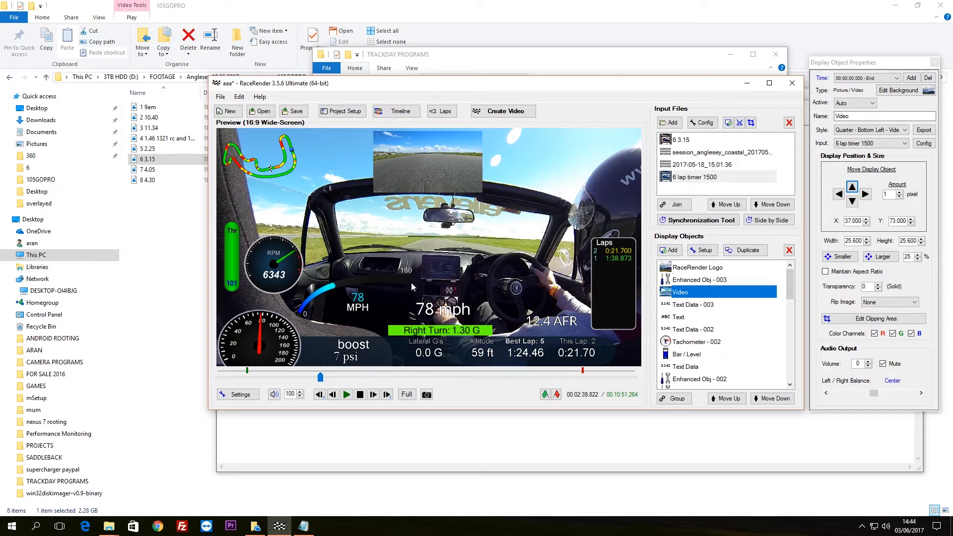
- Check the overlay and bumper-cam inset at about 00:03:03, at the start marker near 00:00:45, and near 00:09:22
mouse_move(321, 378)
mouse_down()
mouse_move(219, 383)
mouse_move(336, 378)
mouse_up()
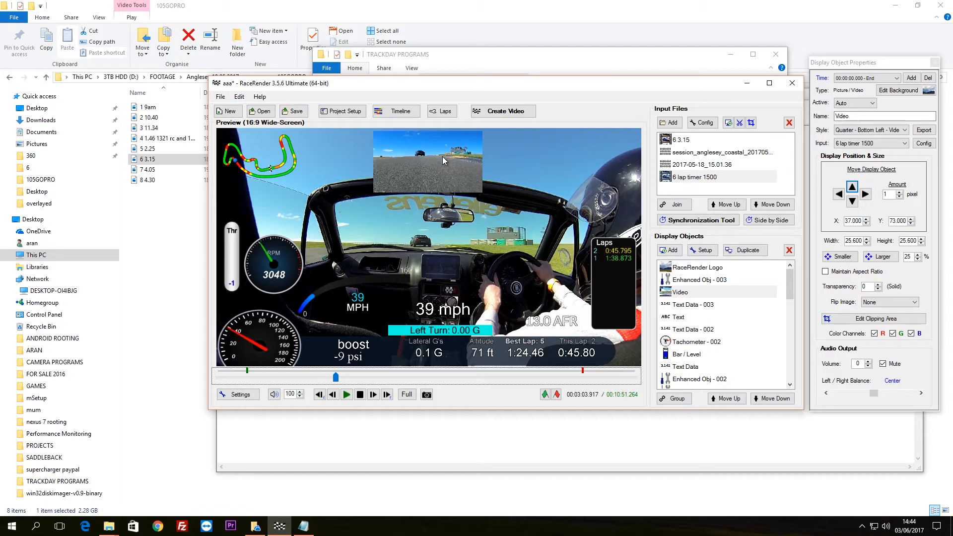
drag(335, 377, 250, 378)
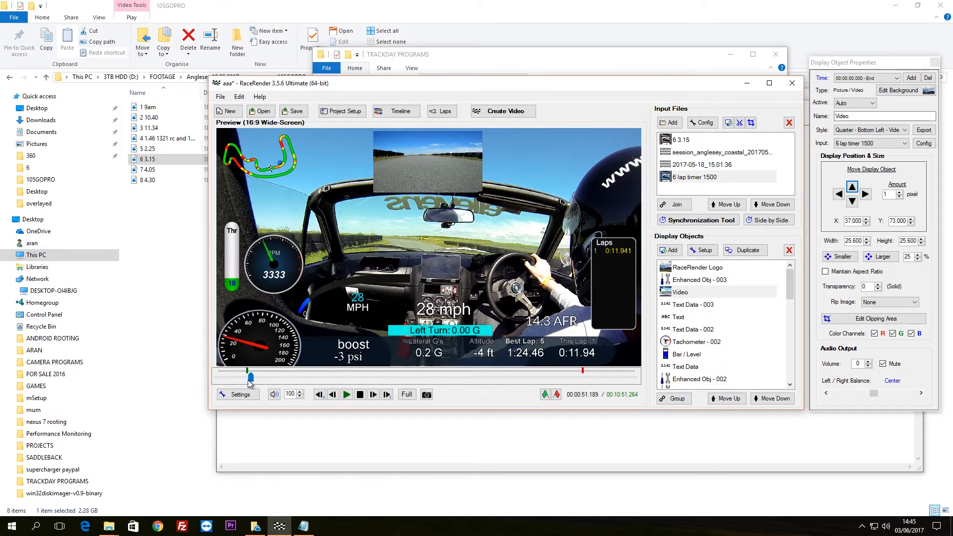
mouse_move(250, 378)
mouse_down()
mouse_move(243, 380)
mouse_move(261, 378)
mouse_move(247, 375)
mouse_up()
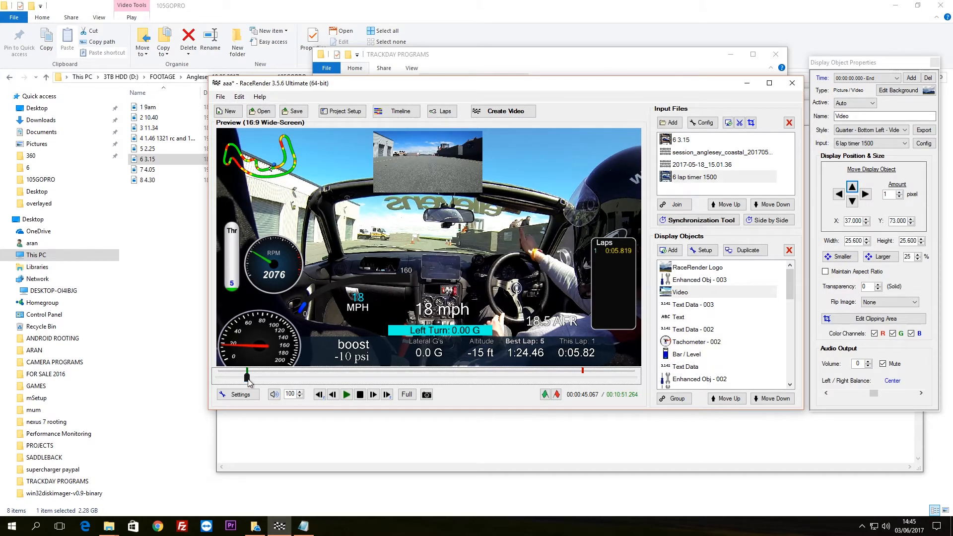
drag(247, 378, 588, 378)
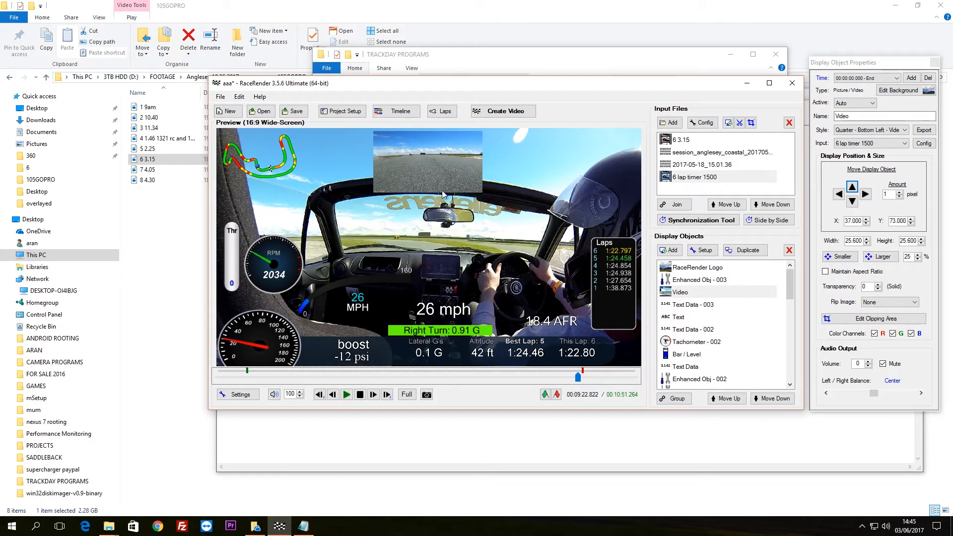
- Try a vertical flip on the bumper-cam inset, set its image flip back to None, and close its properties
click(425, 164)
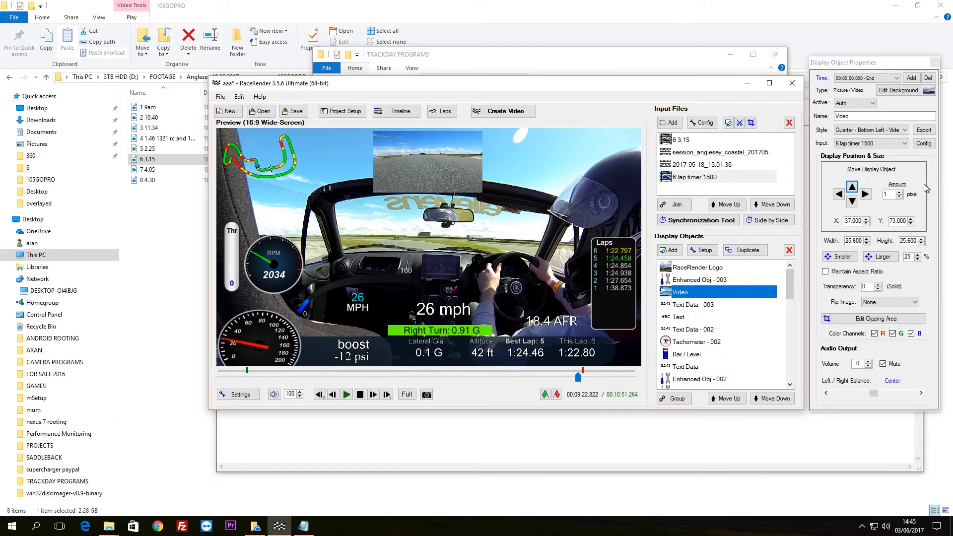
click(901, 301)
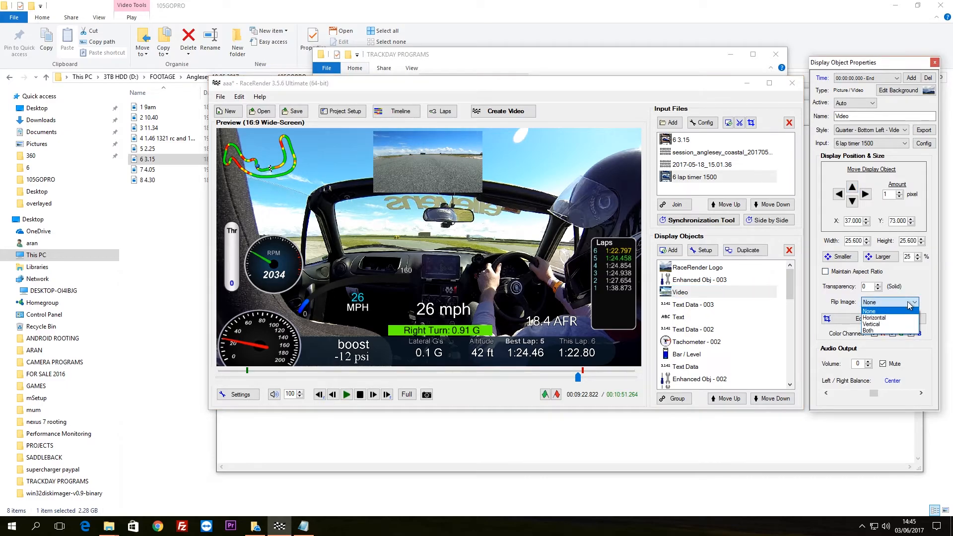
click(896, 324)
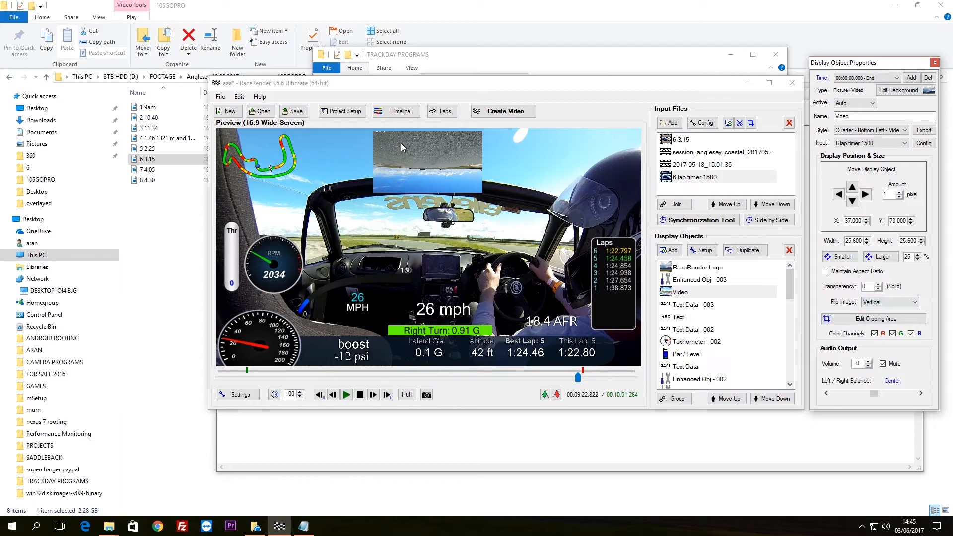
click(891, 303)
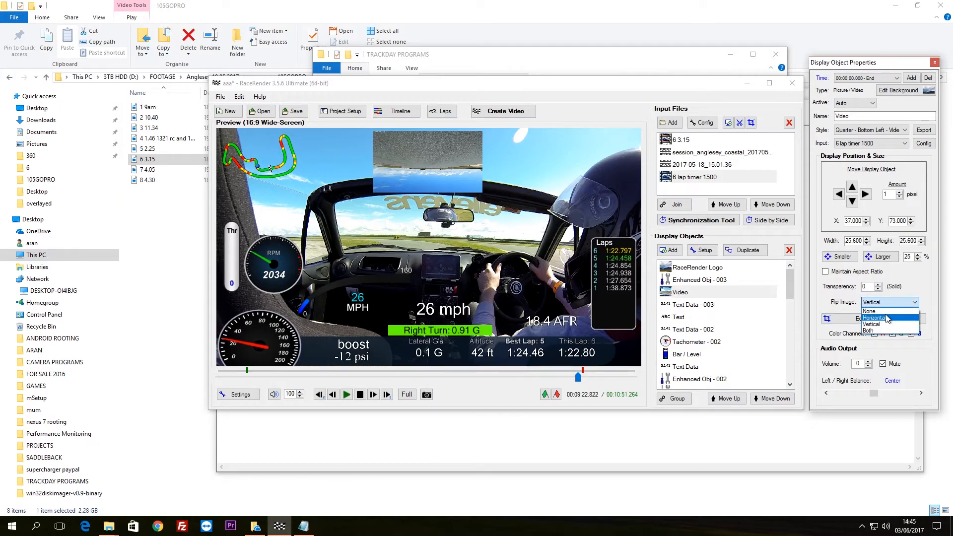
click(884, 312)
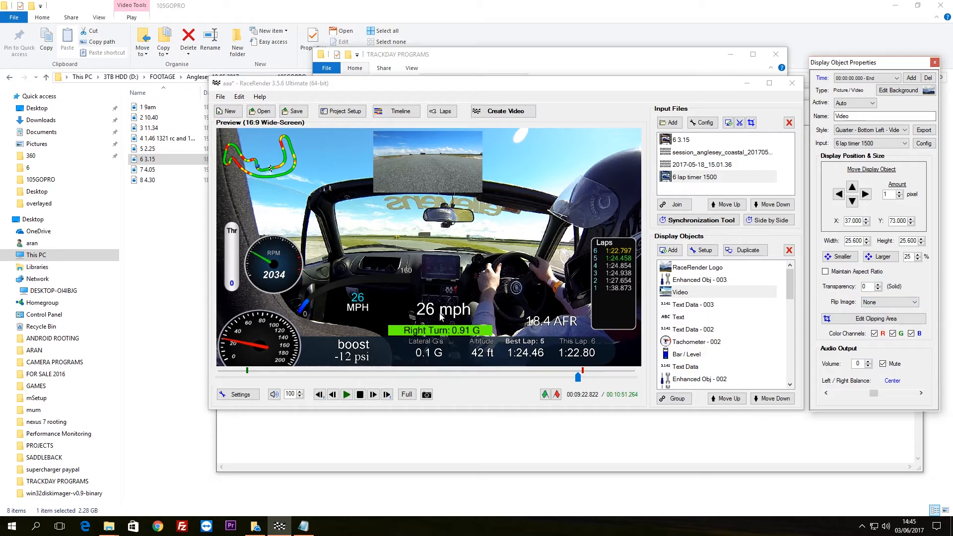
click(935, 63)
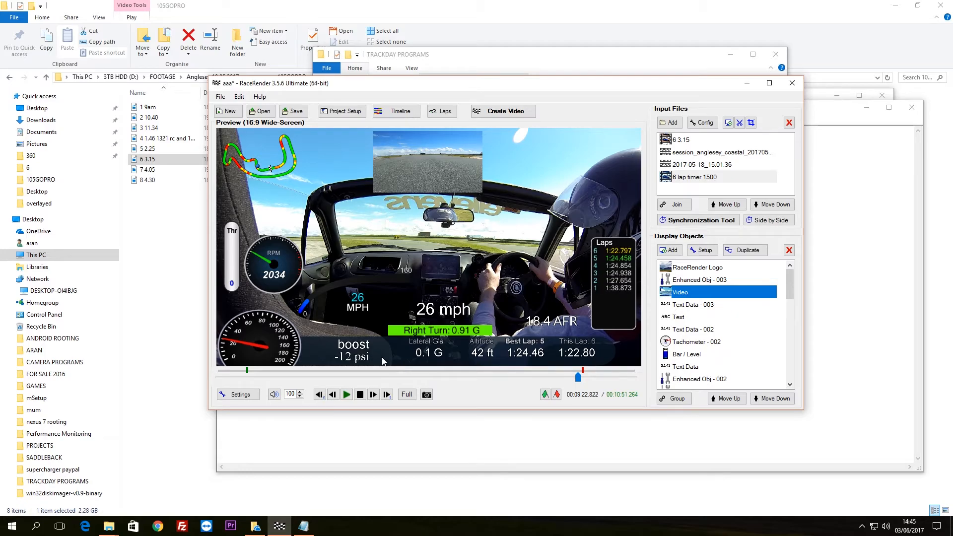
- Go to about 00:09:11 in the footage and move the AFR readout just above the Best Lap and This Lap times
drag(578, 377, 570, 380)
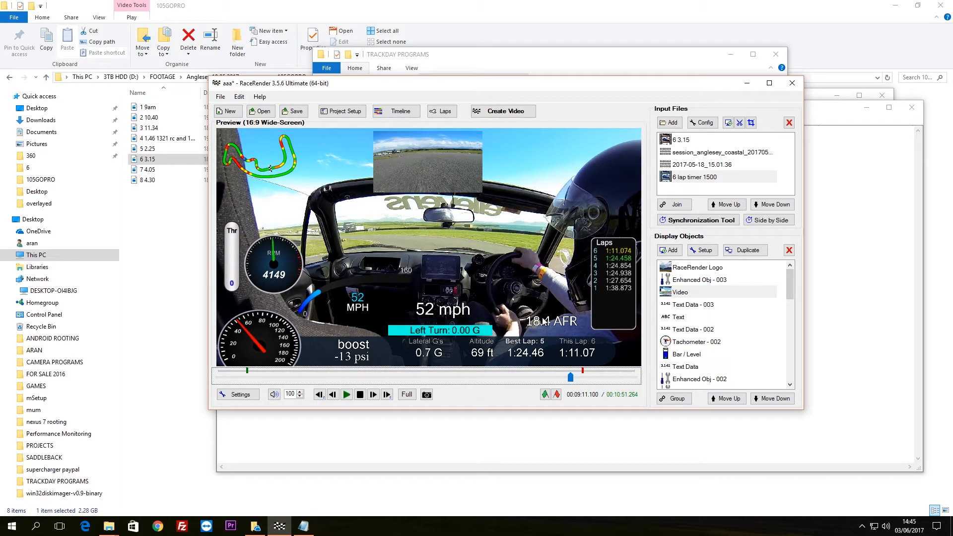
drag(557, 321, 557, 313)
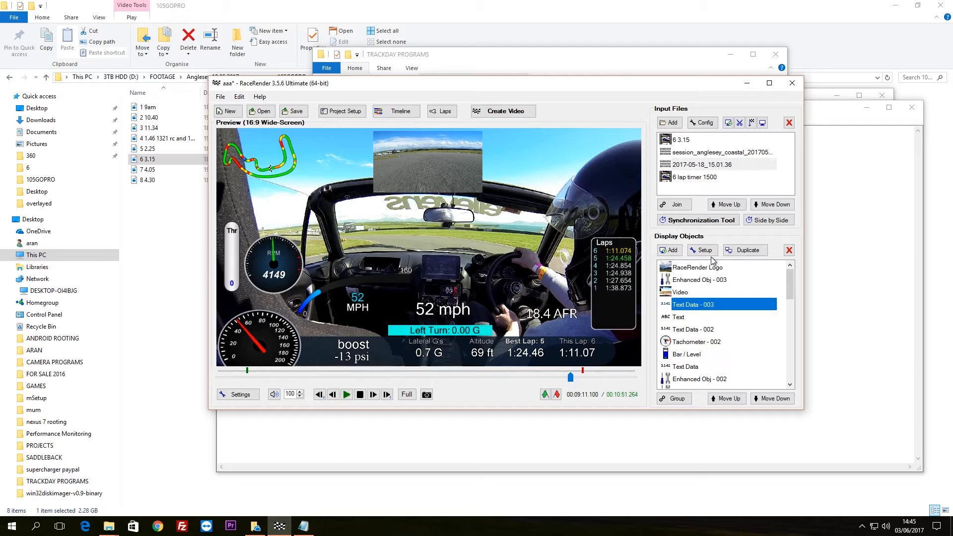
drag(548, 316, 554, 328)
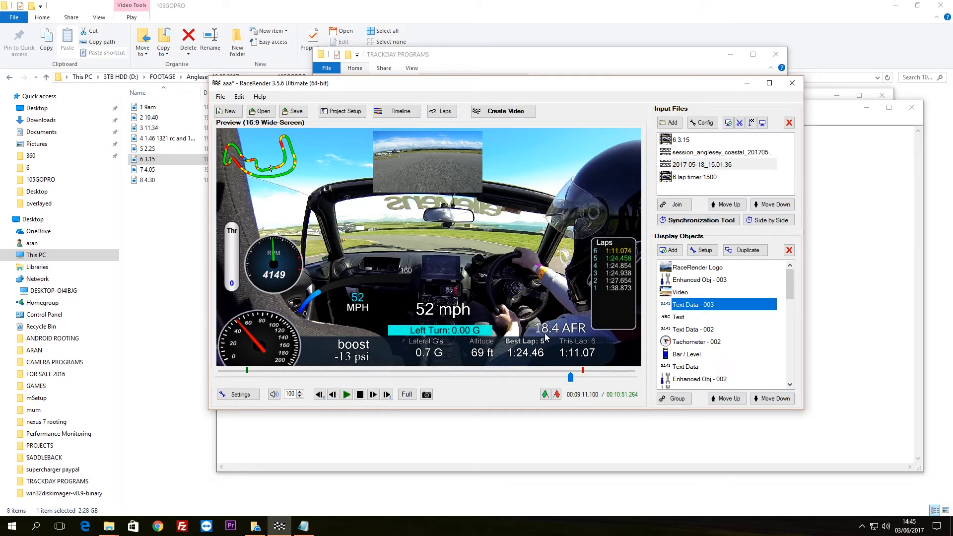
drag(555, 327, 549, 328)
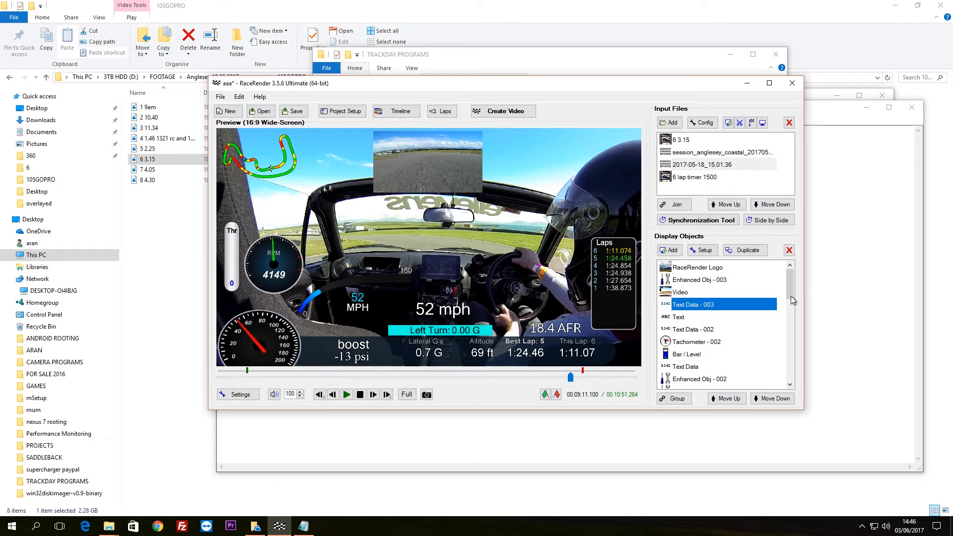
- Duplicate the AFR text data object and set the copy's data field to MAT °C
click(744, 252)
click(699, 281)
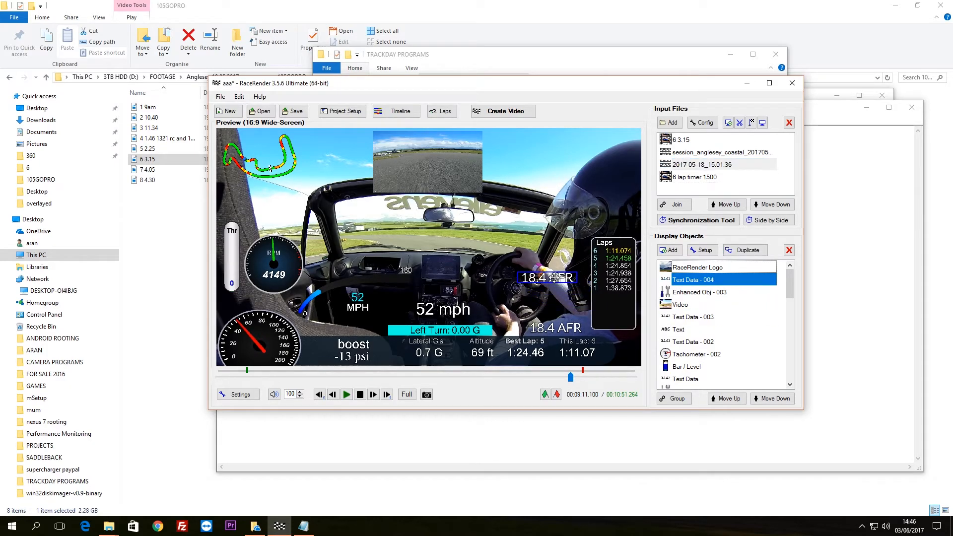
double_click(699, 281)
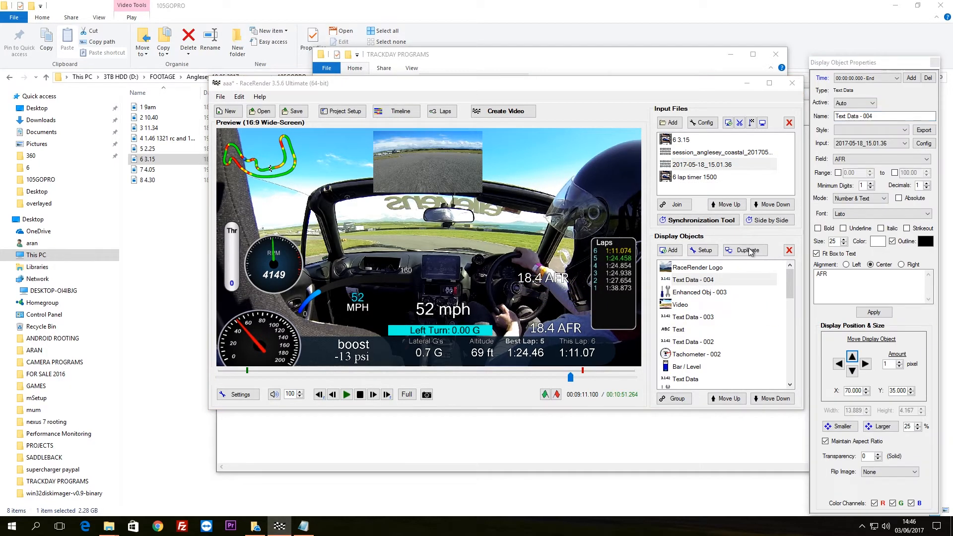
click(851, 159)
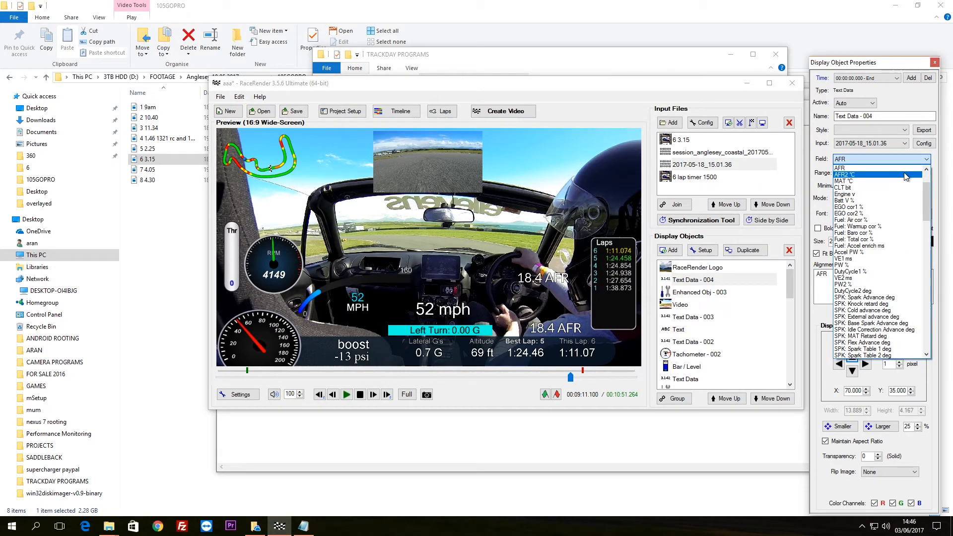
drag(929, 198, 930, 183)
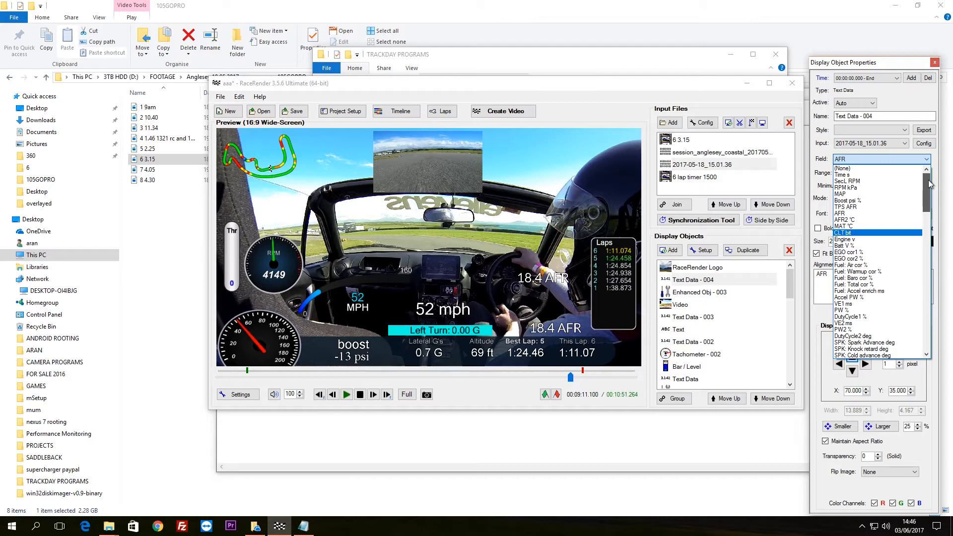
click(850, 227)
- Try "ait" as the label of the MAT °C readout and check it in a short playback
drag(833, 279, 794, 278)
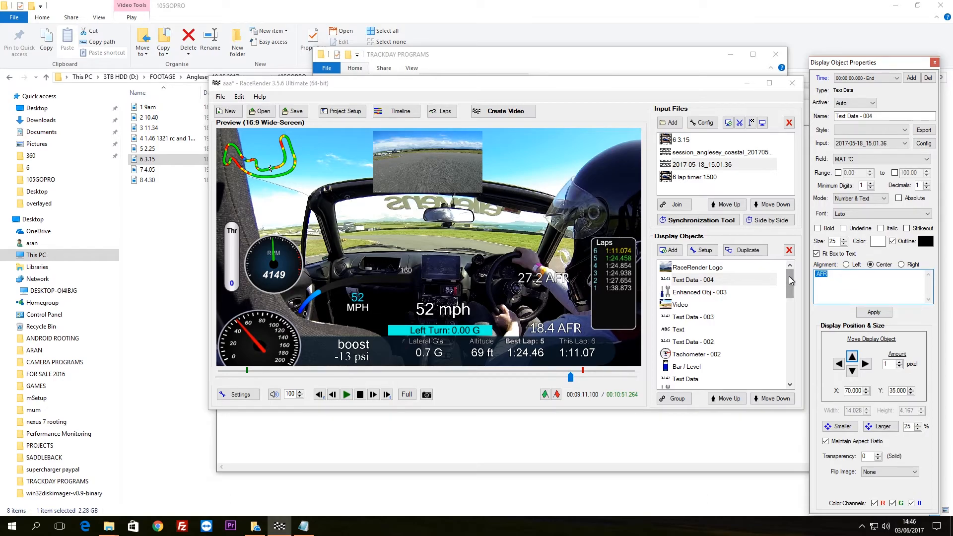
text(ait)
click(874, 313)
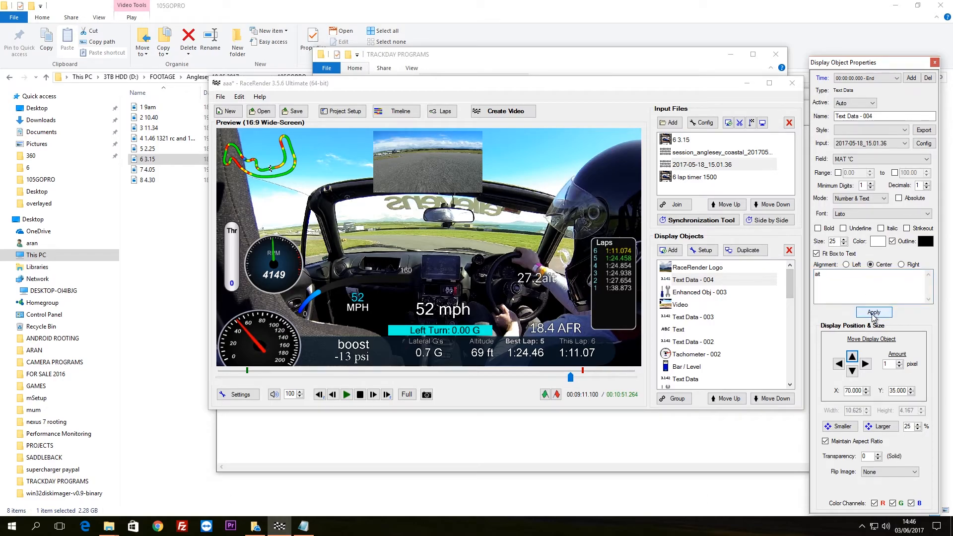
click(347, 395)
- Change the MAT °C readout's label to a lowercase "c" preceded by a space
double_click(825, 274)
text(C)
click(858, 314)
double_click(825, 274)
text(c)
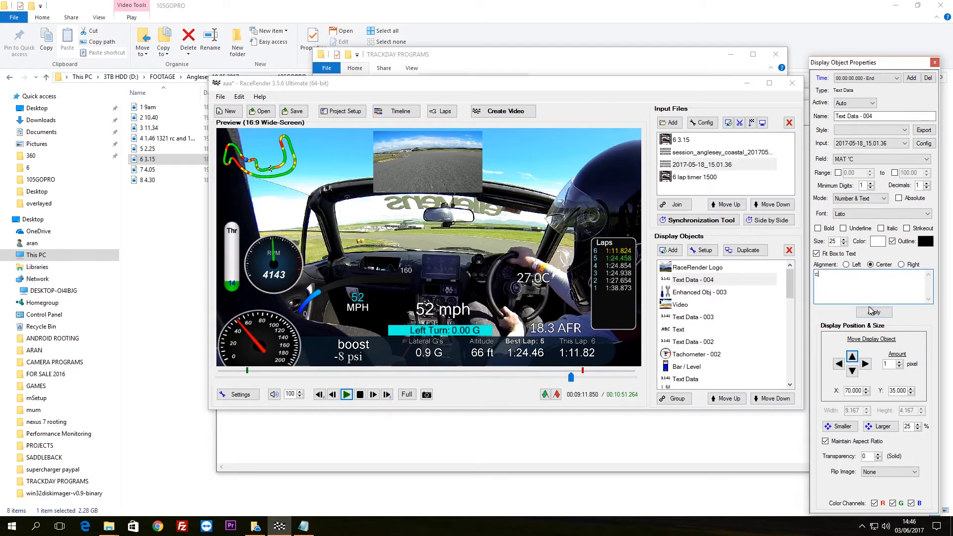
click(816, 276)
click(874, 312)
- Place the MAT °C readout just above the AFR readout, at about X 74, Y 22, and close its properties
drag(526, 279, 544, 310)
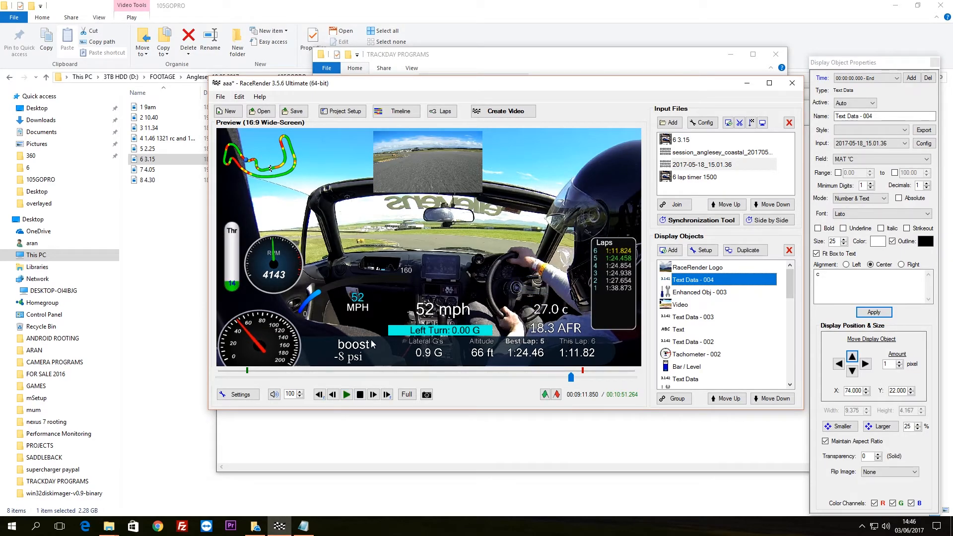
mouse_move(557, 312)
mouse_down()
mouse_move(365, 328)
mouse_move(450, 300)
mouse_move(560, 307)
mouse_up()
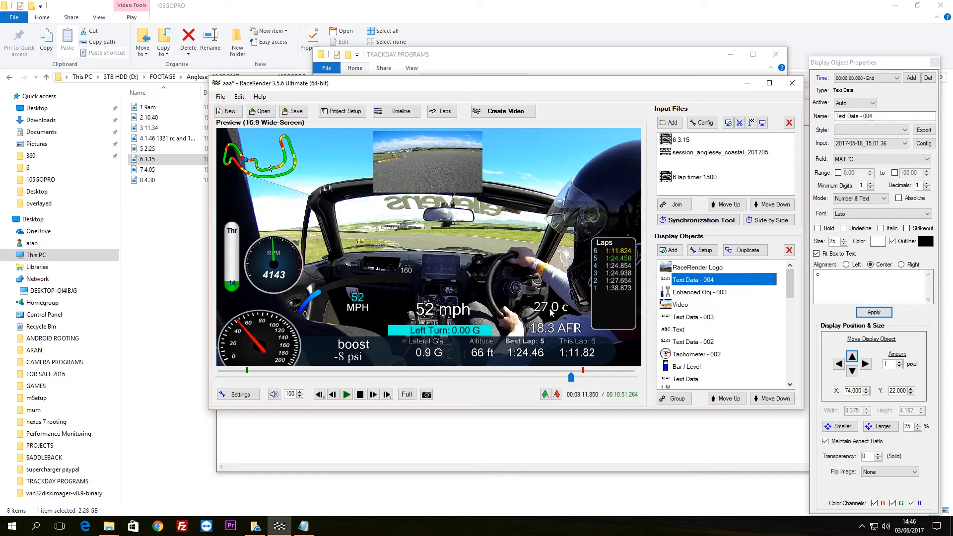
click(935, 62)
drag(673, 86, 717, 91)
drag(831, 298, 836, 278)
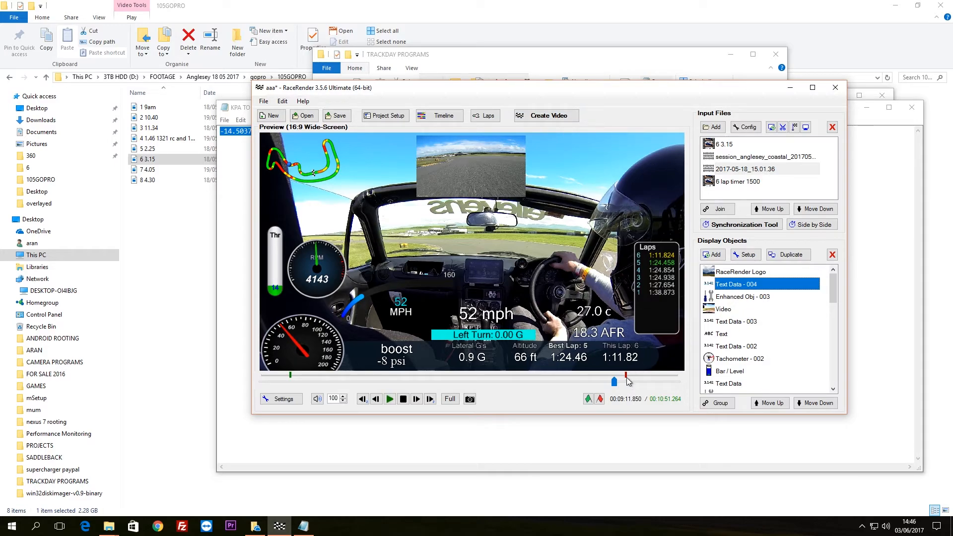
- Save the project and open the settings for creating the video file, moving the dialog clear of the preview
click(543, 119)
click(476, 298)
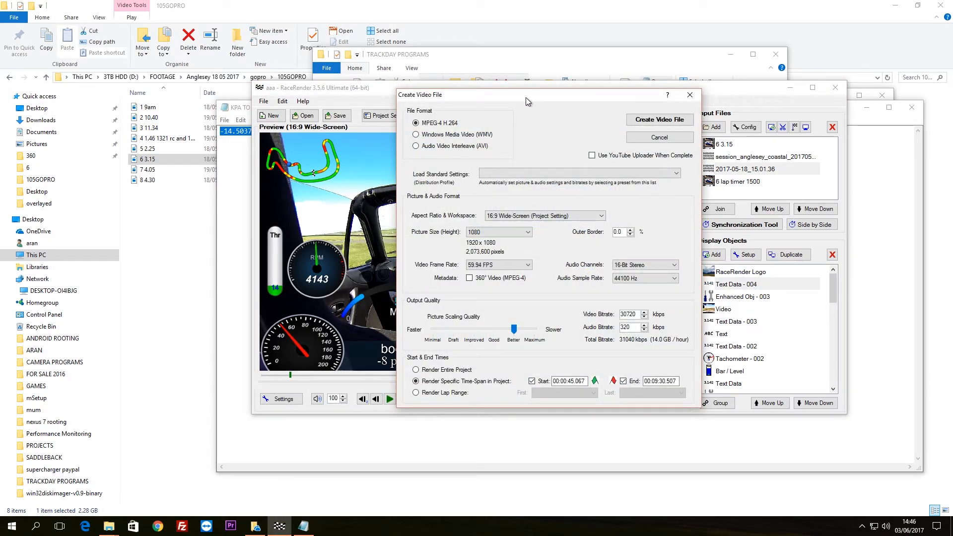
drag(527, 96, 624, 107)
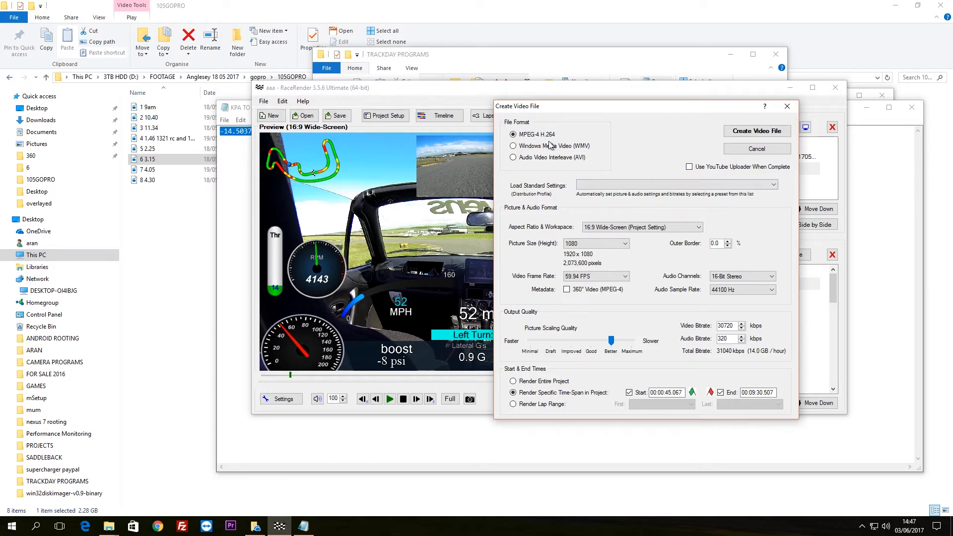
- Move the Create Video File dialog to reveal the bumper-cam preview and choose 59.94 FPS as the video frame rate
drag(561, 107, 668, 51)
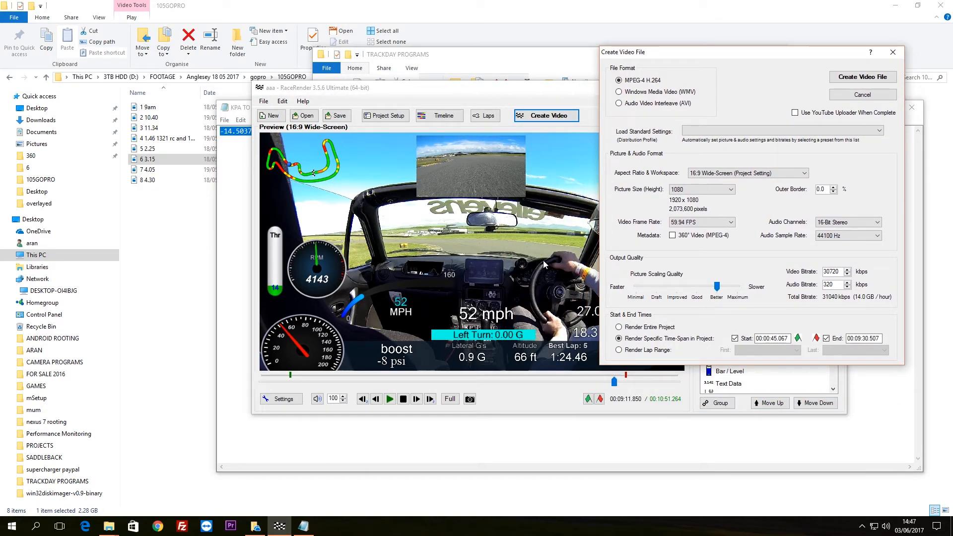
drag(700, 52, 651, 39)
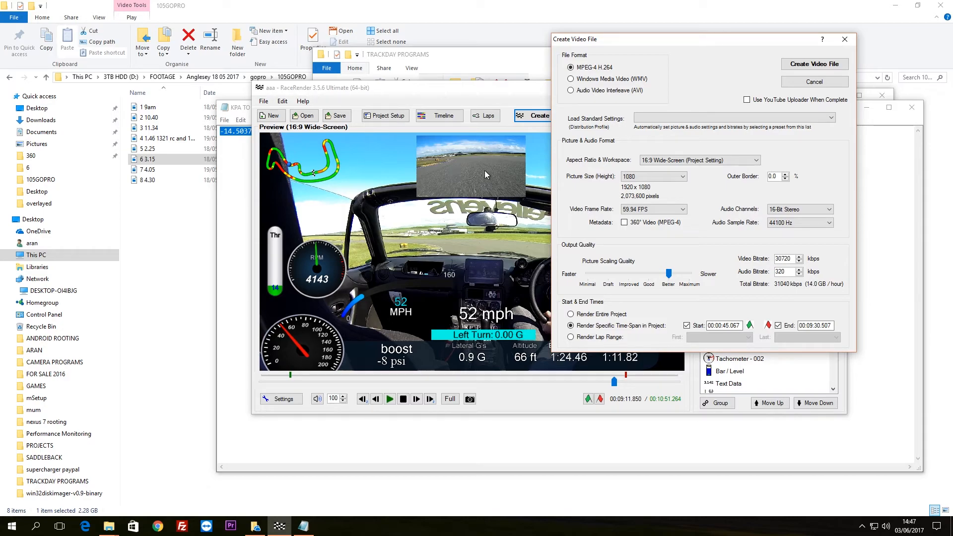
drag(668, 40, 689, 61)
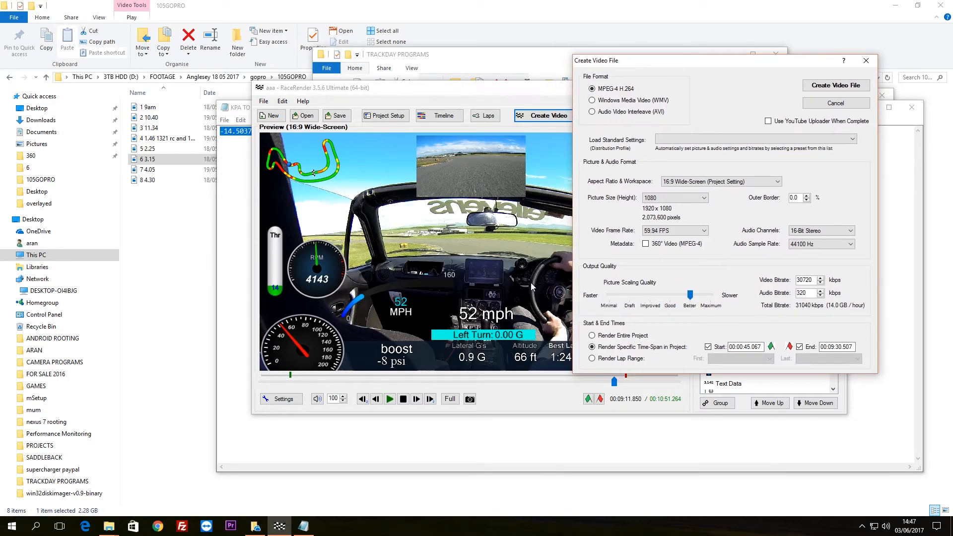
click(689, 231)
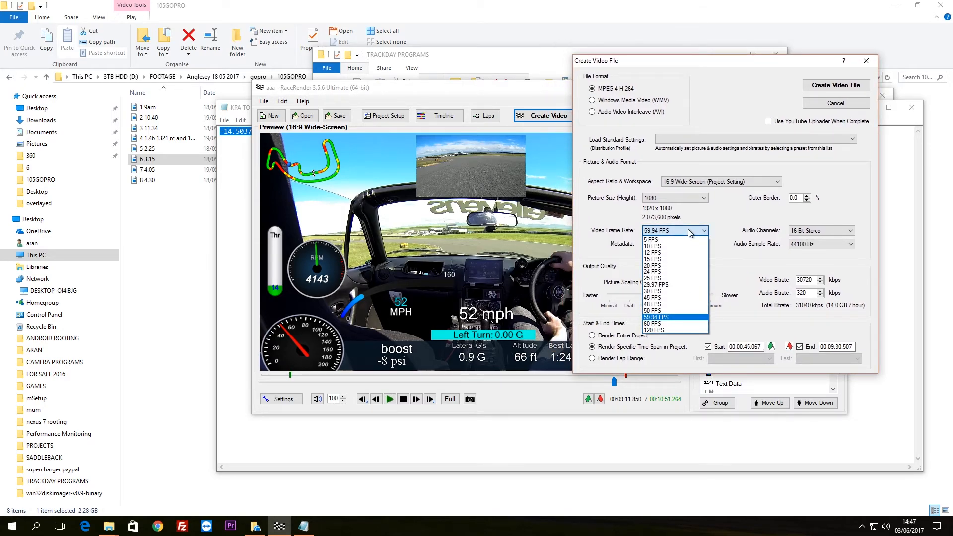
click(667, 317)
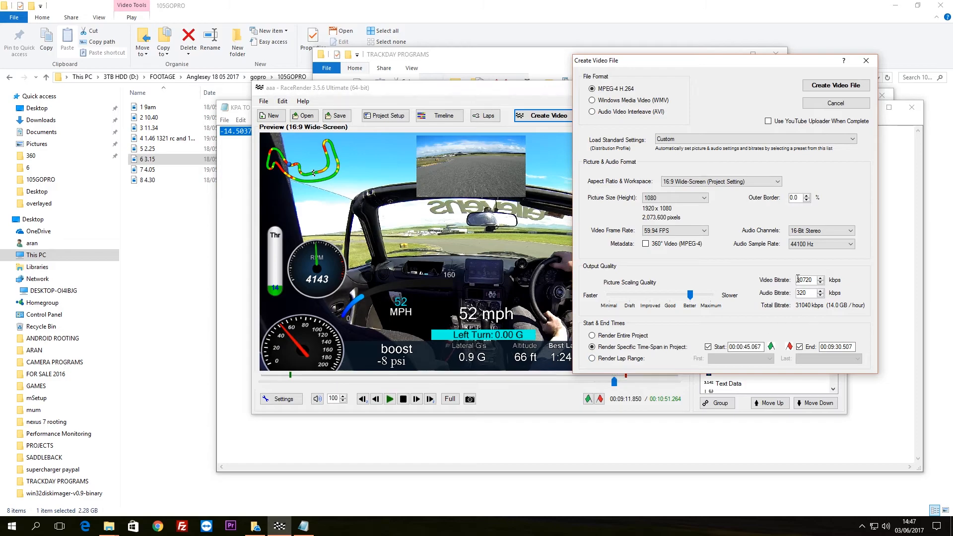
- Start rendering the project as an MPEG-4 H.264 video named "aaa" in the overlayed folder
drag(715, 61, 571, 61)
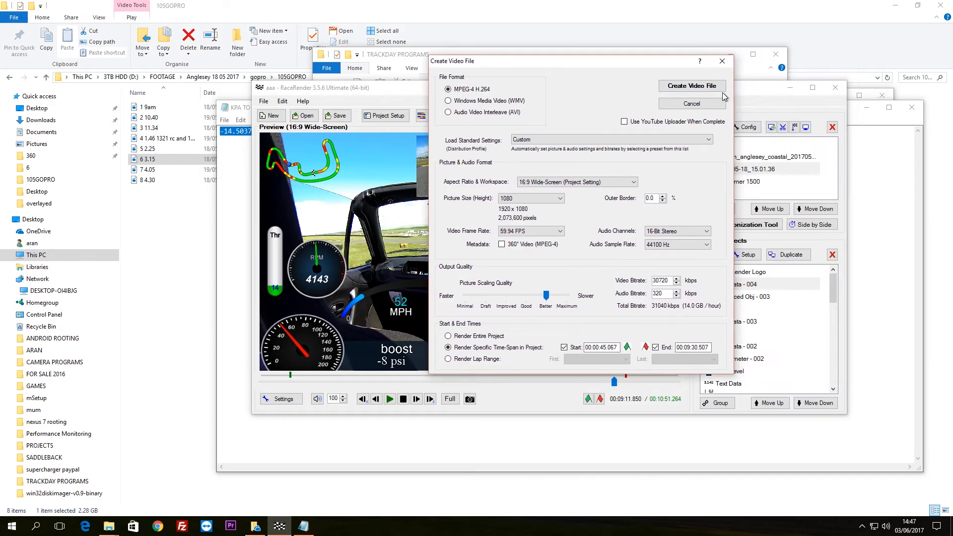
click(719, 87)
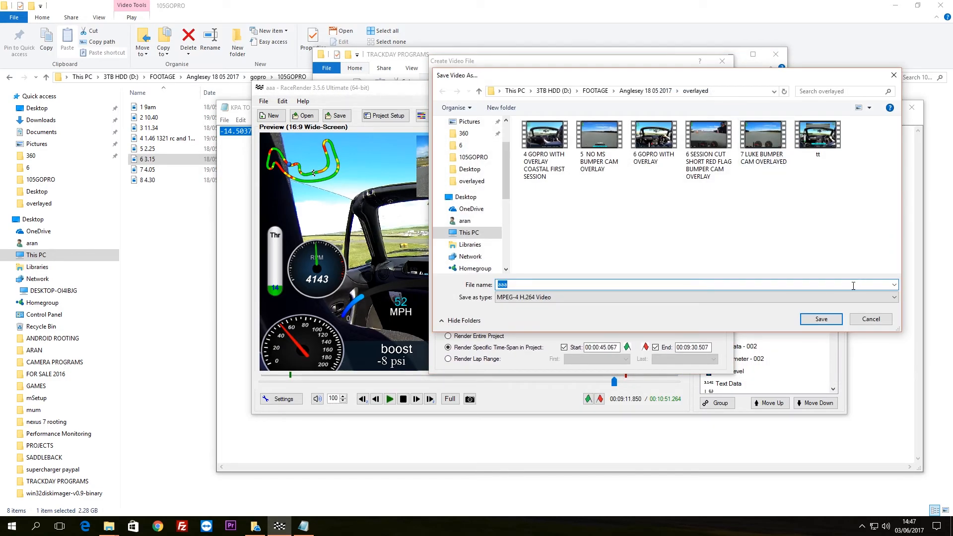
click(821, 319)
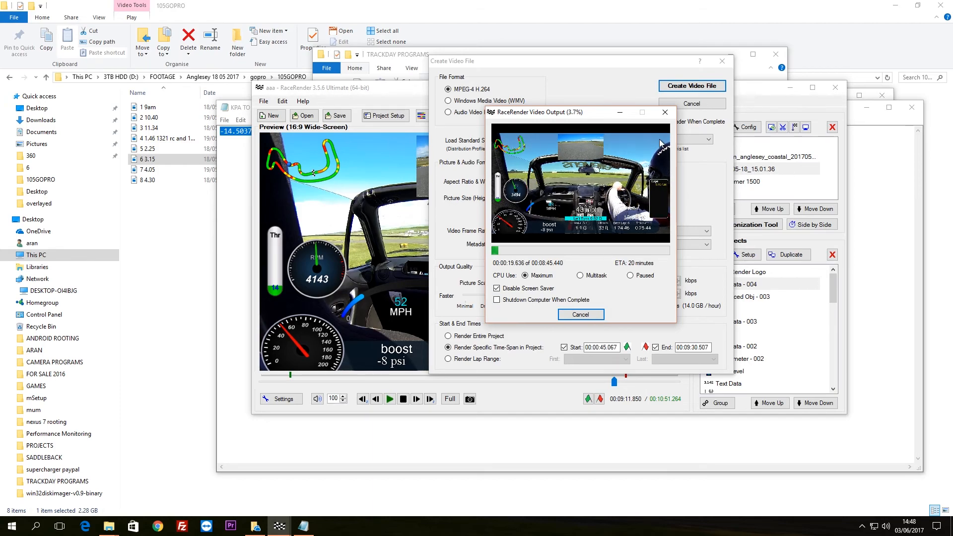
- Open Task Manager, examine the CPU performance graph while the video renders, and close it
right_click(431, 526)
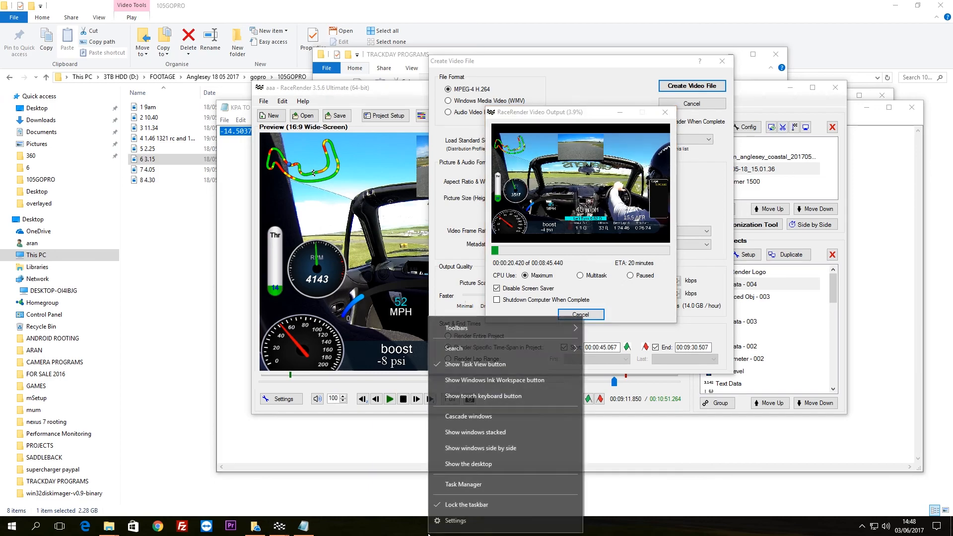
click(475, 485)
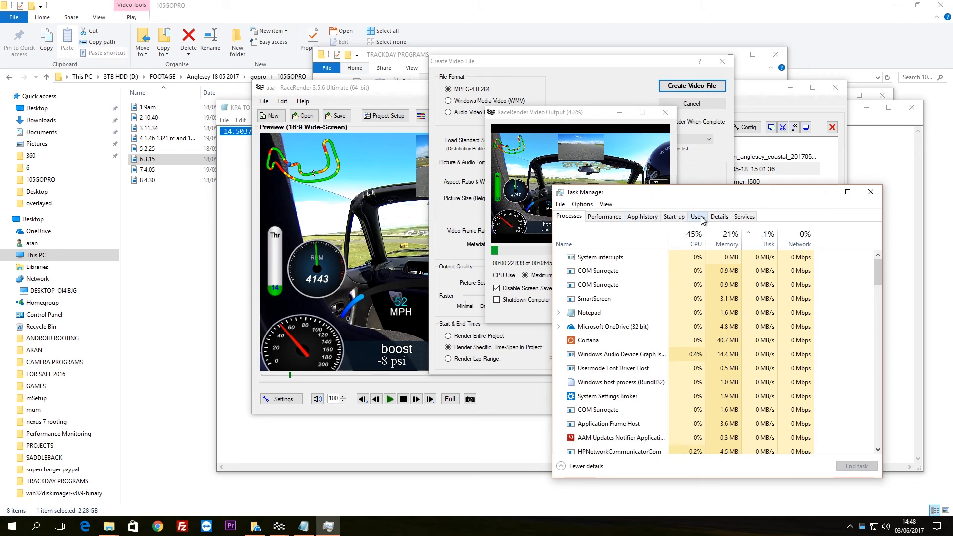
click(604, 216)
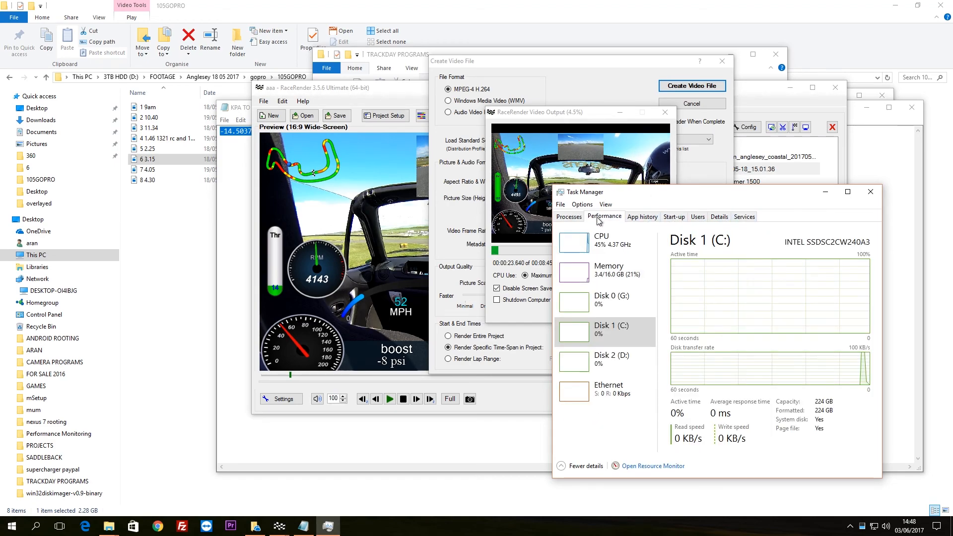
drag(671, 193, 525, 145)
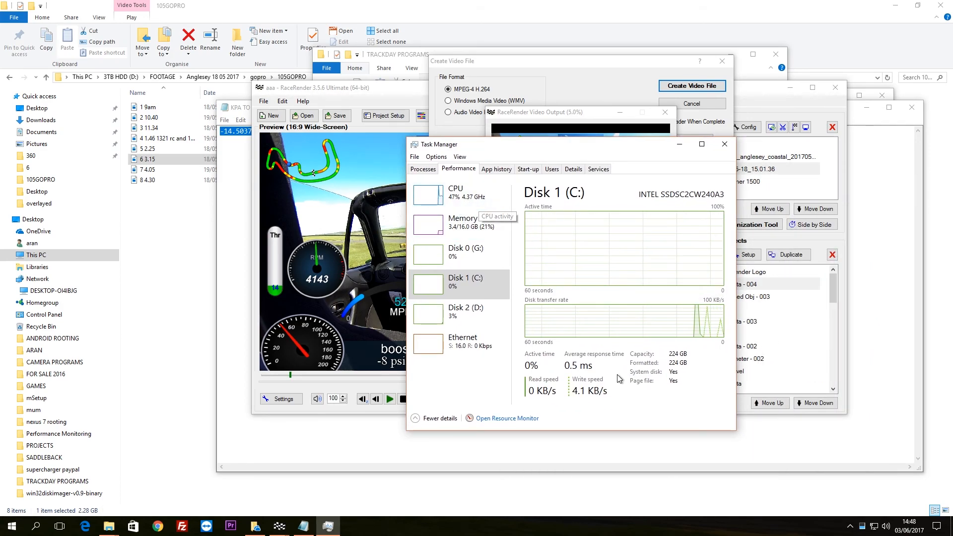
click(459, 195)
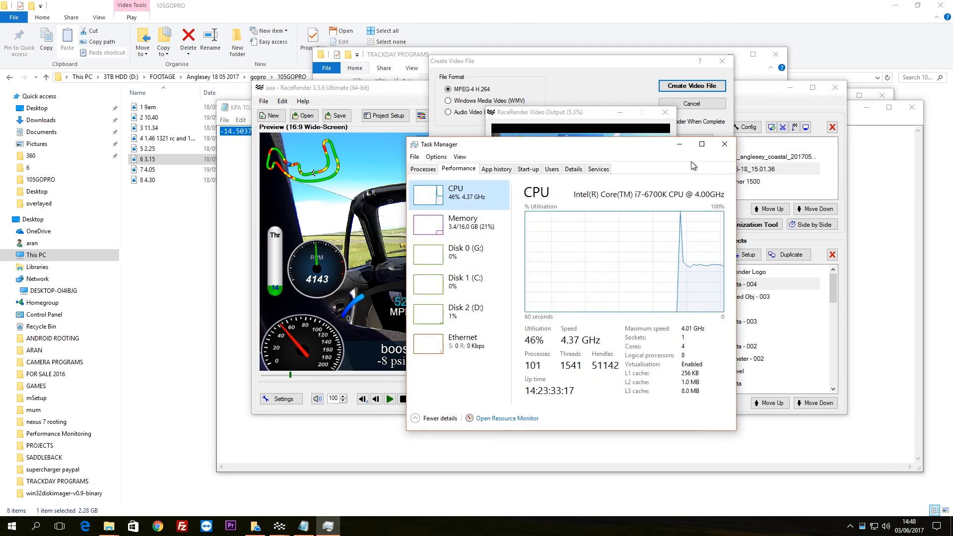
mouse_move(642, 147)
mouse_down()
mouse_move(652, 342)
mouse_move(639, 142)
mouse_up()
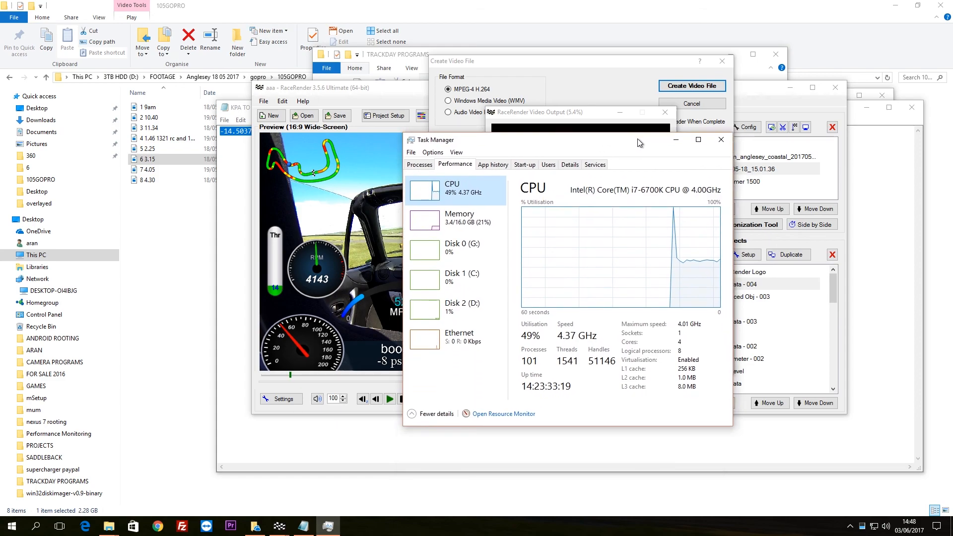
click(721, 139)
- Cancel the running video render and return to the Create Video File settings
drag(584, 117, 512, 102)
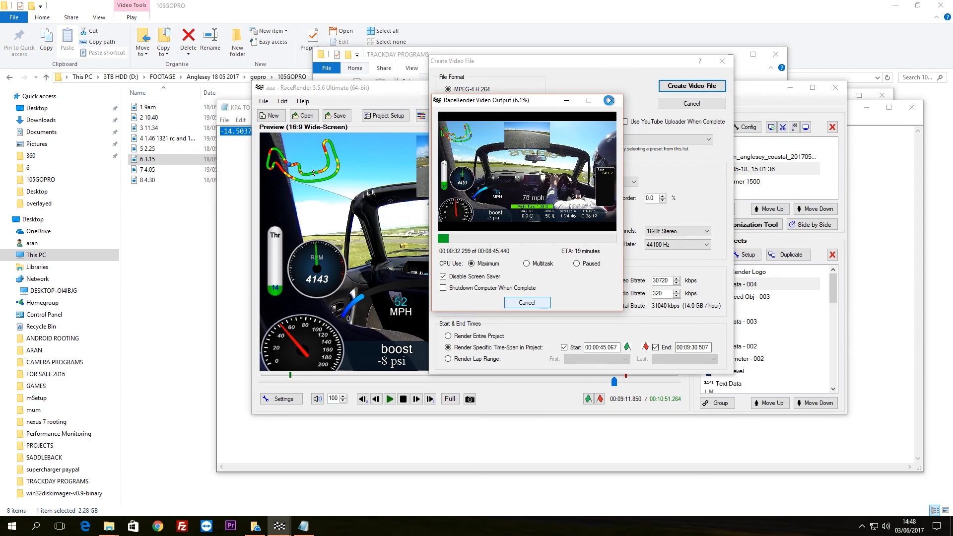
click(613, 98)
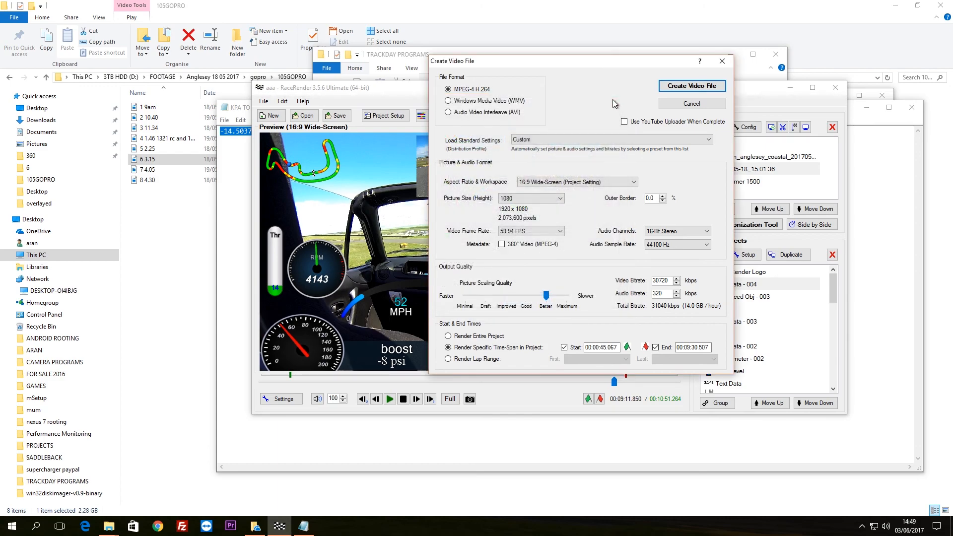
drag(636, 66, 660, 102)
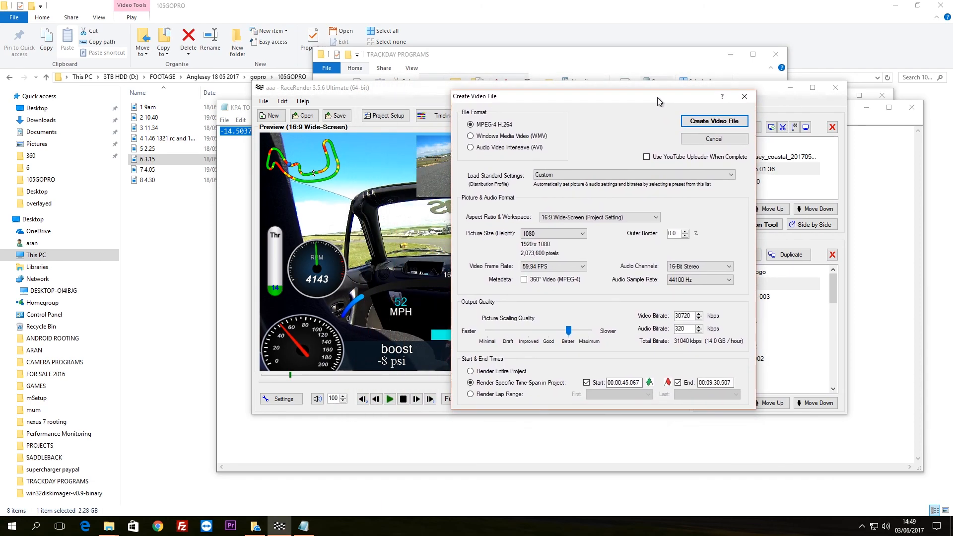